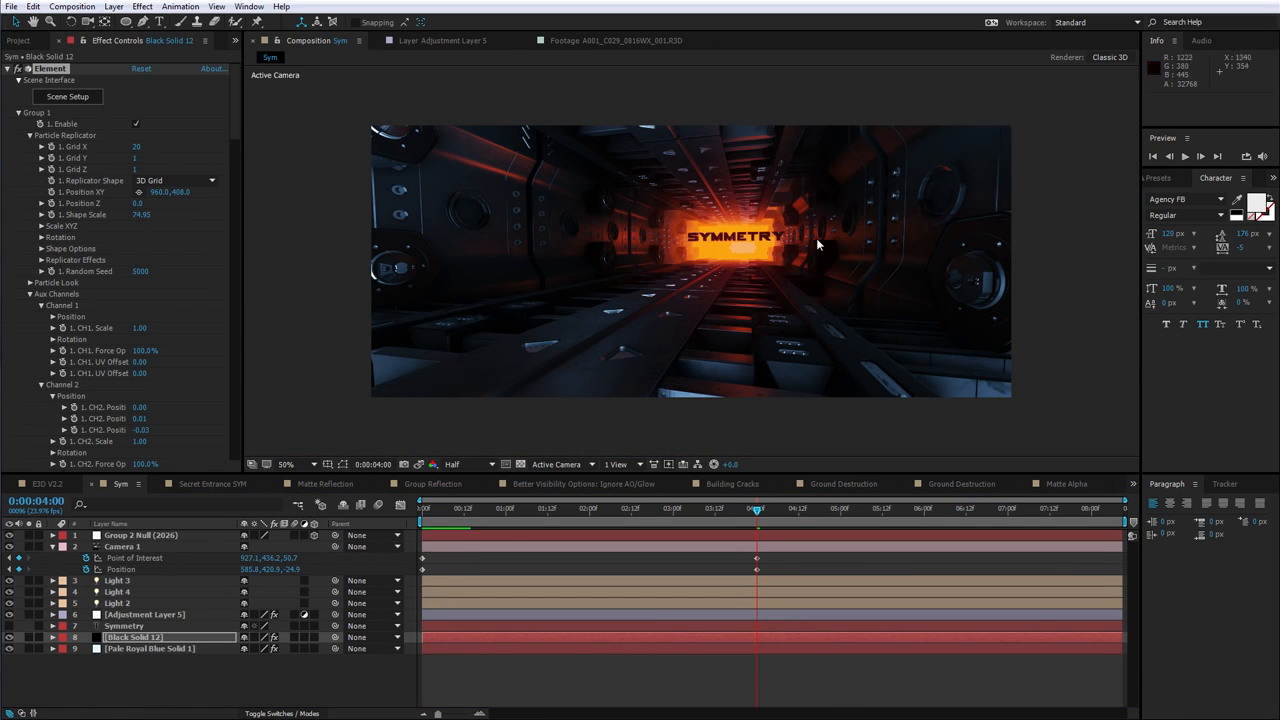
Open the Element plugin's Scene Setup from the layer's effect controls
click(77, 100)
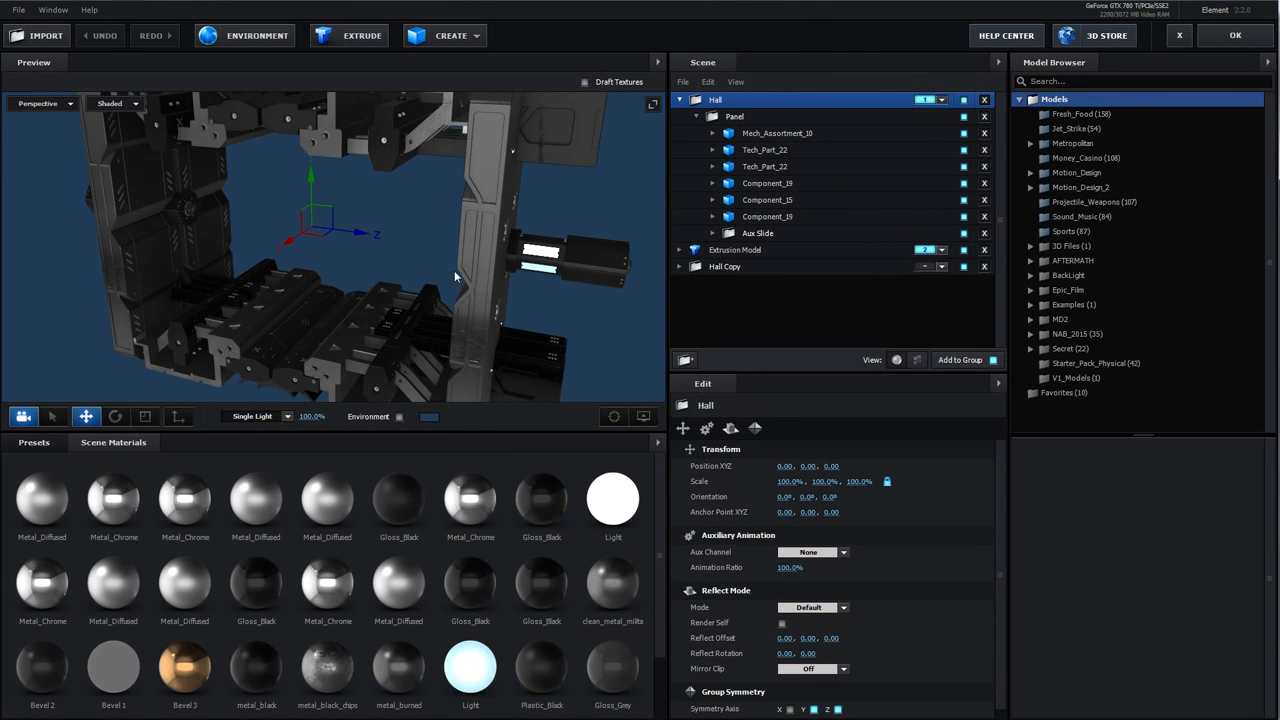
mouse_move(455, 276)
mouse_down()
mouse_move(477, 251)
mouse_move(466, 263)
mouse_up()
scroll(464, 266, down, 4)
drag(412, 314, 361, 297)
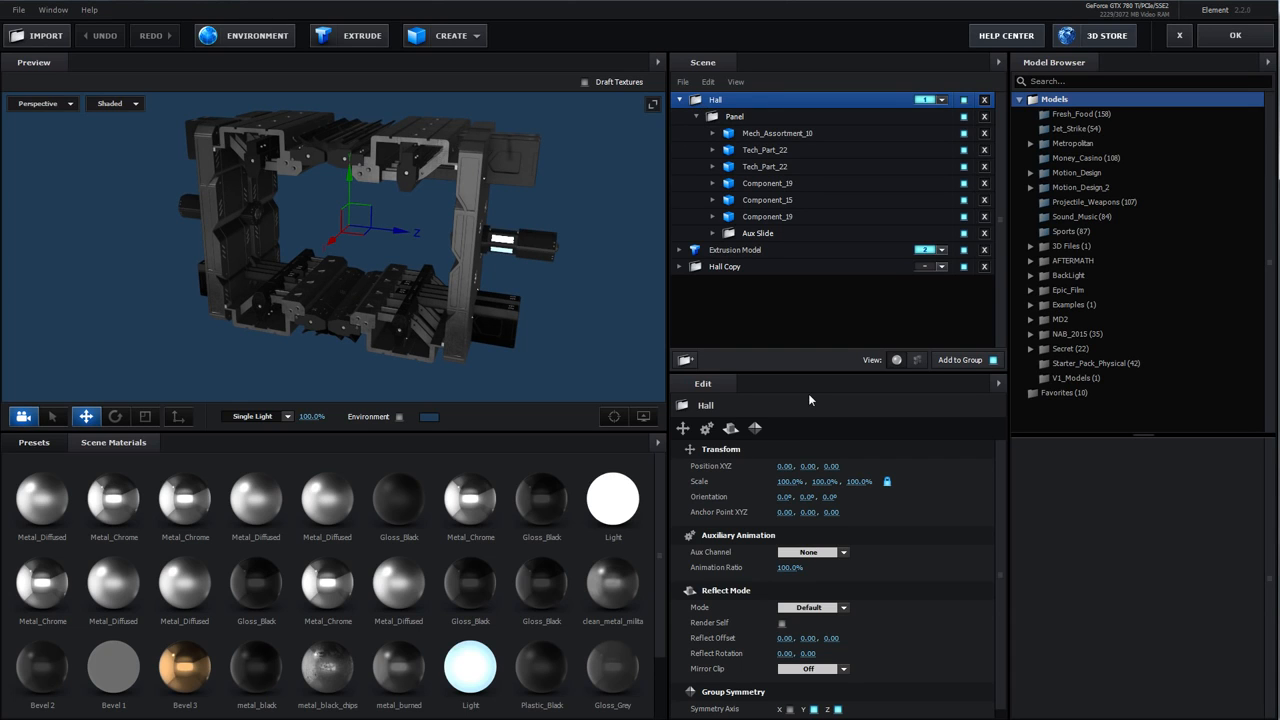
Open the Hall group's Group Symmetry settings and turn off its Y and Z symmetry axes
click(755, 428)
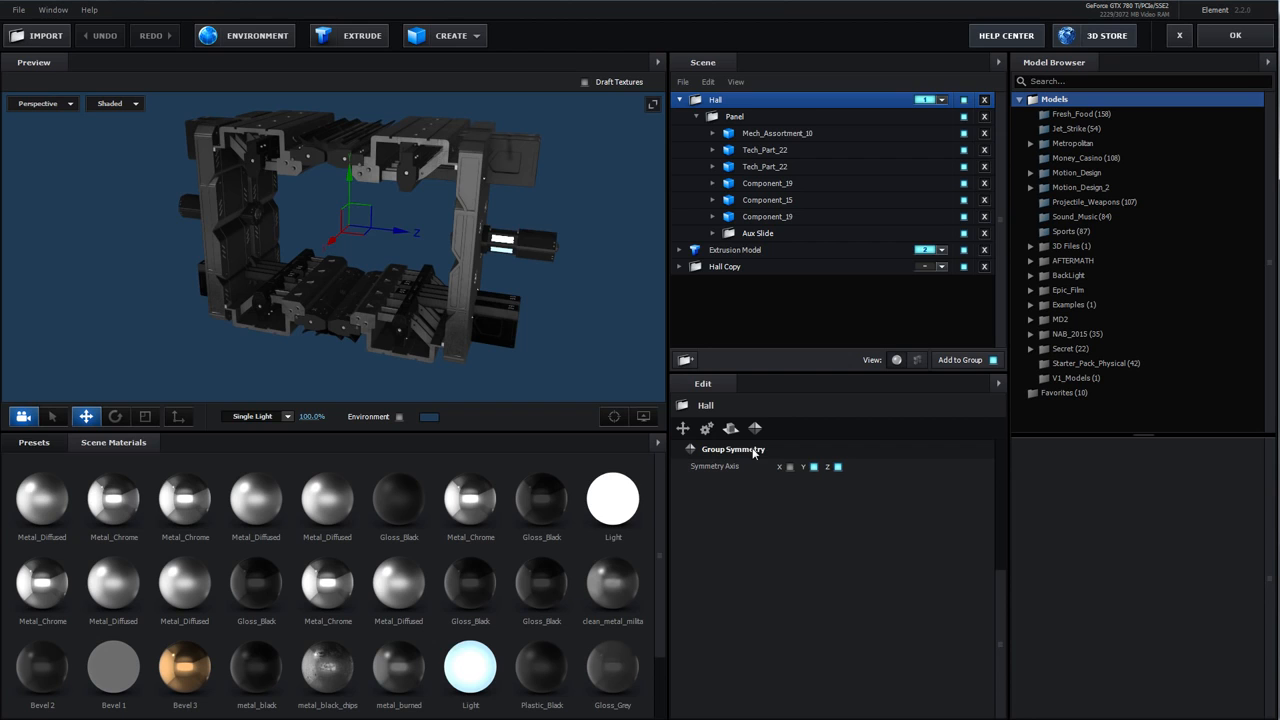
drag(560, 324, 556, 338)
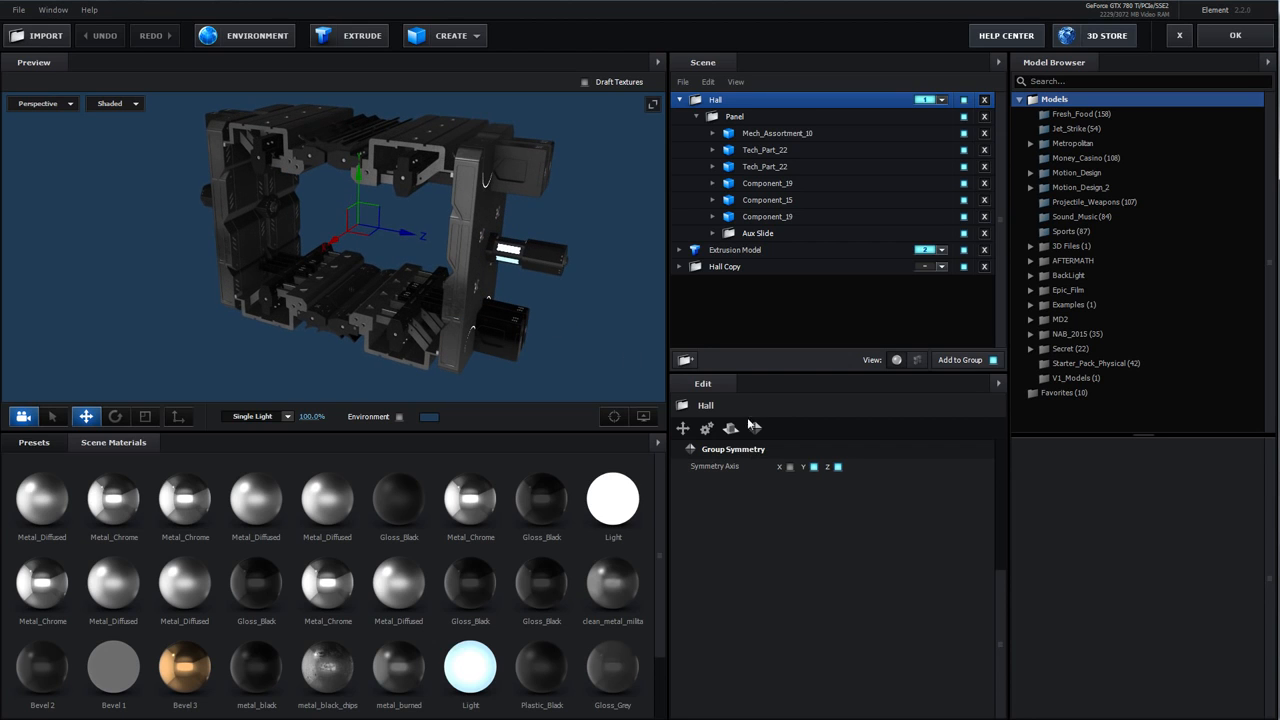
click(815, 467)
click(838, 467)
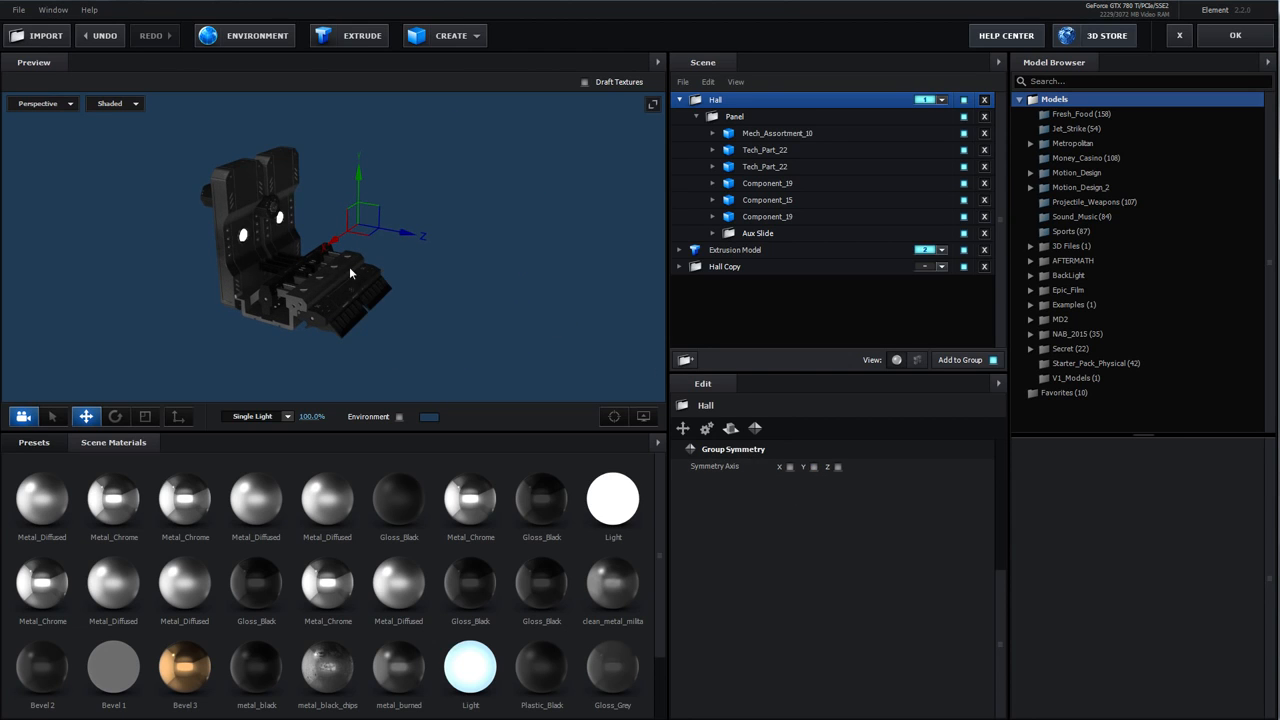
drag(368, 264, 328, 280)
scroll(429, 264, up, 3)
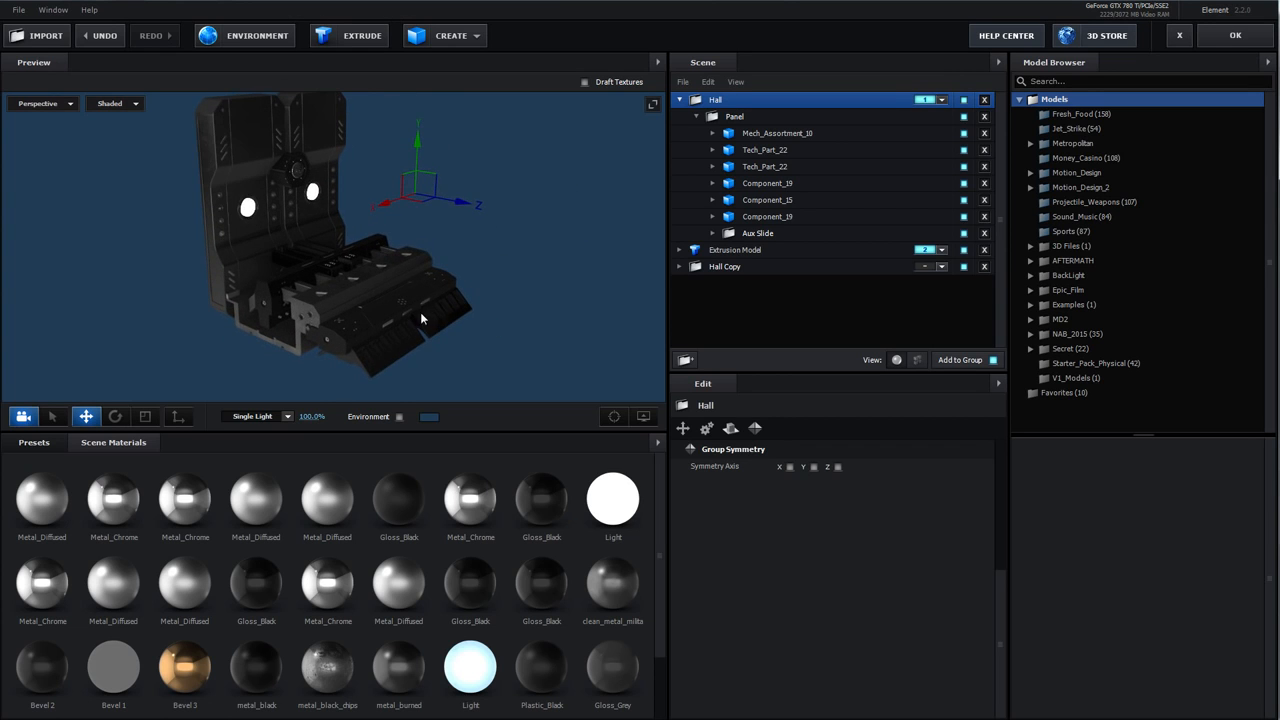
drag(420, 318, 375, 306)
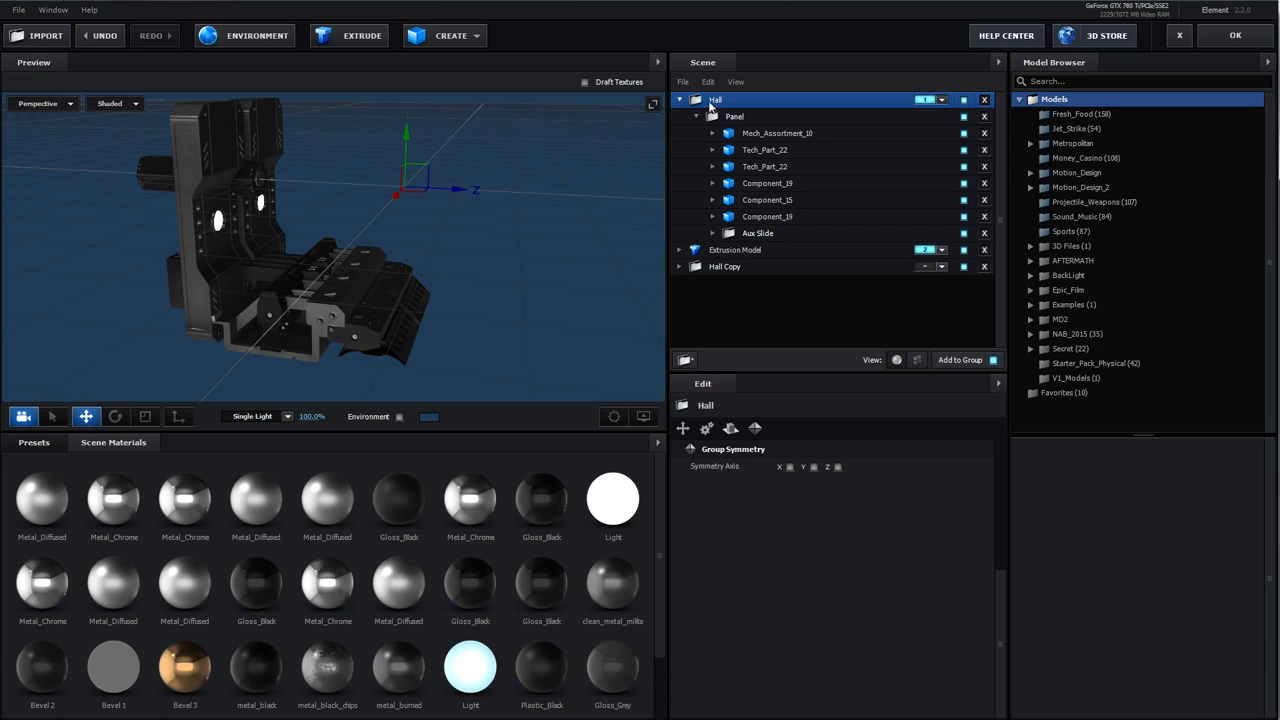
Collapse the Panel group, reselect Hall and turn its Y and Z symmetry axes back on
click(697, 117)
click(714, 118)
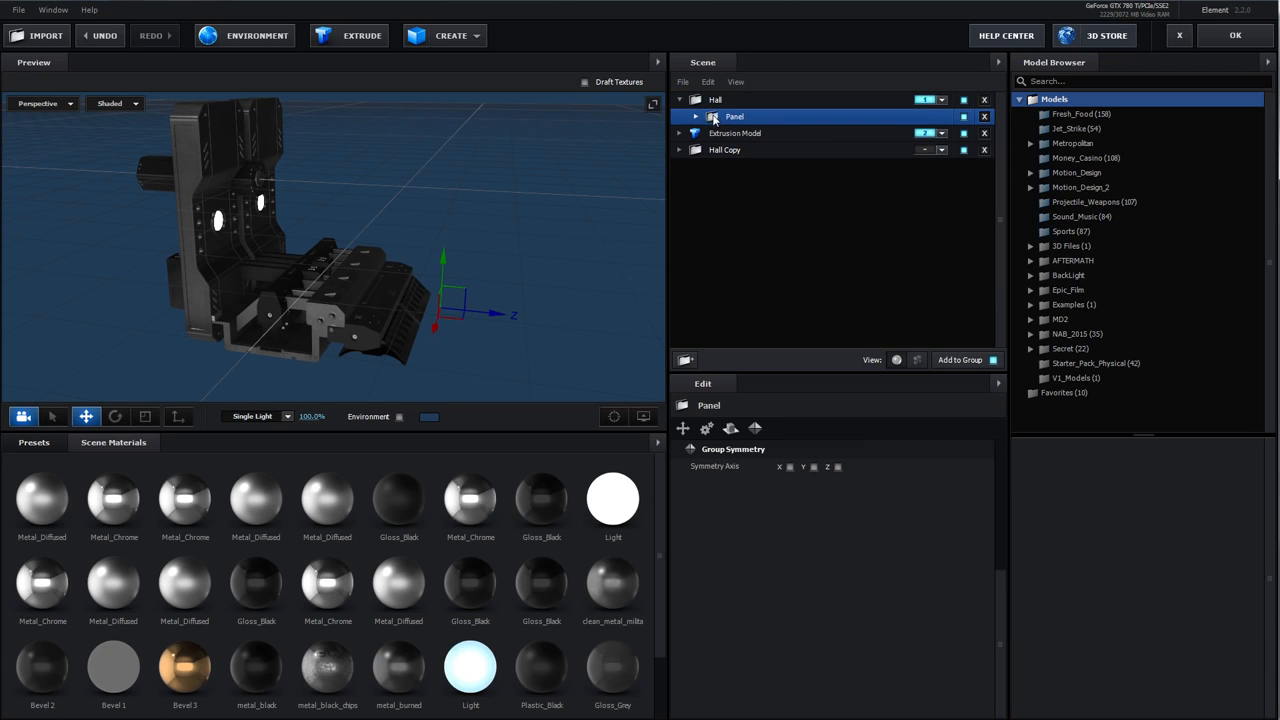
click(714, 102)
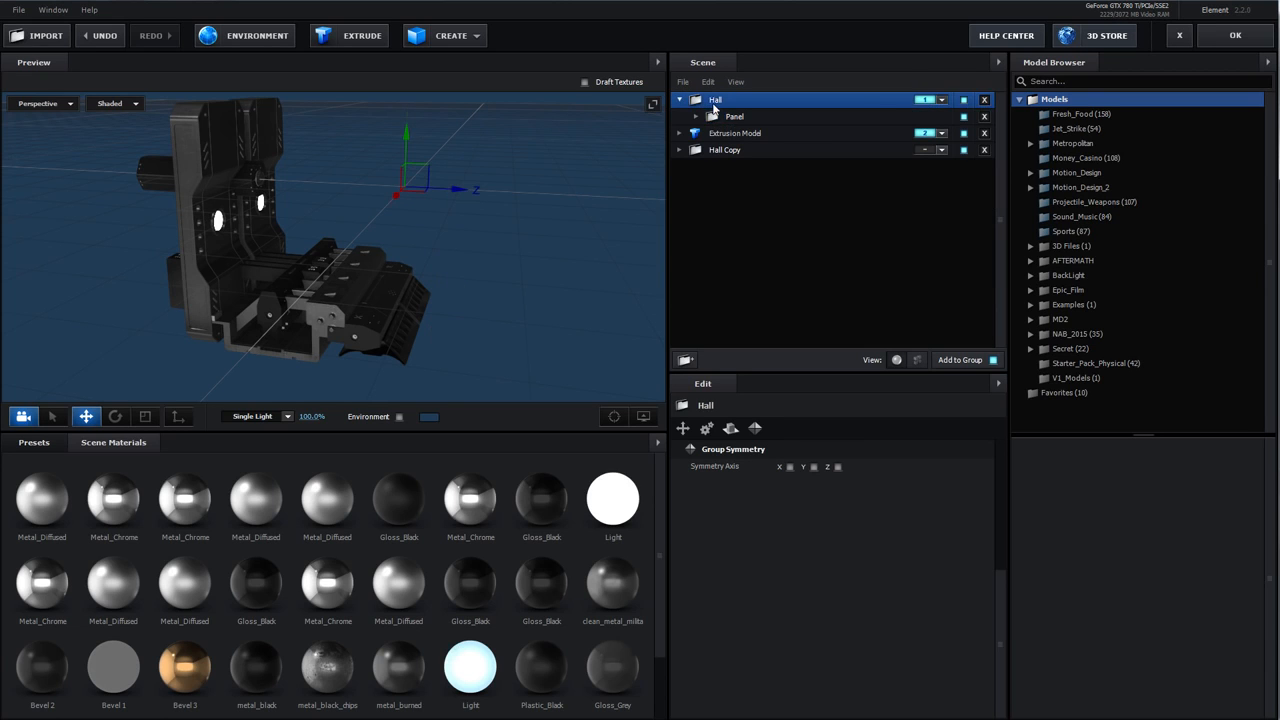
click(814, 467)
drag(380, 200, 356, 158)
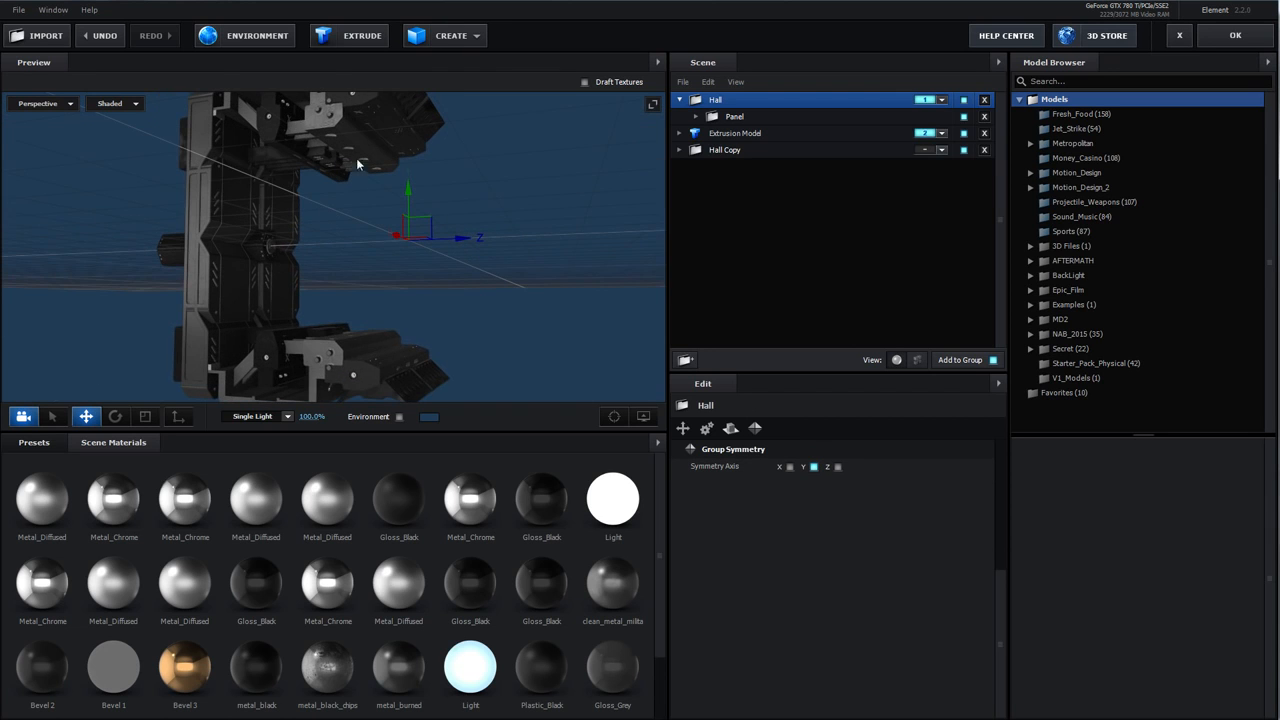
click(838, 467)
drag(508, 313, 429, 309)
scroll(407, 329, down, 4)
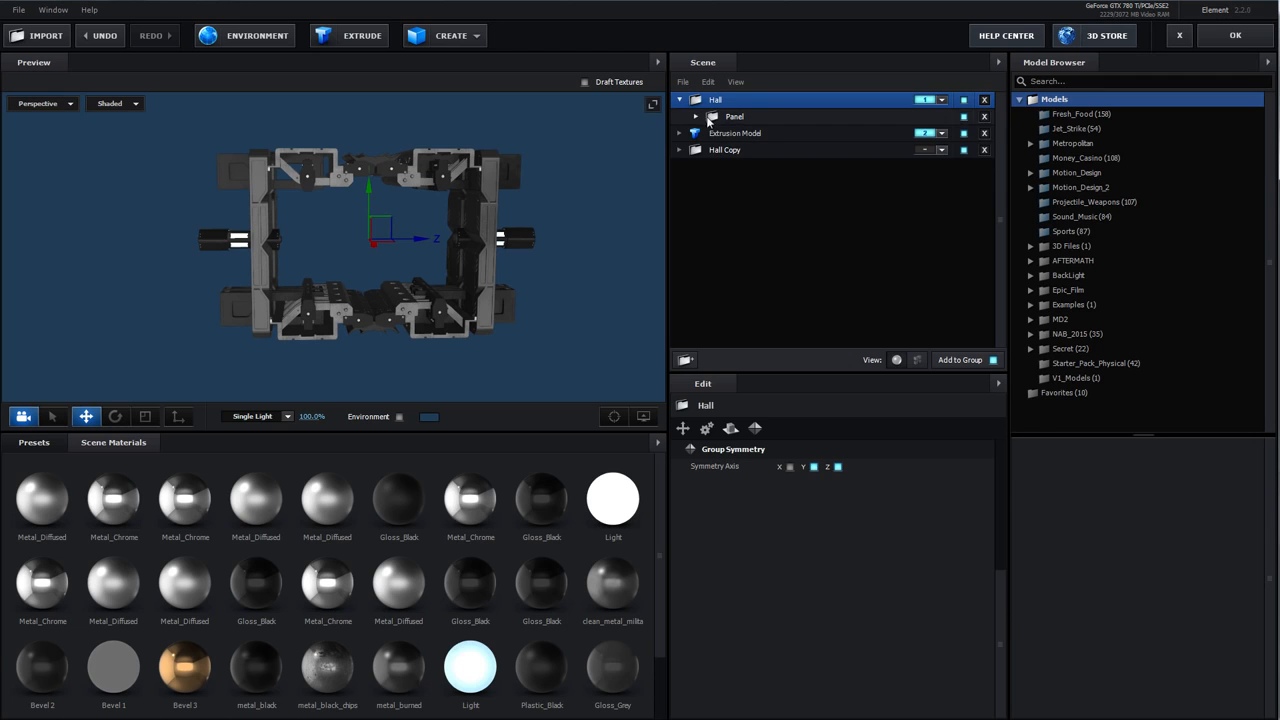
Select the Panel group and set its Metal_Chrome material's reflectivity color to orange
click(714, 119)
drag(437, 310, 416, 325)
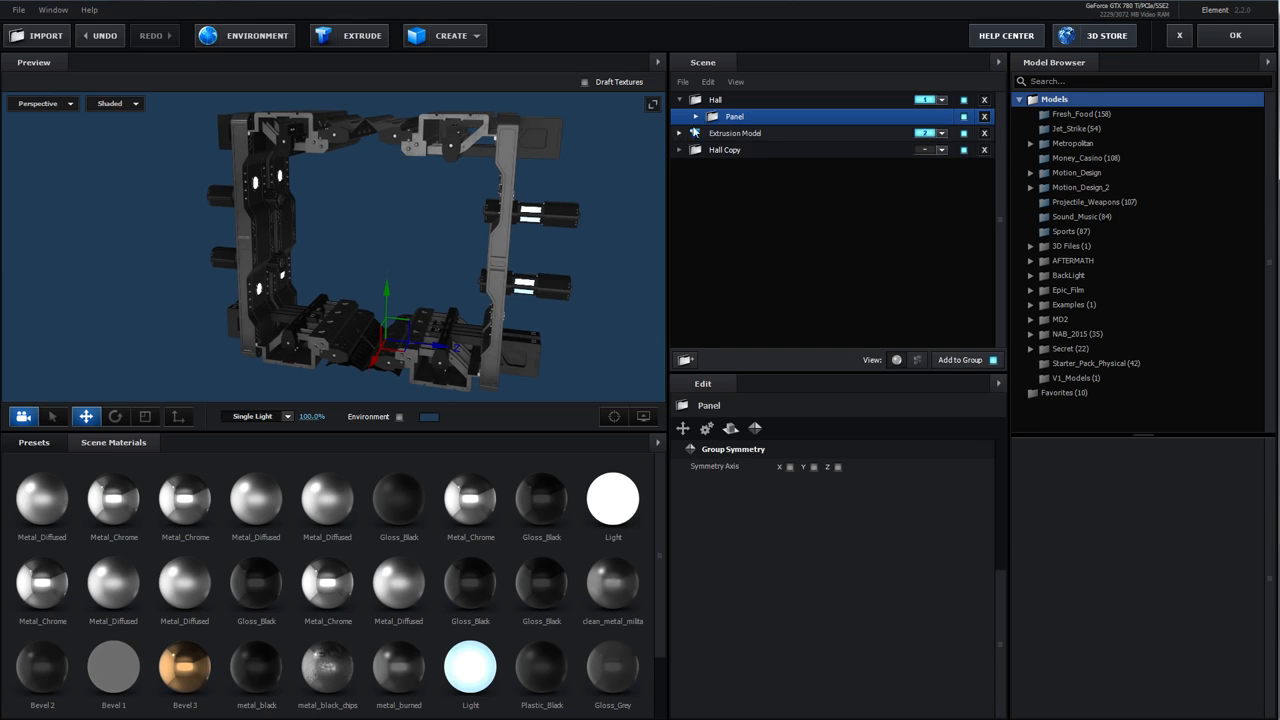
click(463, 497)
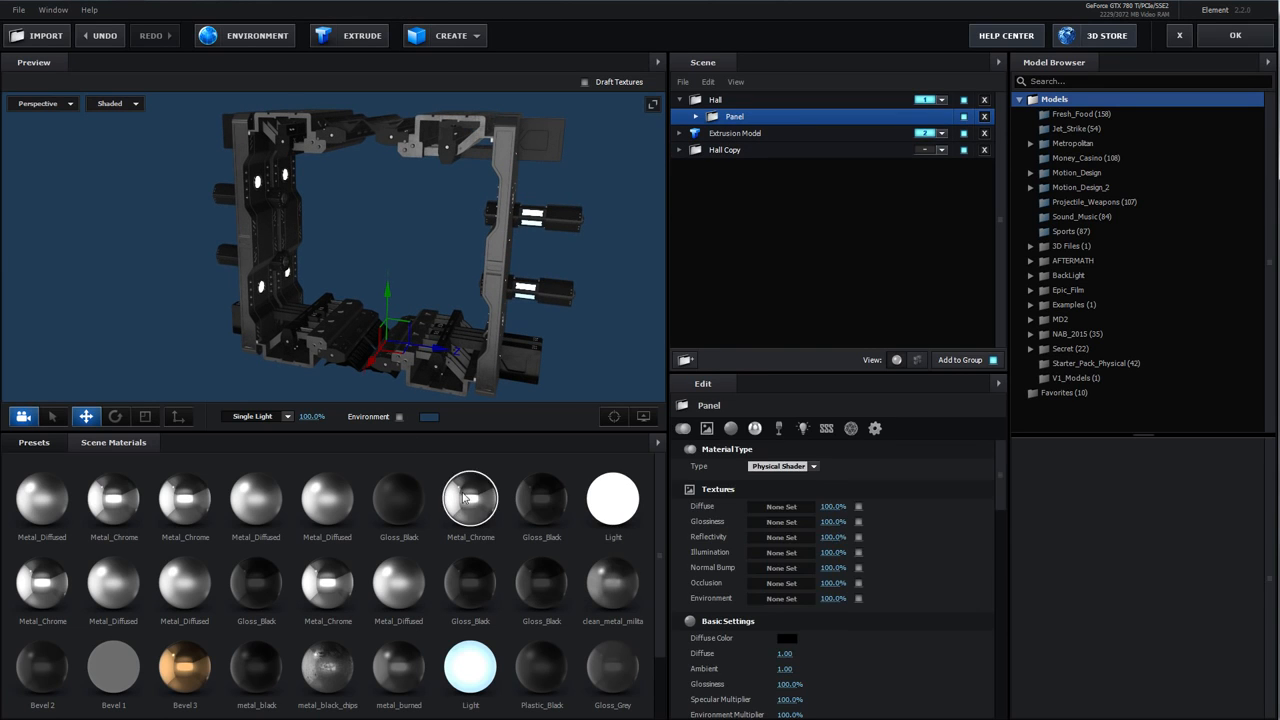
scroll(786, 580, down, 5)
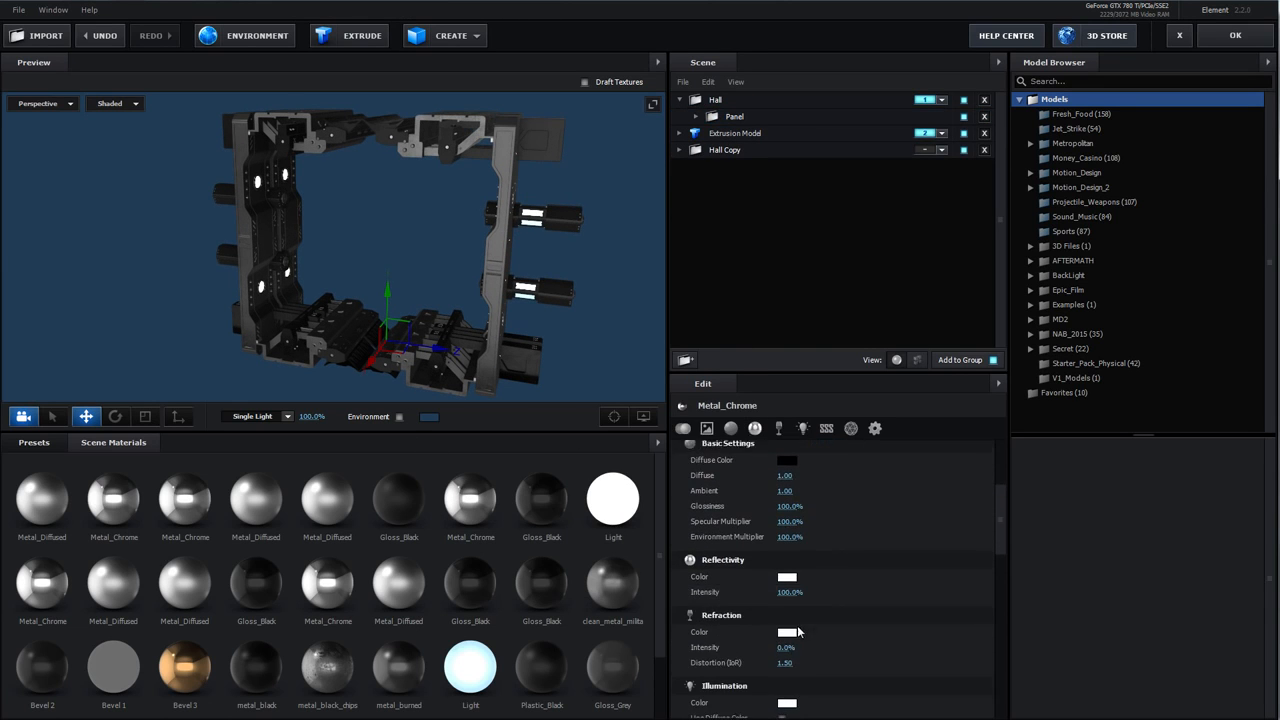
click(787, 568)
drag(852, 665, 852, 652)
click(832, 508)
click(891, 663)
drag(479, 541, 371, 314)
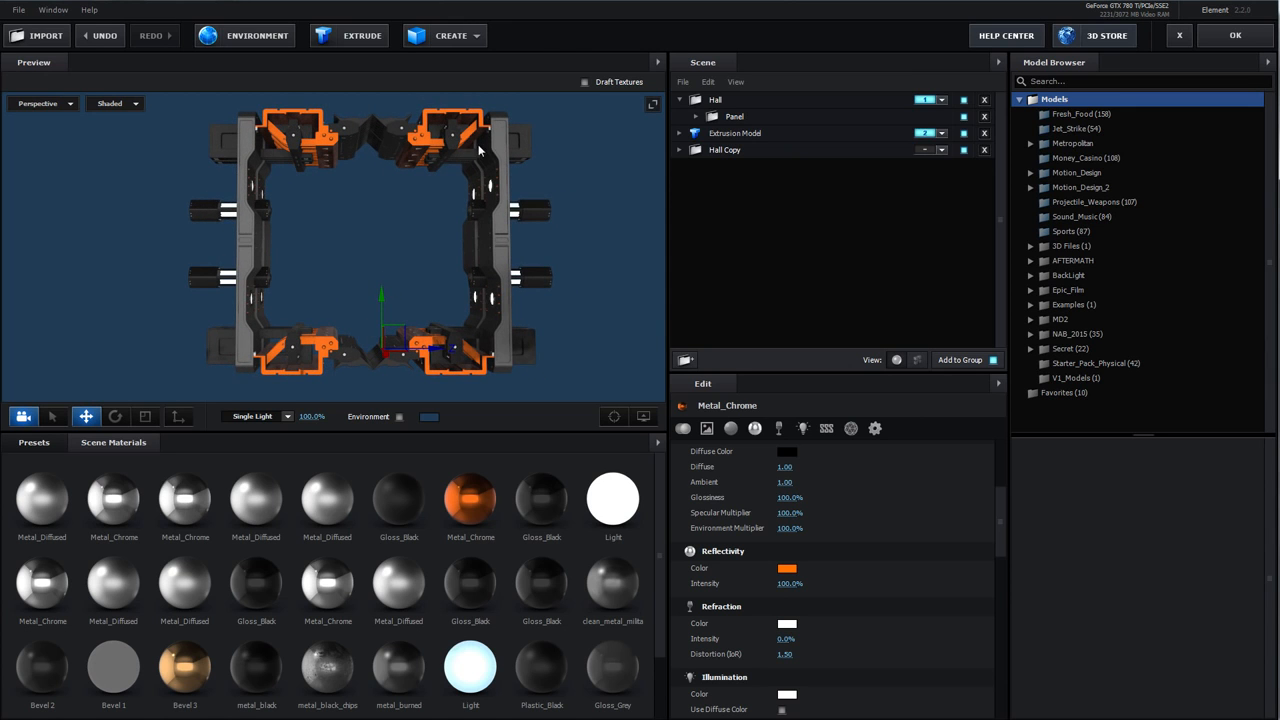
Add Component_04 from the Motion_Design_2 Components model library to the scene
drag(471, 178, 427, 226)
scroll(460, 233, up, 3)
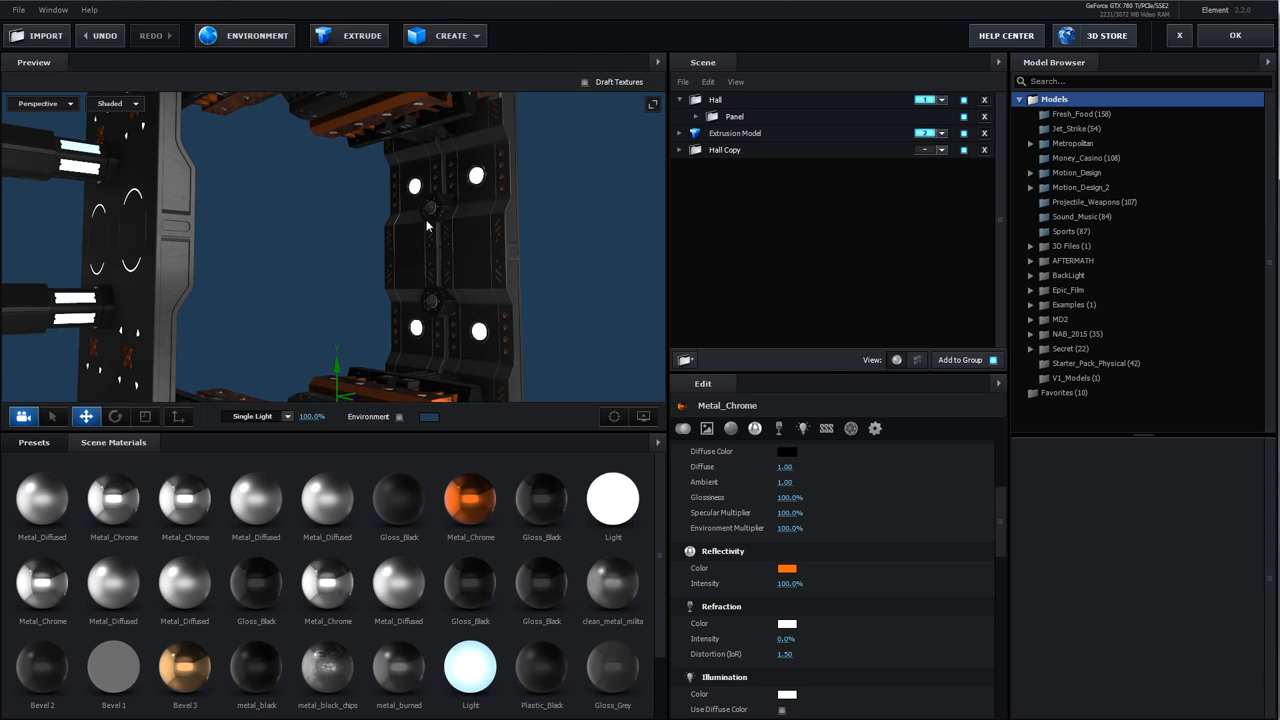
drag(427, 226, 648, 230)
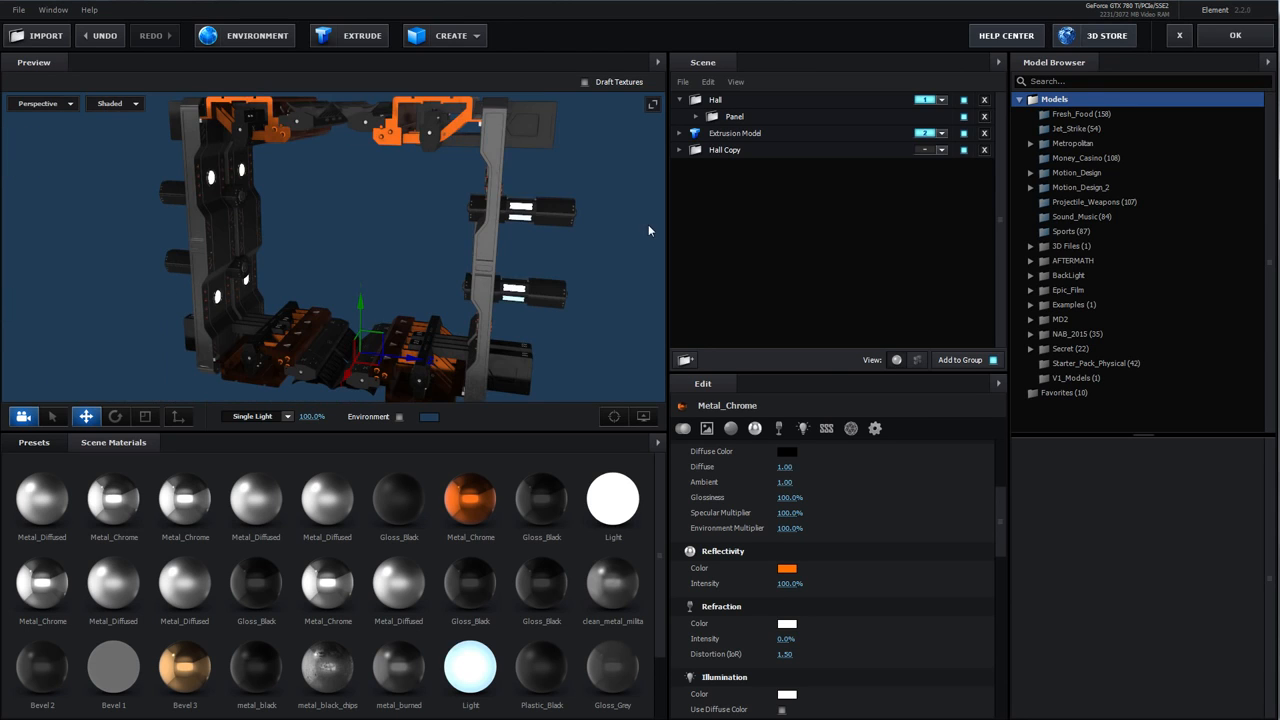
click(707, 178)
double_click(1086, 188)
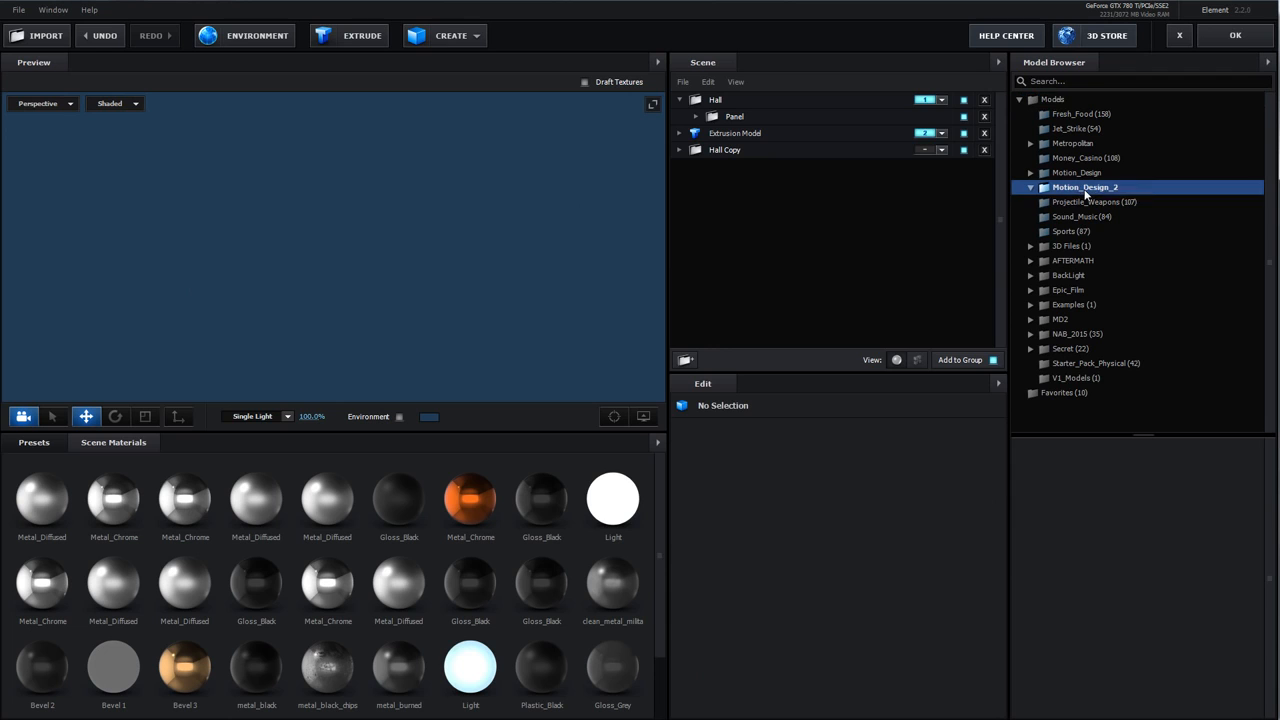
click(1089, 247)
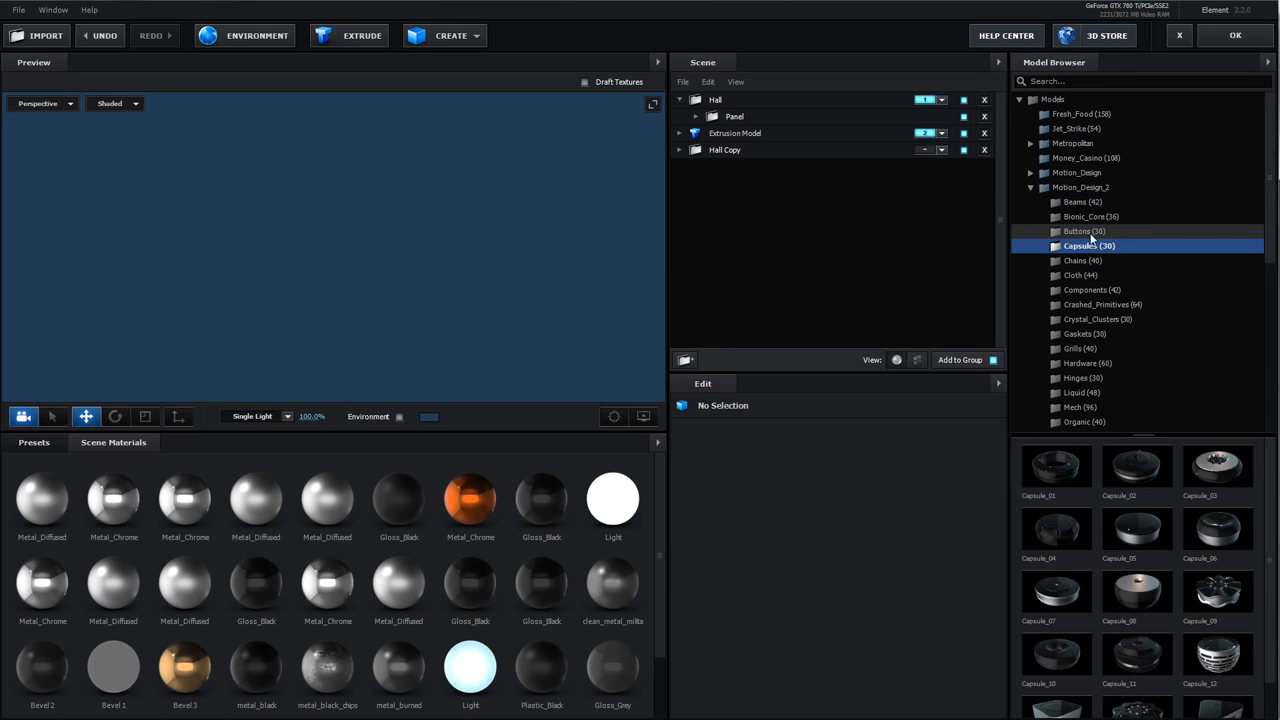
click(1086, 290)
click(1057, 528)
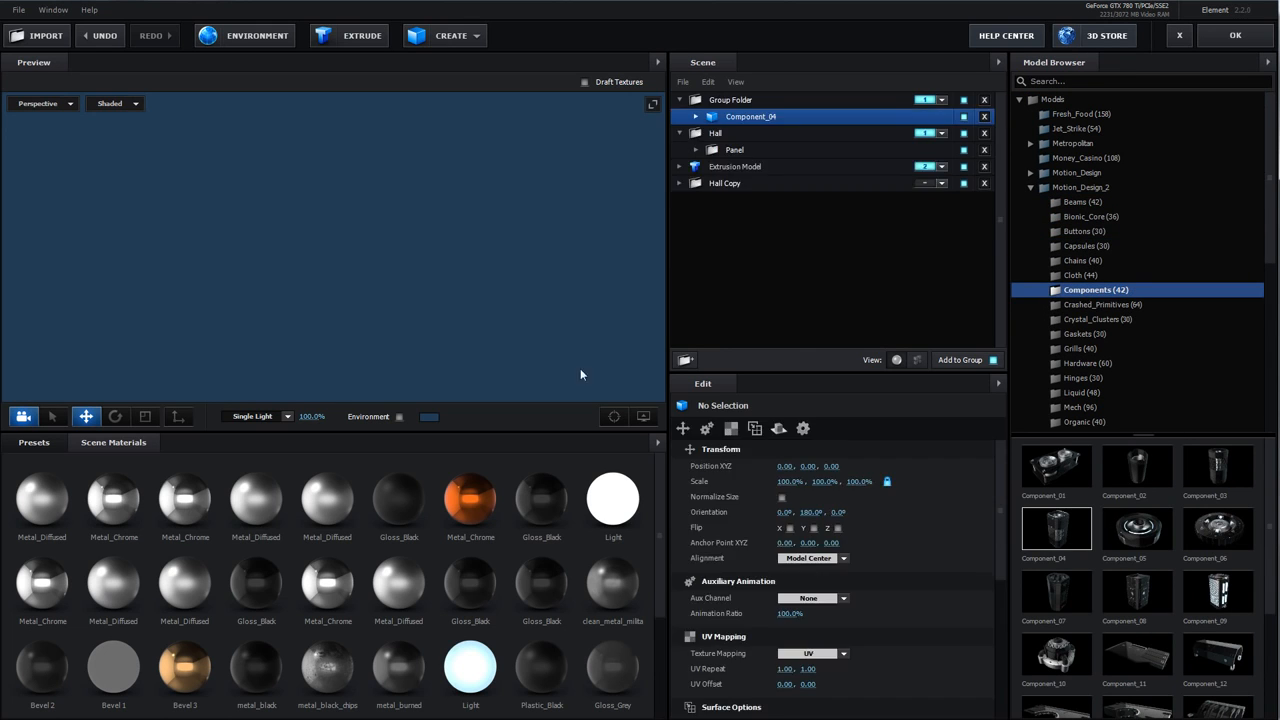
Enable Y symmetry on the new Group Folder containing Component_04
drag(482, 283, 537, 236)
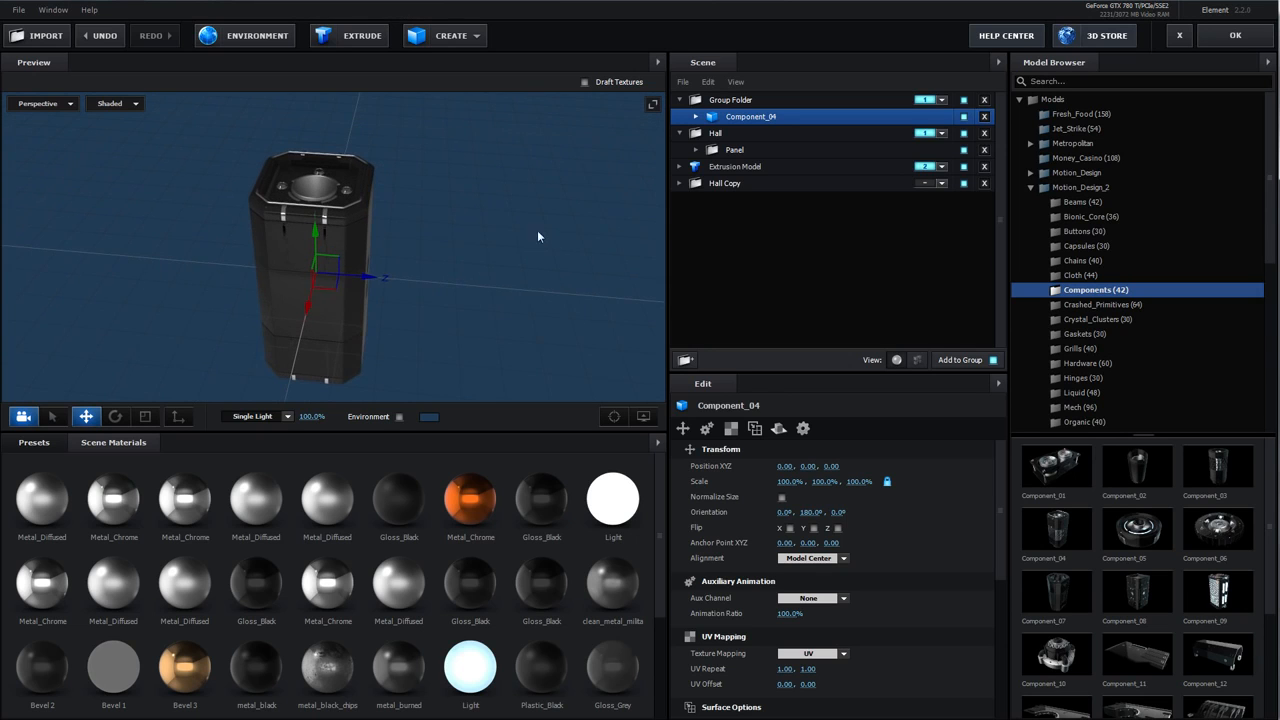
click(721, 102)
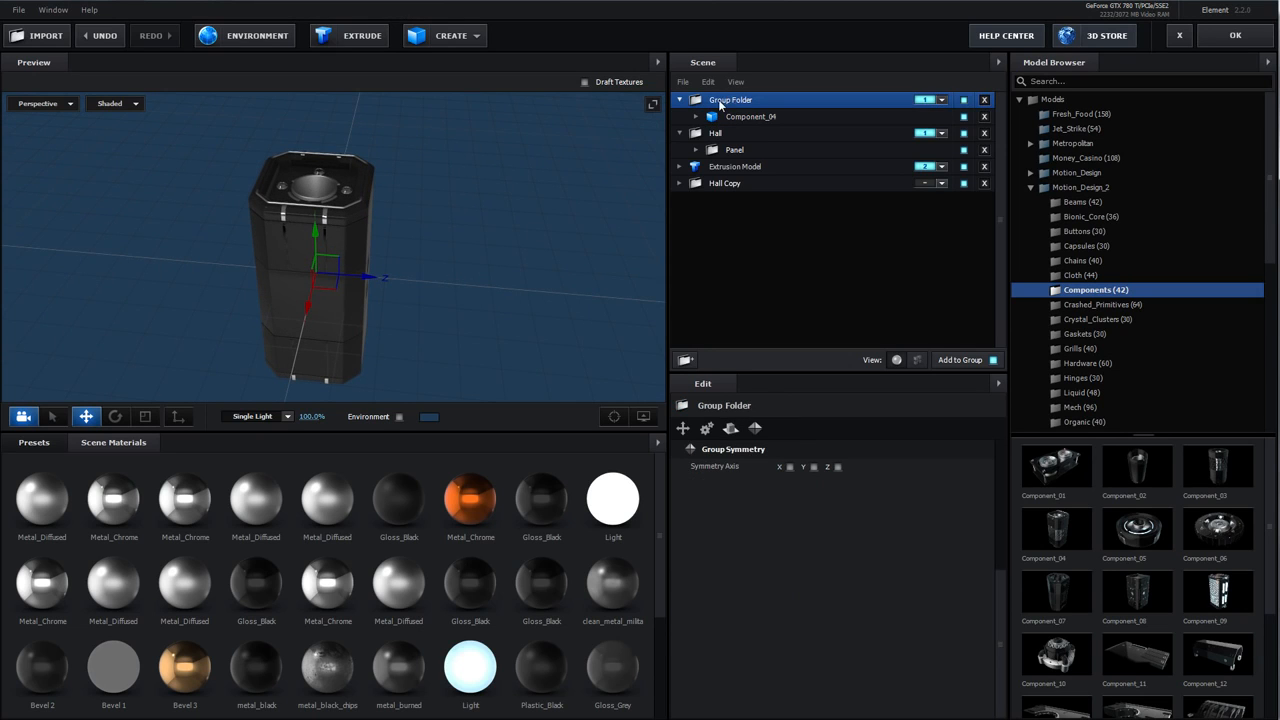
click(815, 468)
Move Component_04 upward to a Y position of about 0.40
drag(486, 292, 450, 298)
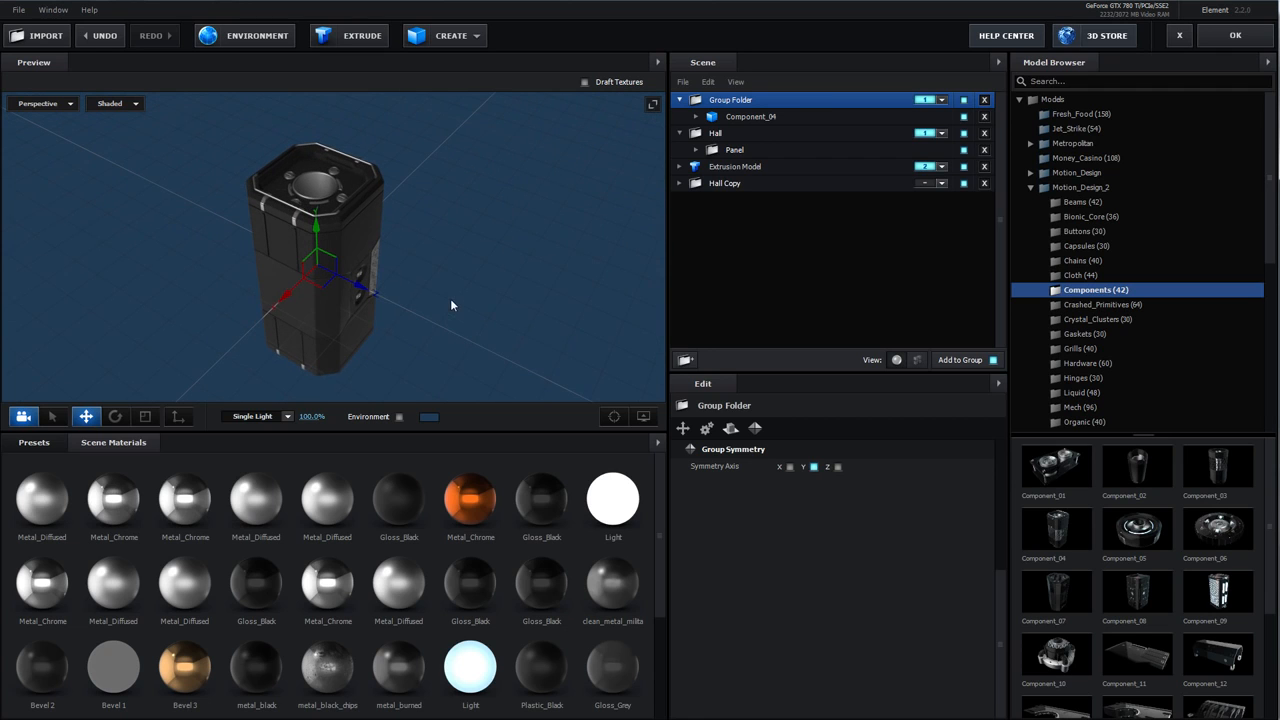
click(720, 118)
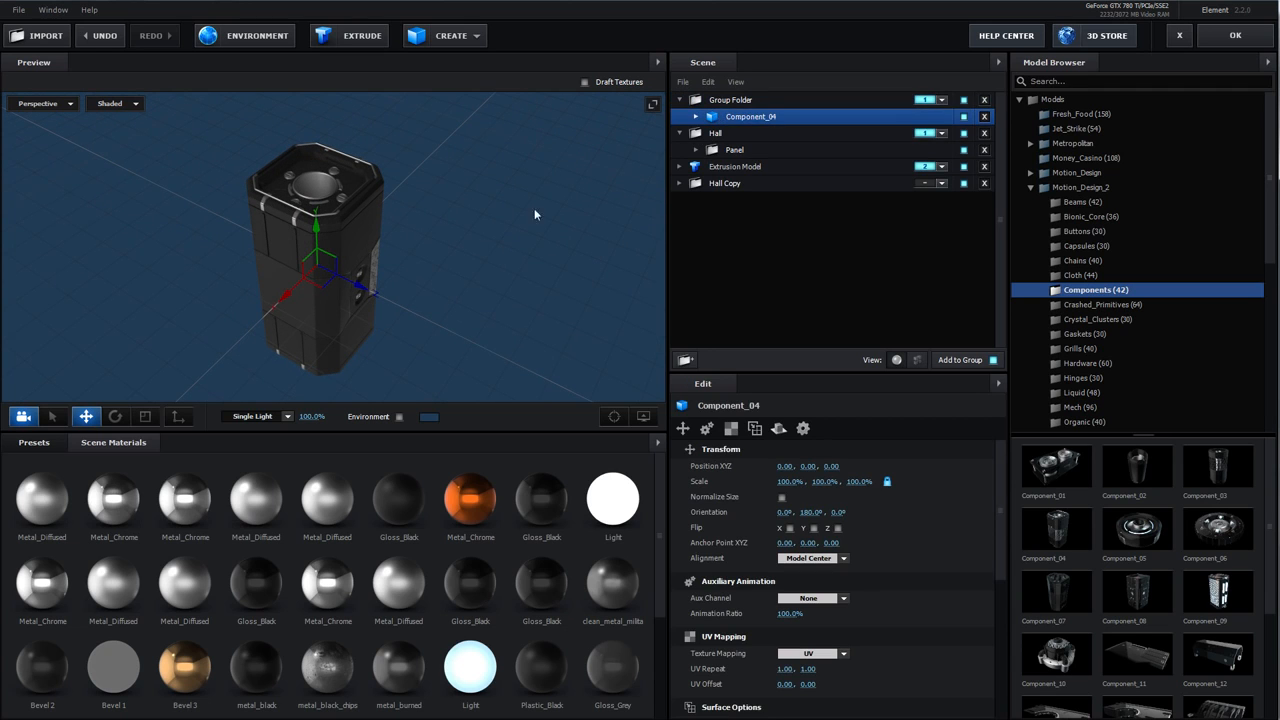
drag(317, 228, 314, 103)
drag(356, 276, 425, 300)
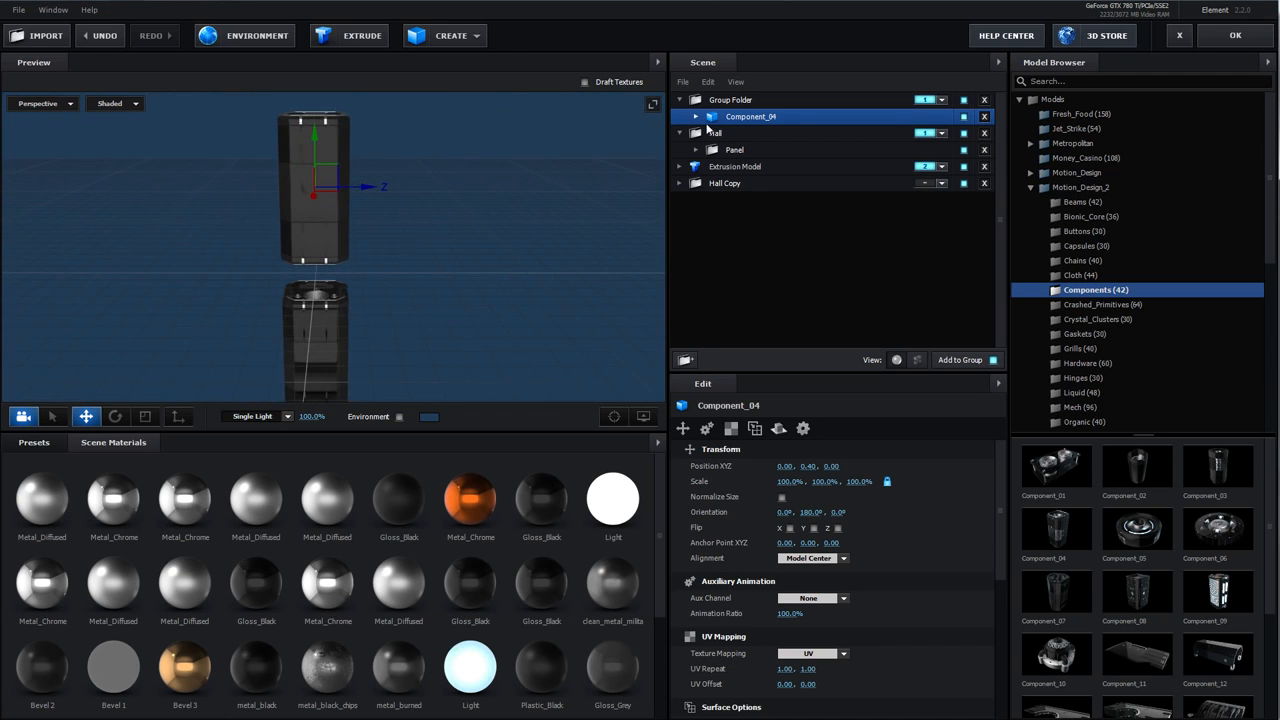
Turn on all three symmetry axes of the Group Folder and reselect Component_04
click(720, 101)
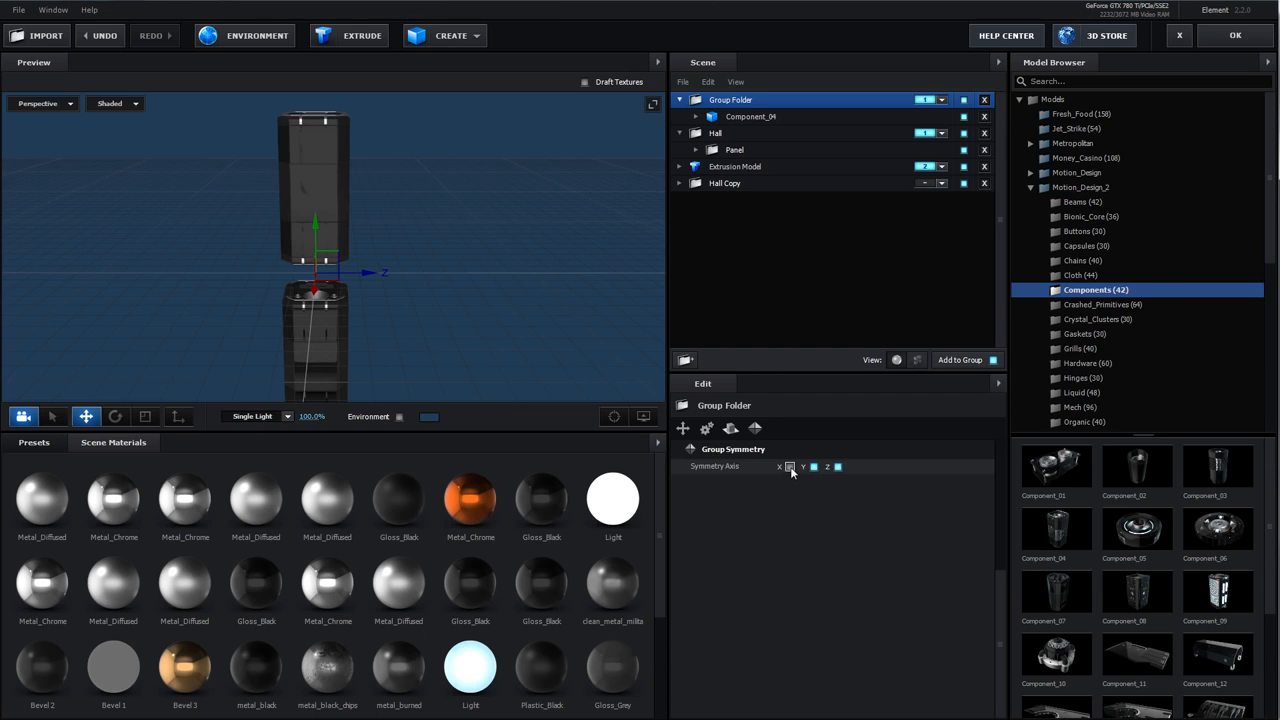
click(740, 117)
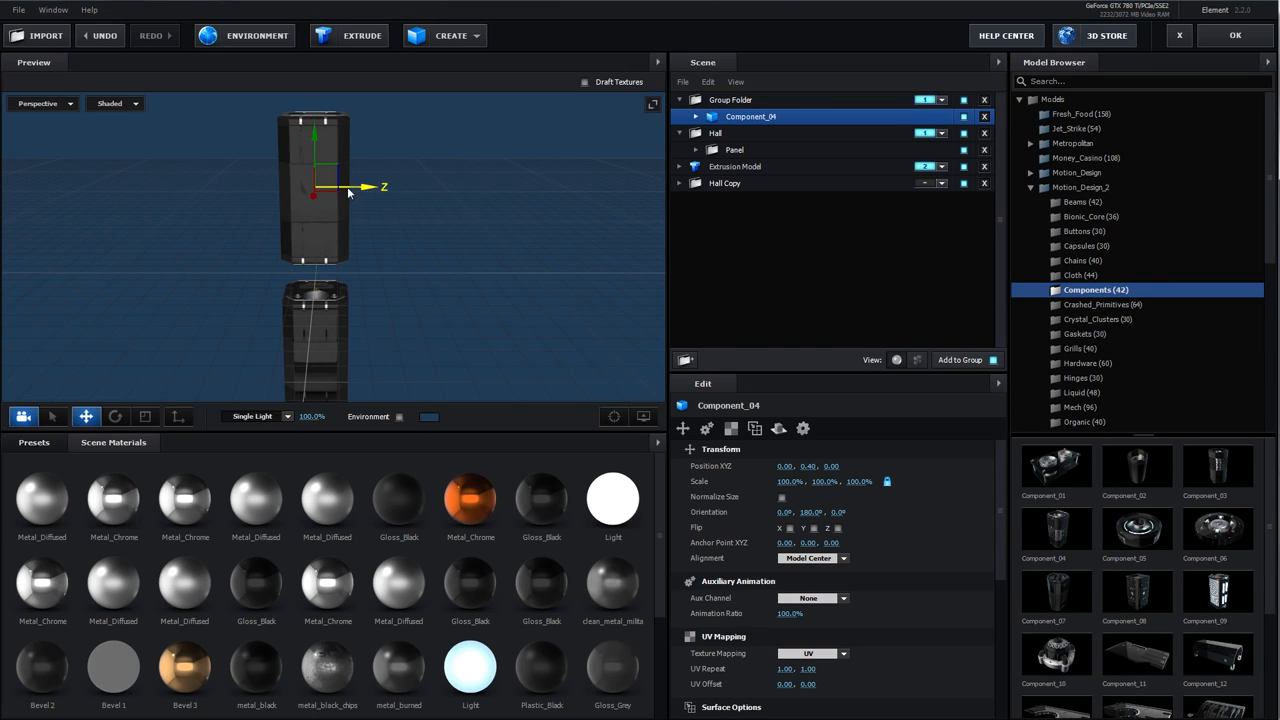
Move Component_04 to a position of about 0.24, 0.40, 0.25
drag(352, 190, 405, 190)
drag(474, 238, 412, 286)
drag(325, 229, 304, 249)
drag(385, 212, 453, 166)
scroll(392, 289, down, 5)
drag(392, 289, 505, 212)
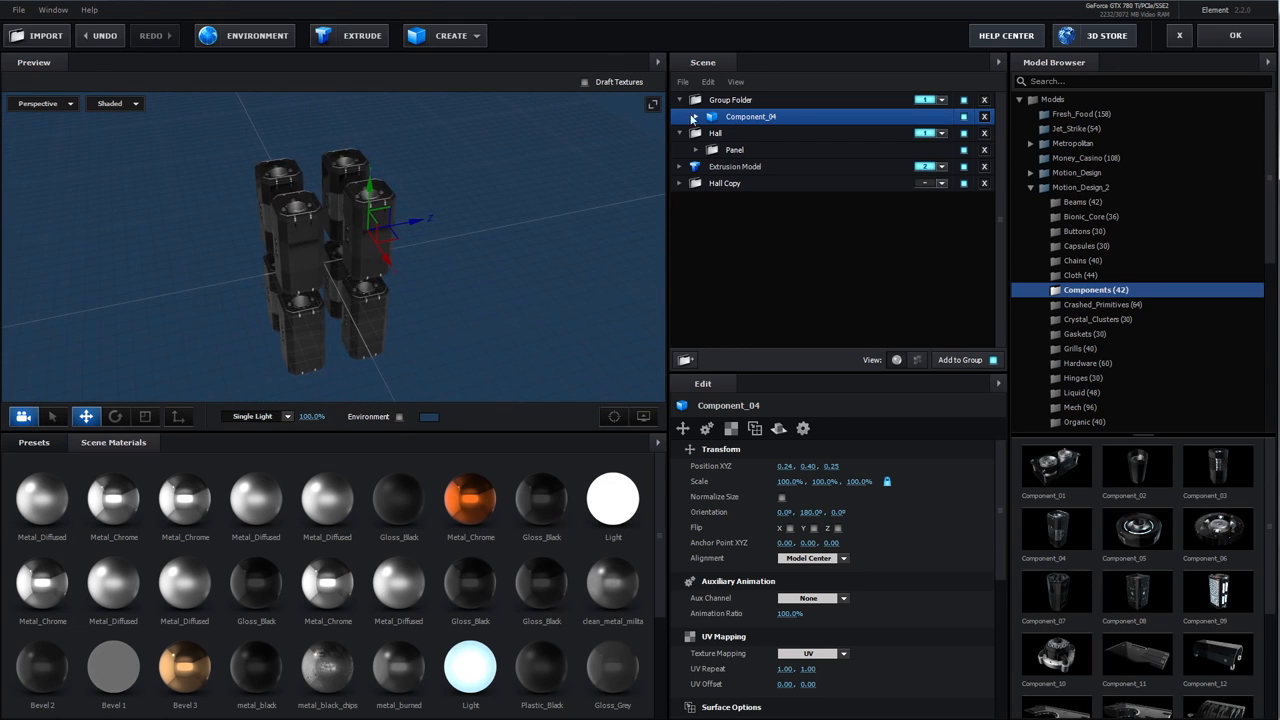
Wrap the Group Folder in a new parent group folder and enable X, Y and Z symmetry on the parent
click(710, 103)
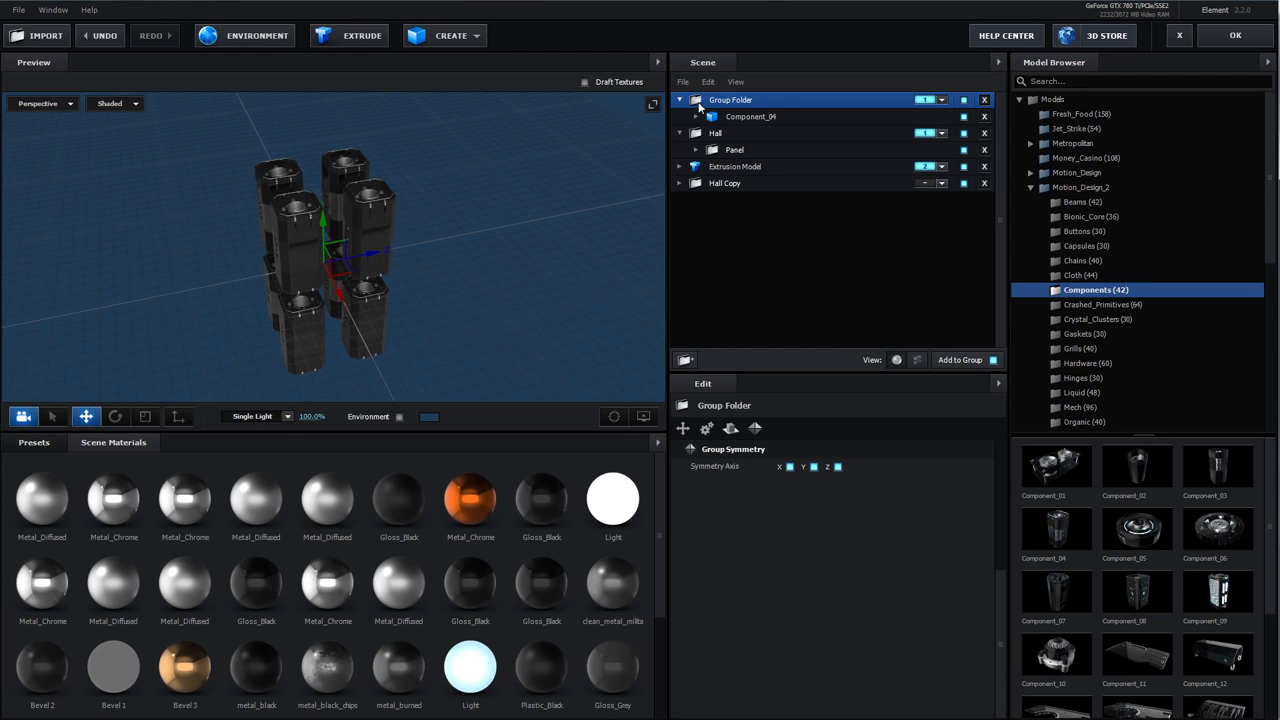
click(686, 360)
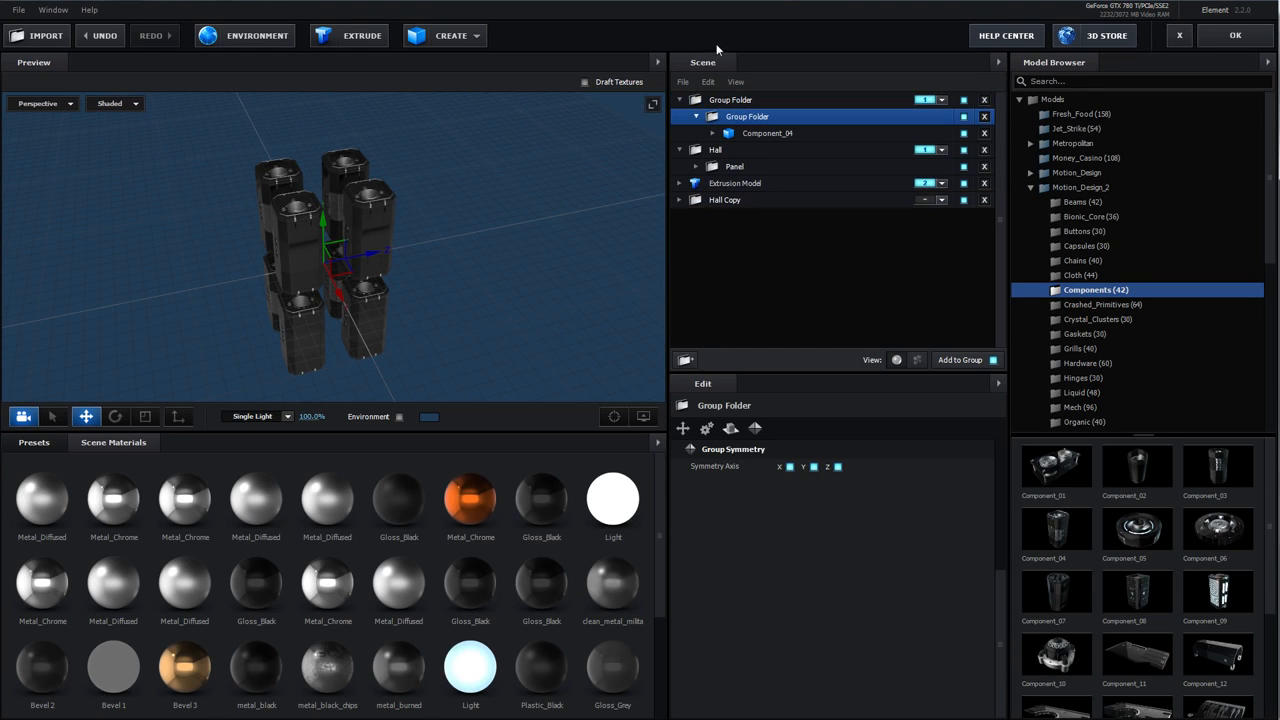
click(701, 101)
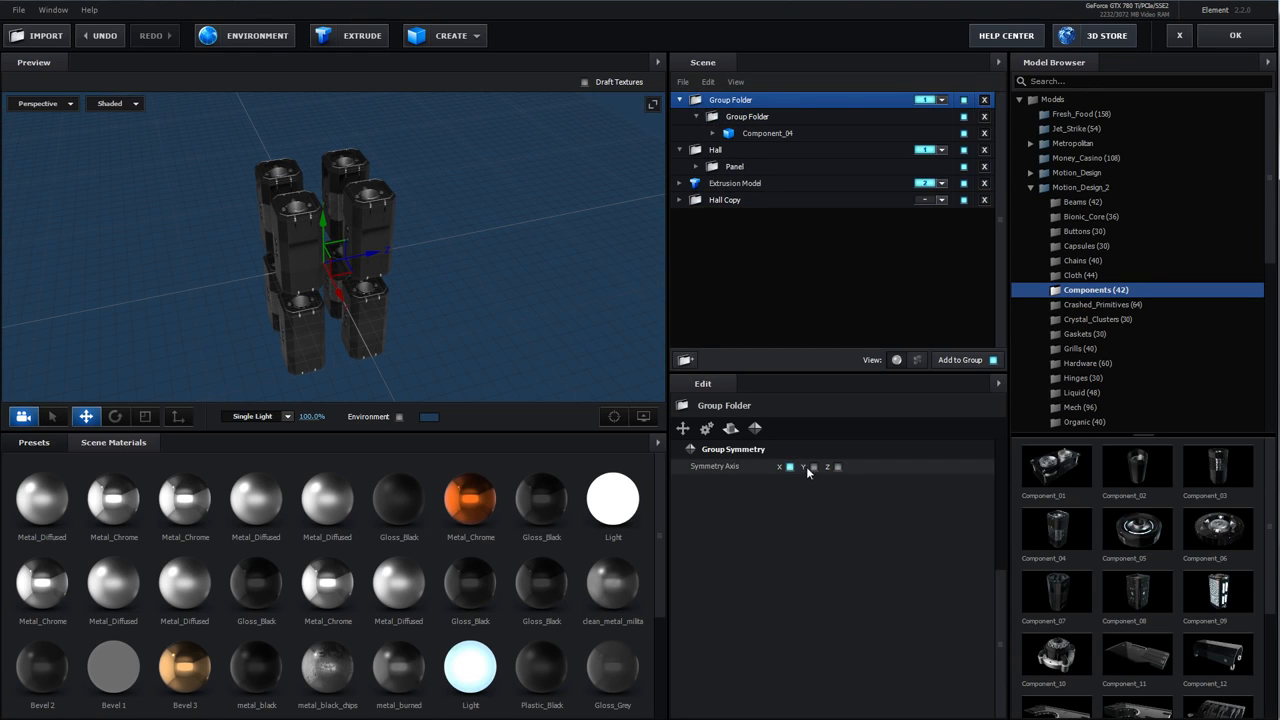
click(838, 467)
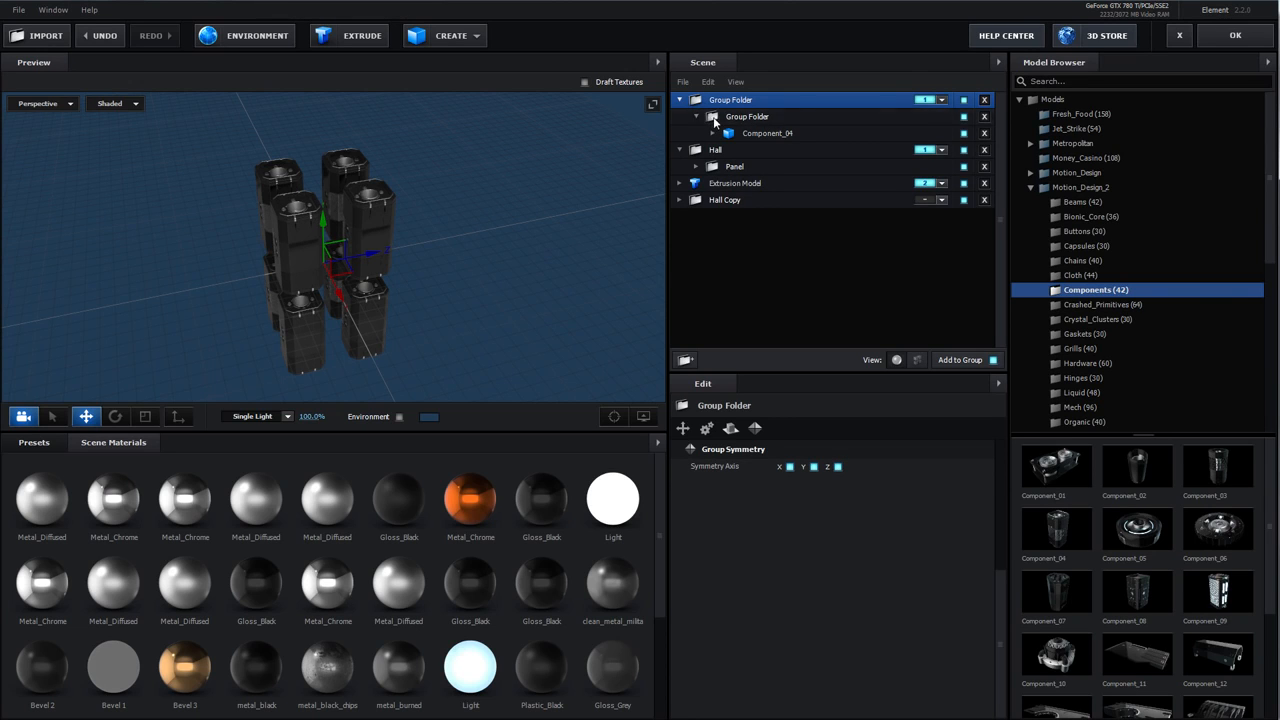
Move the inner Group Folder along Z and upward to spread the mirrored component array
click(712, 117)
drag(386, 252, 440, 252)
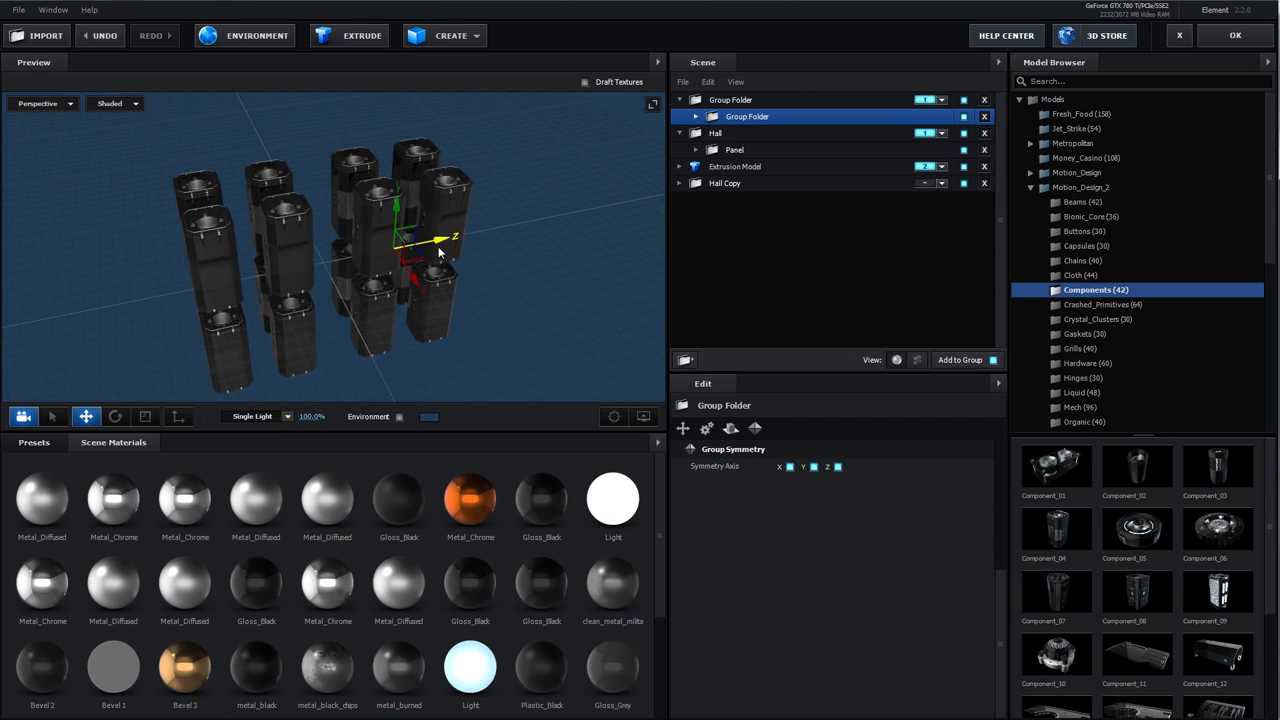
drag(391, 205, 397, 118)
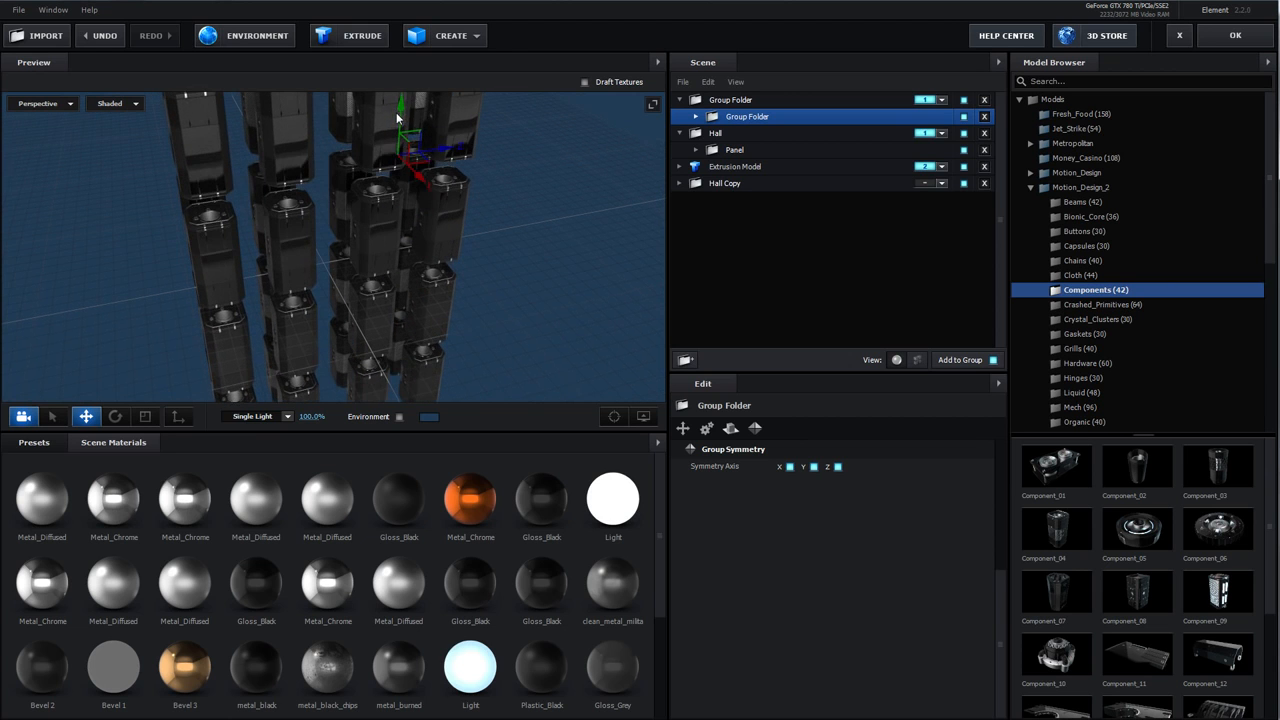
drag(415, 172, 337, 228)
scroll(336, 228, down, 5)
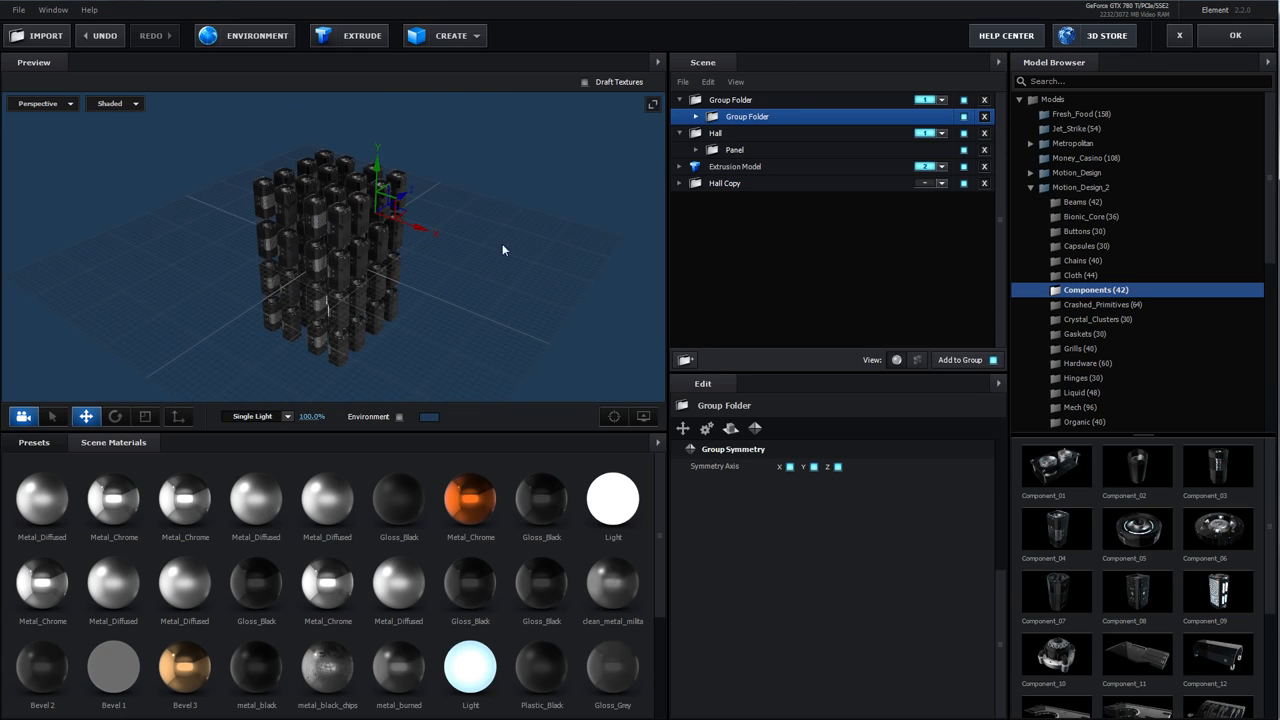
Expand the inner Group Folder and Component_04, then zoom in to inspect the mirrored component array's materials
click(697, 117)
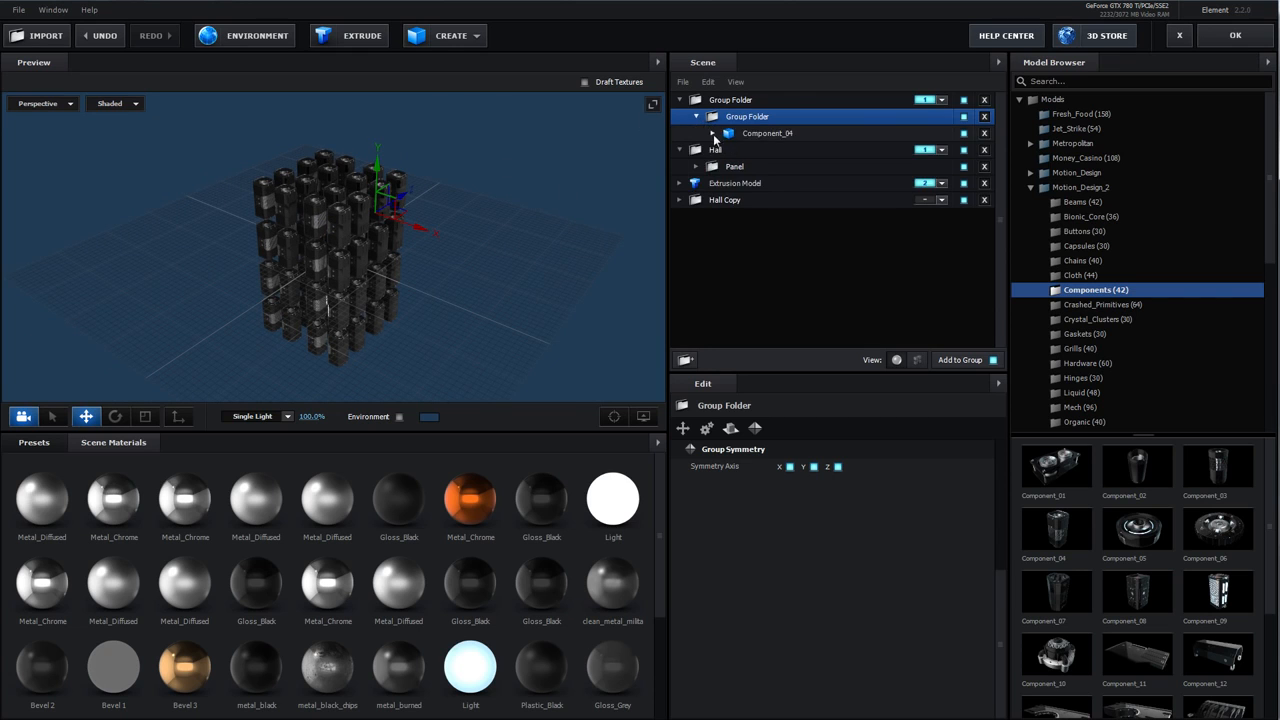
click(713, 135)
drag(470, 498, 368, 318)
scroll(368, 314, up, 10)
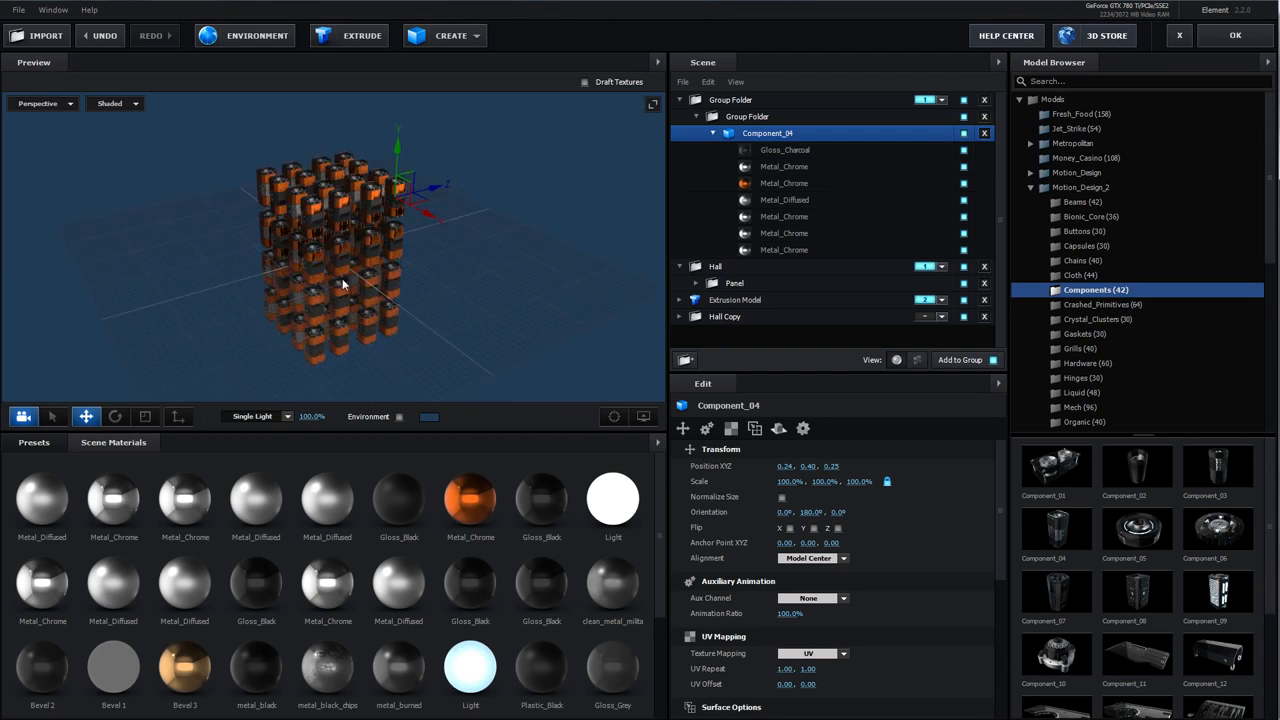
scroll(424, 216, up, 2)
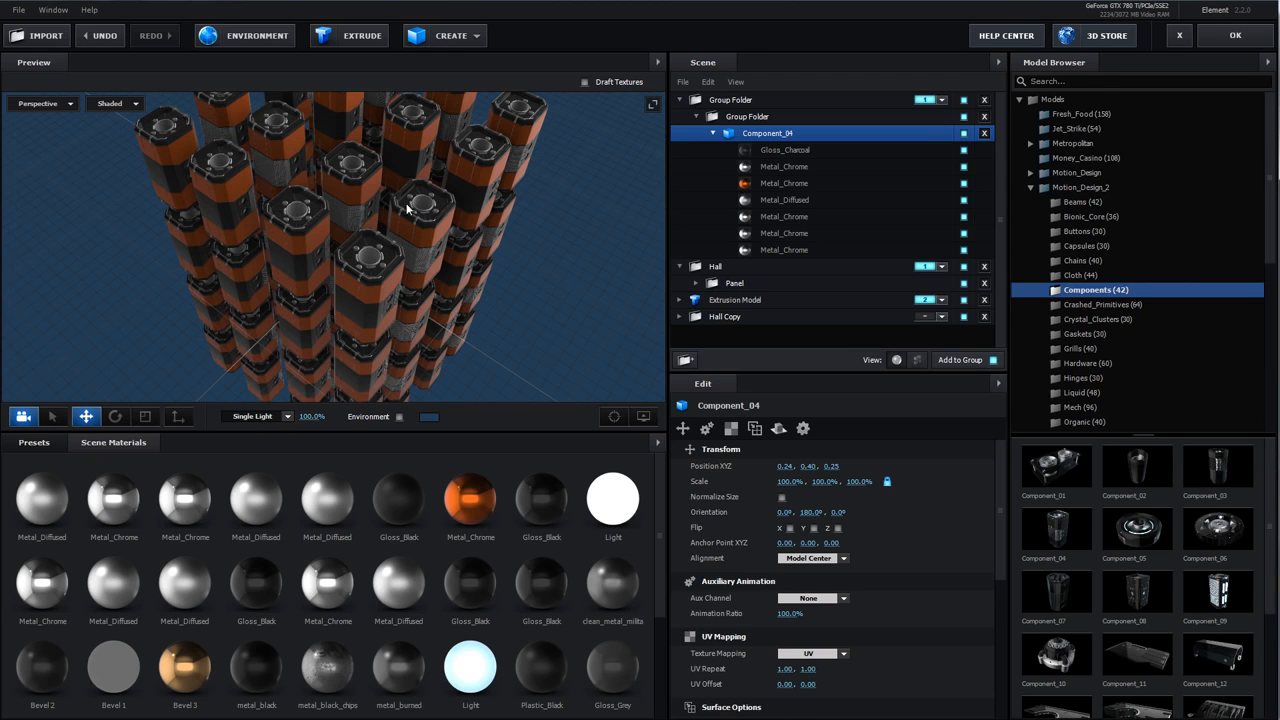
Delete the parent group folder and leave Scene Setup, cancelling without saving
click(984, 101)
drag(504, 278, 528, 222)
click(1177, 37)
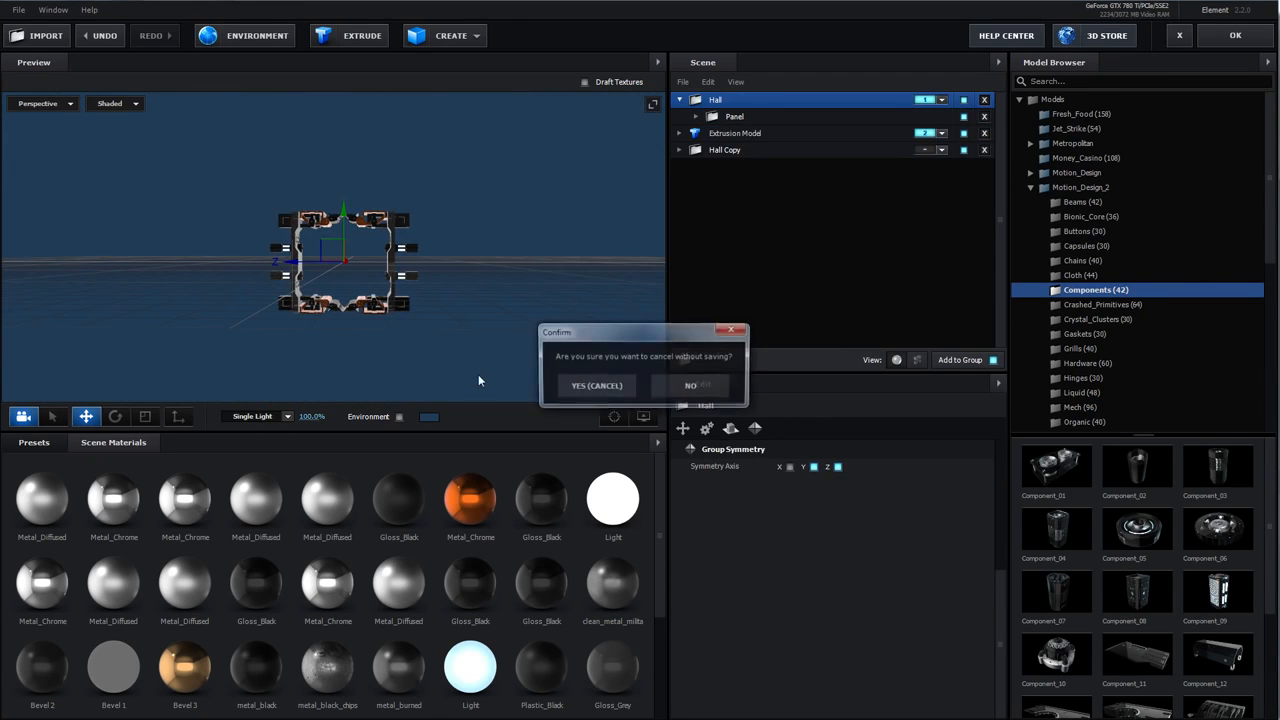
click(582, 386)
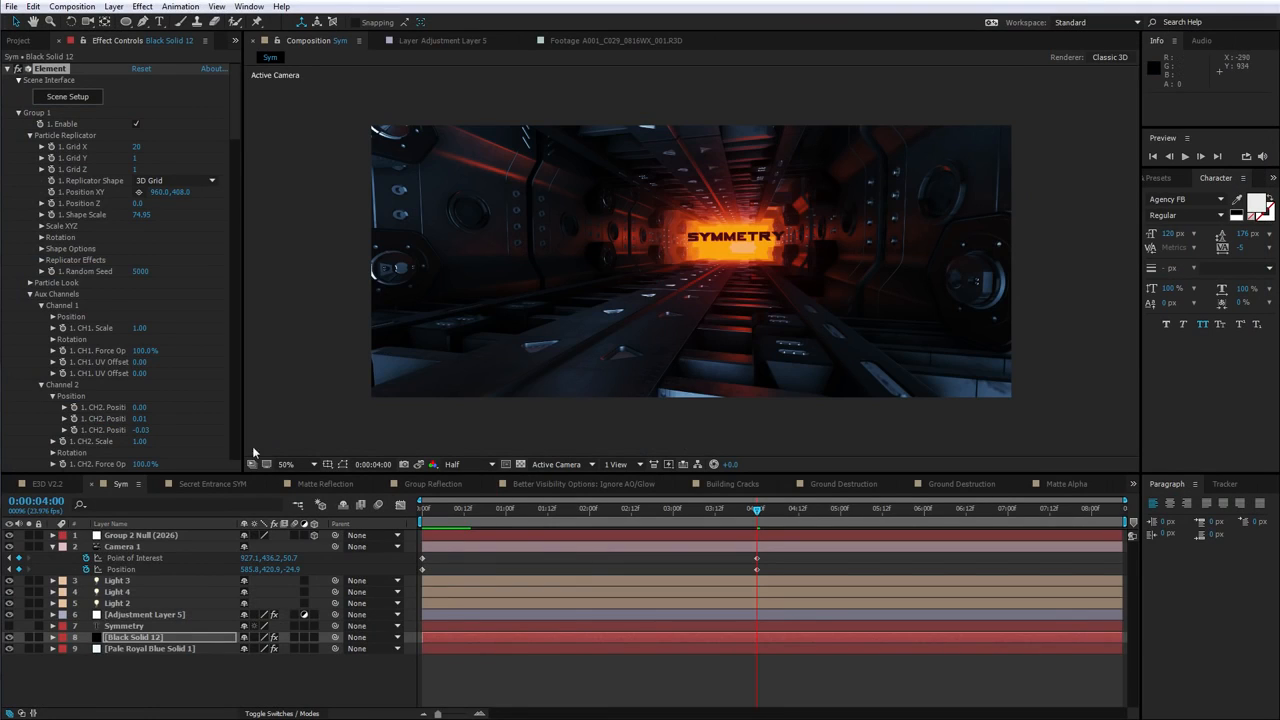
Switch to the Secret Entrance SYM composition and preview the door animation
click(222, 484)
key(space)
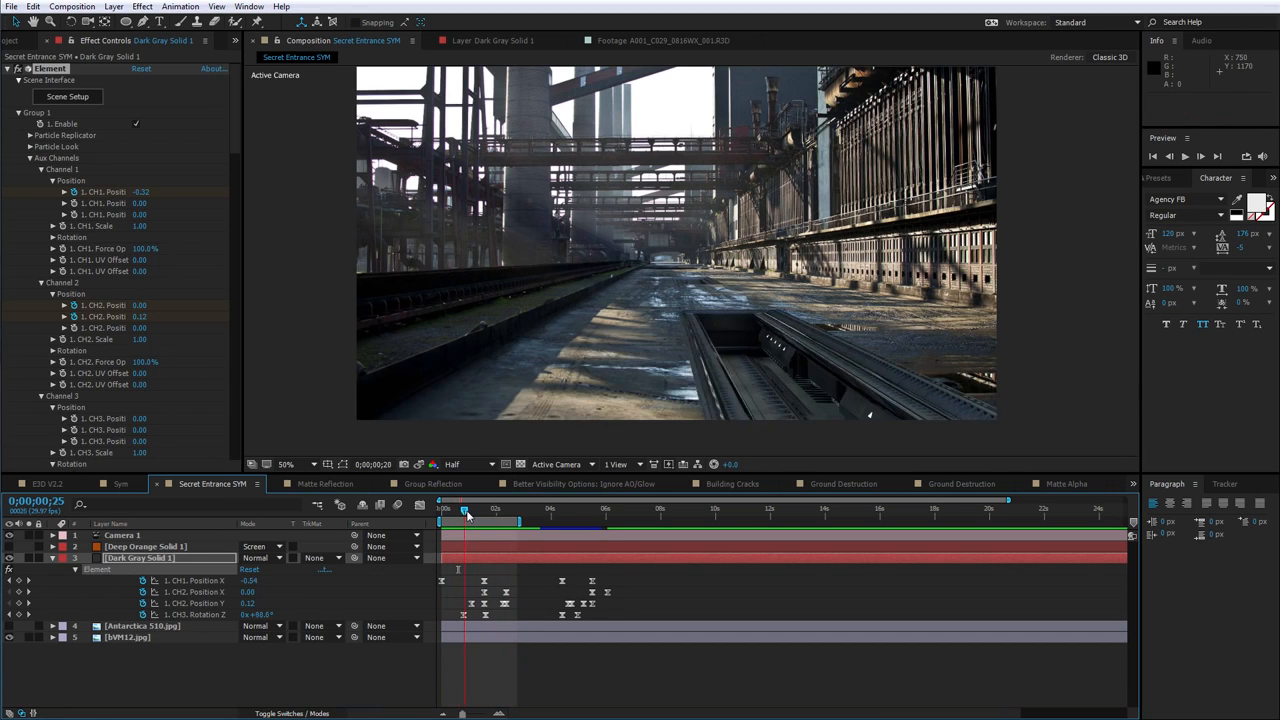
key(space)
drag(485, 524, 455, 522)
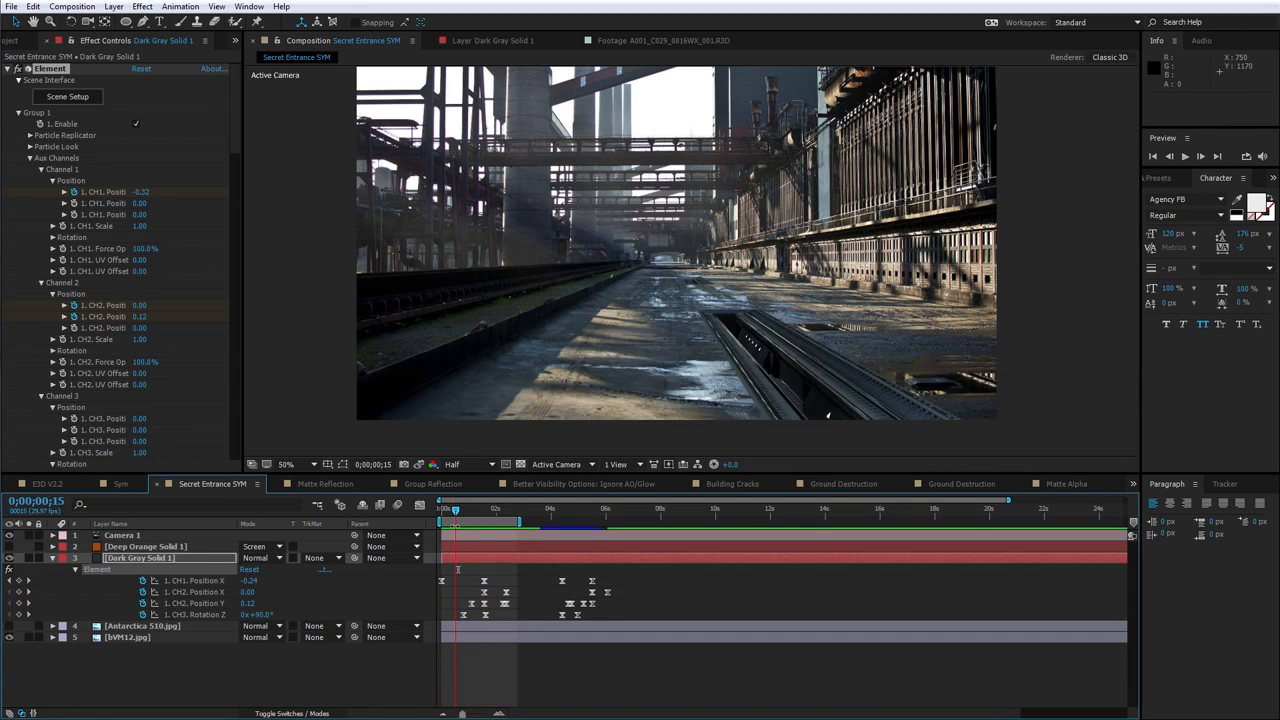
Open Element's Scene Setup and toggle the door group folders' visibility to examine the base underneath
click(76, 101)
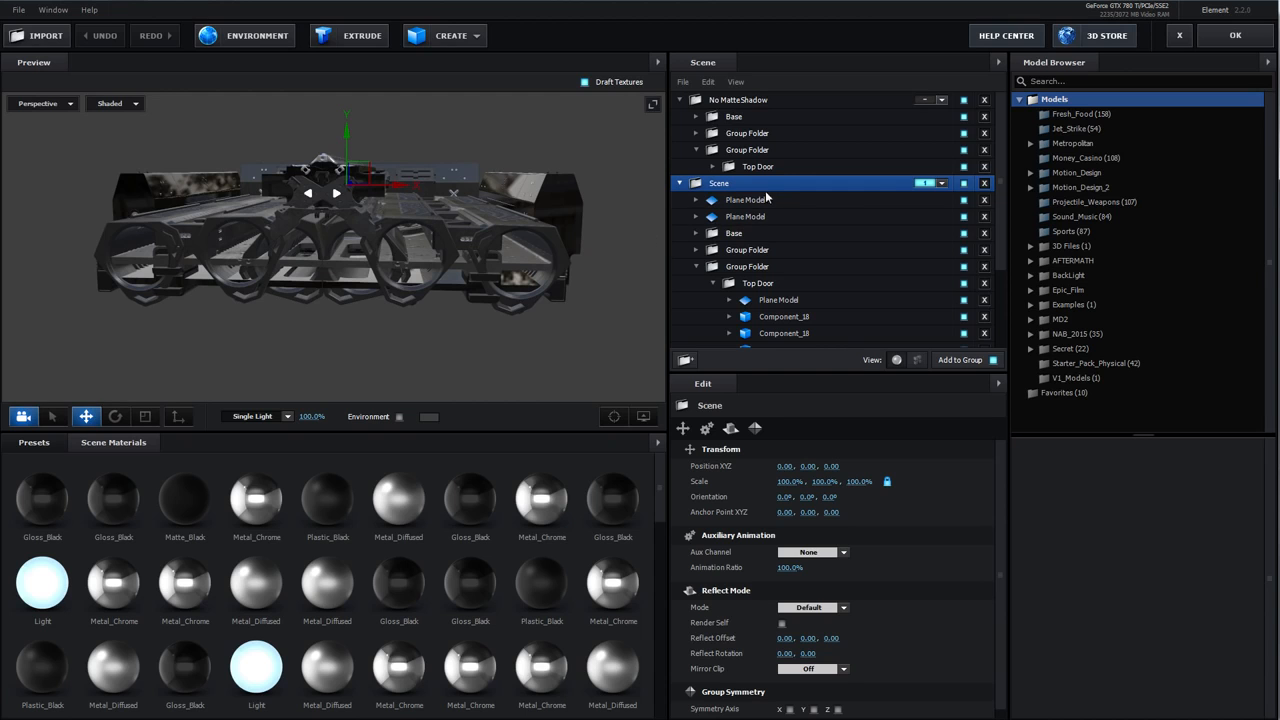
click(737, 104)
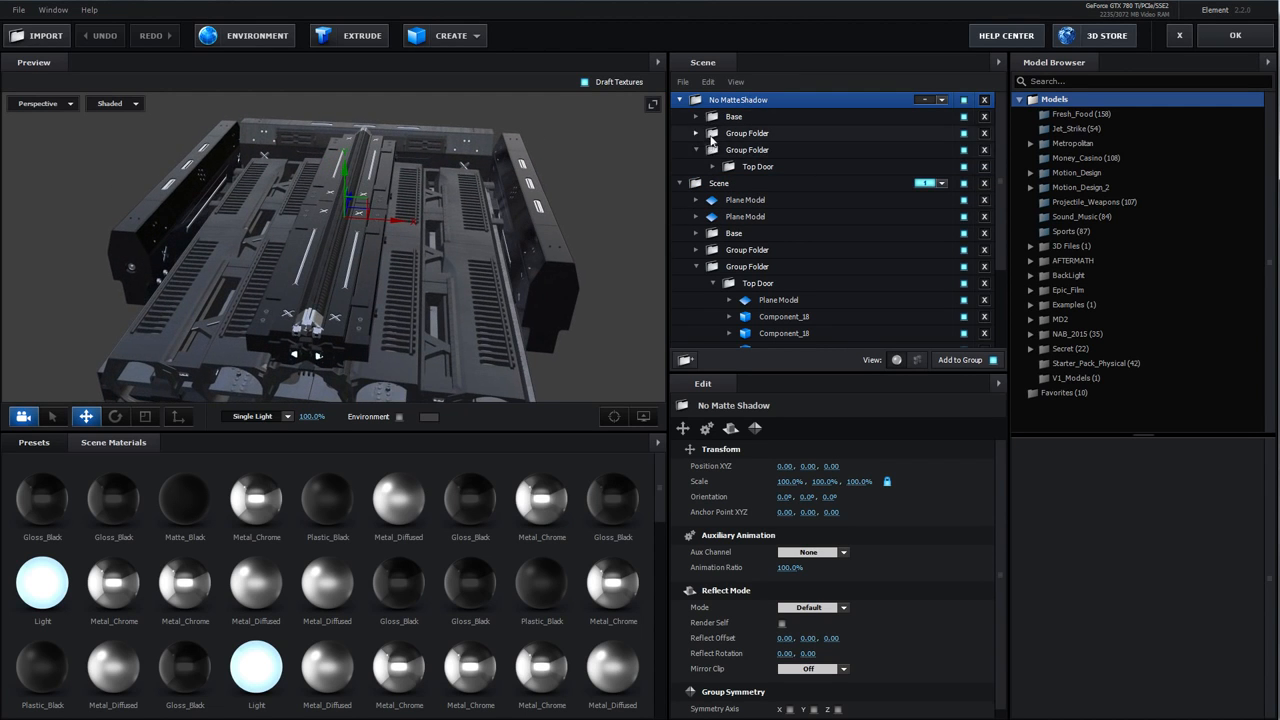
click(964, 134)
click(964, 150)
mouse_move(472, 231)
mouse_down()
mouse_move(398, 280)
mouse_move(436, 254)
mouse_move(488, 294)
mouse_up()
scroll(398, 280, up, 5)
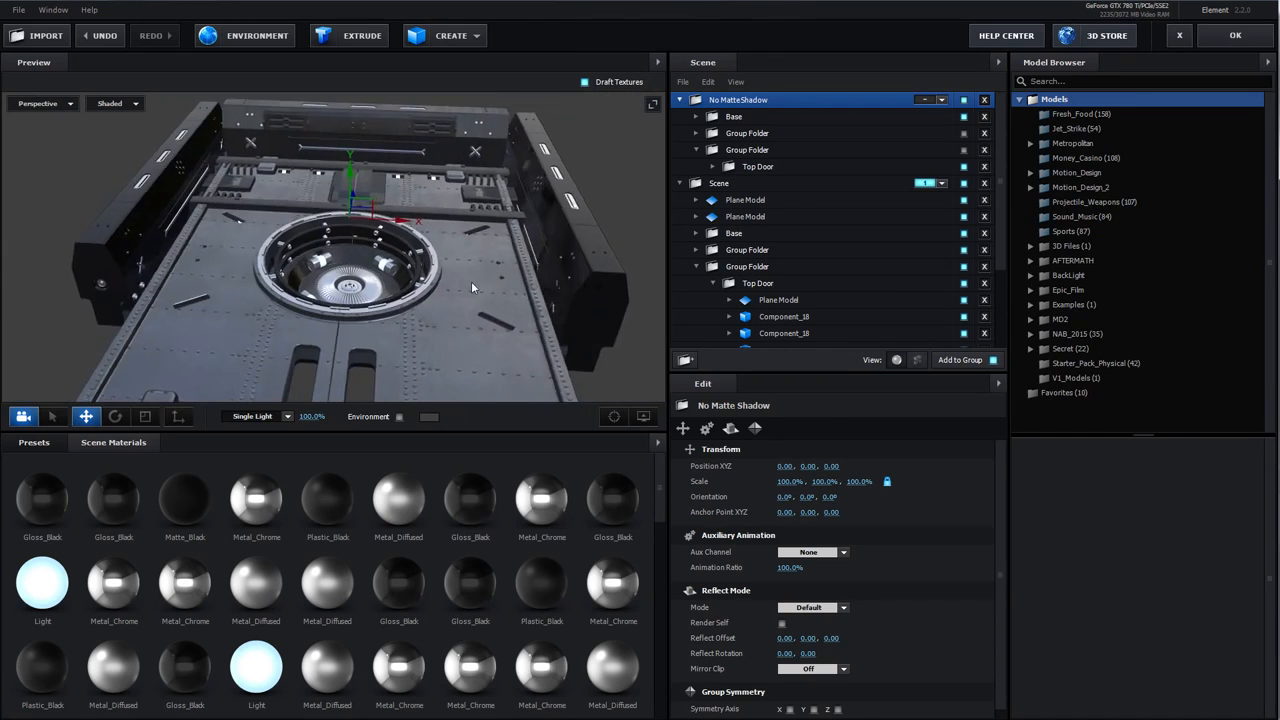
drag(472, 283, 474, 226)
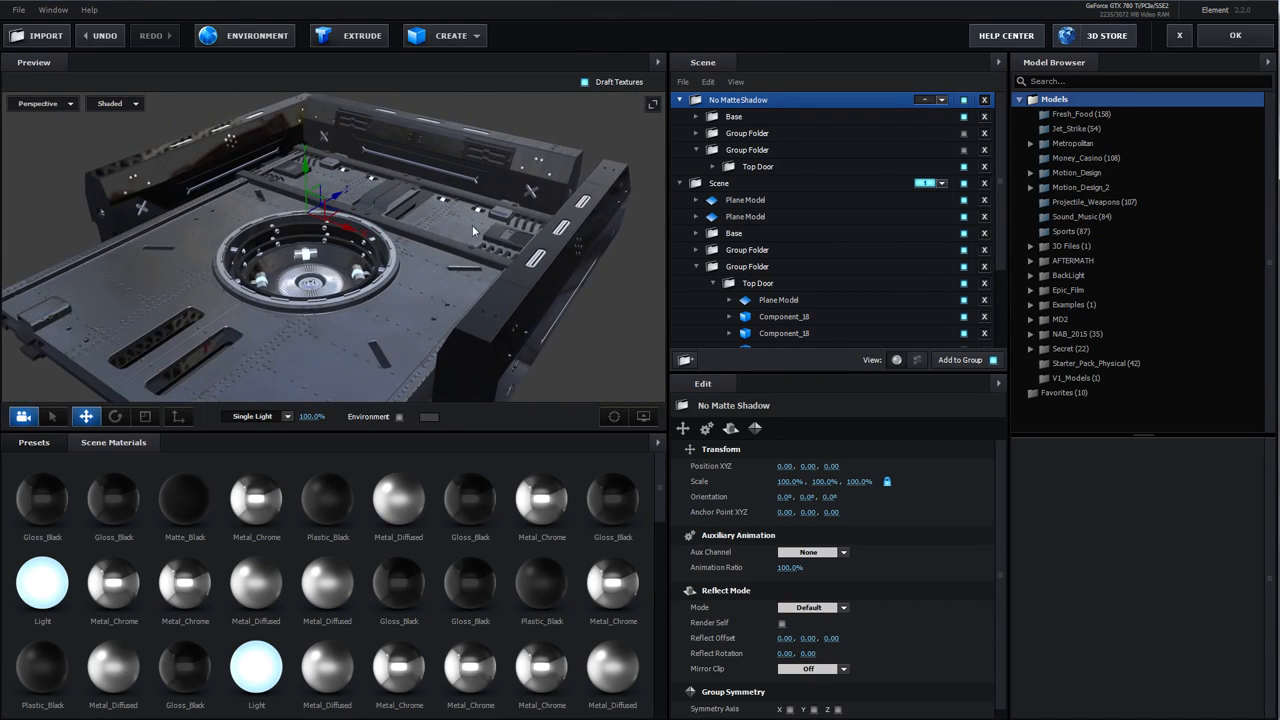
click(965, 134)
drag(546, 268, 451, 268)
Restore the second Group Folder's visibility and select its Top Door folder to inspect it
click(871, 155)
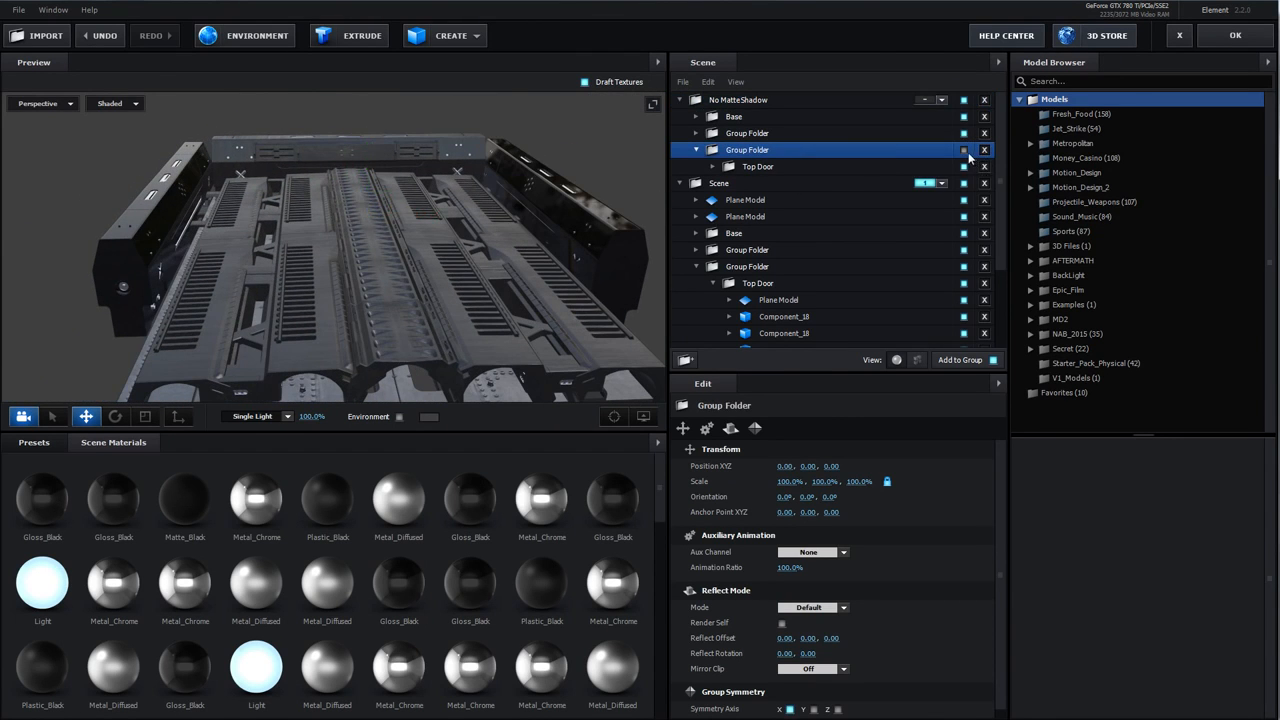
click(965, 151)
drag(556, 229, 462, 229)
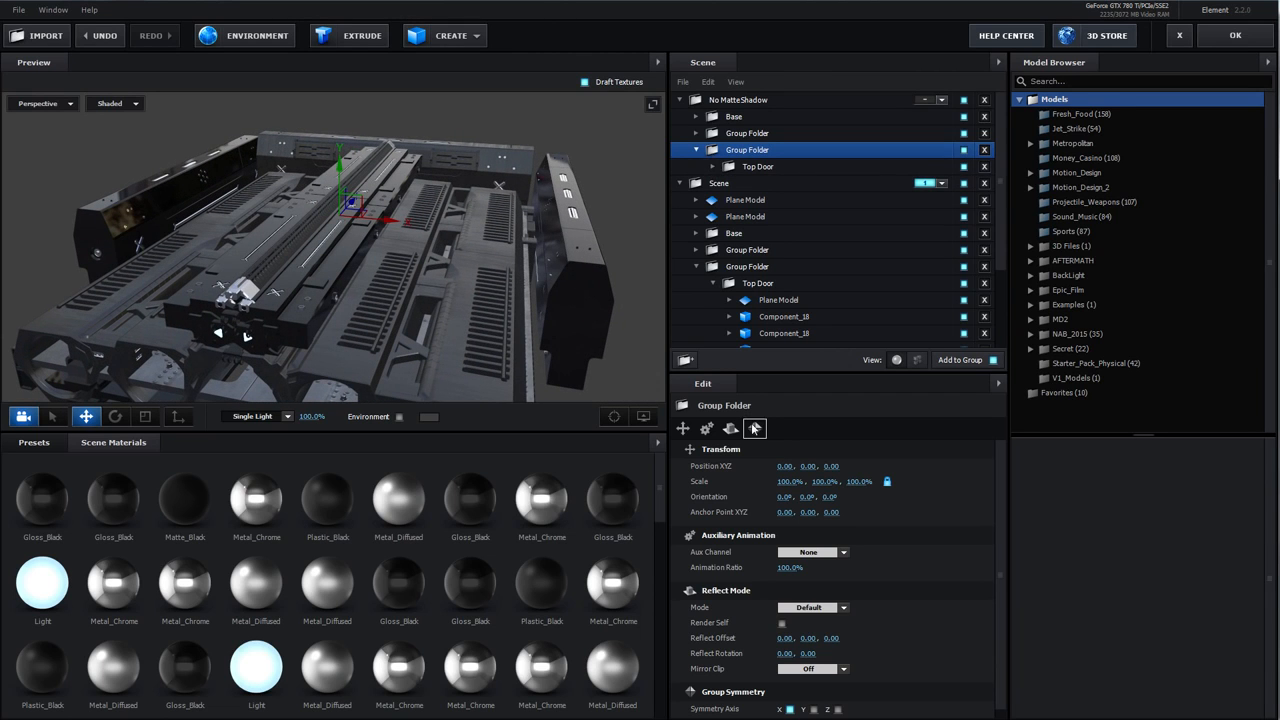
scroll(717, 459, down, 3)
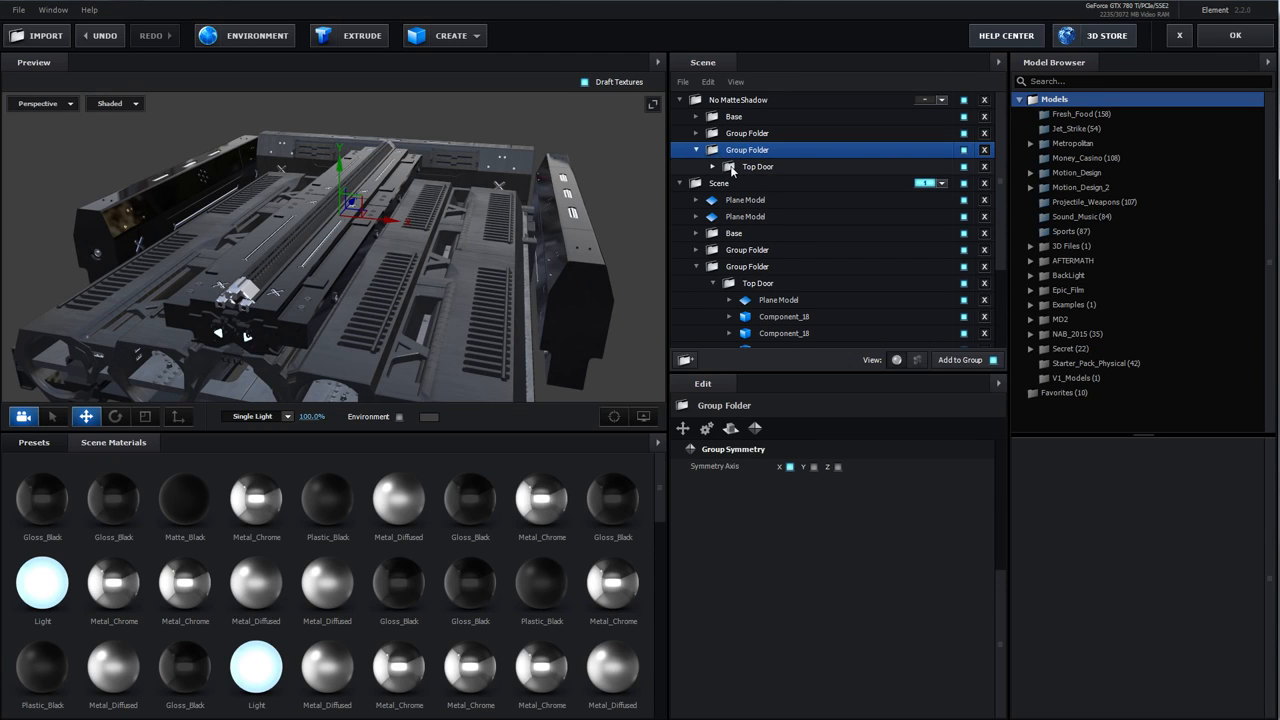
click(731, 168)
mouse_move(405, 225)
mouse_down()
mouse_move(307, 220)
mouse_move(352, 226)
mouse_move(308, 238)
mouse_move(424, 224)
mouse_up()
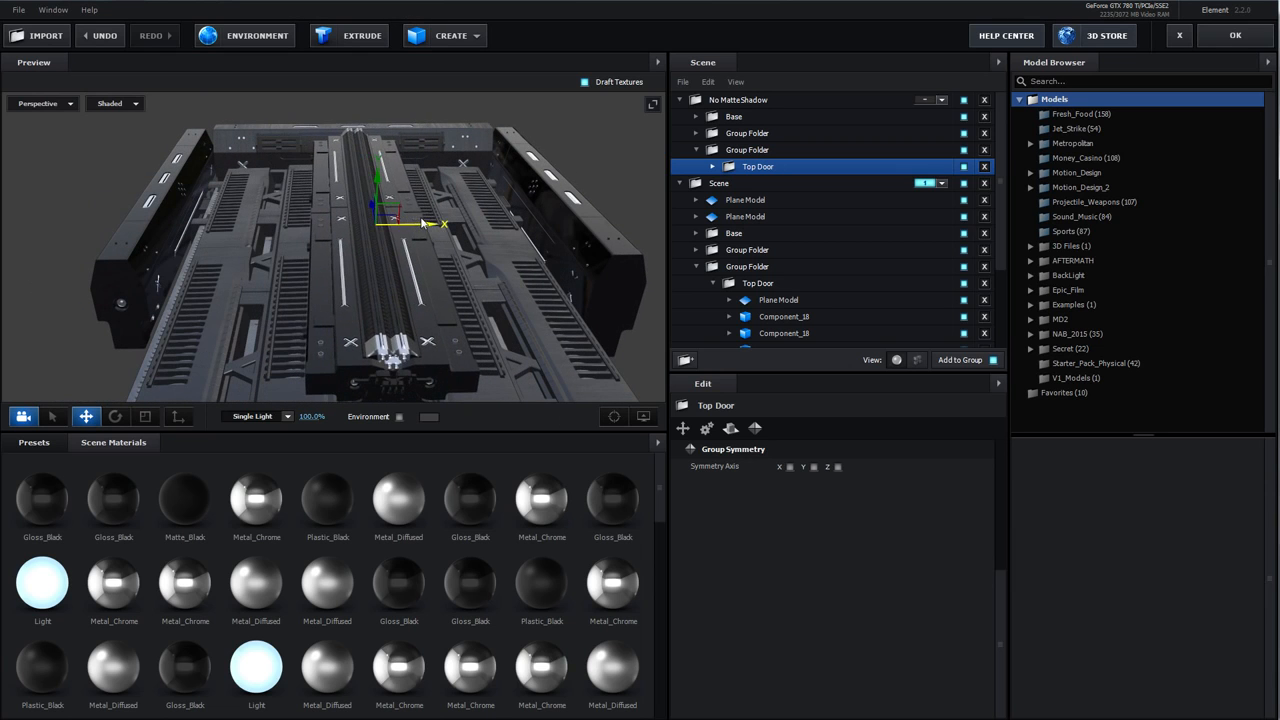
drag(430, 280, 397, 316)
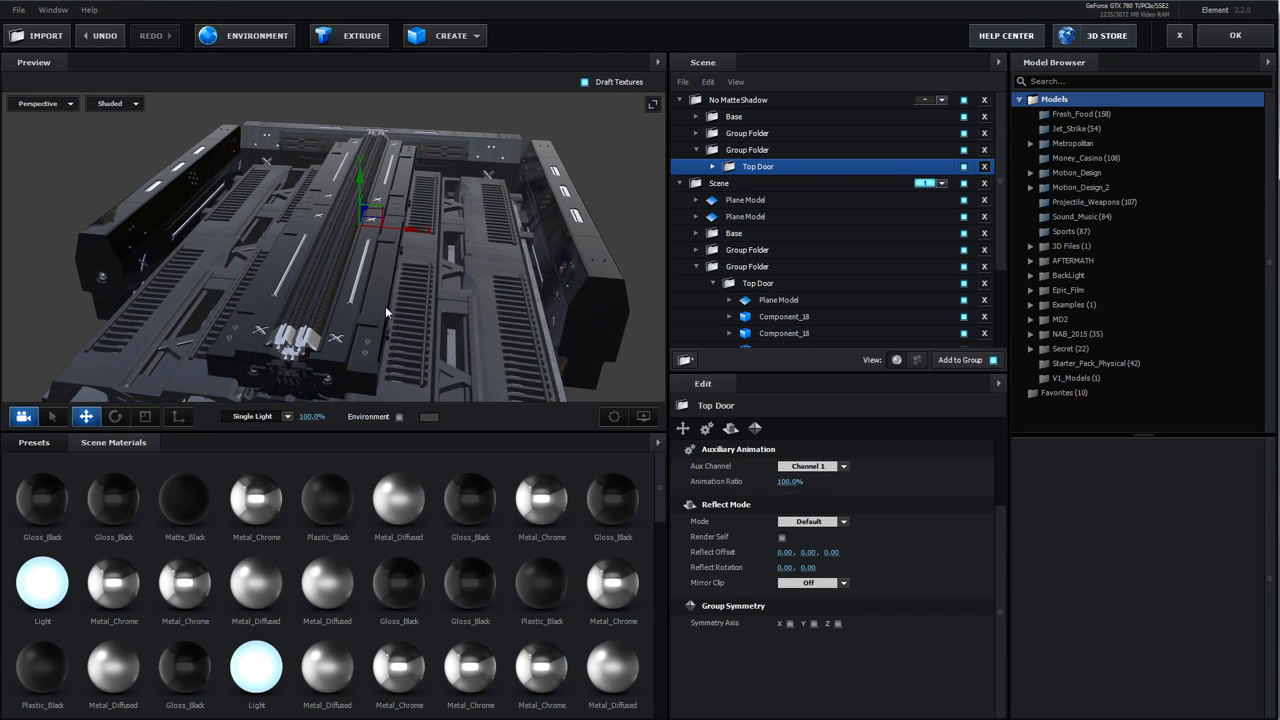
Inspect the Top Door folder's Auxiliary Animation channel, keeping it on Channel 1
click(724, 150)
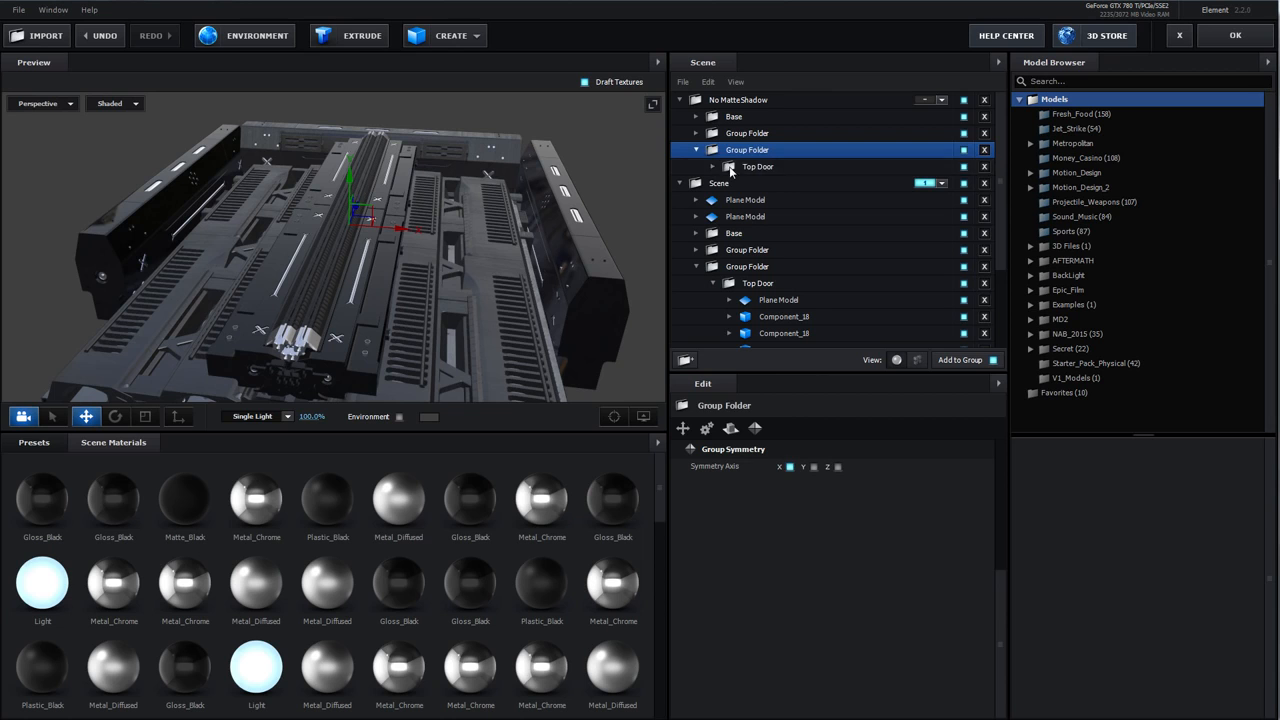
click(733, 168)
drag(498, 218, 456, 191)
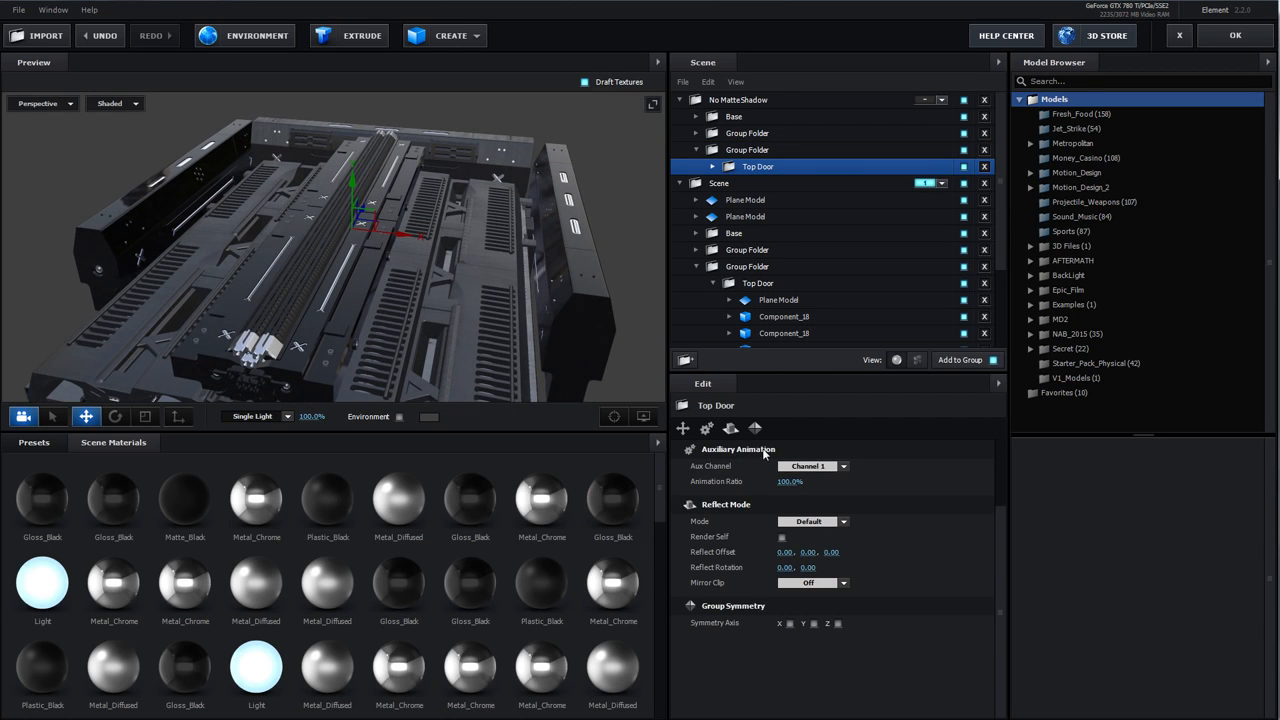
click(826, 468)
click(820, 486)
drag(396, 290, 377, 283)
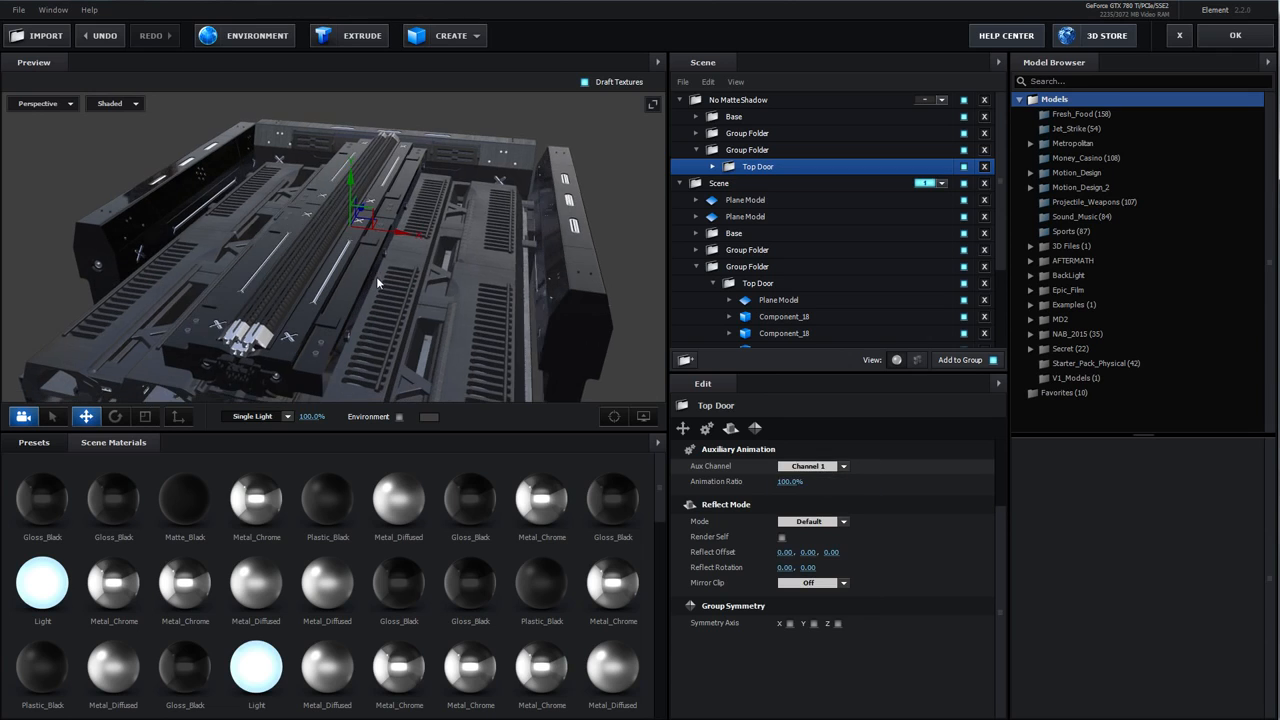
Expand the first Group Folder, inspect the 2nd Door folder's Channel 2 setting, and close Scene Setup
click(697, 150)
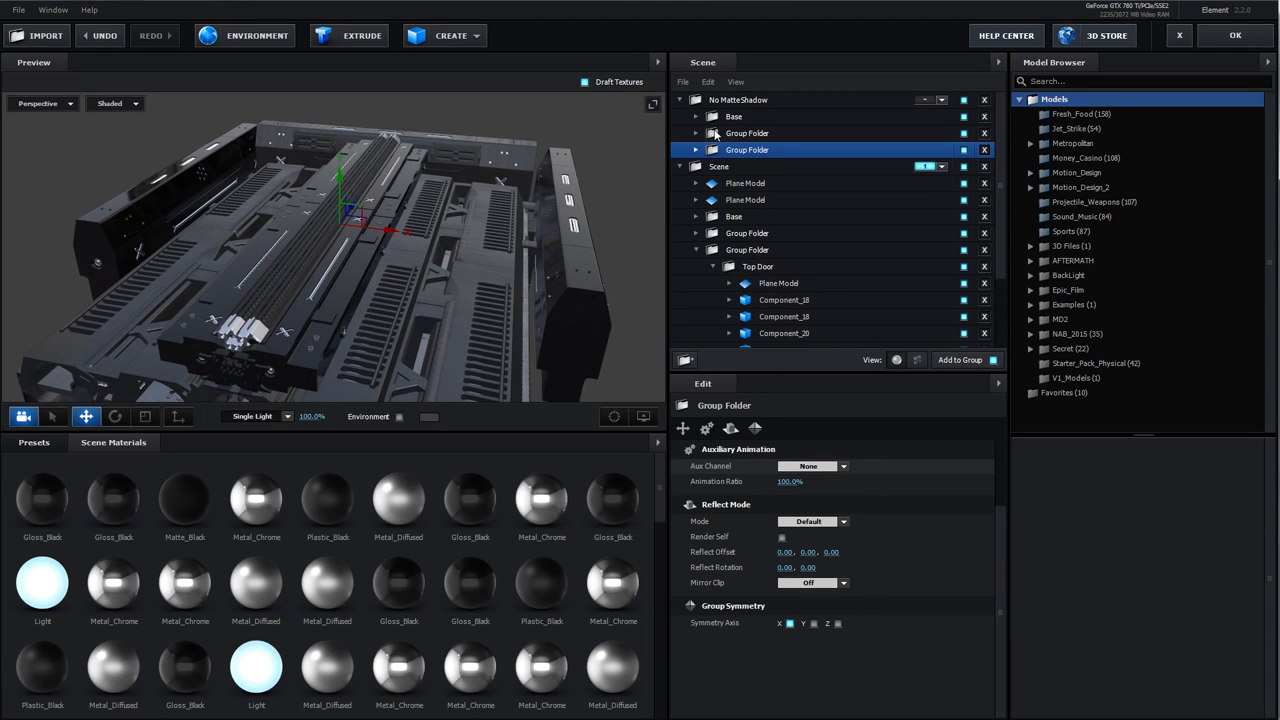
click(715, 134)
click(697, 133)
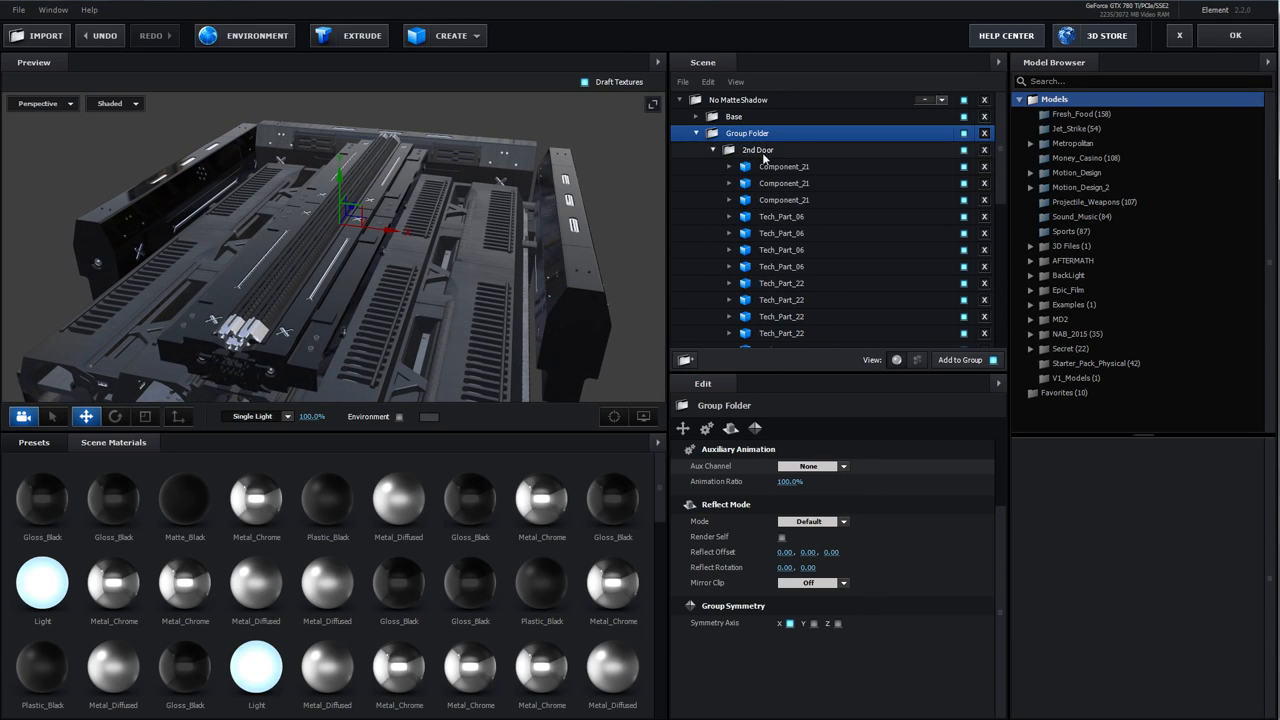
click(765, 150)
click(712, 150)
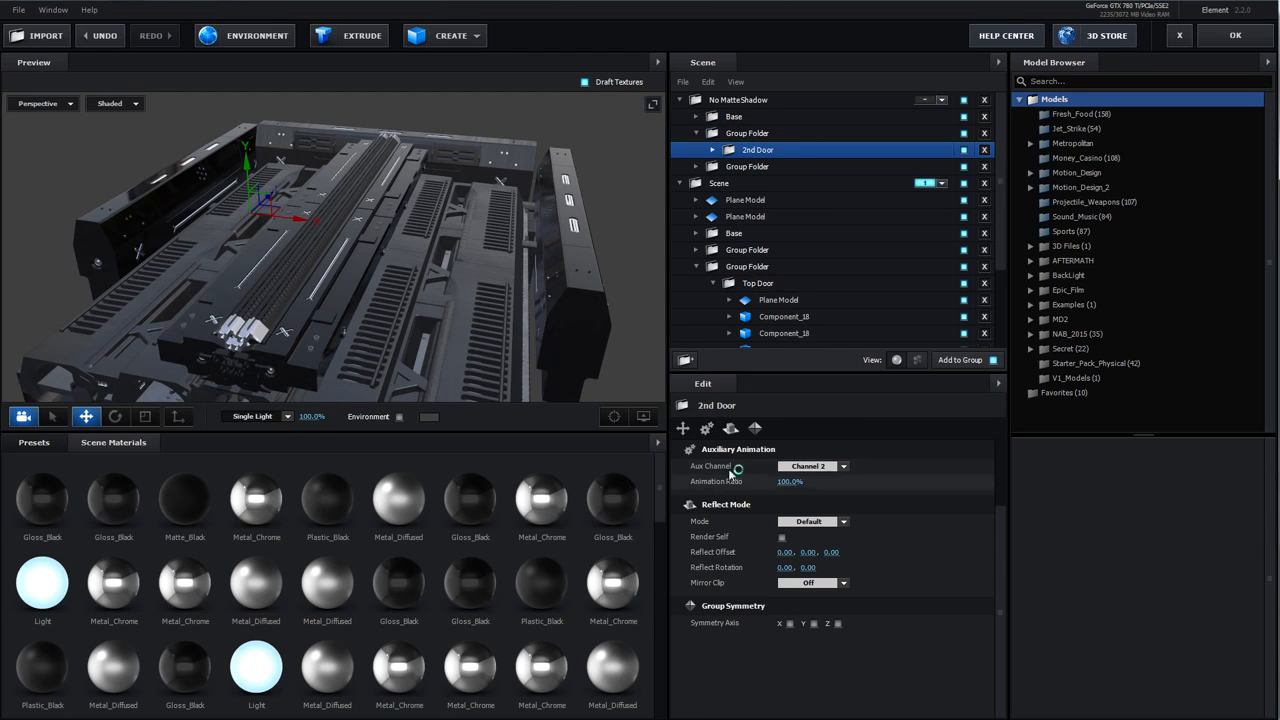
click(1207, 38)
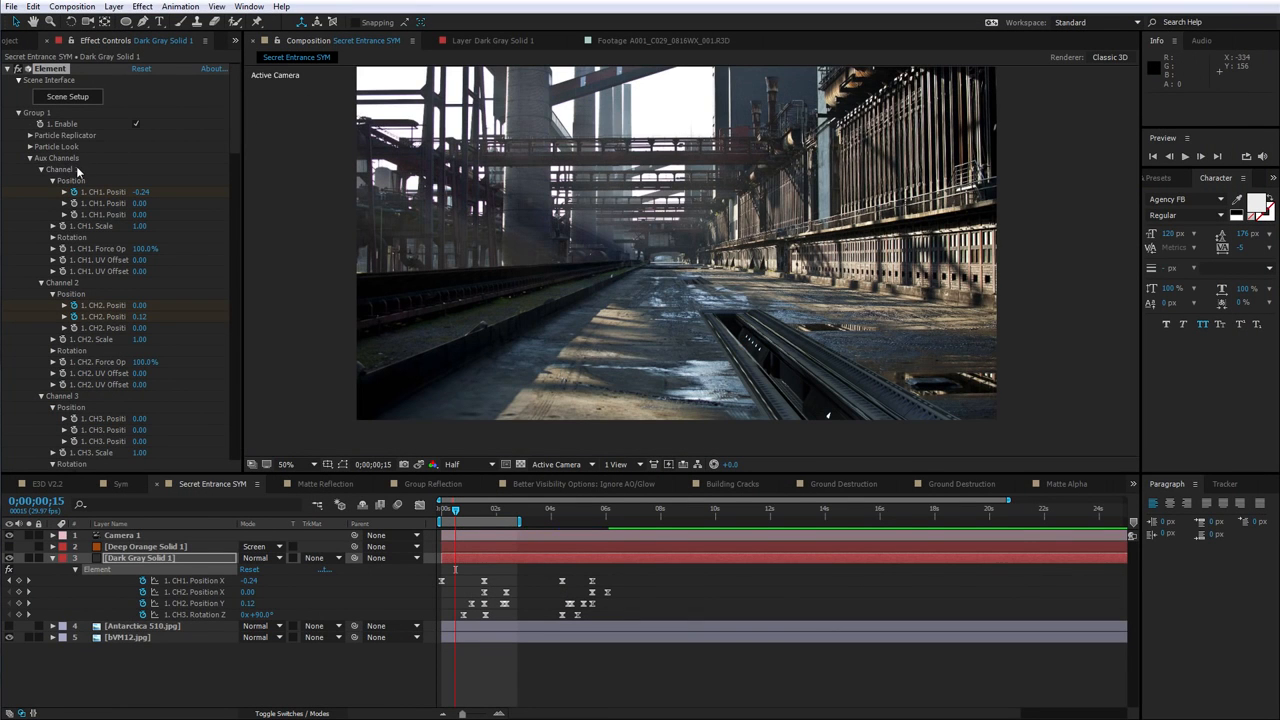
Nudge the CH1 Position value on the timeline and undo the change
click(469, 511)
mouse_move(143, 199)
mouse_down()
mouse_move(175, 191)
mouse_move(142, 203)
mouse_up()
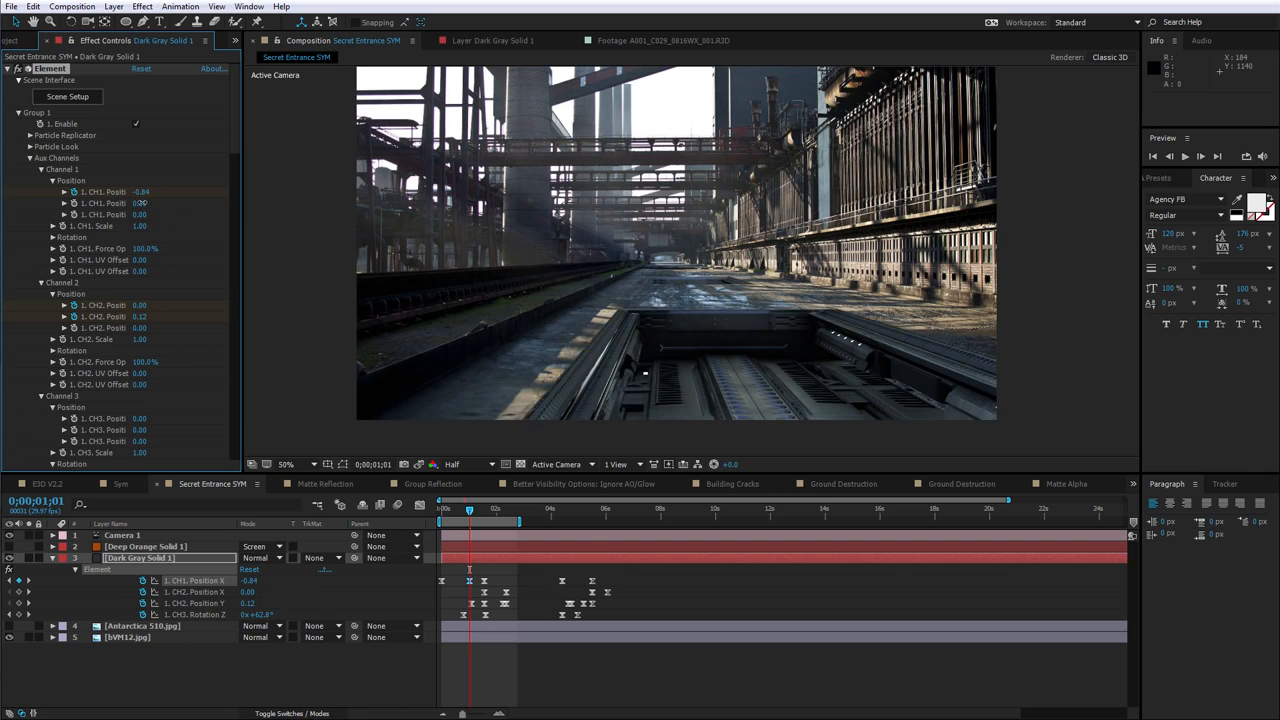
key(ctrl+z)
mouse_move(471, 515)
mouse_down()
mouse_move(507, 522)
mouse_move(466, 515)
mouse_up()
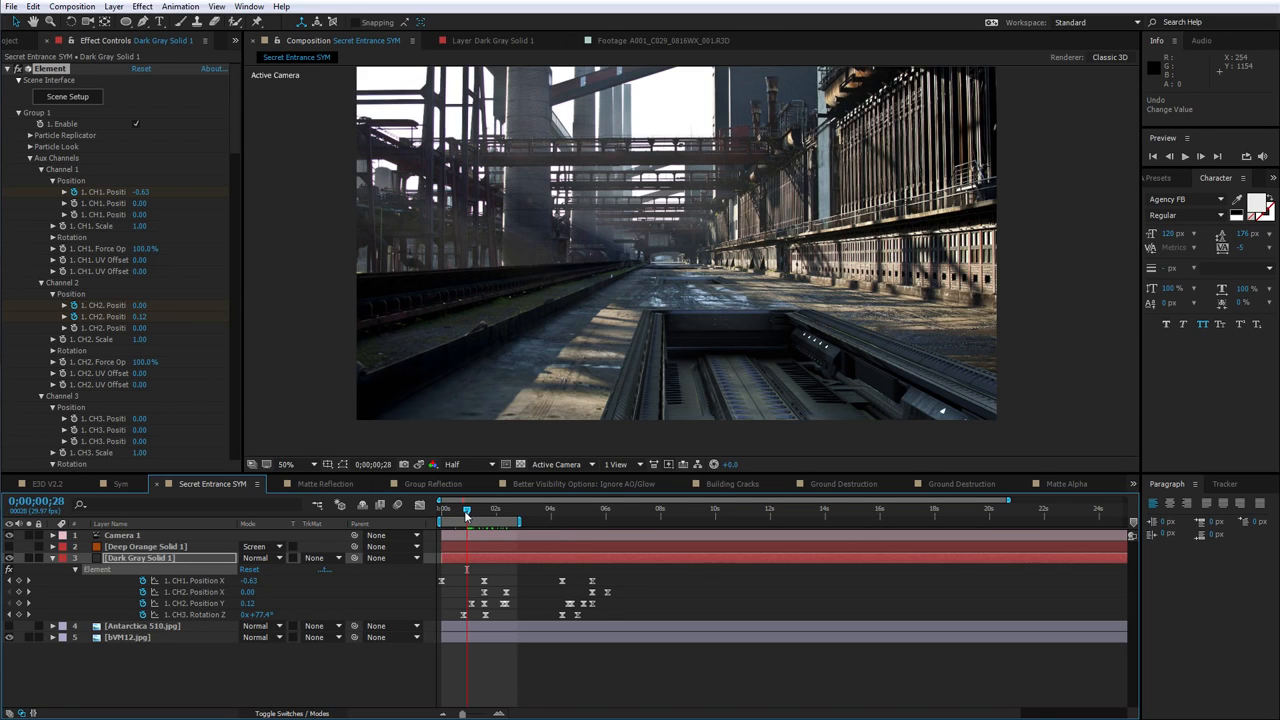
Reopen Scene Setup, collapse the Top Door group folder and duplicate it
click(72, 98)
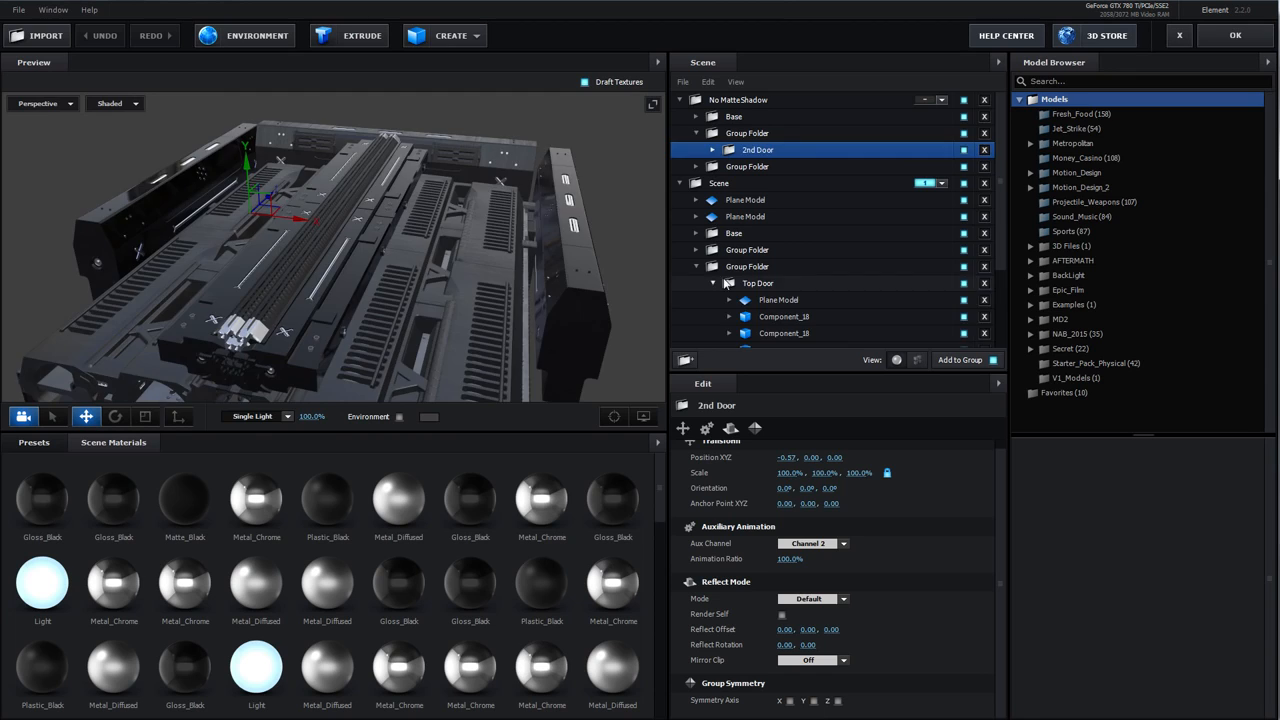
click(728, 283)
click(697, 267)
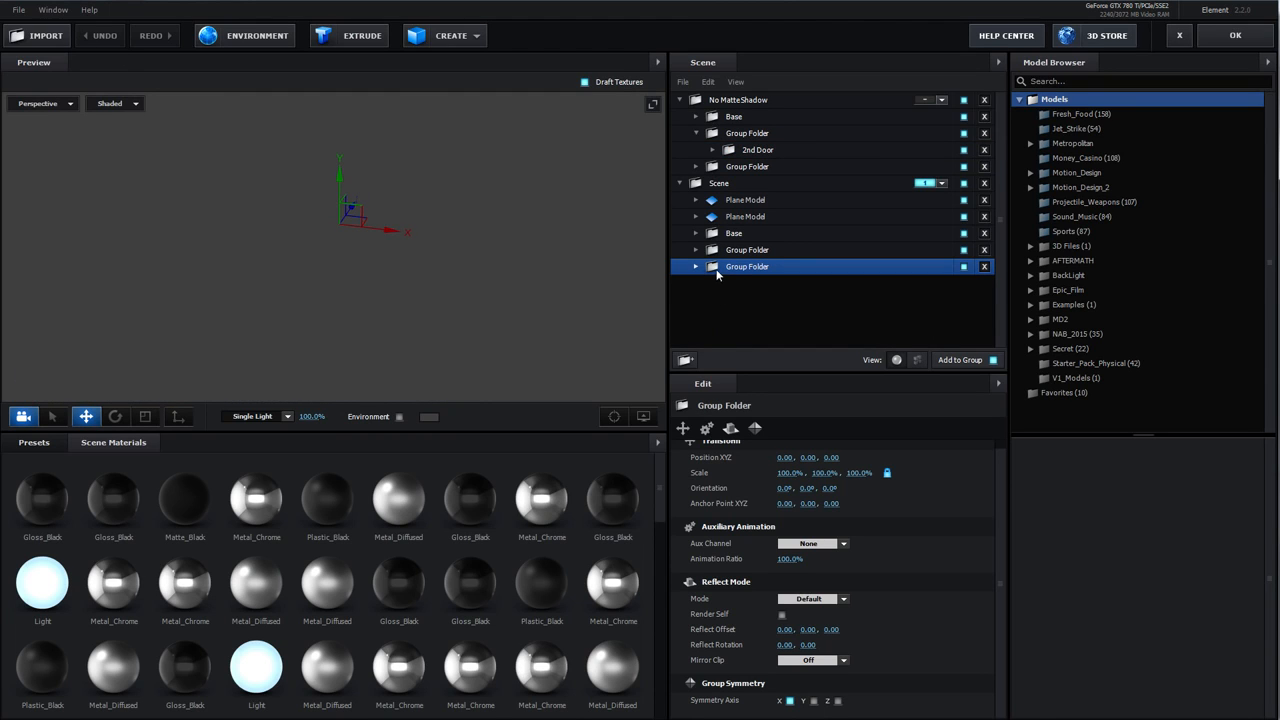
key(ctrl+d)
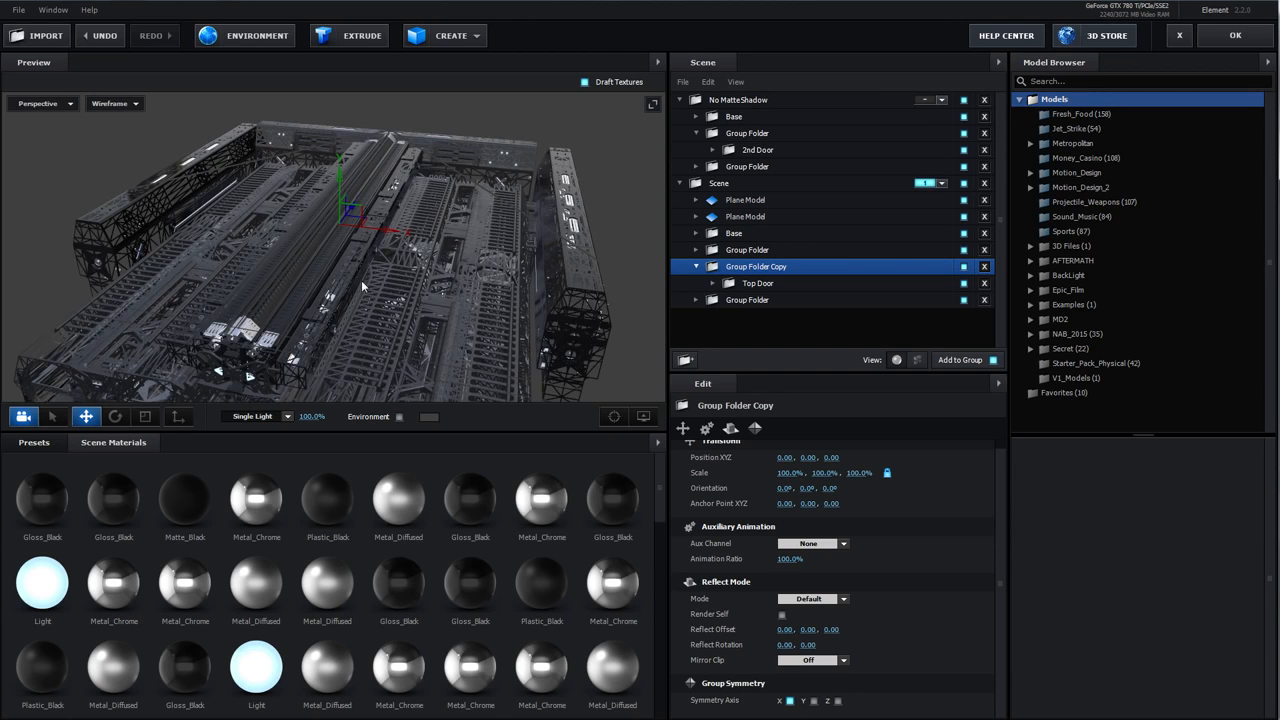
Rotate the Group Folder Copy 90° around Y and apply the Scene Setup
drag(362, 281, 373, 280)
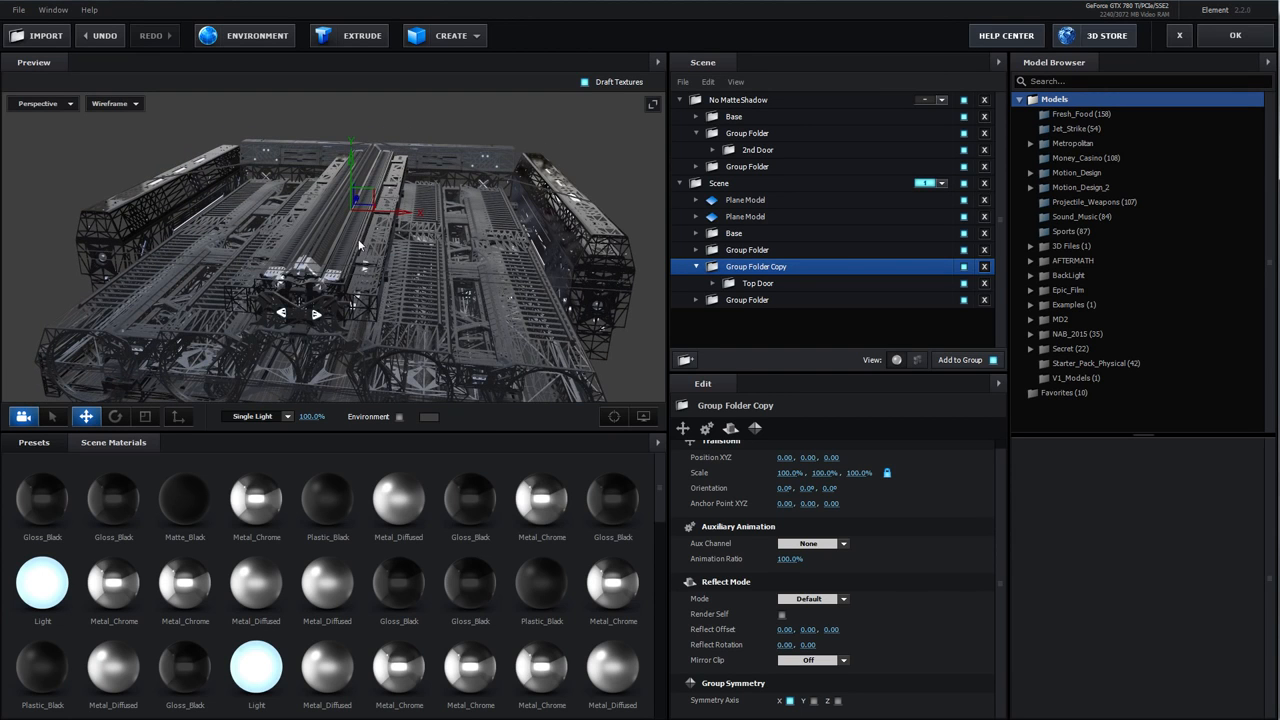
key(e)
drag(381, 231, 503, 208)
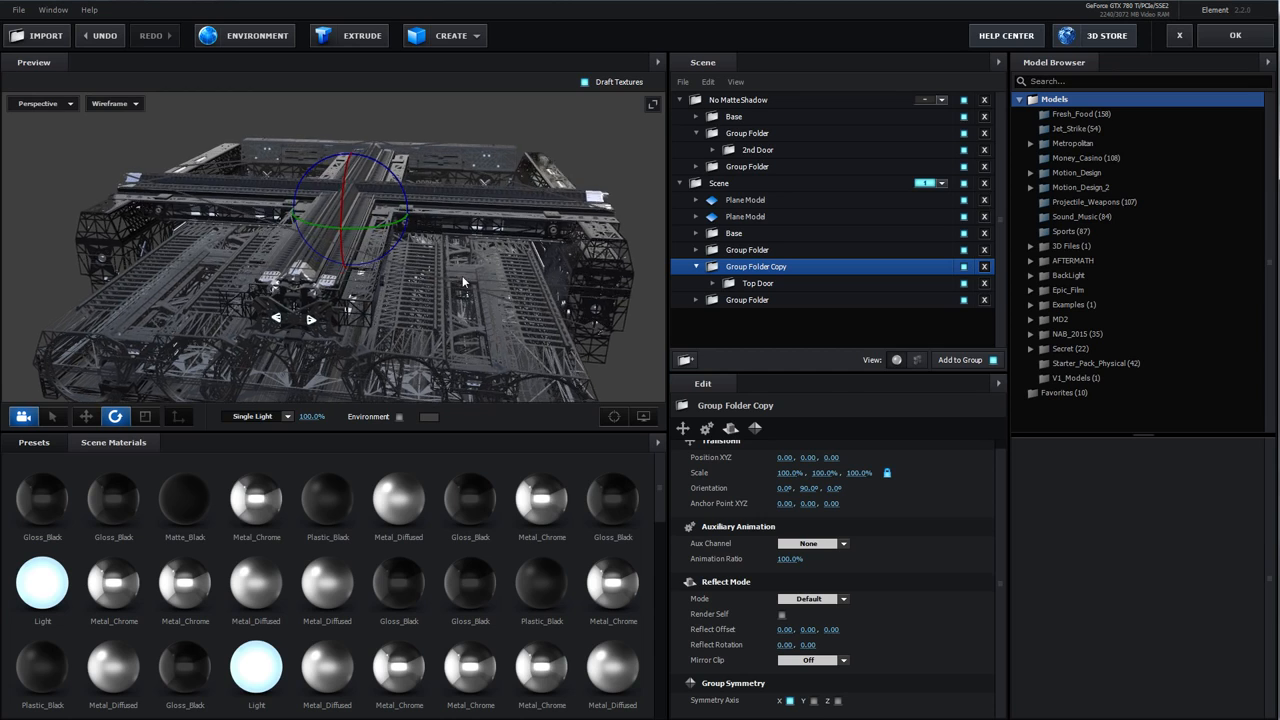
drag(462, 275, 381, 253)
click(1205, 35)
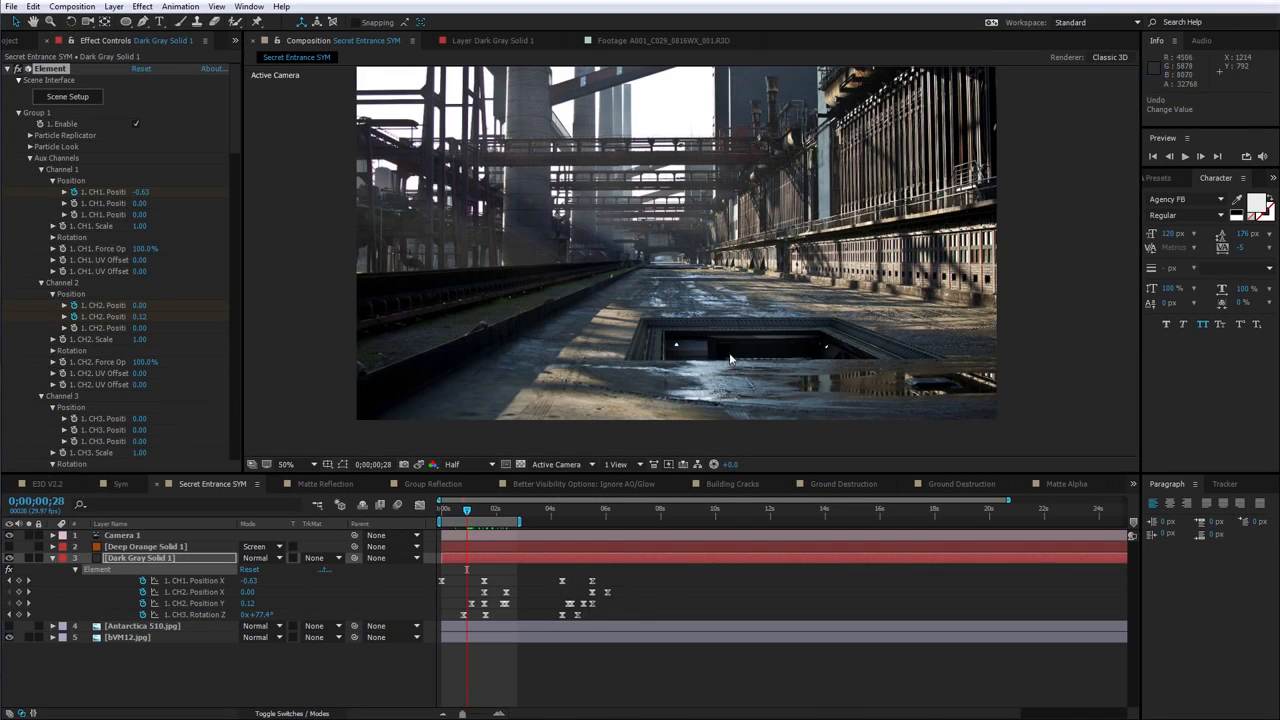
Preview the door animation, nudge the CH1 Position X value and undo the change
key(space)
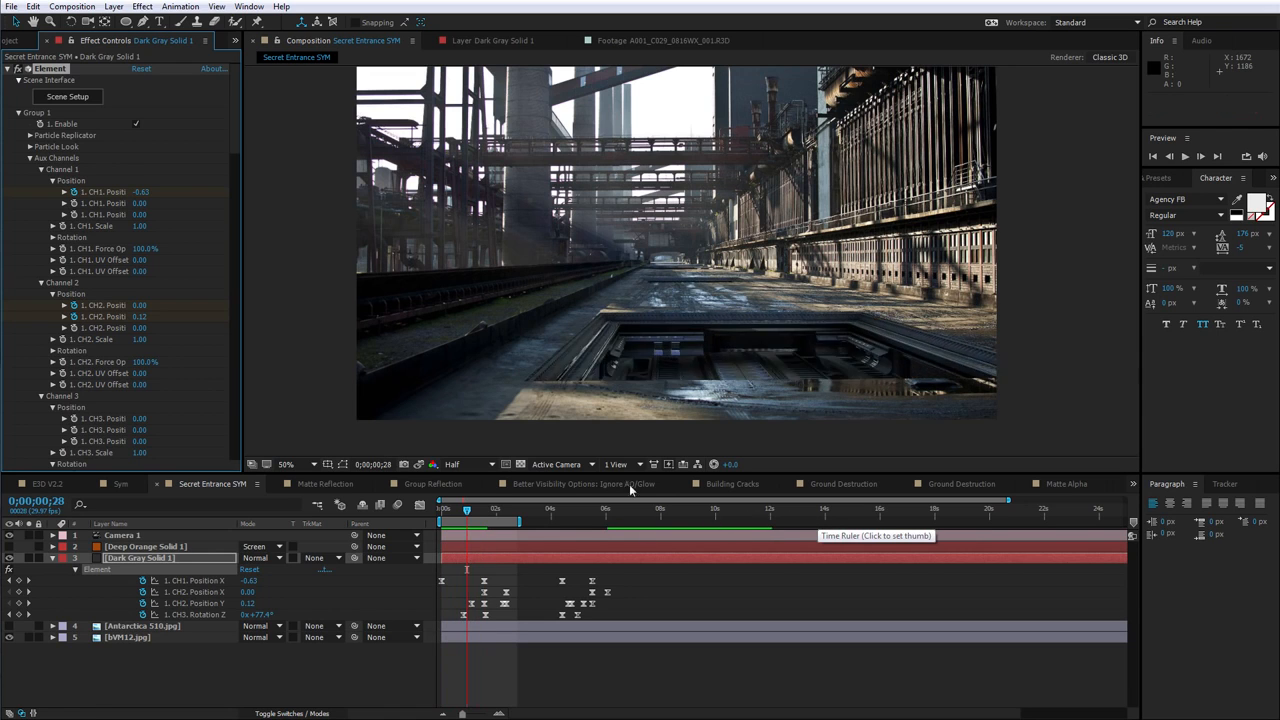
key(space)
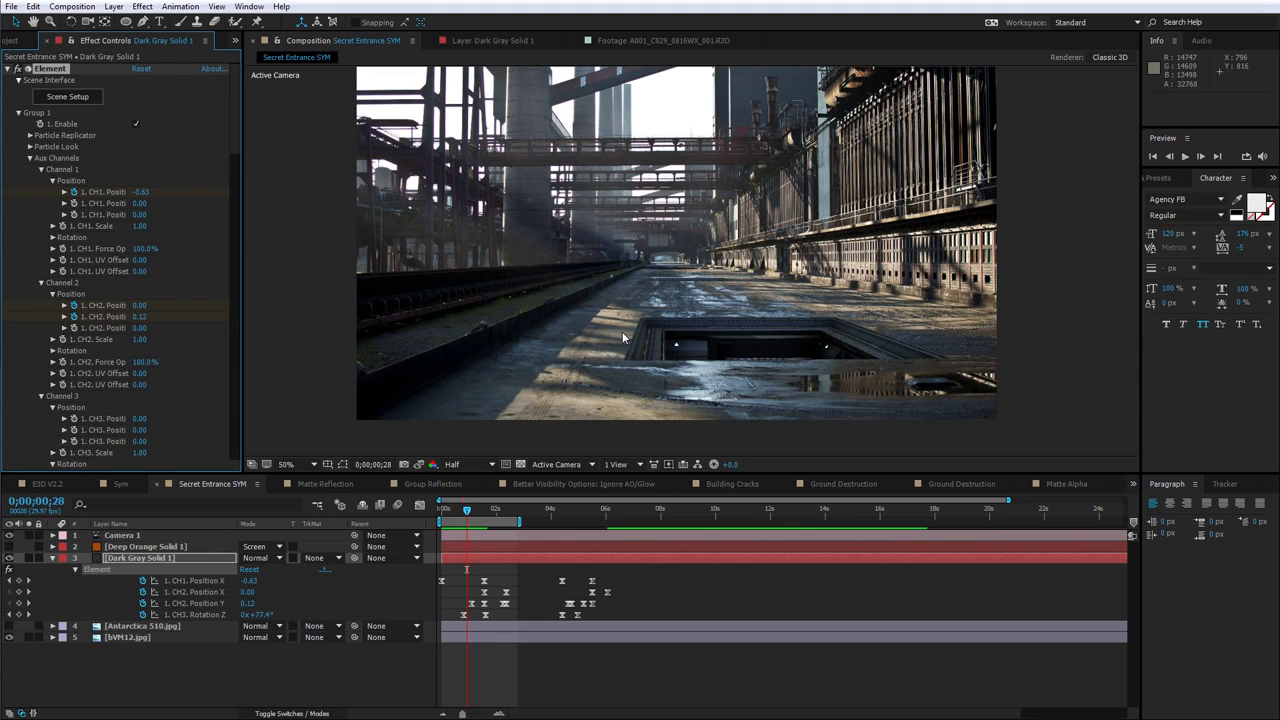
drag(248, 581, 255, 581)
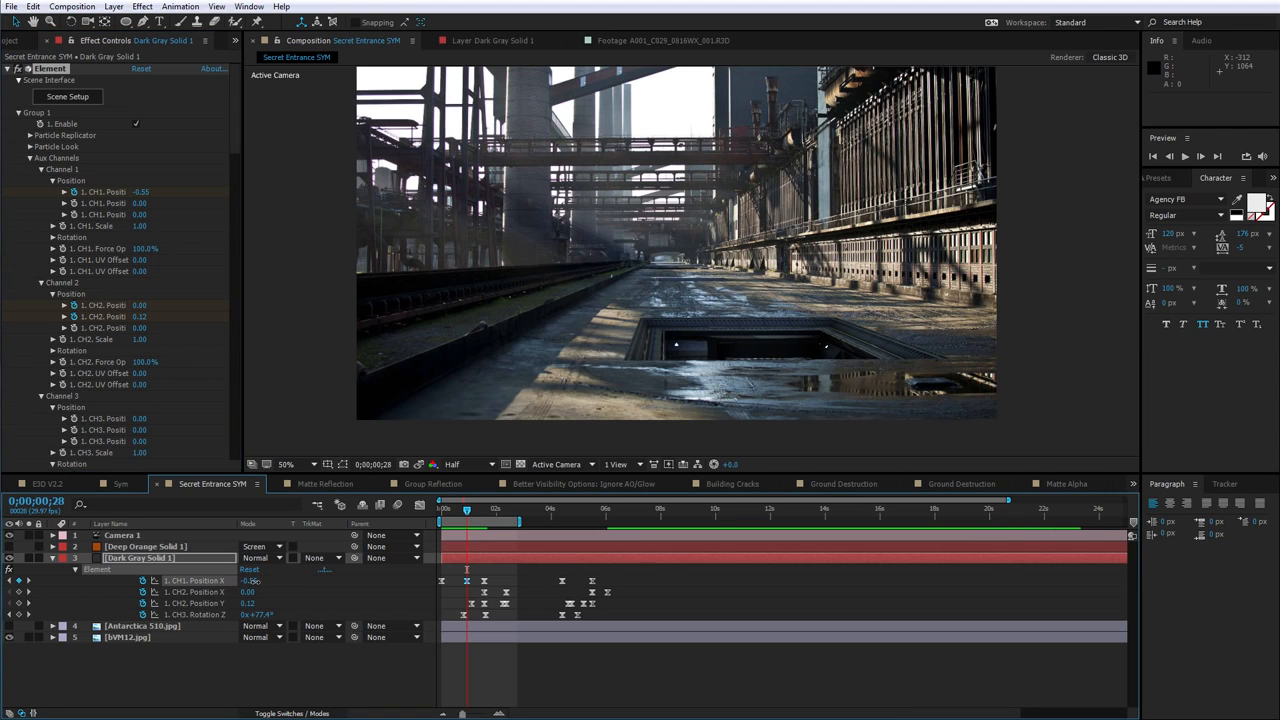
key(ctrl+z)
Toggle the stopwatches of CH2 Position X, CH2 Position Y and CH3 Rotation Z, then play the preview
click(142, 592)
click(142, 603)
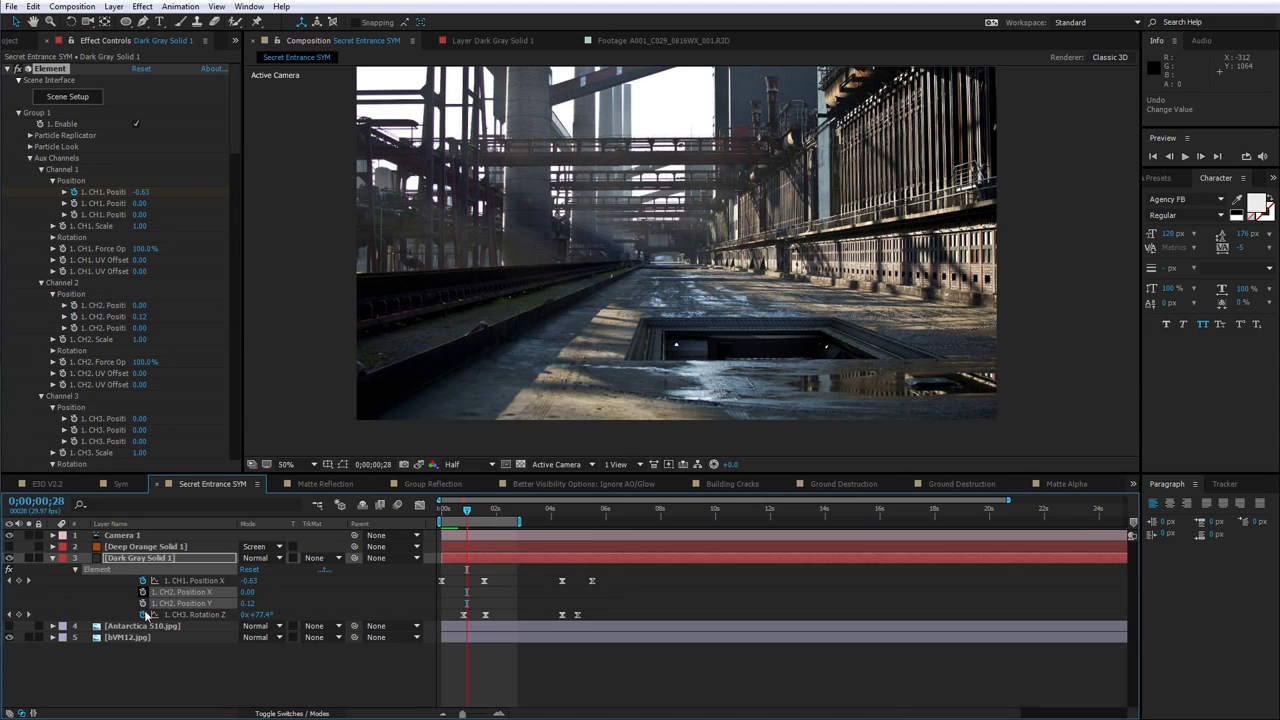
click(142, 614)
key(space)
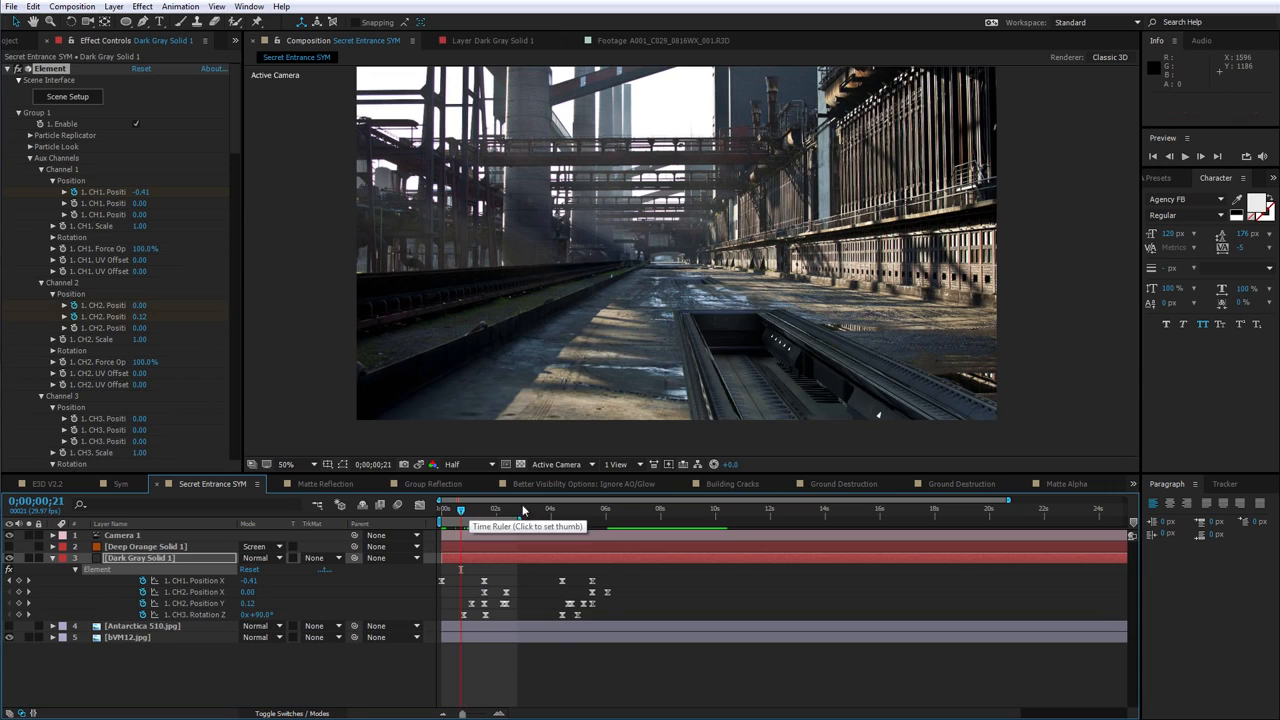
Open Scene Setup for the Group Reflection composition and set the Sample Scene's Extrusion Model reflect mode to Spherical
key(space)
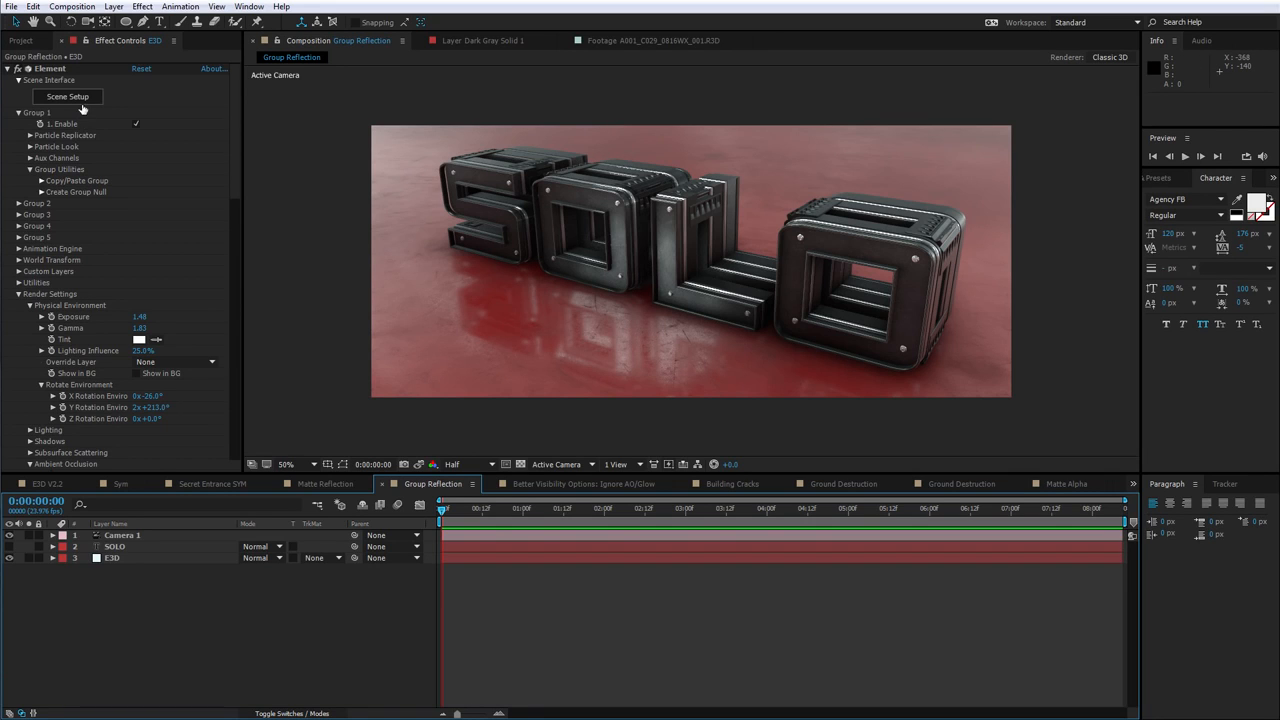
click(82, 98)
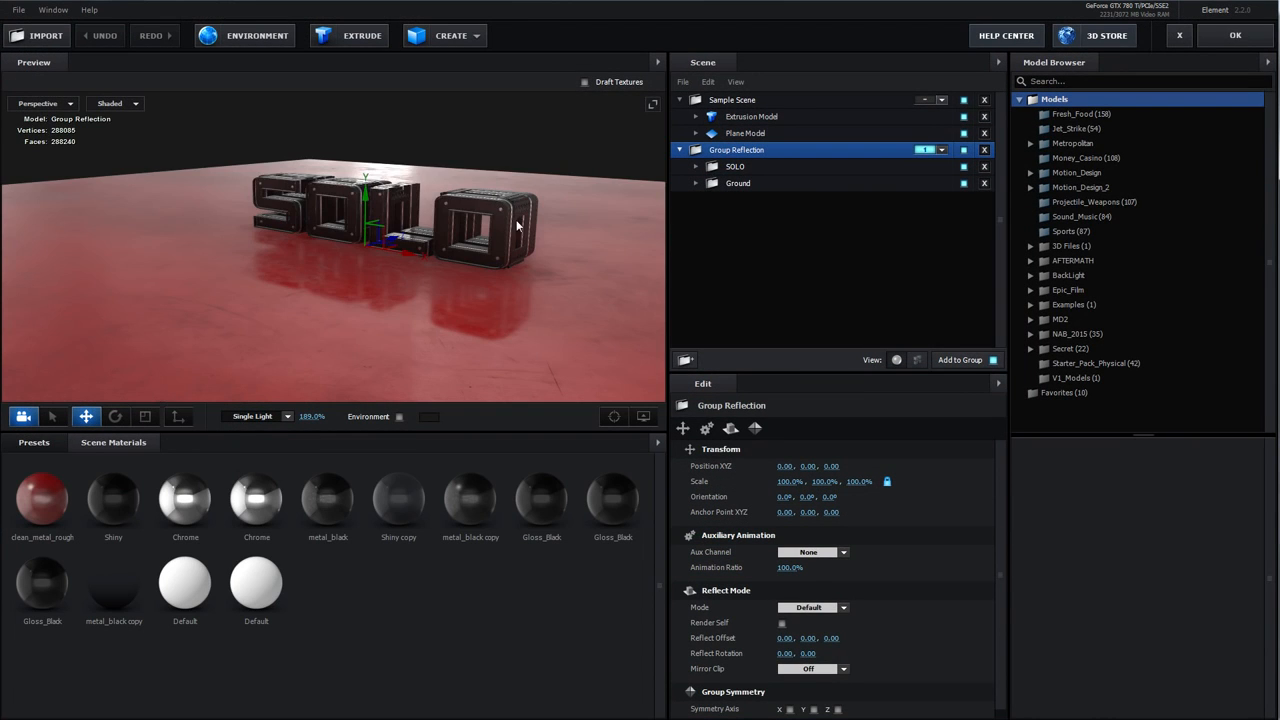
drag(529, 231, 398, 324)
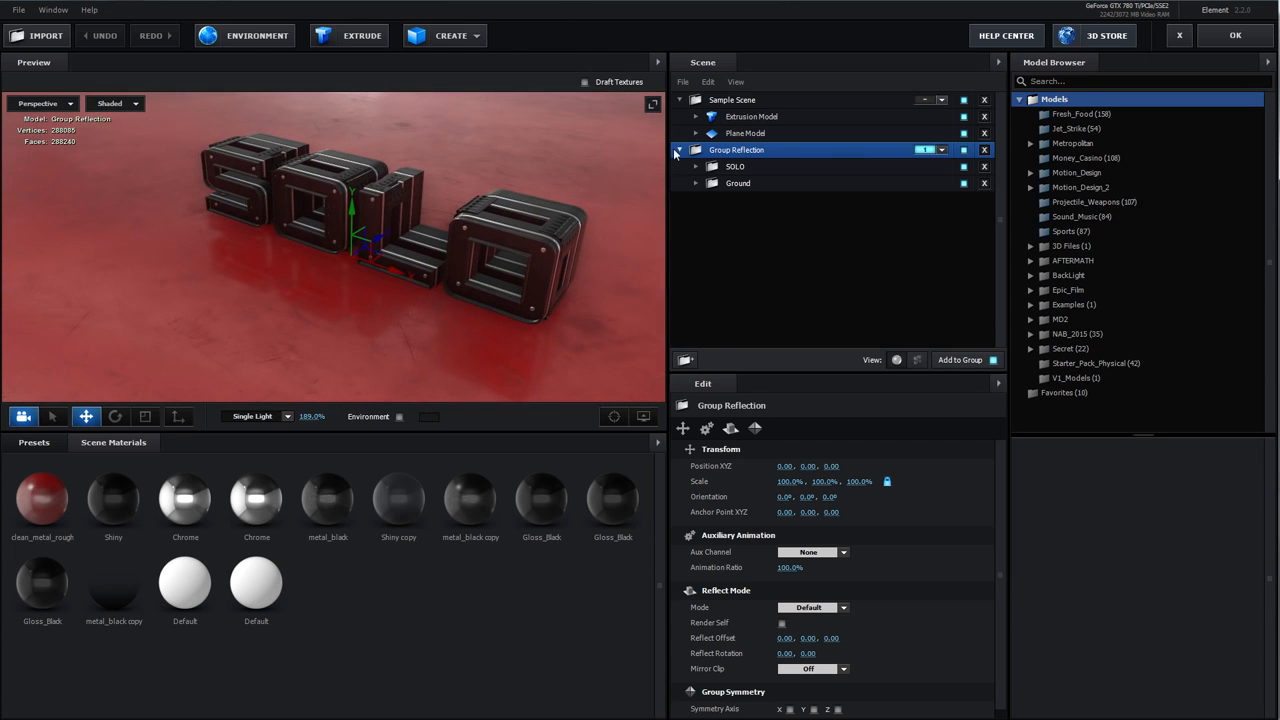
click(729, 101)
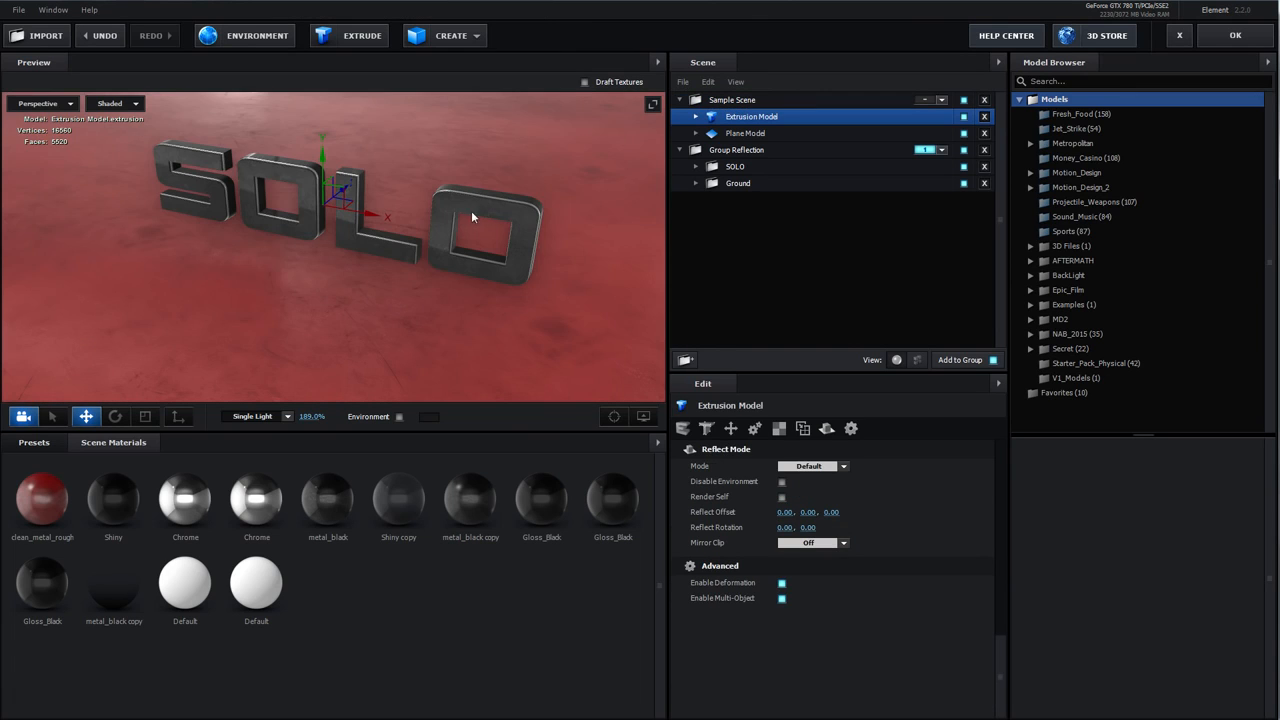
drag(471, 210, 430, 247)
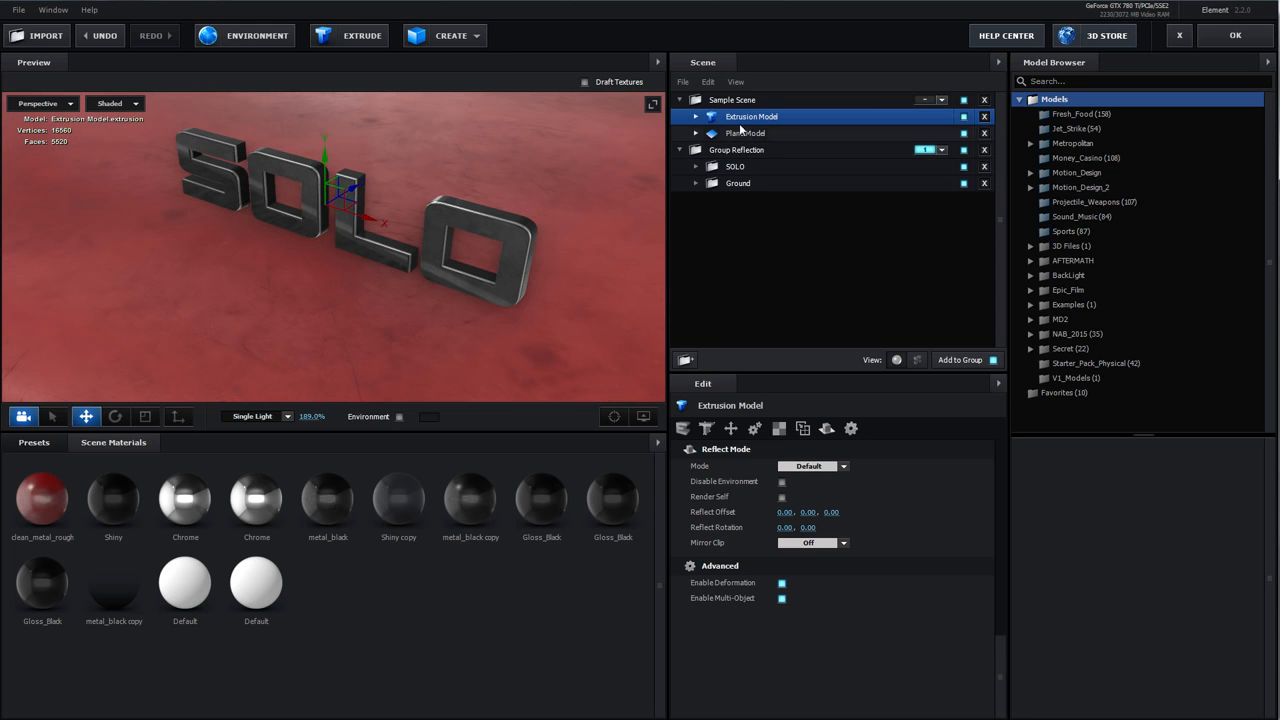
drag(450, 263, 438, 238)
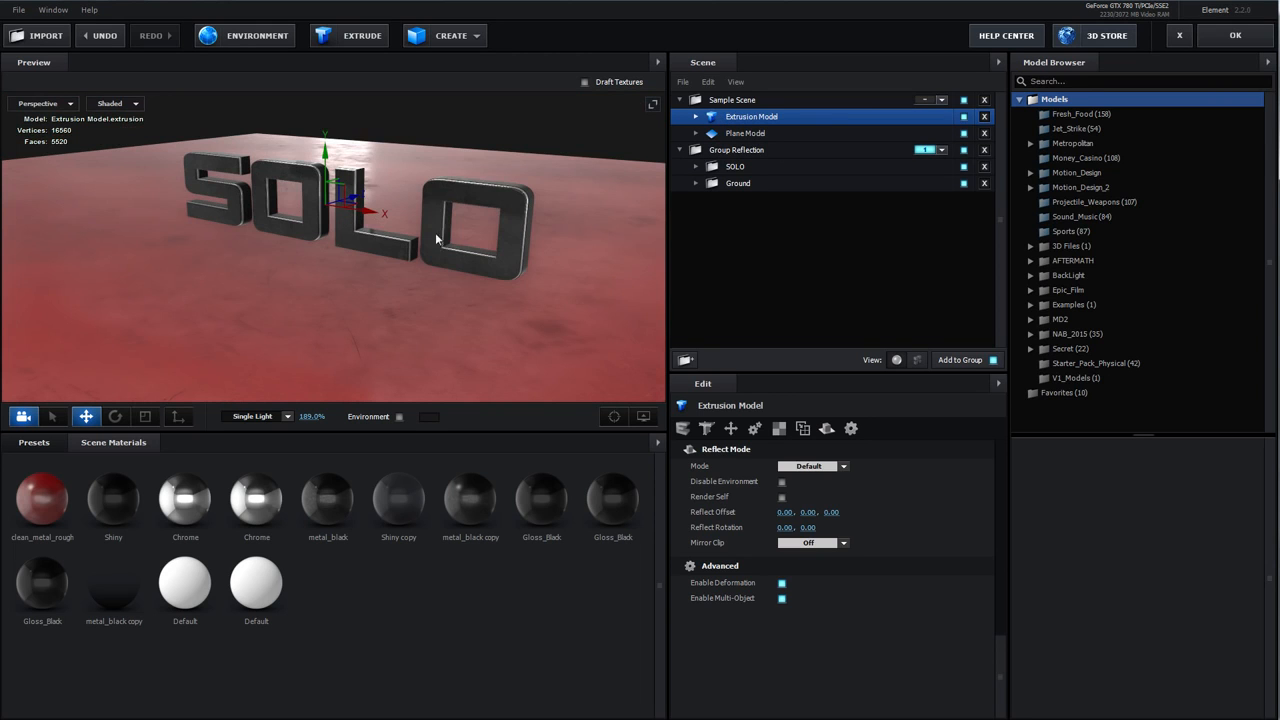
mouse_move(326, 156)
mouse_down()
mouse_move(327, 143)
mouse_move(327, 156)
mouse_up()
mouse_move(372, 224)
mouse_down()
mouse_move(386, 232)
mouse_move(379, 246)
mouse_up()
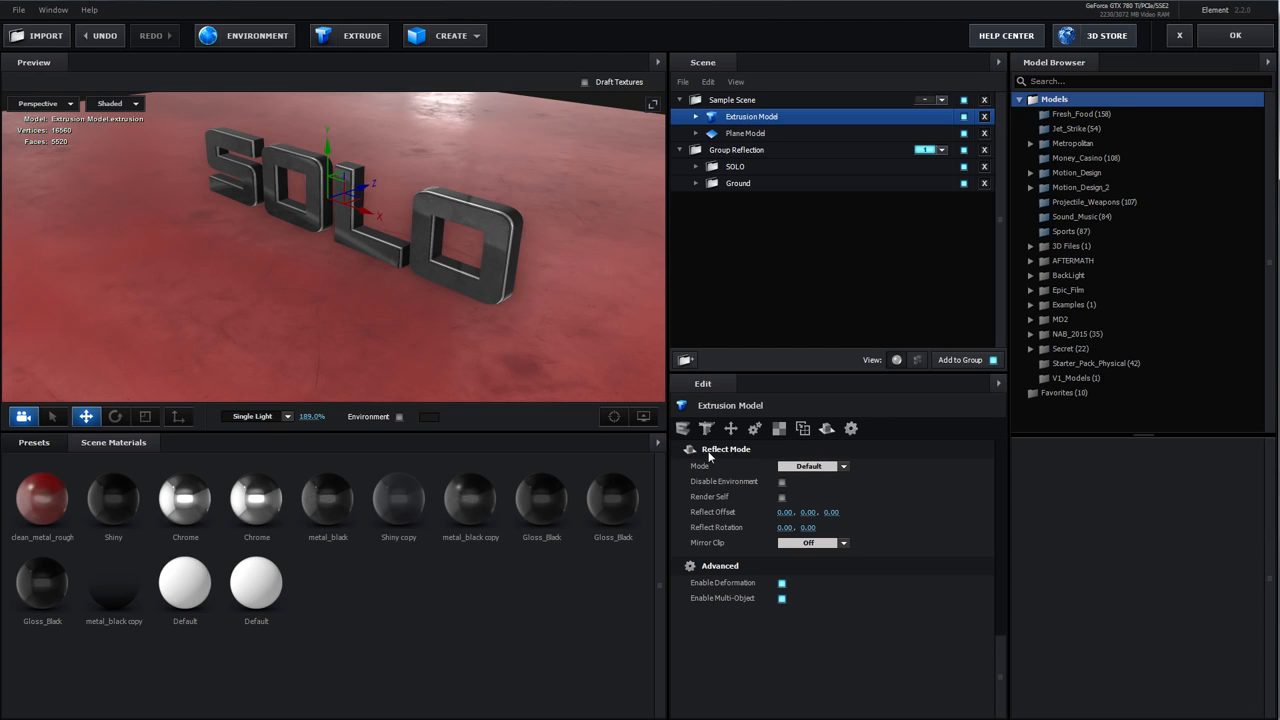
click(812, 466)
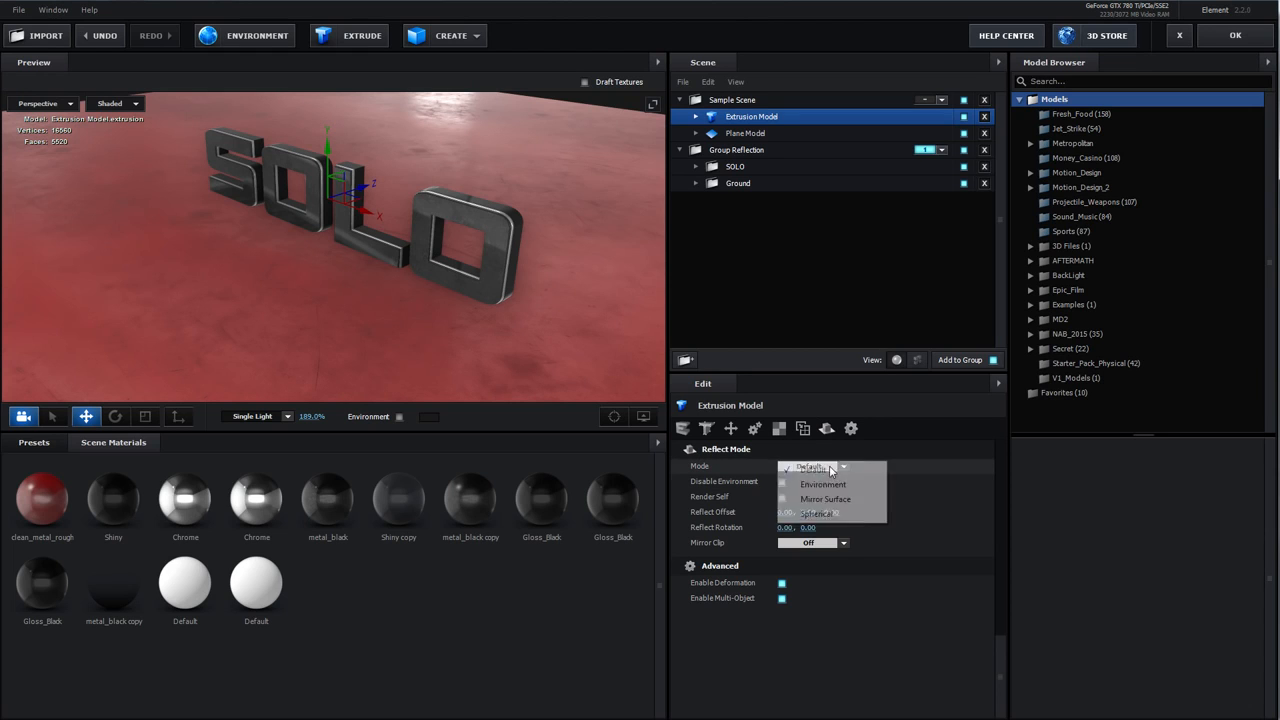
click(817, 514)
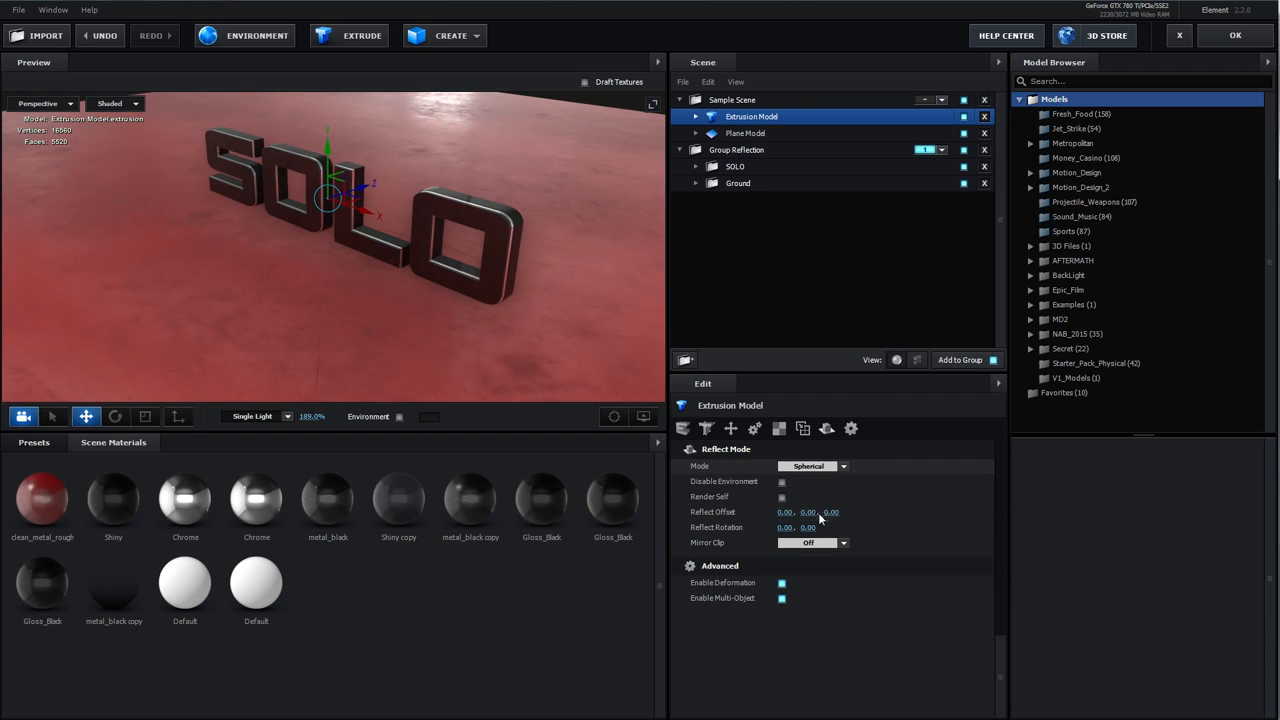
Add the Hardware_01 bolt model from the Motion_Design_2 Hardware library to the Sample Scene
drag(388, 269, 375, 207)
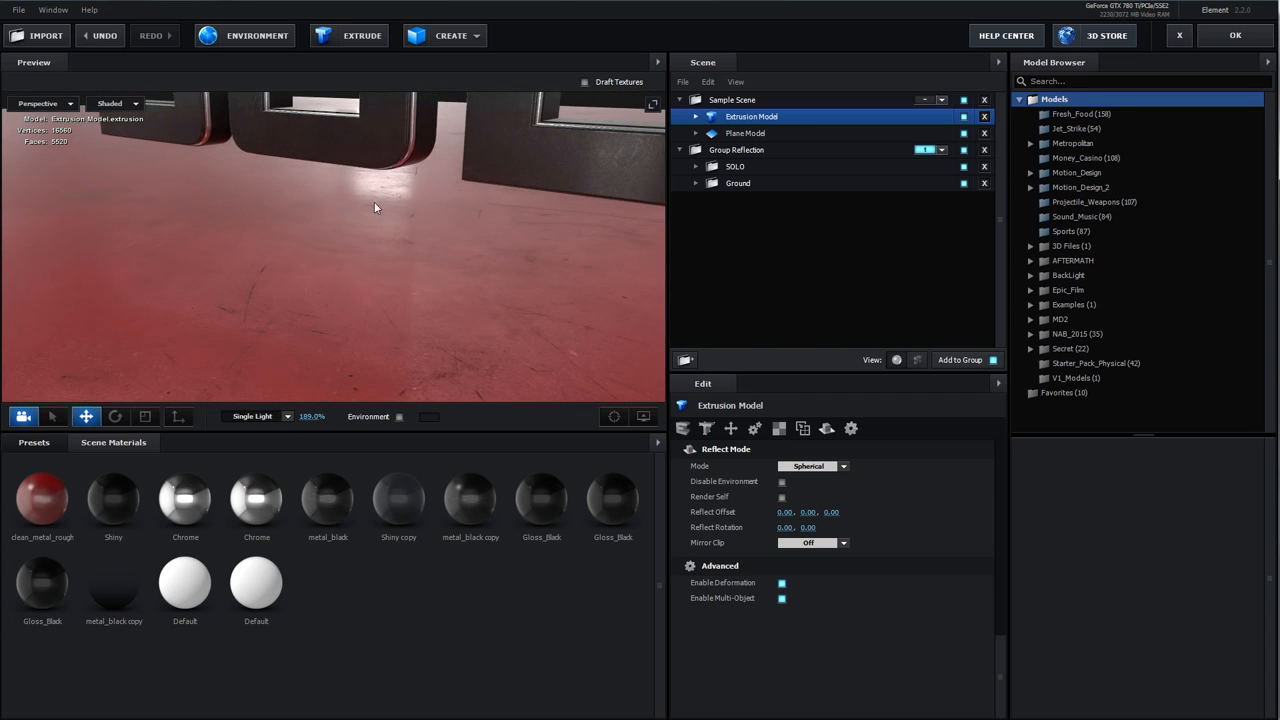
drag(404, 144, 494, 288)
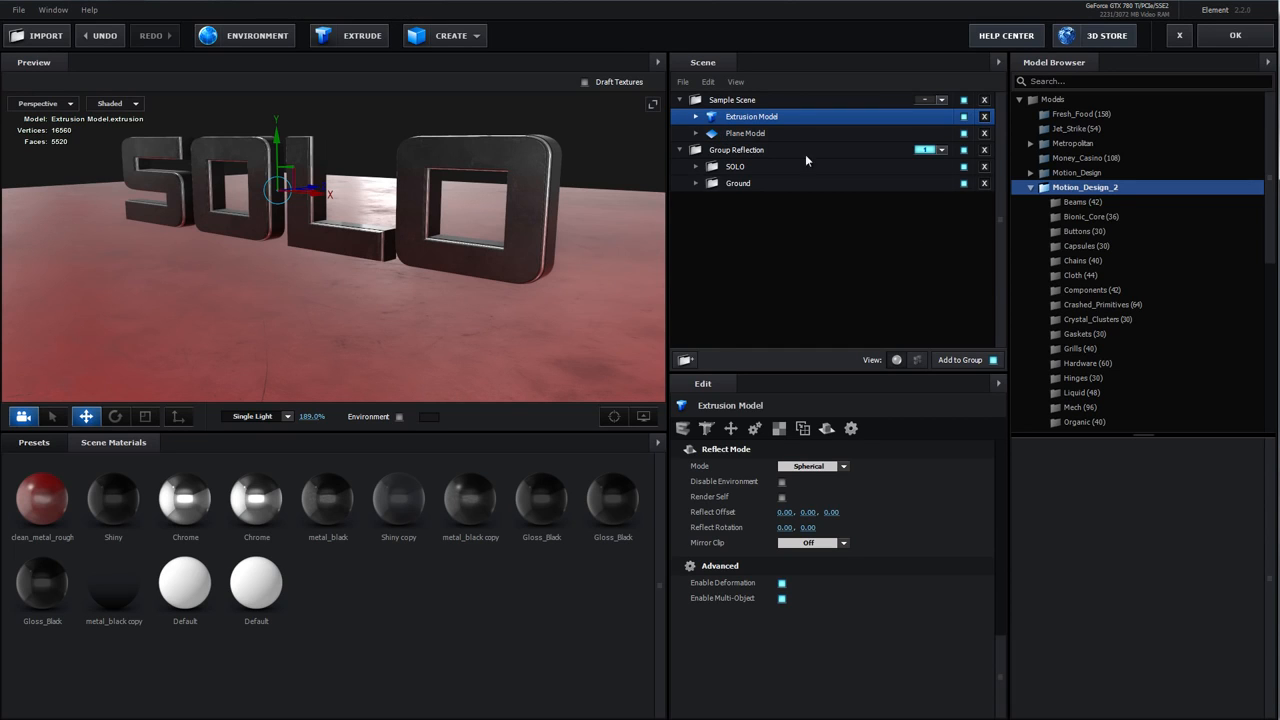
click(1105, 364)
double_click(1056, 466)
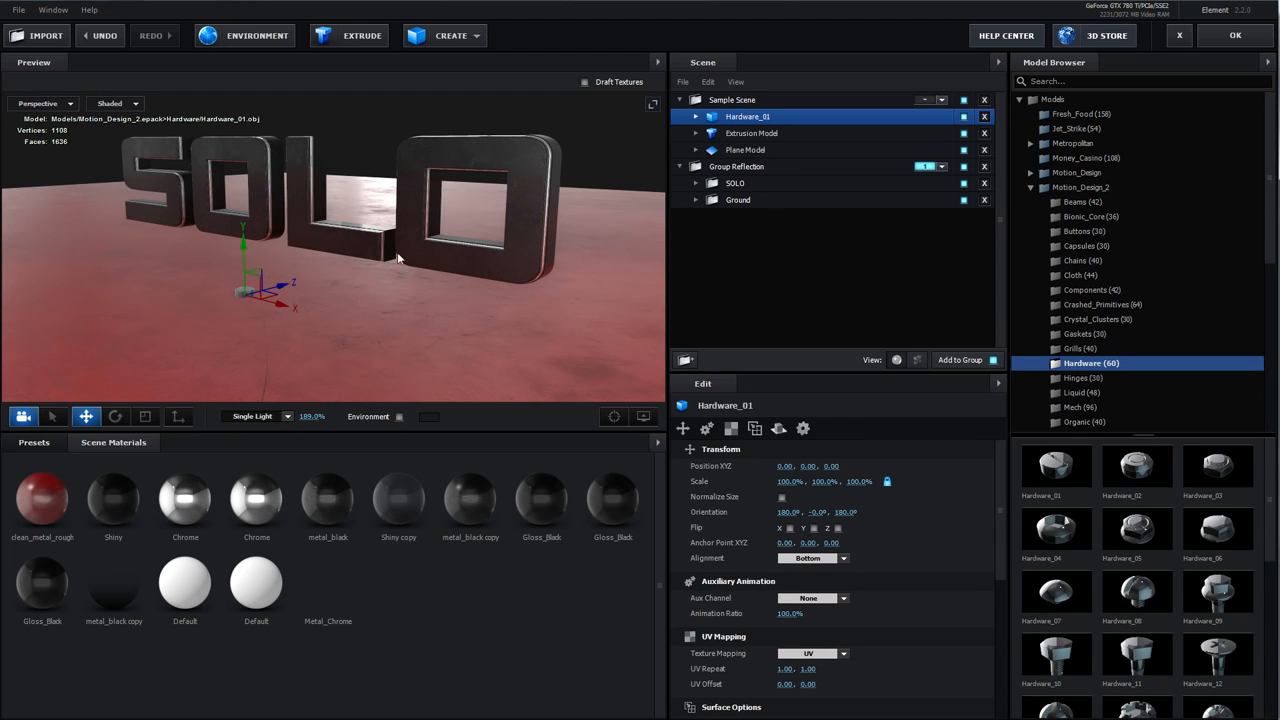
Move the bolt onto the L letter and rotate it to about 90°, 360°, 180°
drag(244, 240, 243, 154)
drag(284, 196, 406, 240)
scroll(306, 317, up, 4)
key(e)
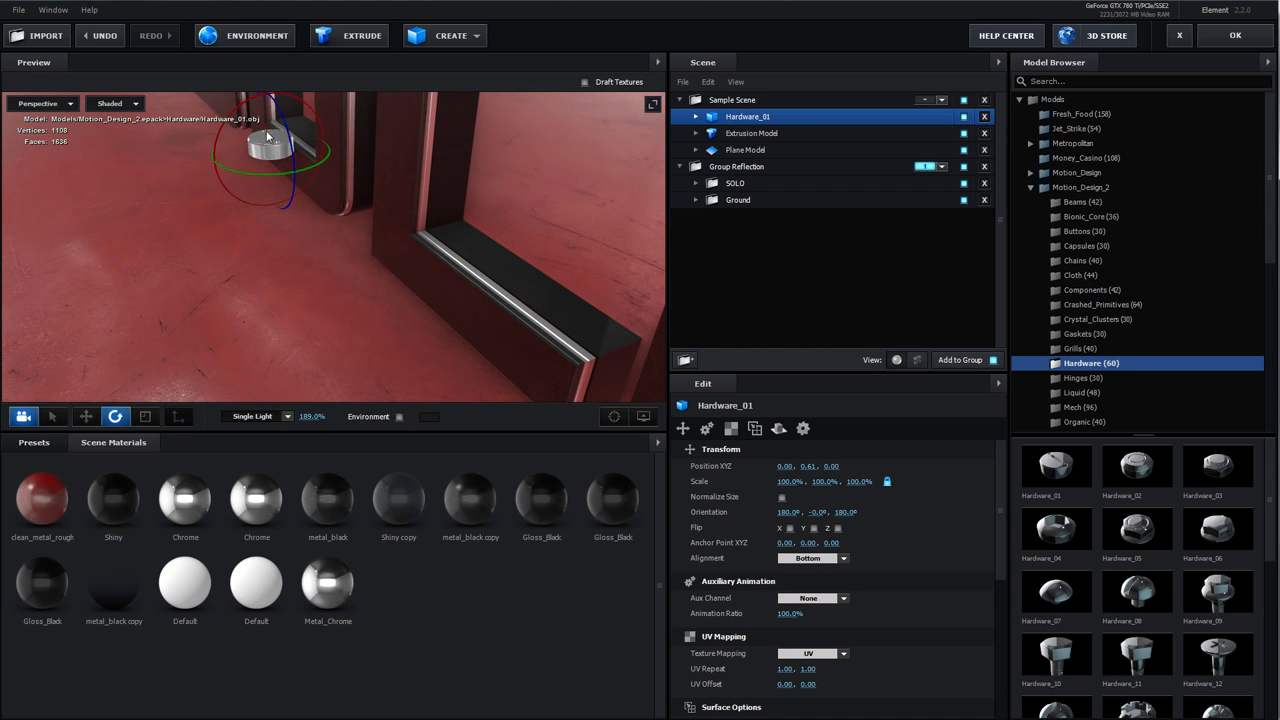
drag(217, 127, 173, 259)
scroll(410, 196, down, 4)
key(w)
drag(410, 194, 394, 229)
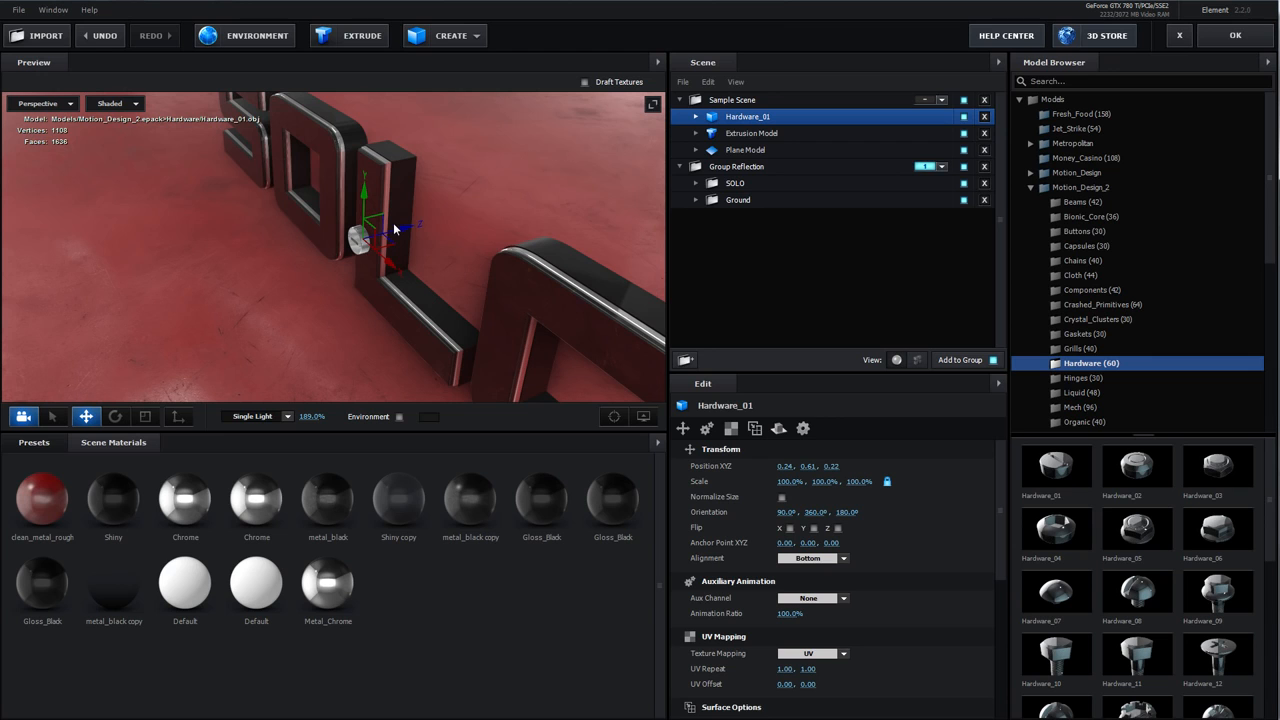
Set the bolt's reflect mode to Spherical
click(779, 428)
click(812, 466)
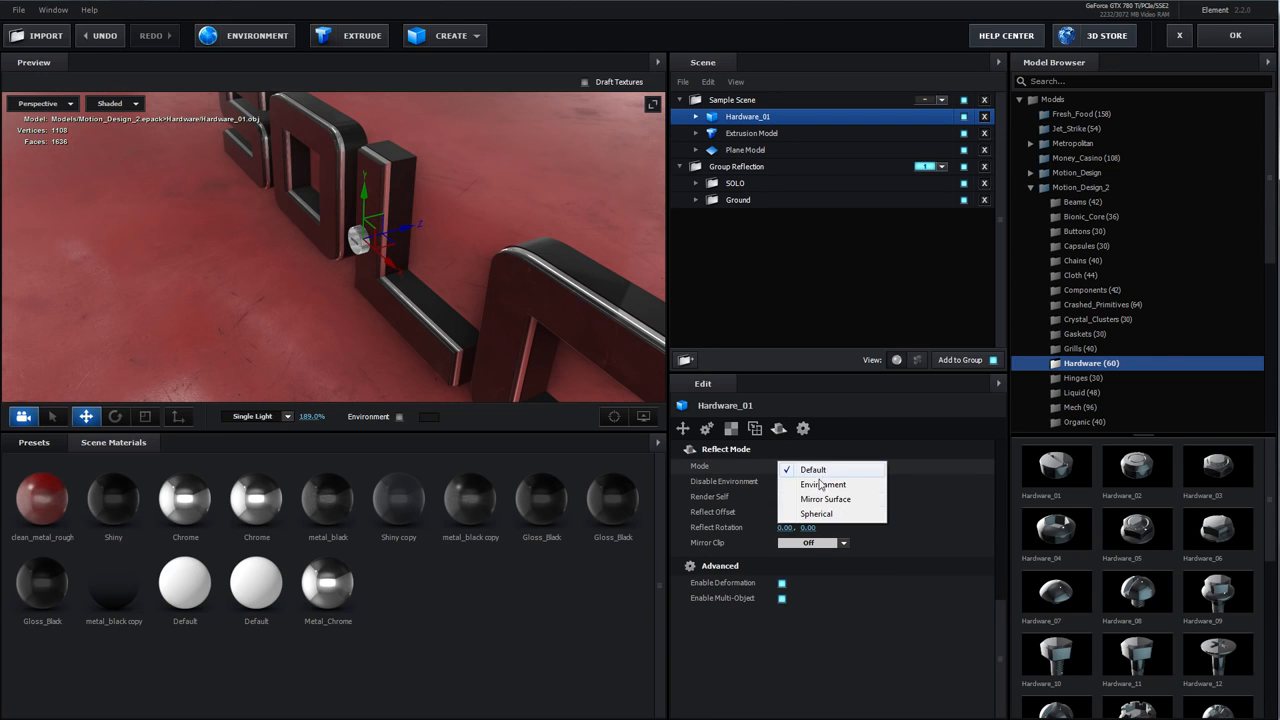
click(817, 513)
Duplicate the bolt, then delete both Hardware_01 models from the scene
drag(324, 295, 450, 262)
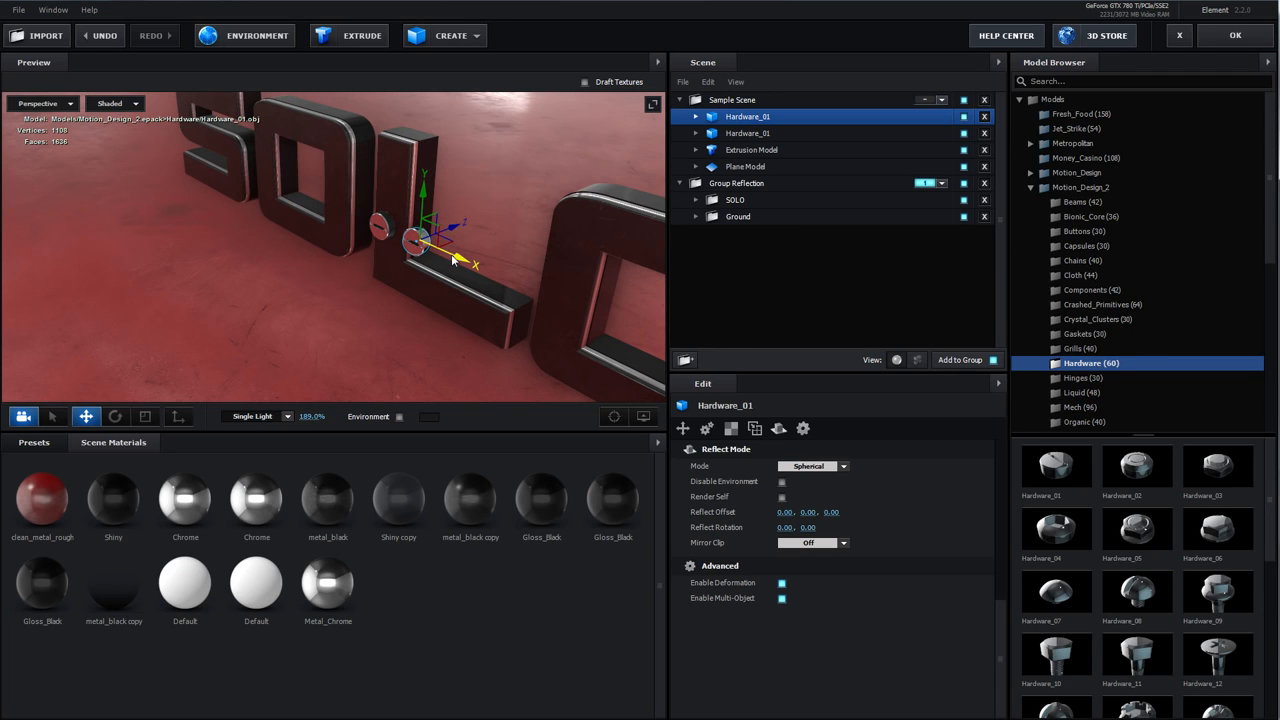
click(985, 117)
click(985, 117)
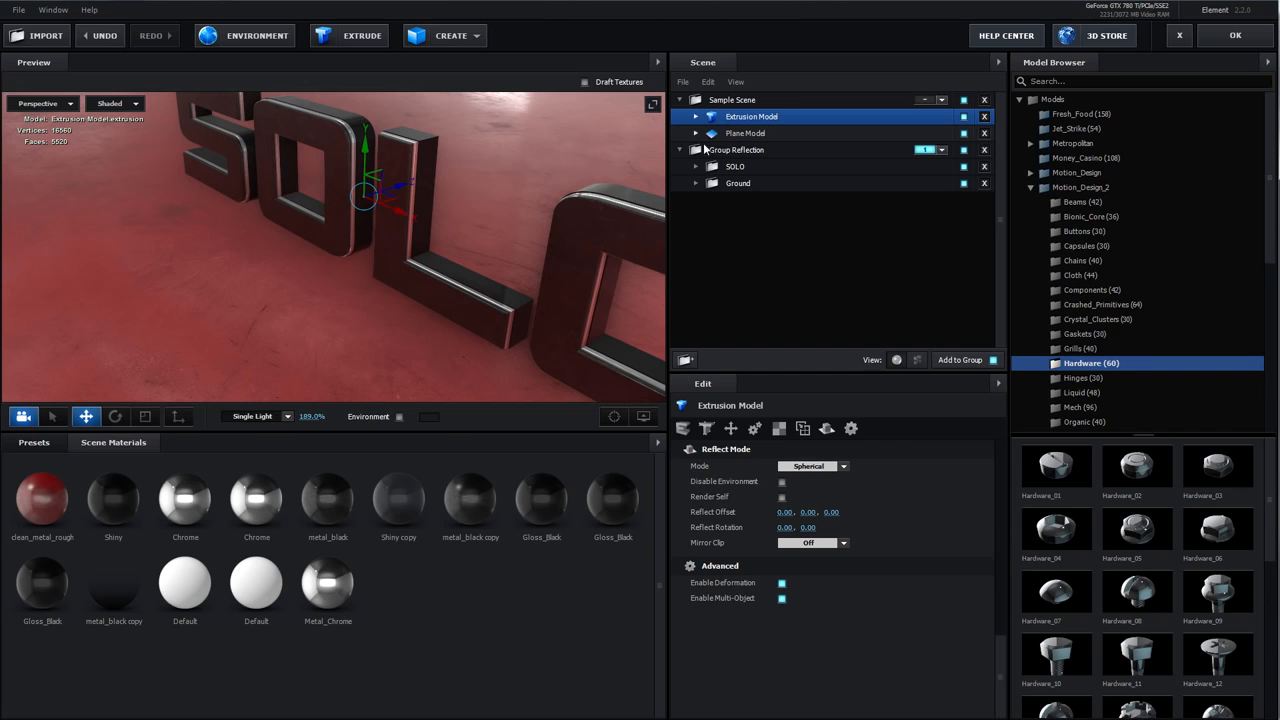
Select the SOLO group in Group Reflection and set its reflect mode to Default
drag(505, 207, 514, 203)
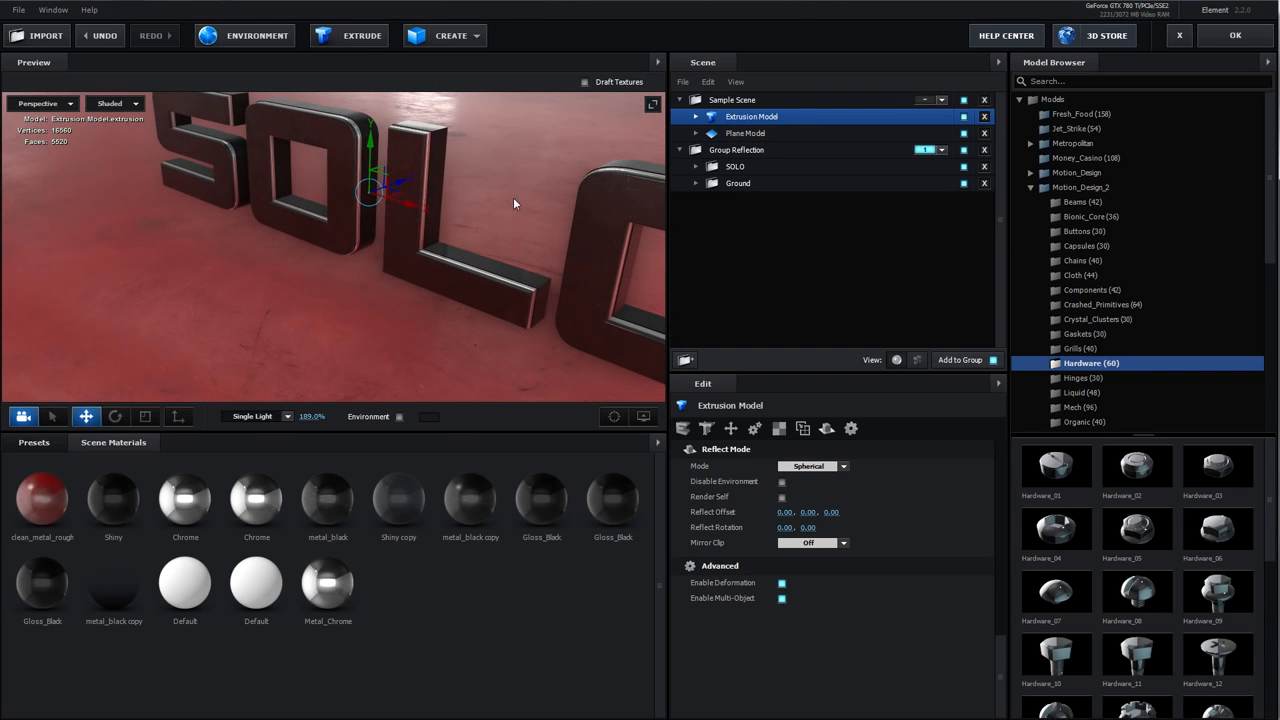
click(703, 168)
click(696, 167)
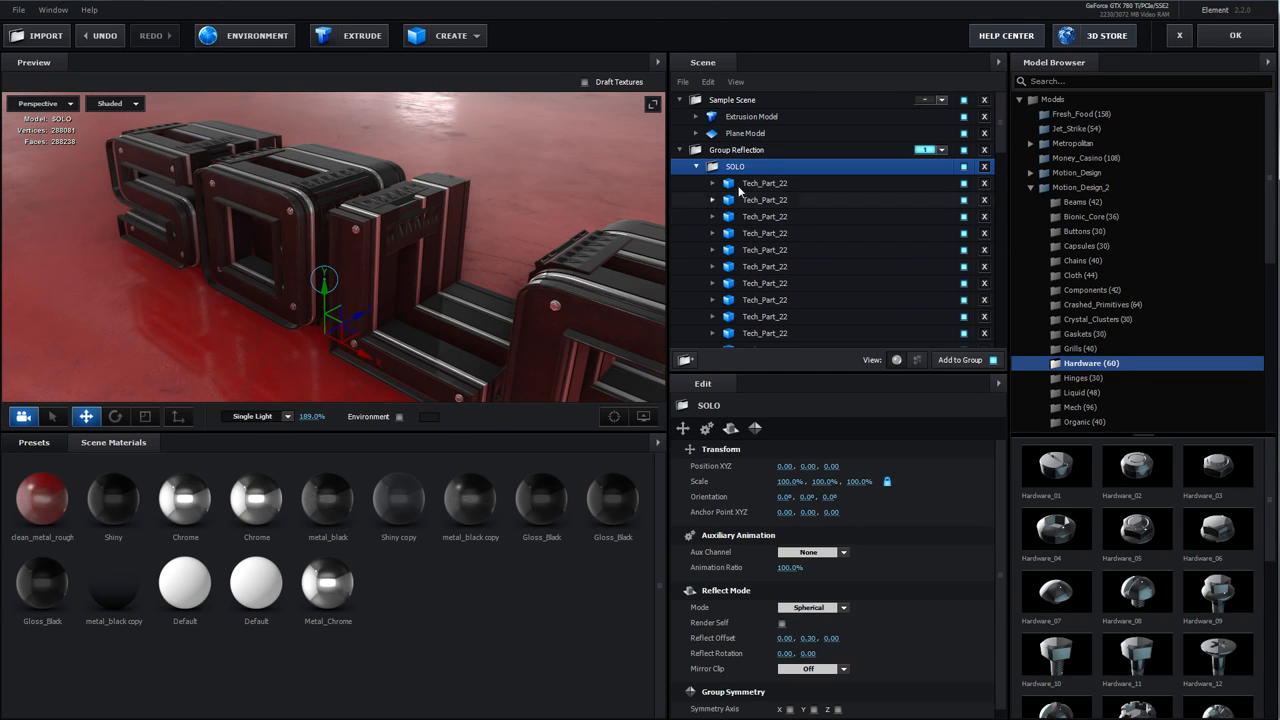
scroll(735, 430, down, 3)
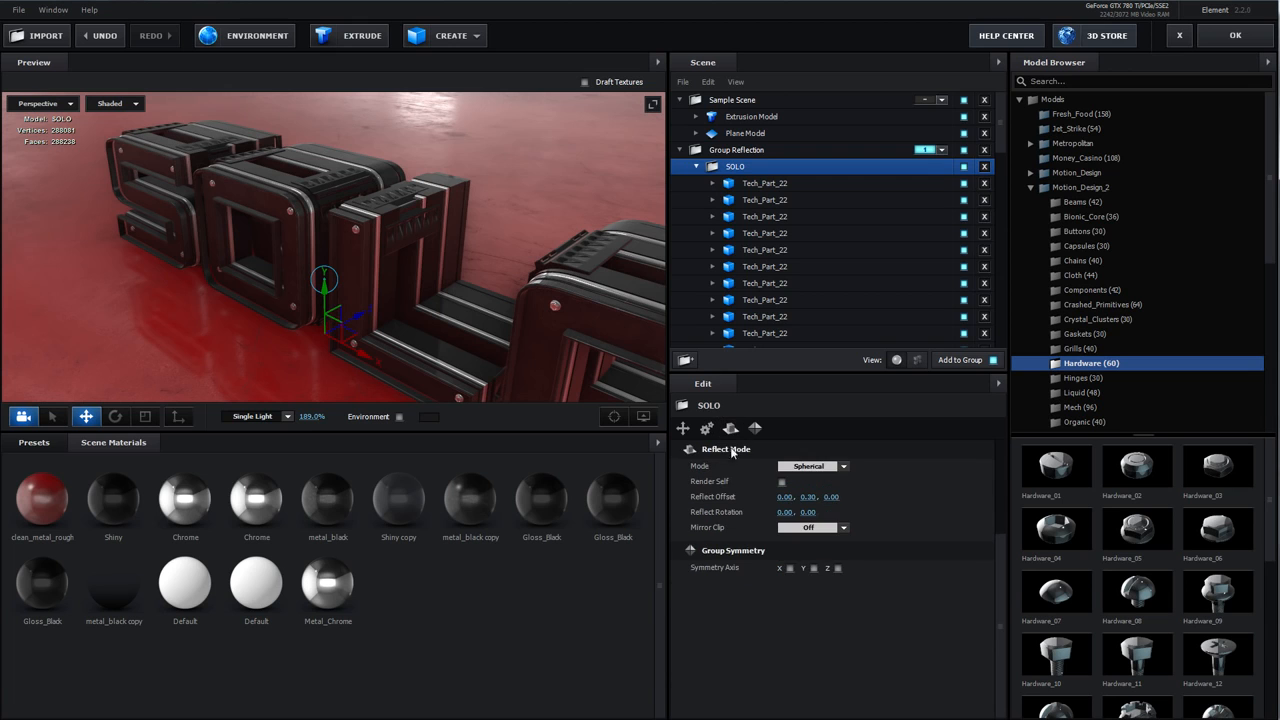
drag(529, 284, 435, 238)
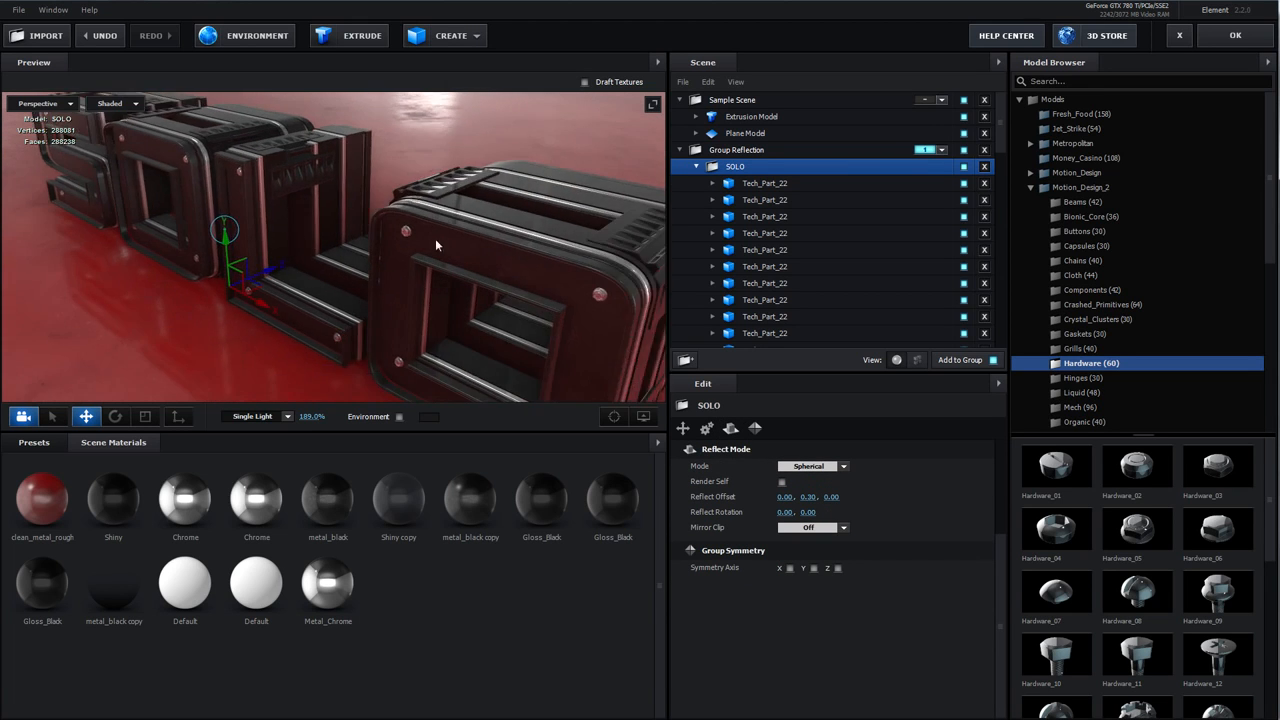
scroll(437, 240, down, 3)
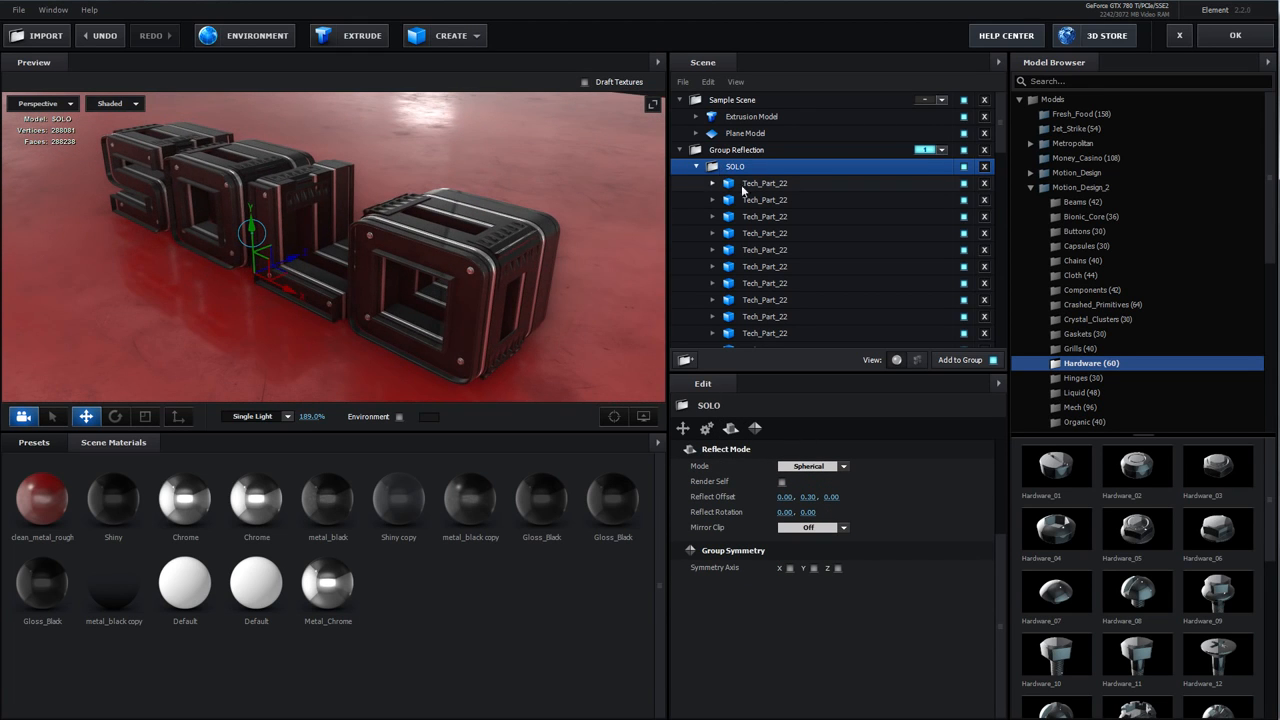
drag(480, 272, 435, 277)
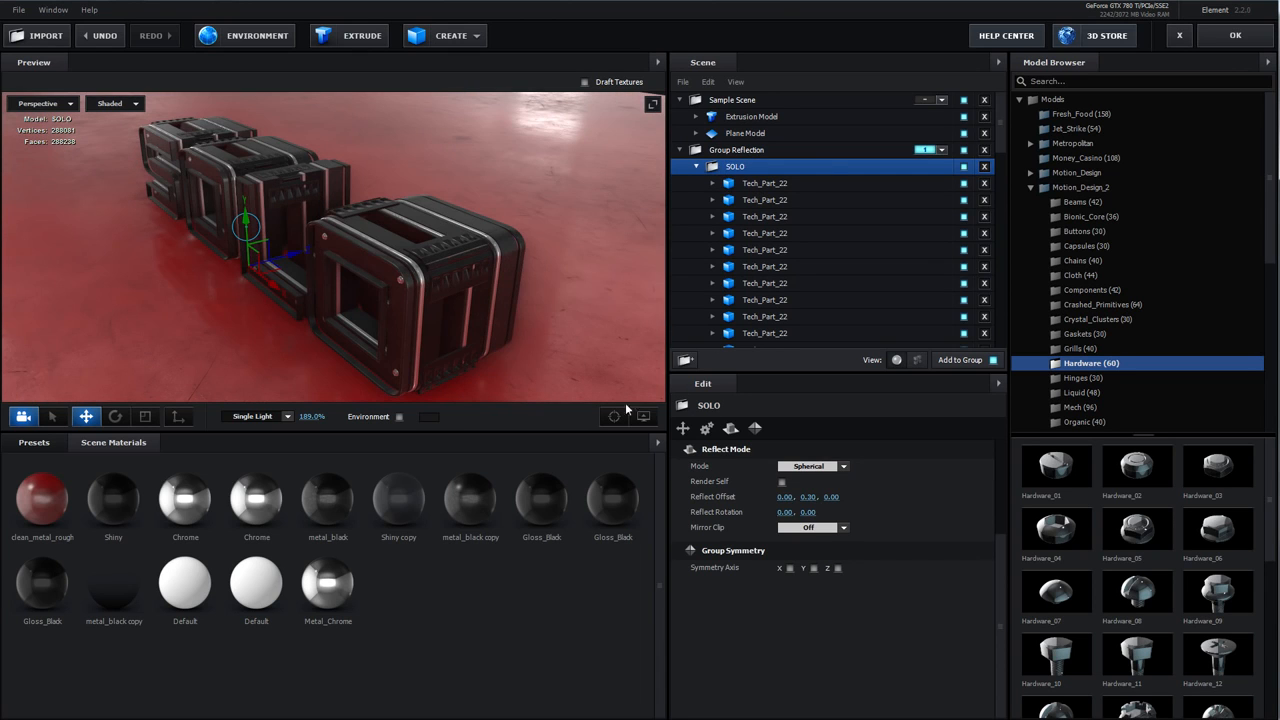
click(815, 467)
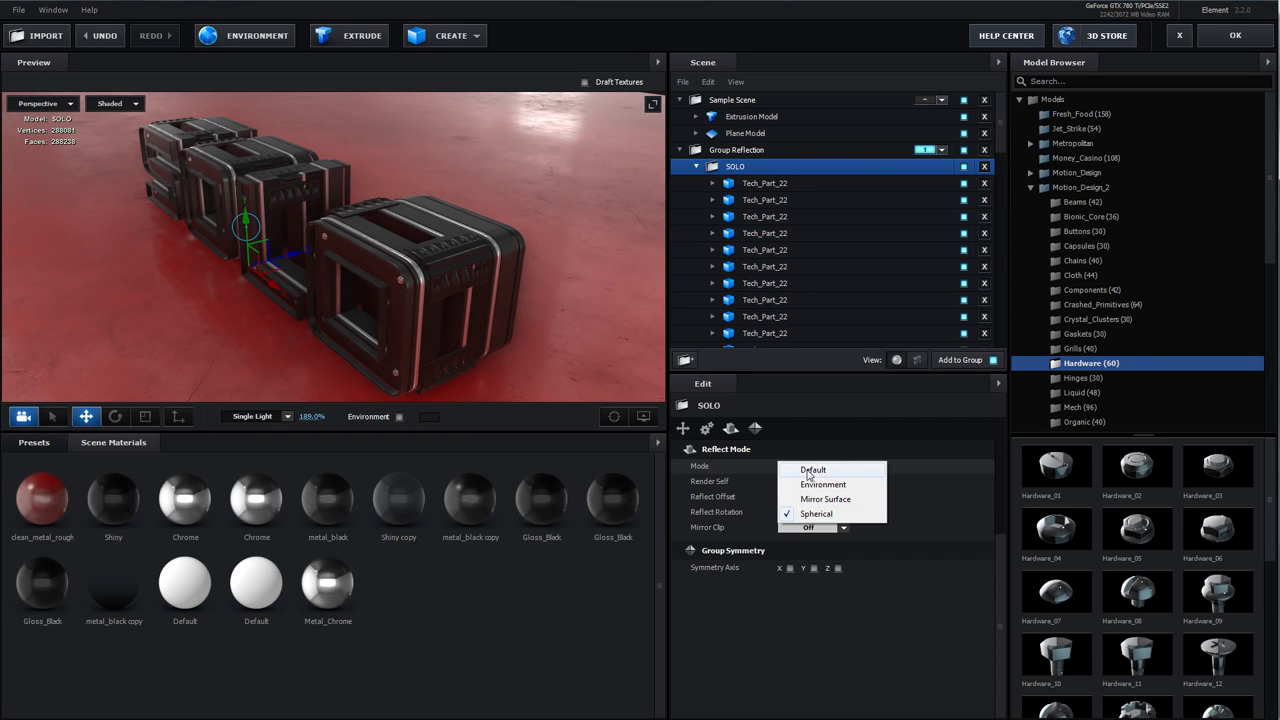
click(808, 470)
Collapse the SOLO group and set its reflect mode to Spherical
drag(230, 288, 411, 230)
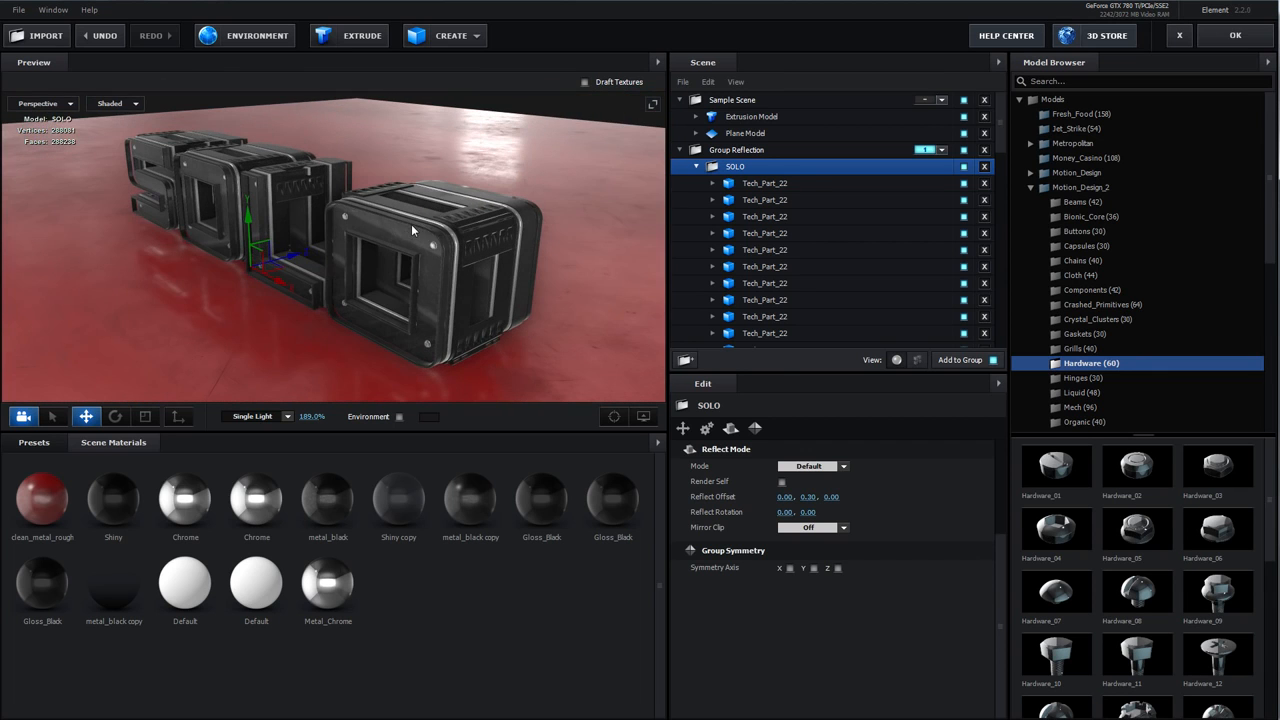
scroll(795, 235, down, 3)
scroll(750, 170, up, 2)
click(703, 123)
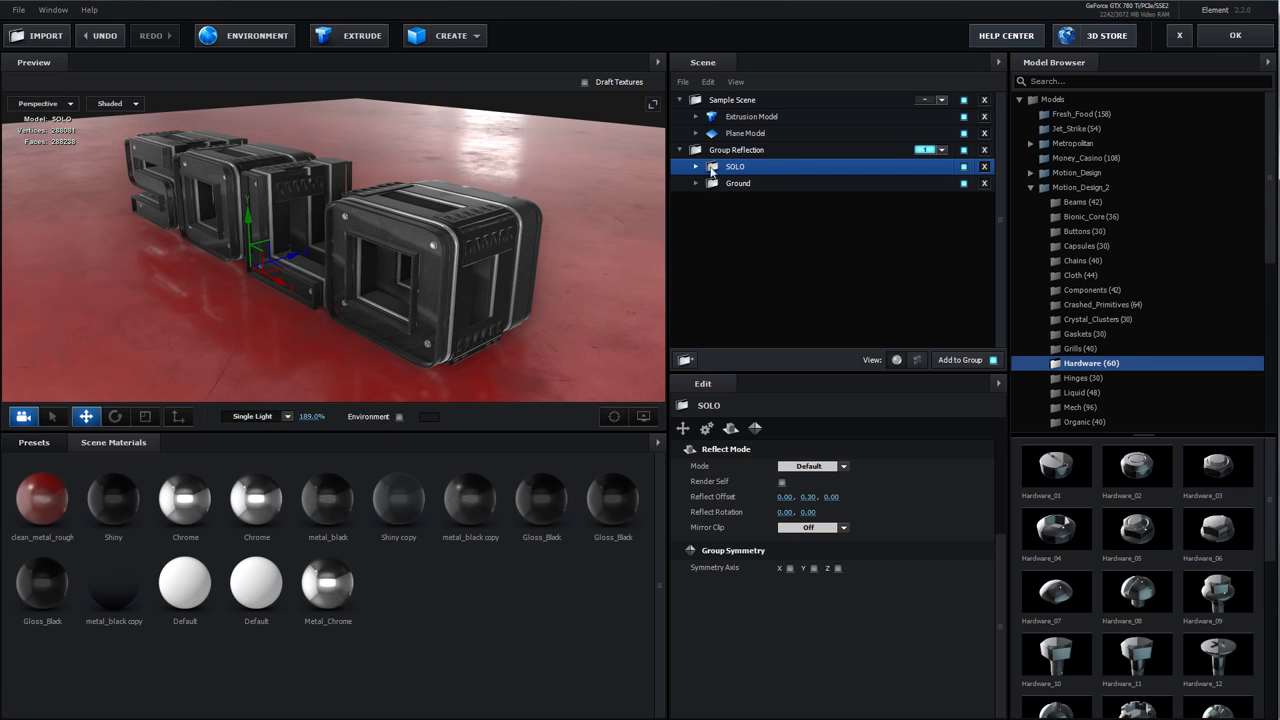
click(810, 466)
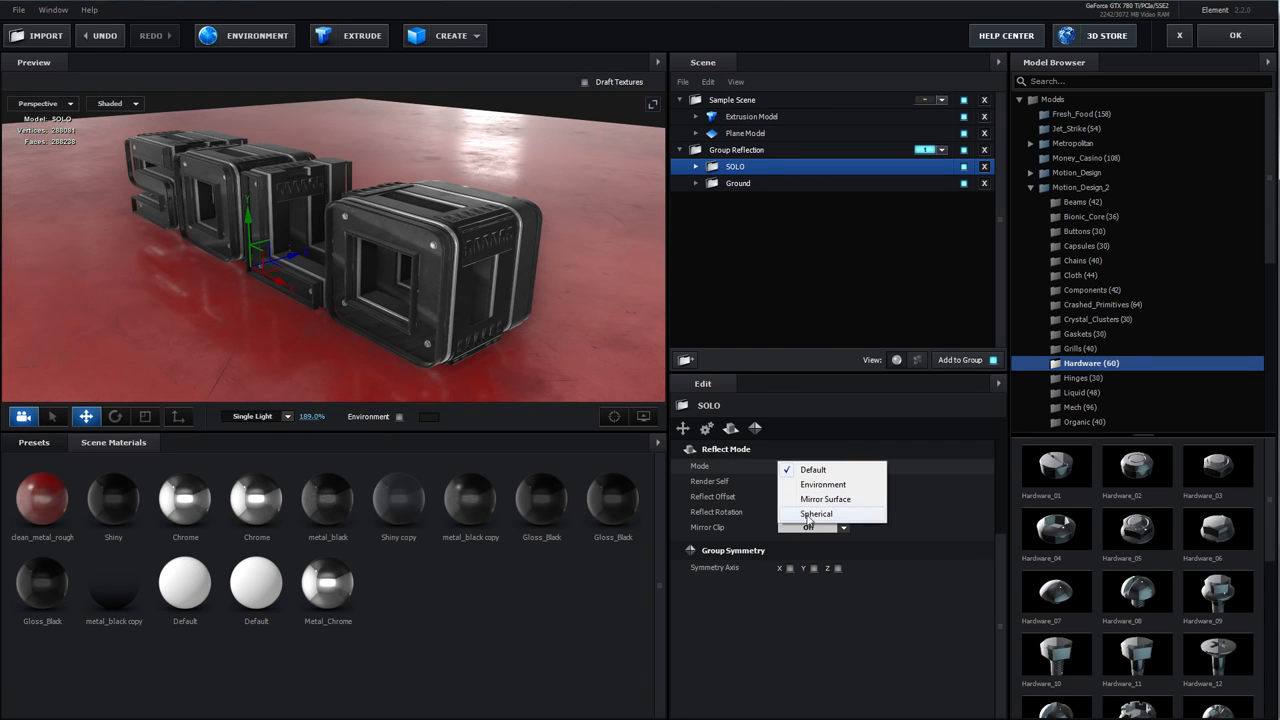
click(815, 514)
Orbit and zoom around the SOLO letters to examine their reflections on the ground
drag(399, 301, 363, 252)
drag(248, 230, 236, 181)
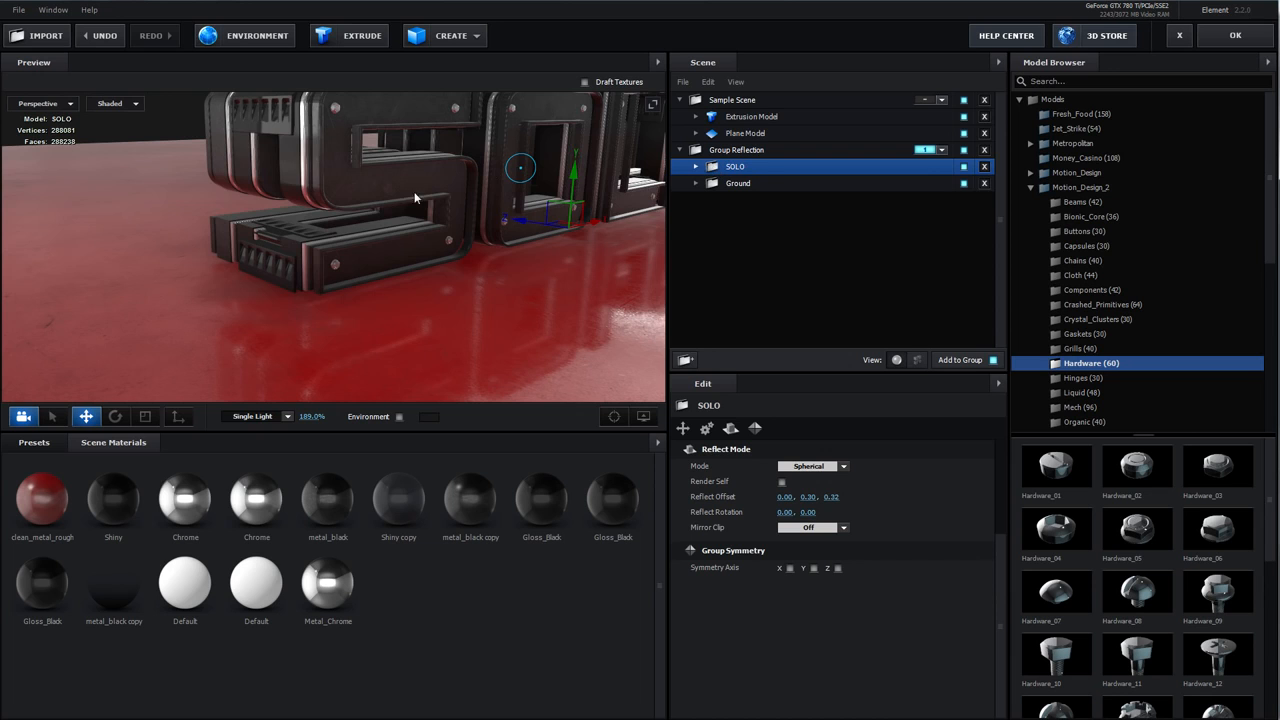
scroll(410, 214, up, 5)
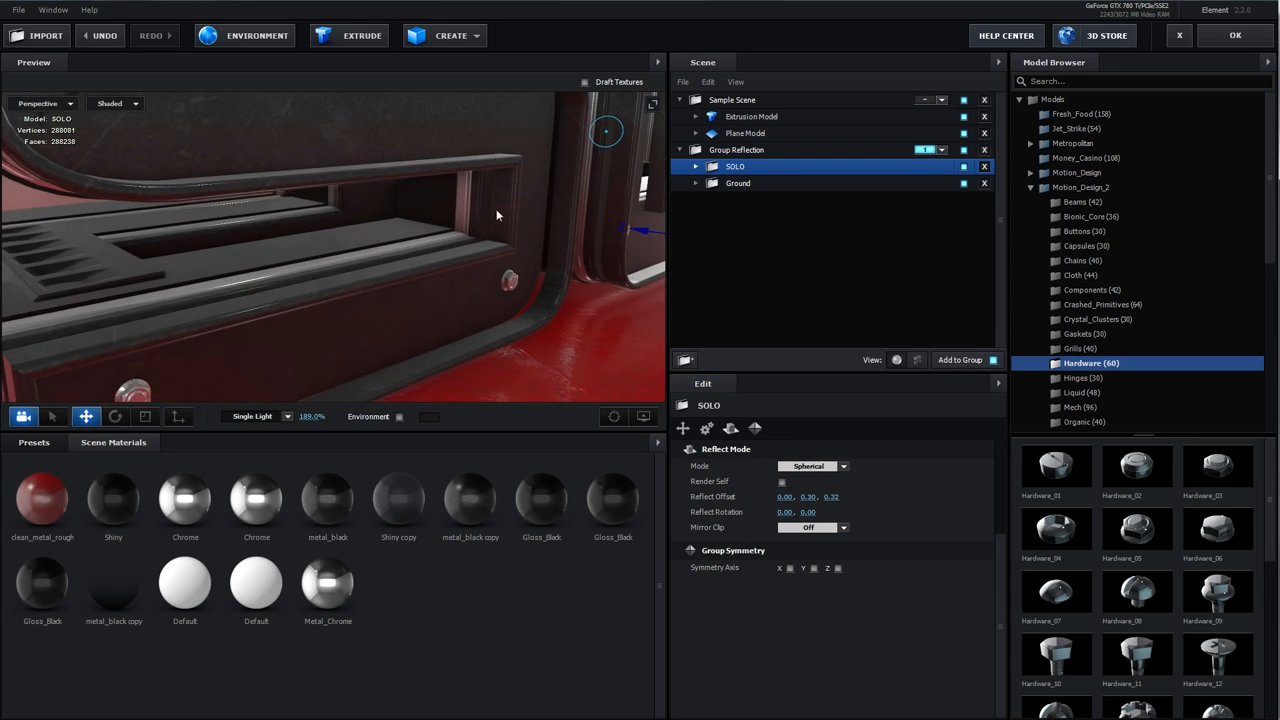
drag(219, 333, 293, 217)
scroll(408, 213, down, 4)
drag(409, 214, 393, 256)
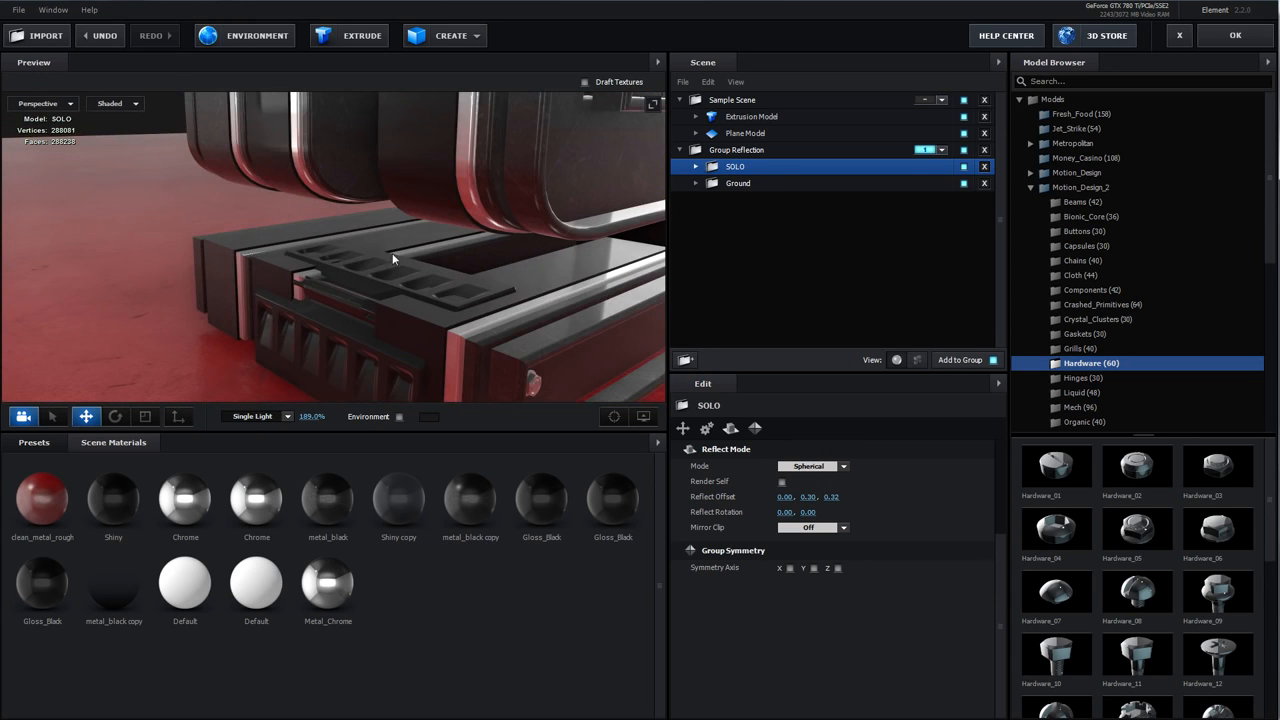
scroll(405, 250, down, 2)
scroll(405, 250, down, 3)
drag(572, 240, 557, 274)
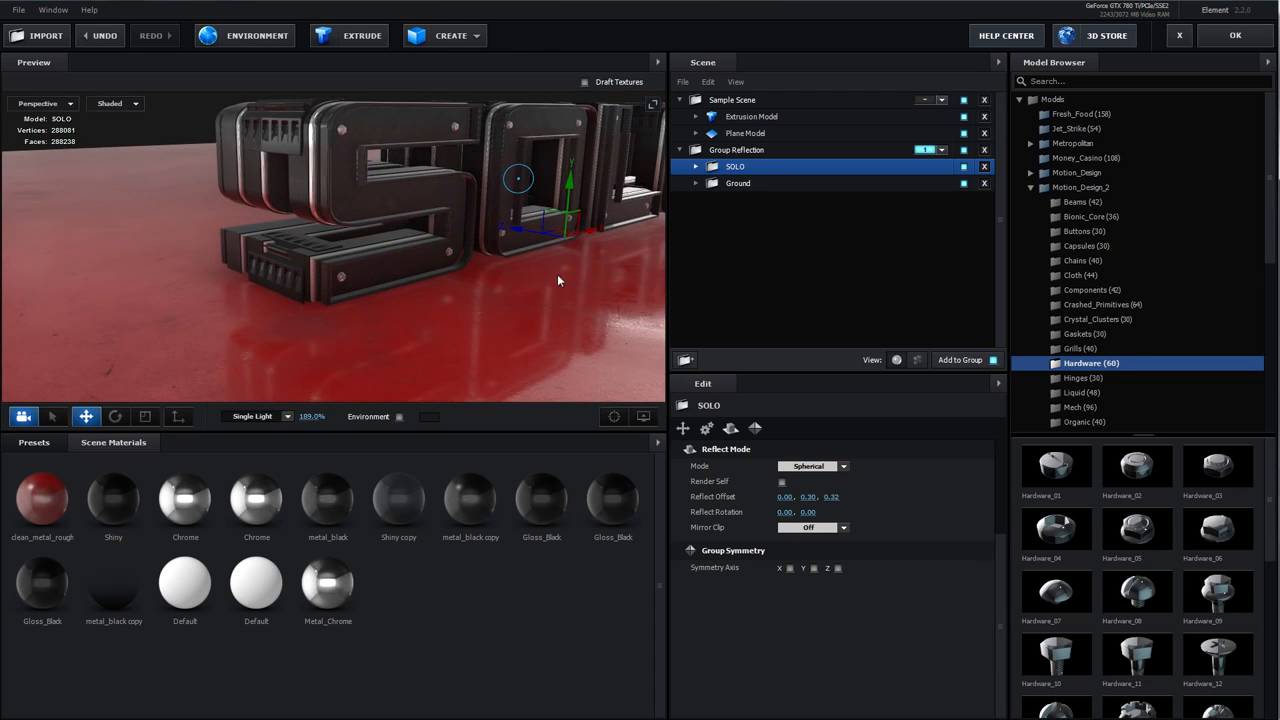
key(ctrl+z)
drag(636, 148, 499, 261)
scroll(497, 200, down, 3)
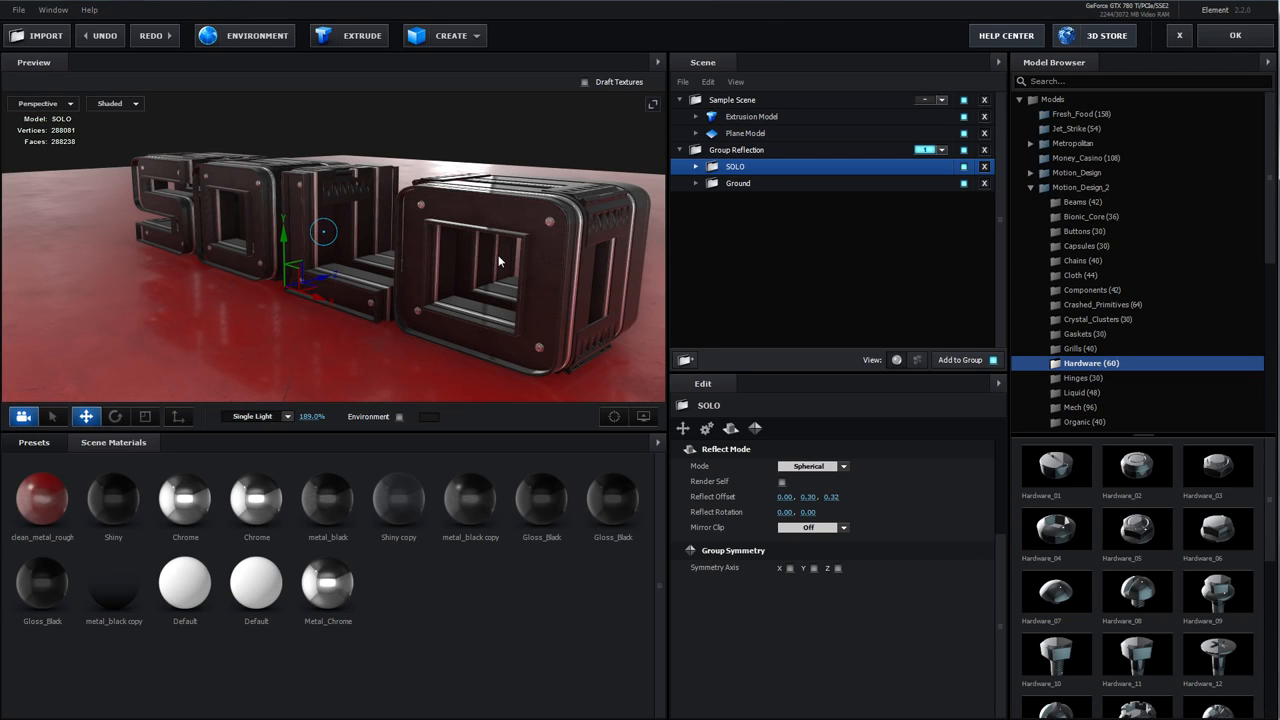
drag(499, 261, 456, 247)
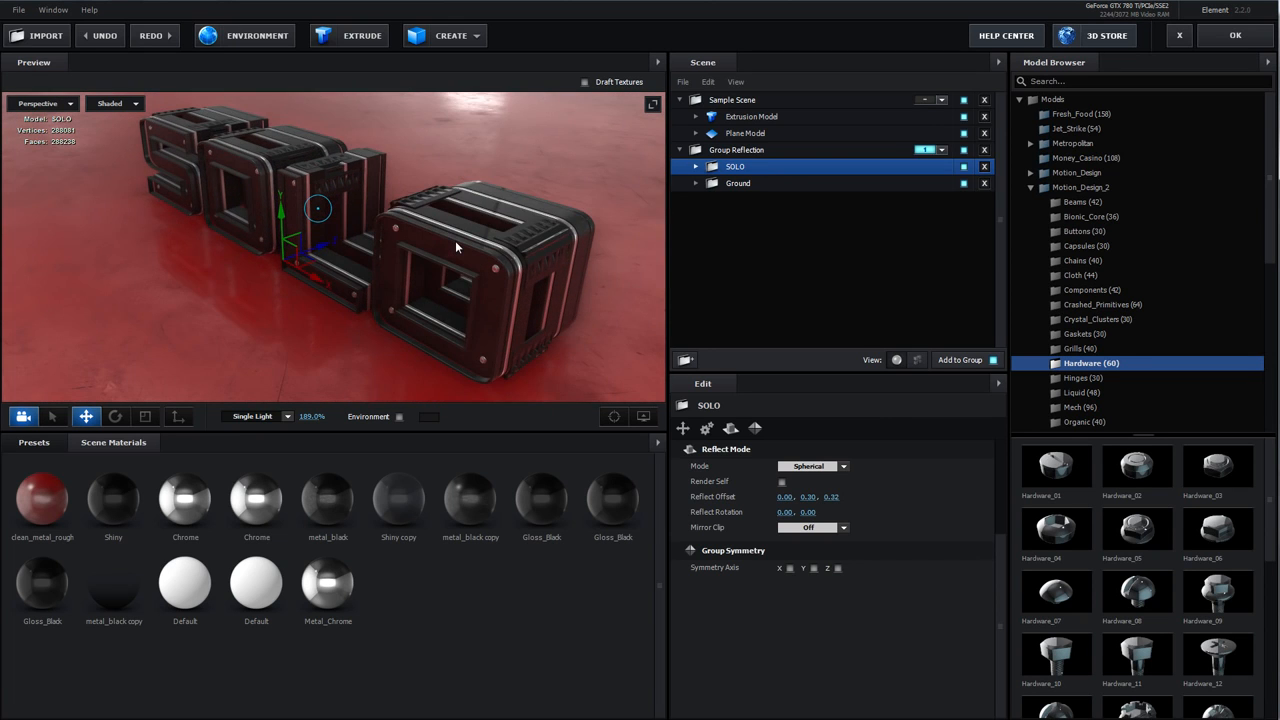
Expand the Ground group and inspect its Plane Model and the Sample Scene's Plane Model
double_click(724, 188)
drag(459, 292, 515, 272)
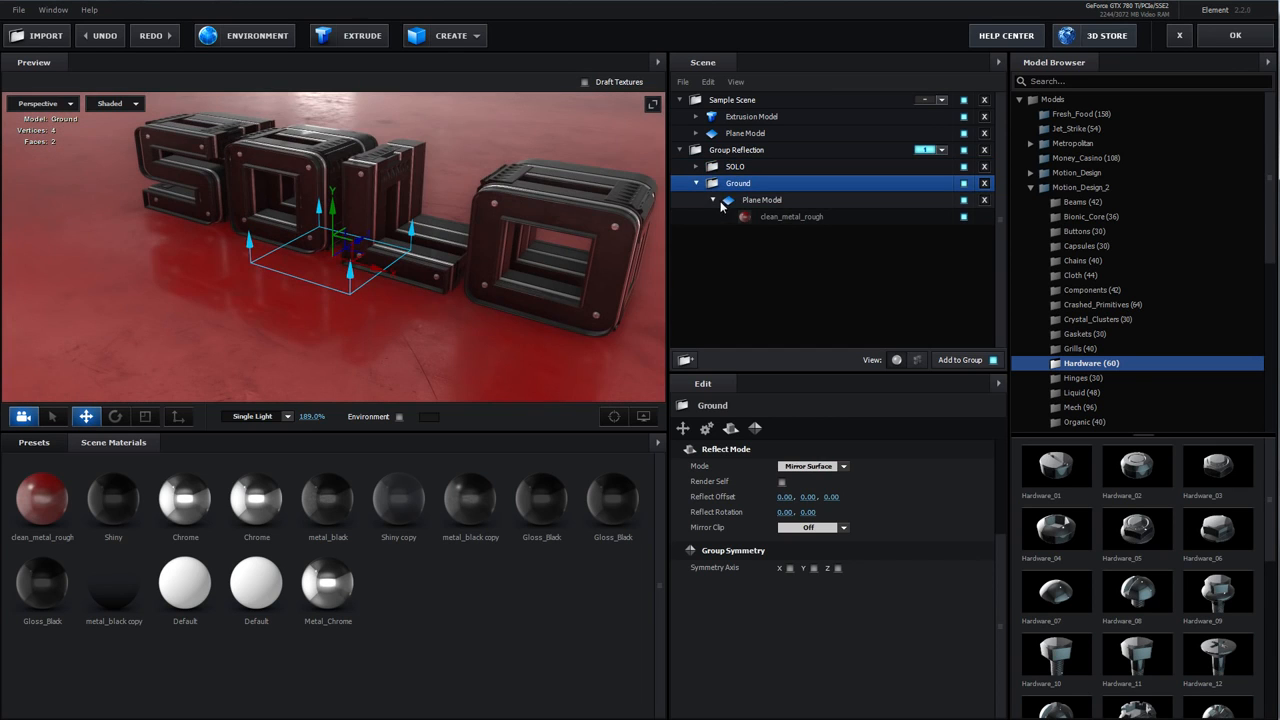
click(731, 203)
click(746, 136)
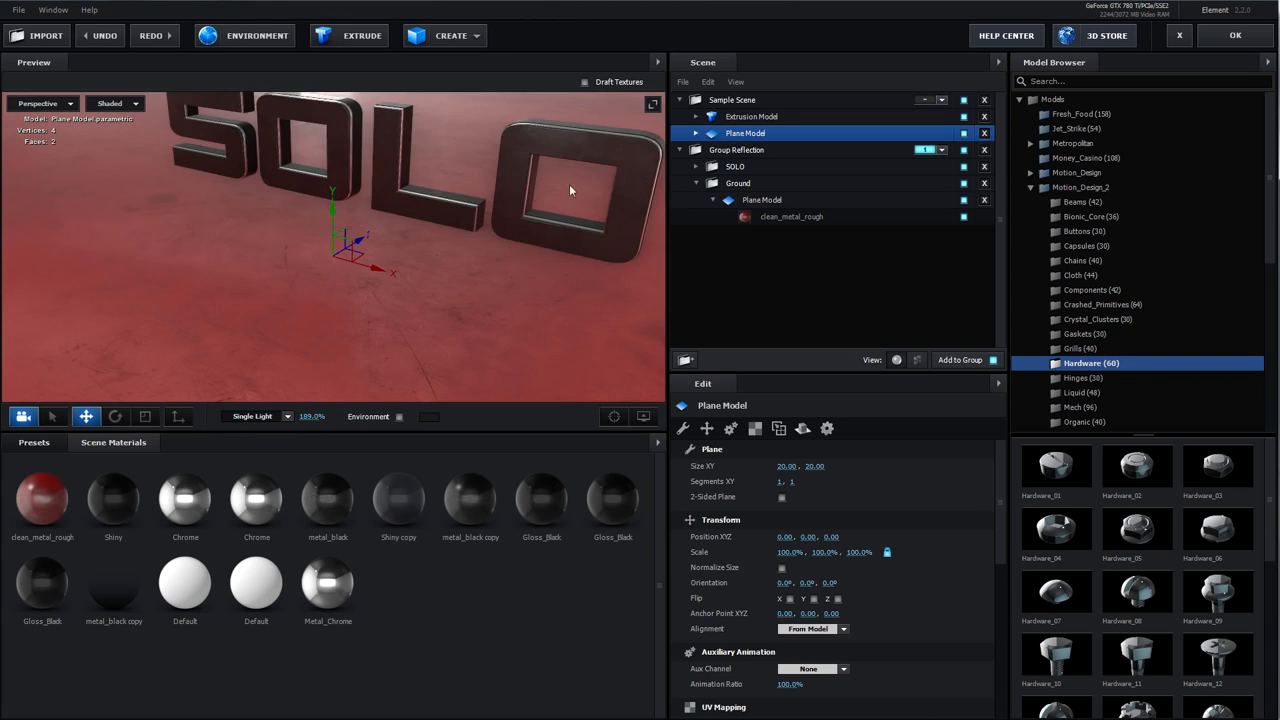
drag(512, 194, 463, 245)
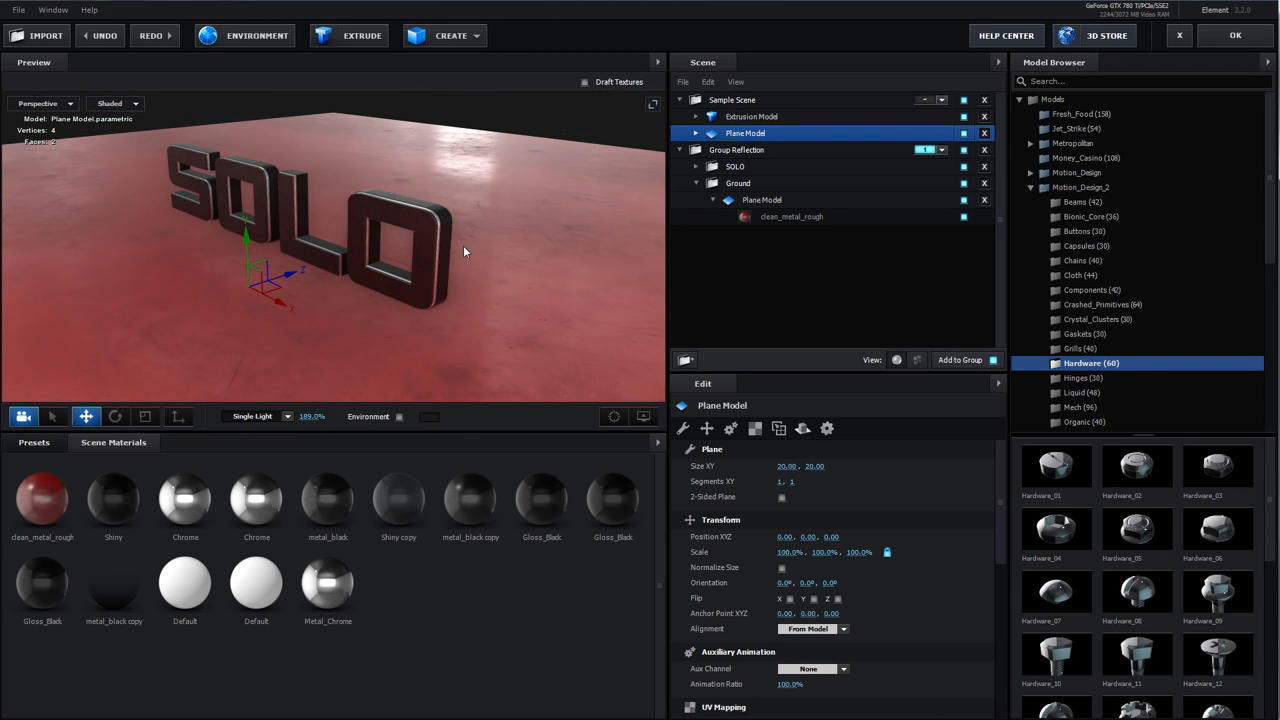
Set the Sample Scene's Plane Model reflect mode to Mirror Surface
click(803, 428)
click(818, 466)
click(824, 472)
click(824, 468)
click(810, 500)
drag(463, 312, 412, 329)
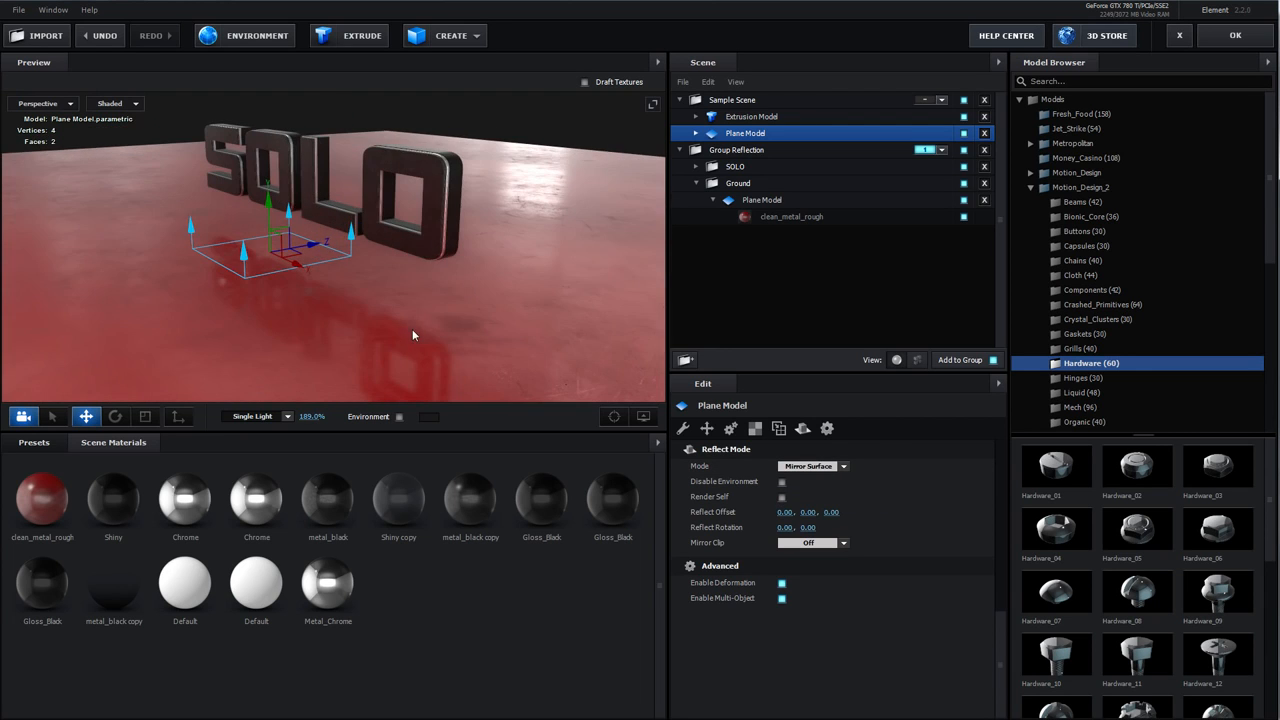
Add the Mech_Assortment_09 model from the Mech folder to the Sample Scene, move it, then delete it
scroll(1080, 360, down, 1)
click(1081, 361)
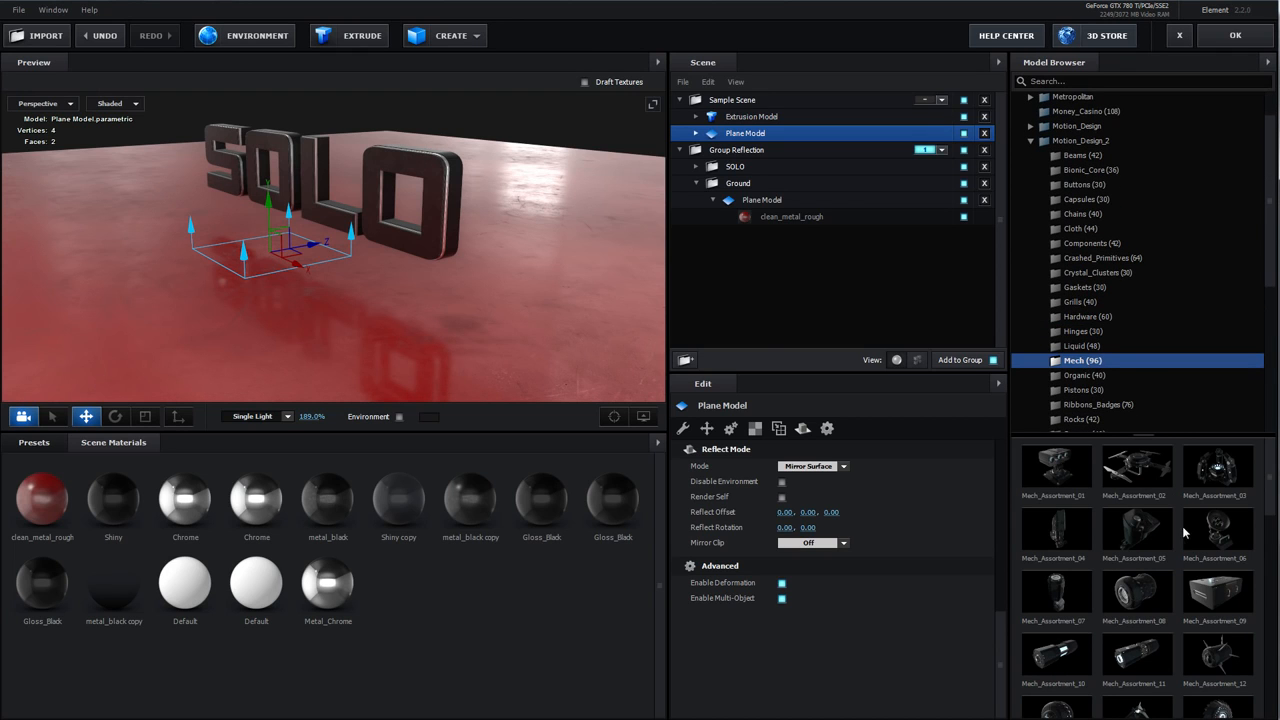
click(1217, 590)
drag(267, 229, 267, 243)
scroll(359, 287, up, 6)
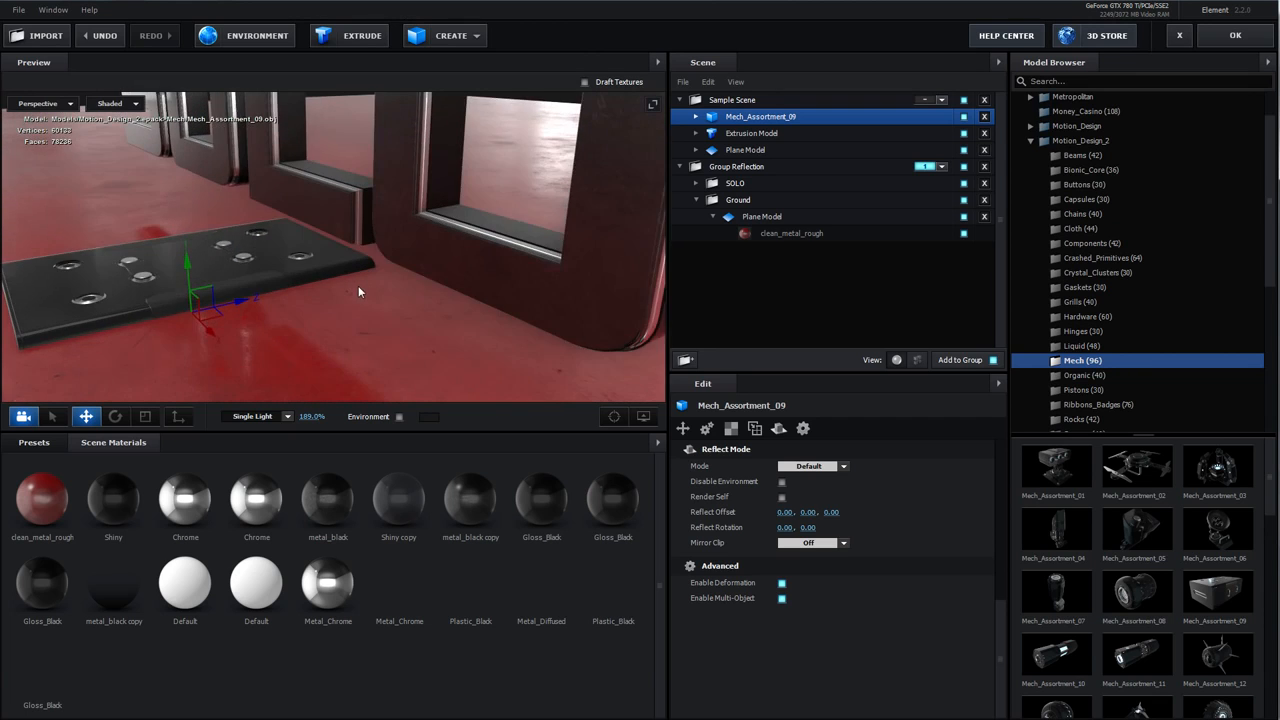
mouse_move(358, 285)
mouse_down()
mouse_move(312, 282)
mouse_move(344, 304)
mouse_up()
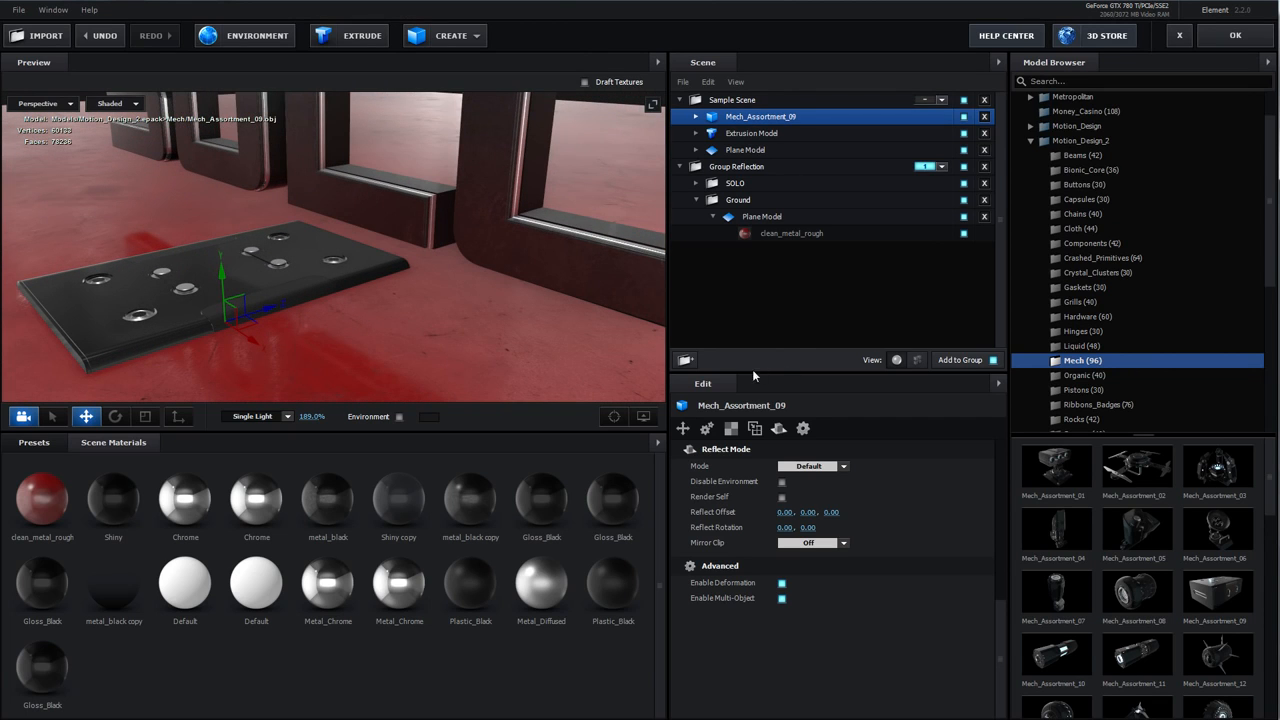
click(810, 466)
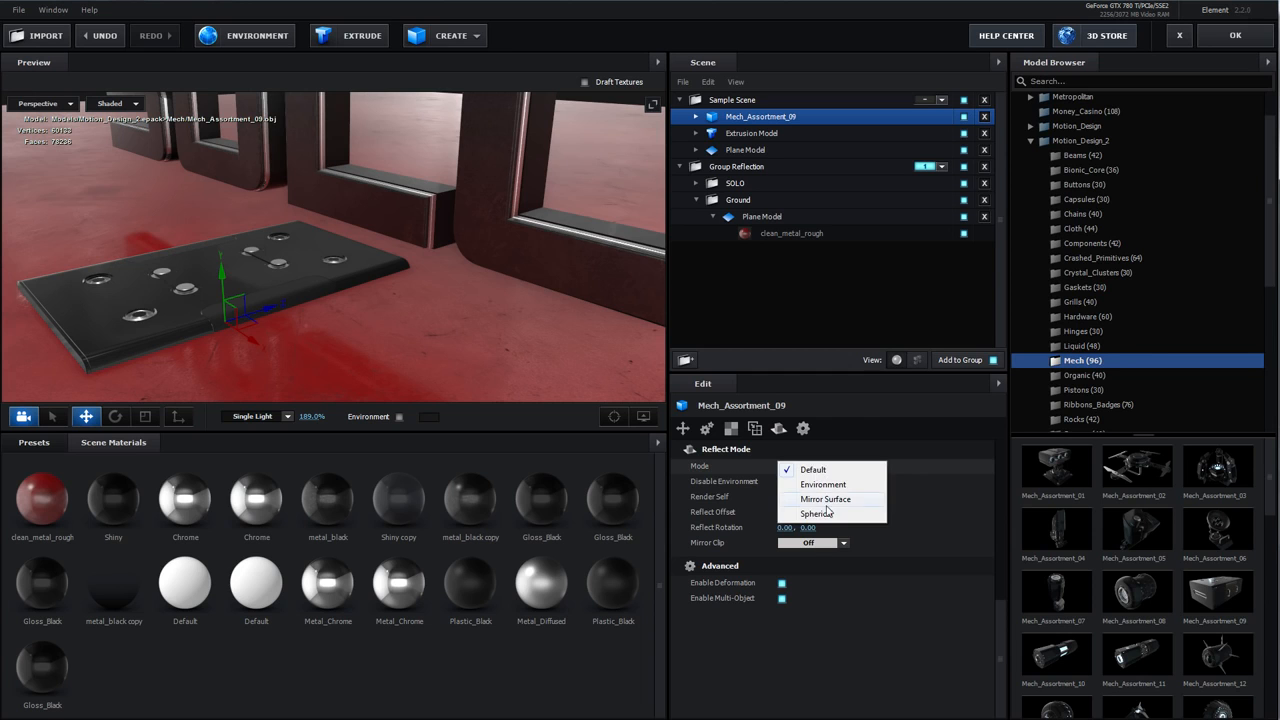
click(813, 469)
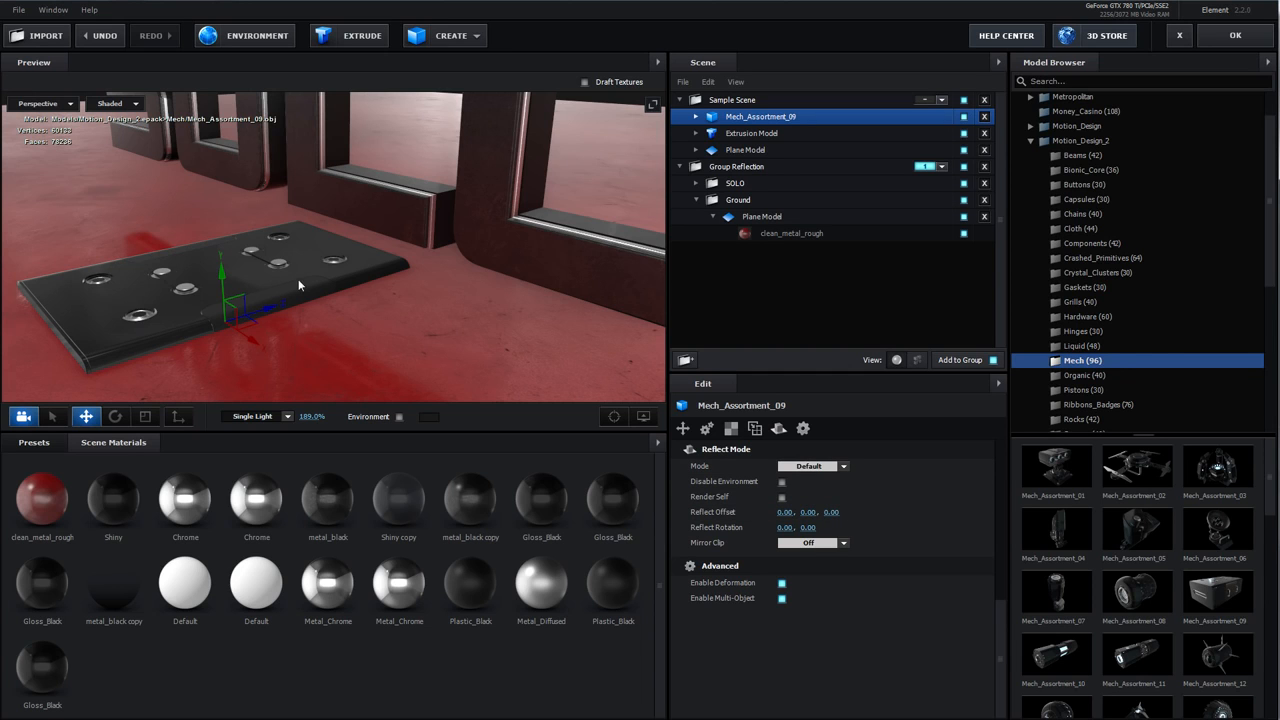
click(984, 116)
Select the Ground group in Group Reflection and set its reflect mode to Mirror Surface
click(760, 150)
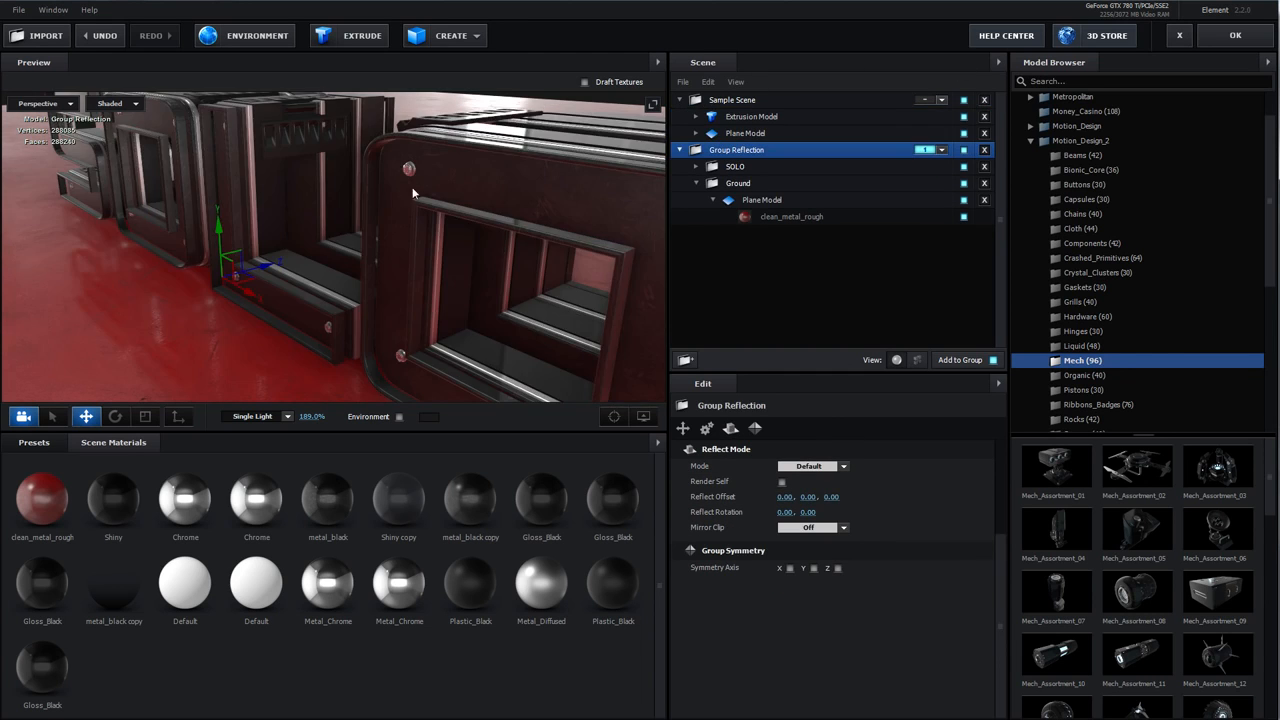
click(737, 184)
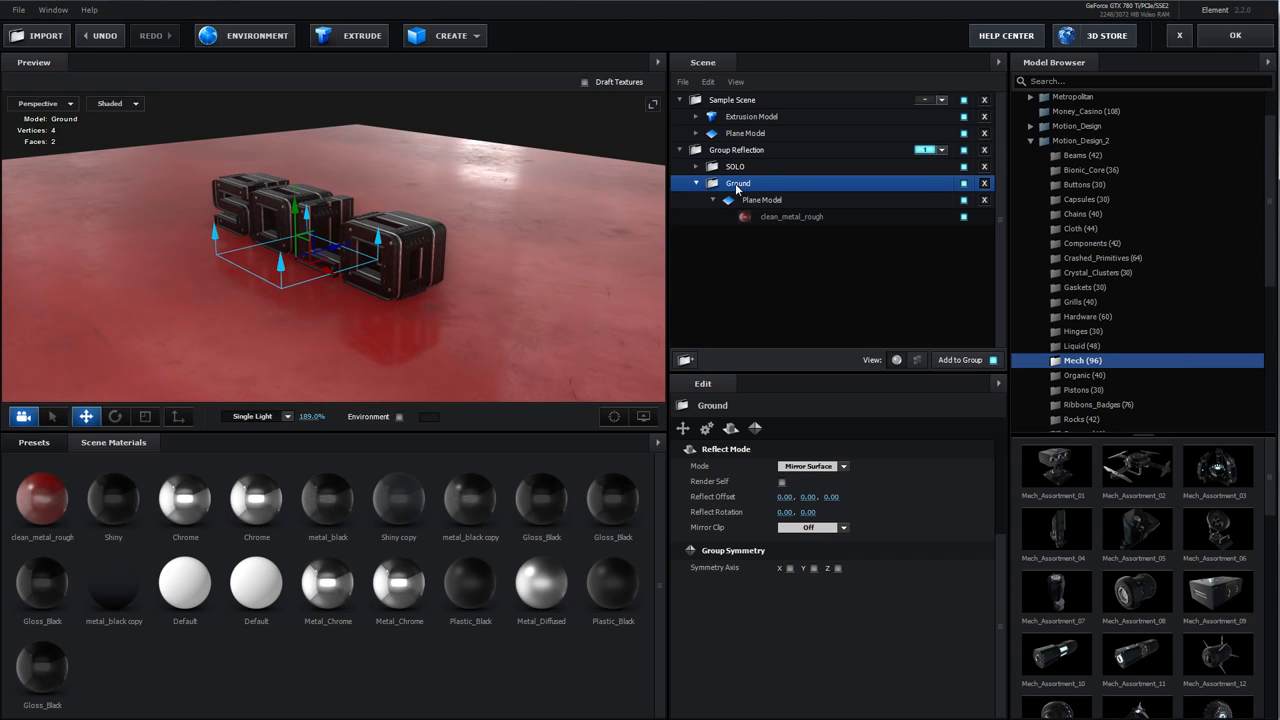
click(833, 467)
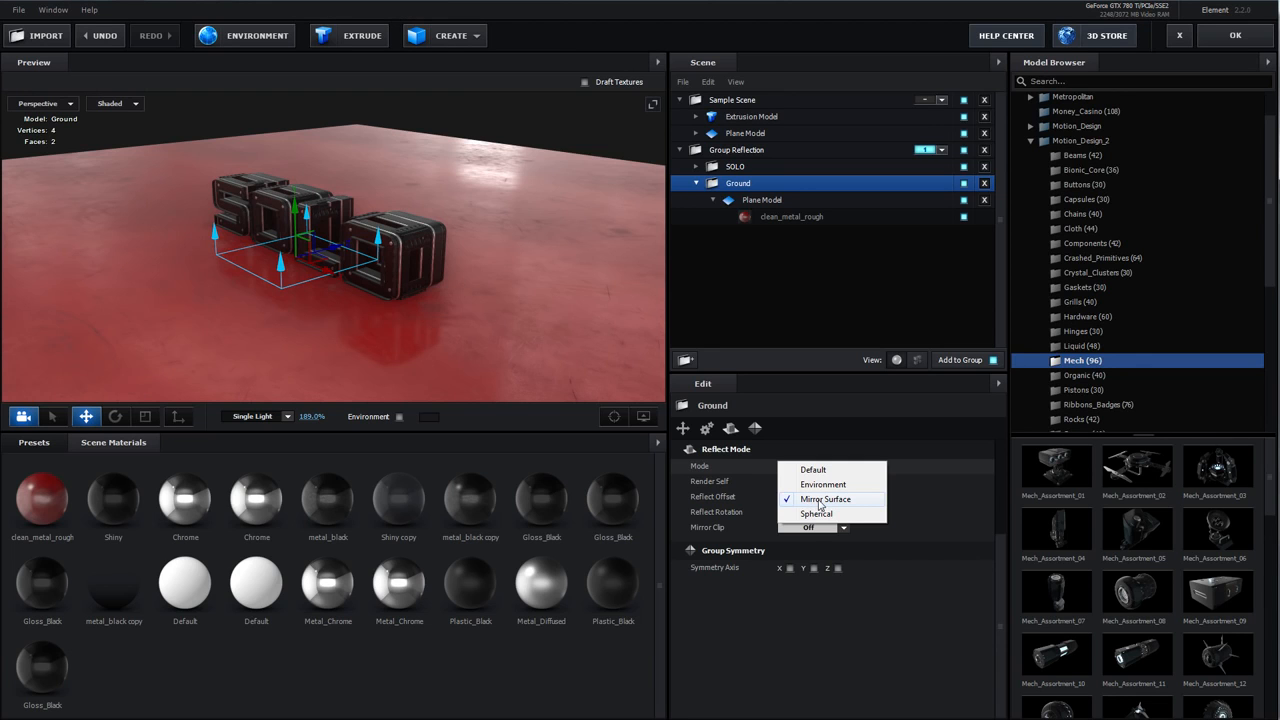
click(815, 502)
Add Mech_Assortment_09 to the Ground group and move it in front of the SOLO letters
drag(442, 349, 480, 266)
click(1215, 590)
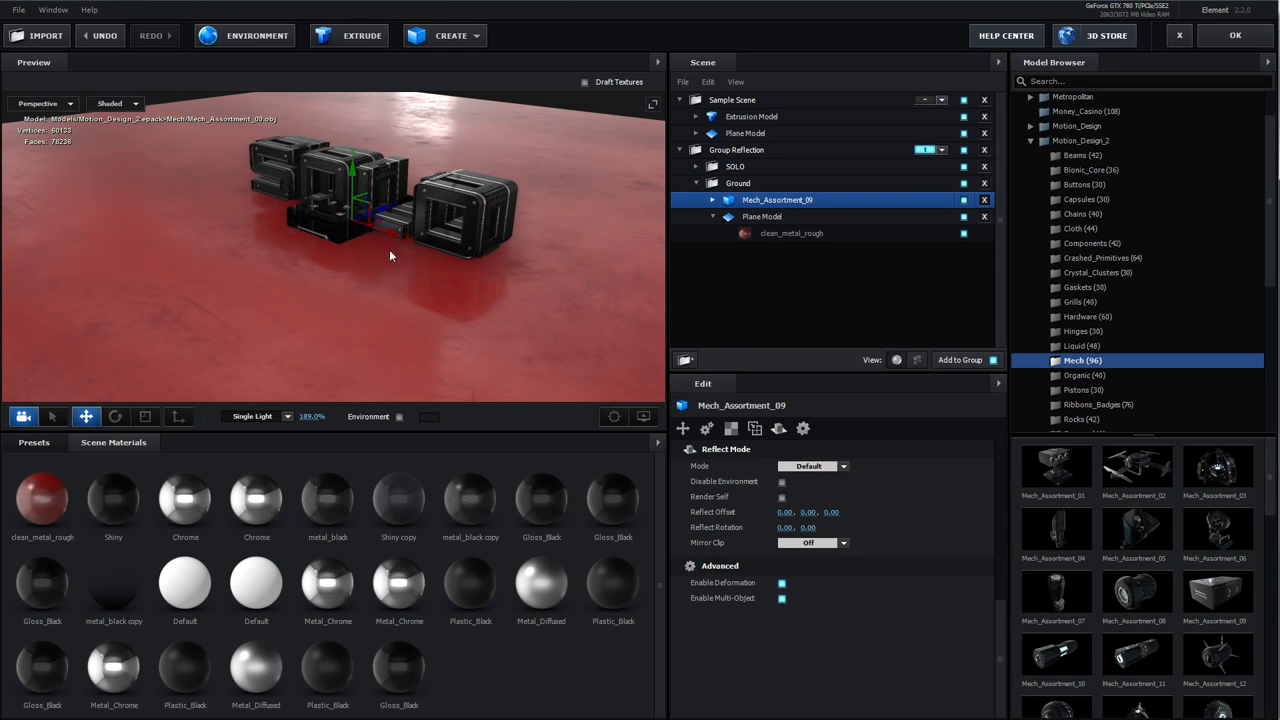
drag(383, 212, 285, 237)
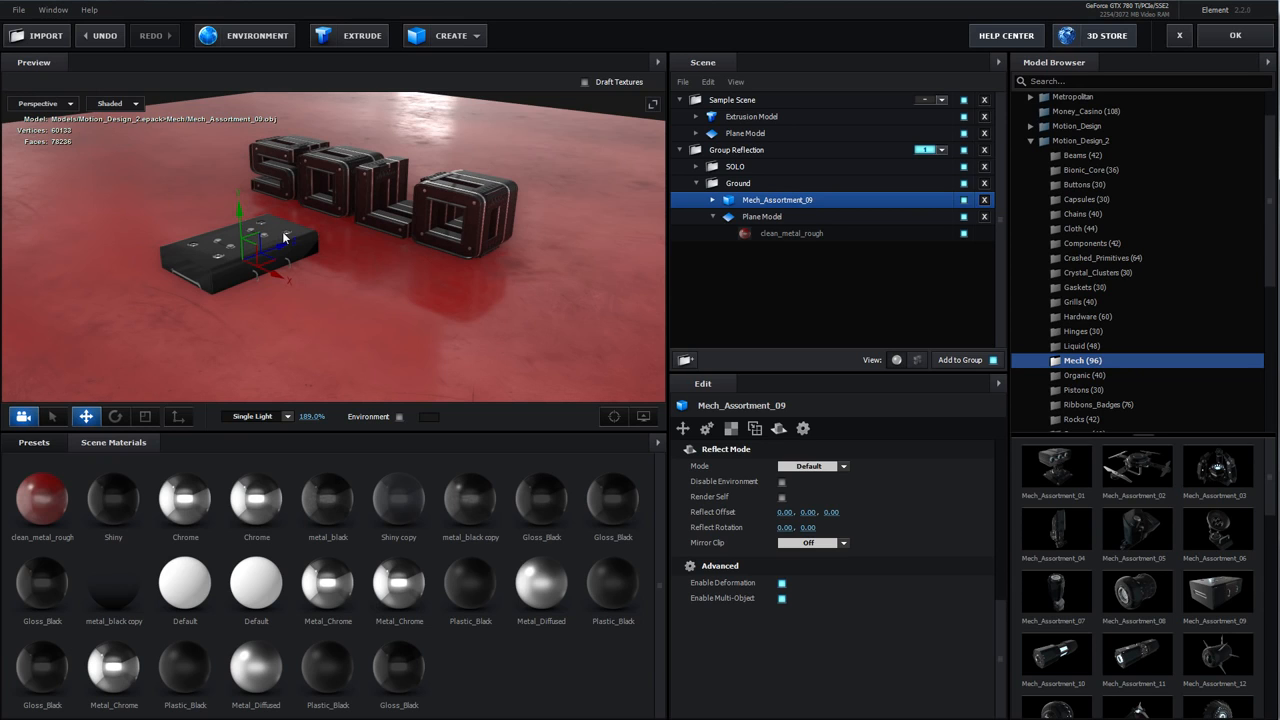
drag(240, 215, 236, 246)
scroll(385, 295, up, 6)
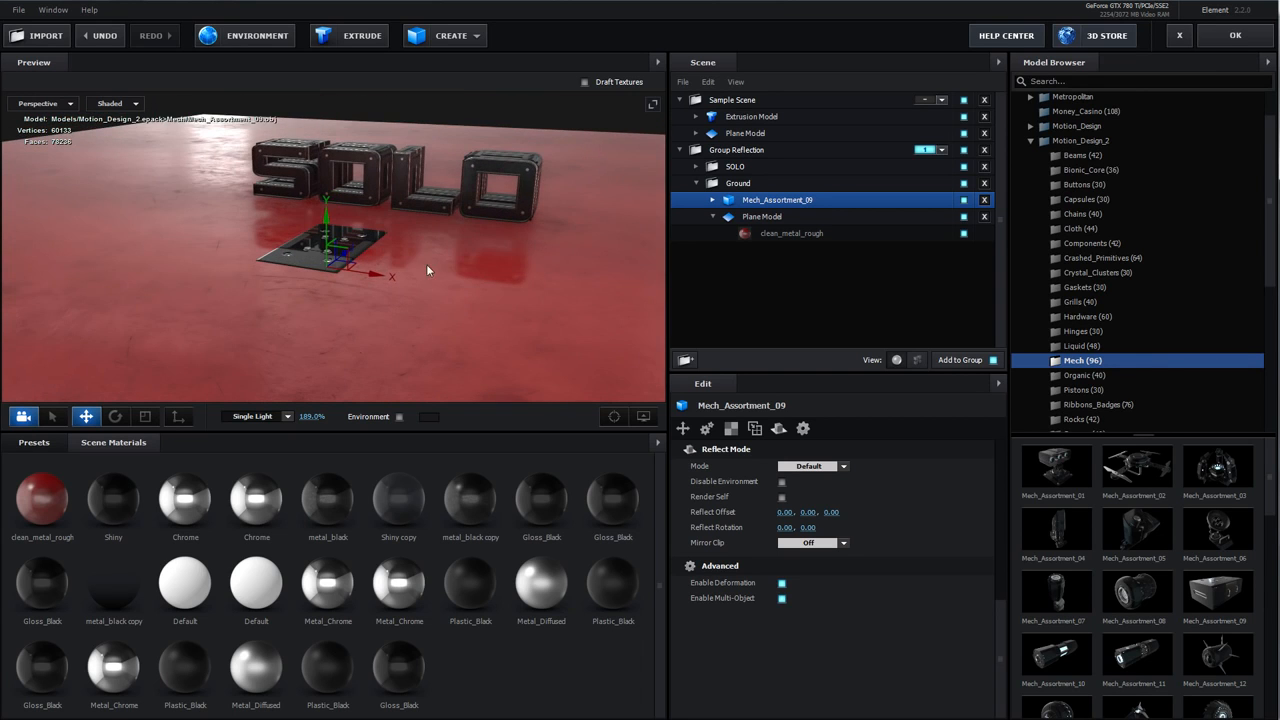
drag(434, 248, 453, 192)
Place a second Mech_Assortment_09 plate beside the first and add Mech_Base_03 to the Ground group
scroll(431, 244, down, 5)
mouse_move(431, 244)
mouse_down()
mouse_move(445, 242)
mouse_move(424, 260)
mouse_up()
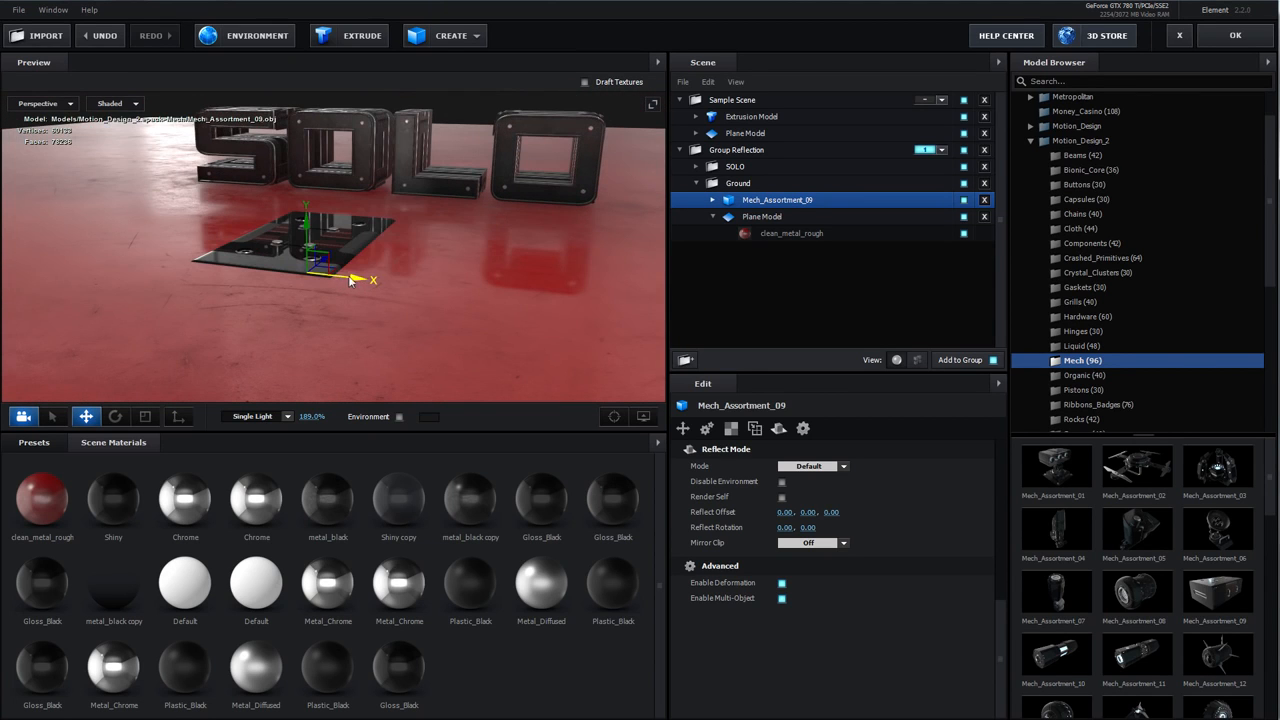
drag(350, 280, 526, 297)
scroll(1128, 570, down, 6)
drag(1074, 600, 480, 262)
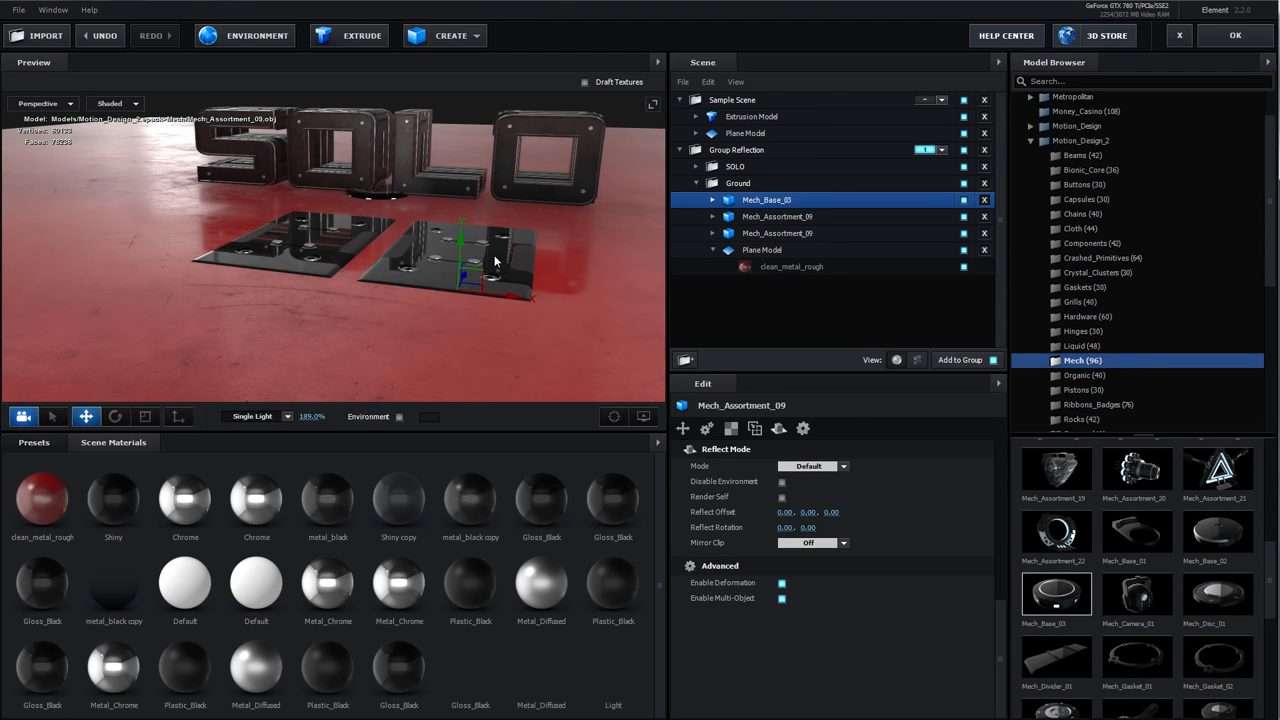
Position Mech_Base_03 beside the plates and duplicate it
scroll(381, 217, up, 3)
drag(381, 217, 188, 204)
drag(235, 293, 246, 285)
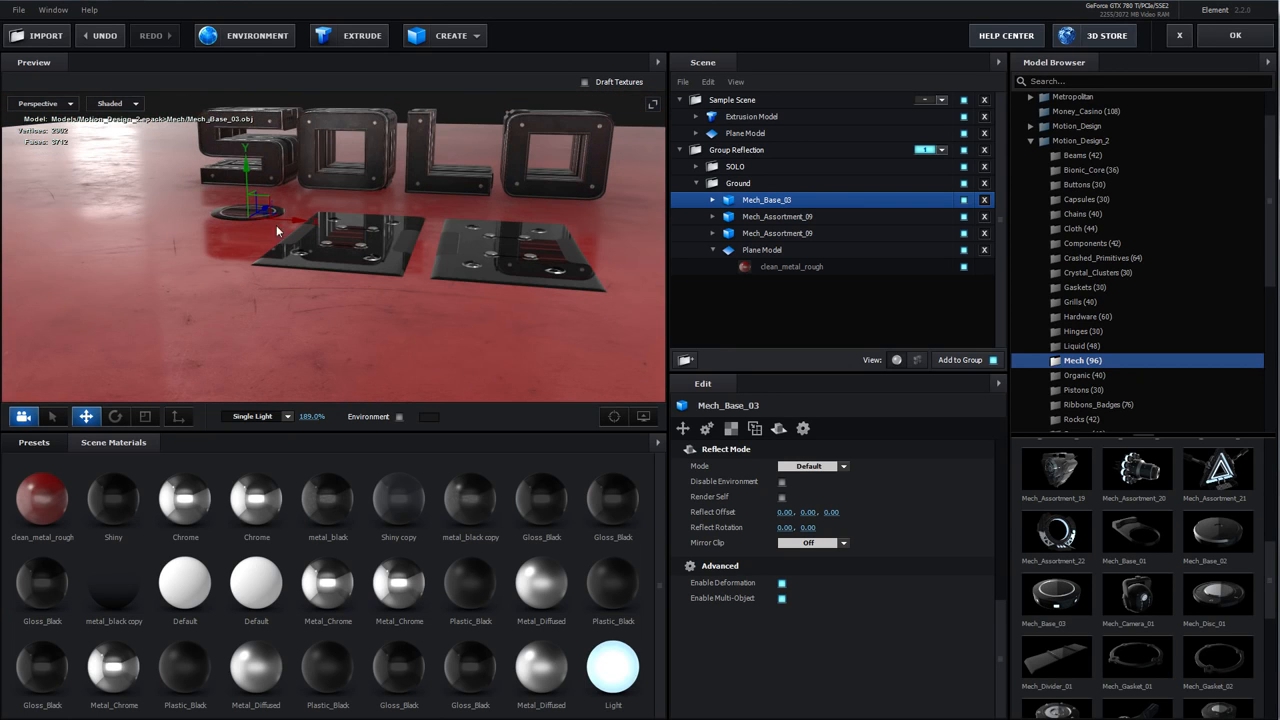
drag(323, 257, 144, 259)
key(ctrl+d)
drag(303, 285, 357, 187)
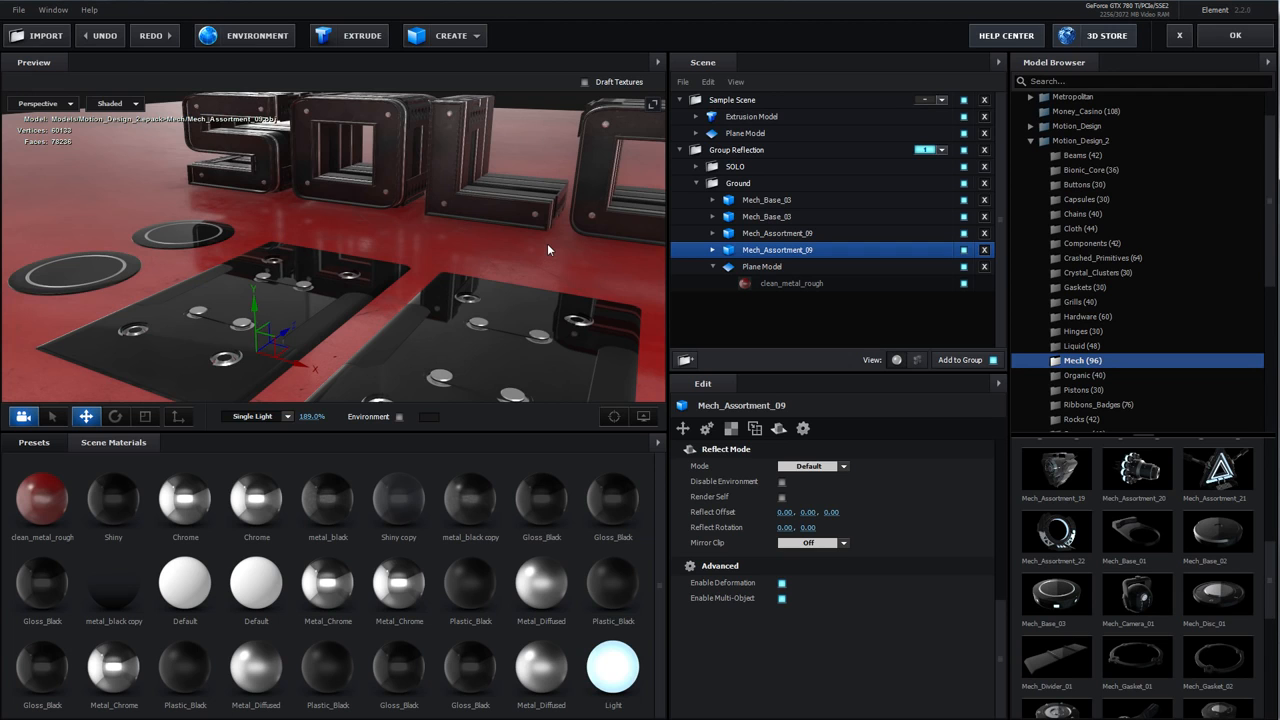
scroll(548, 250, down, 5)
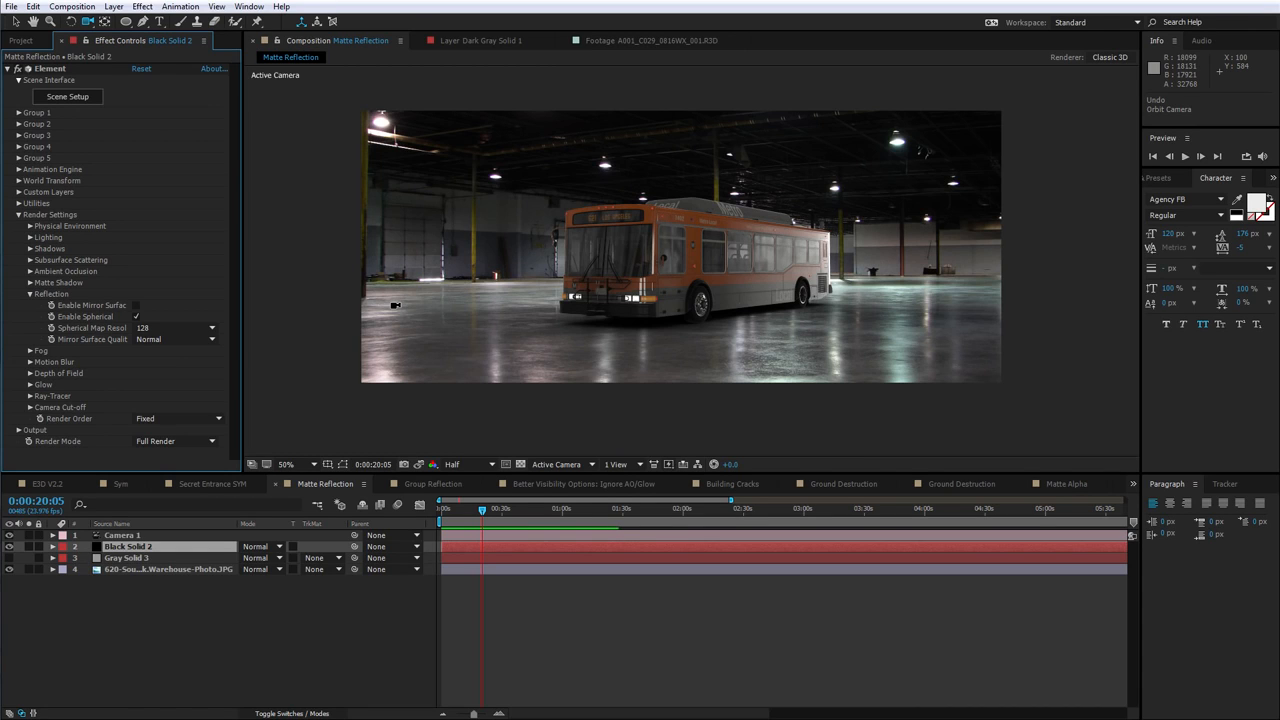
Orbit the camera around the bus and show the Gray Solid 3 layer
drag(750, 308, 646, 354)
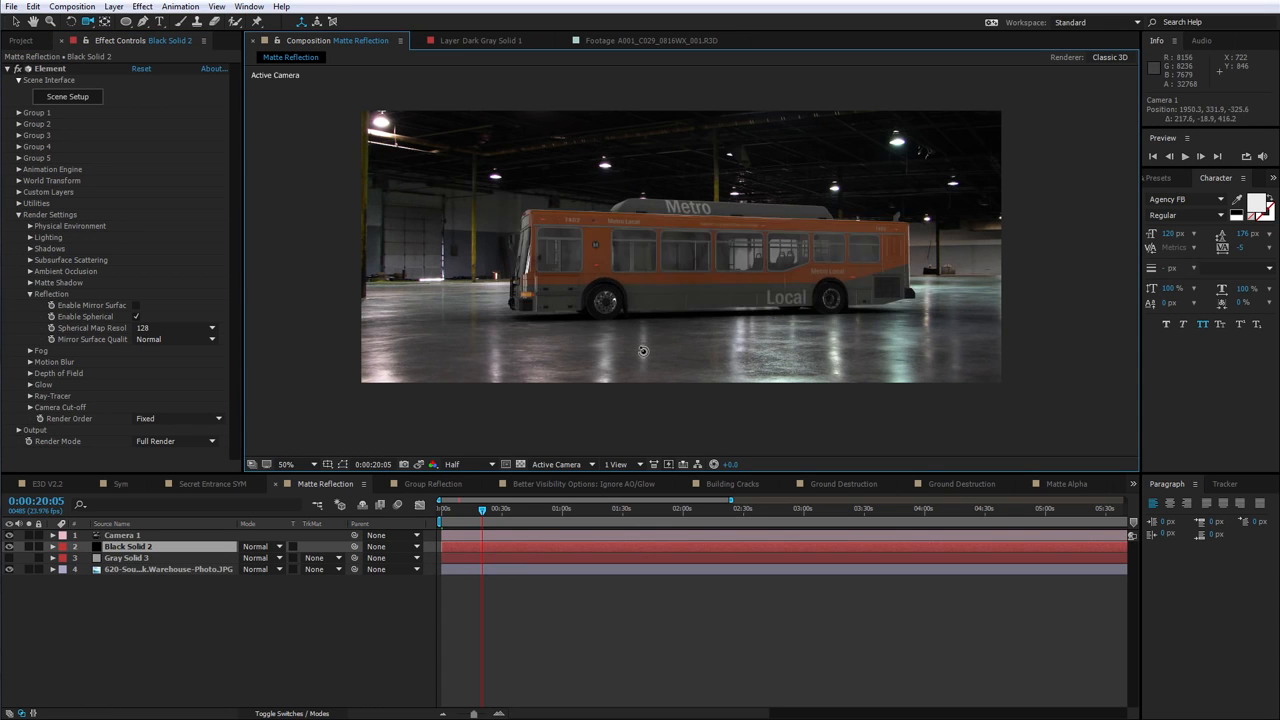
drag(614, 277, 700, 252)
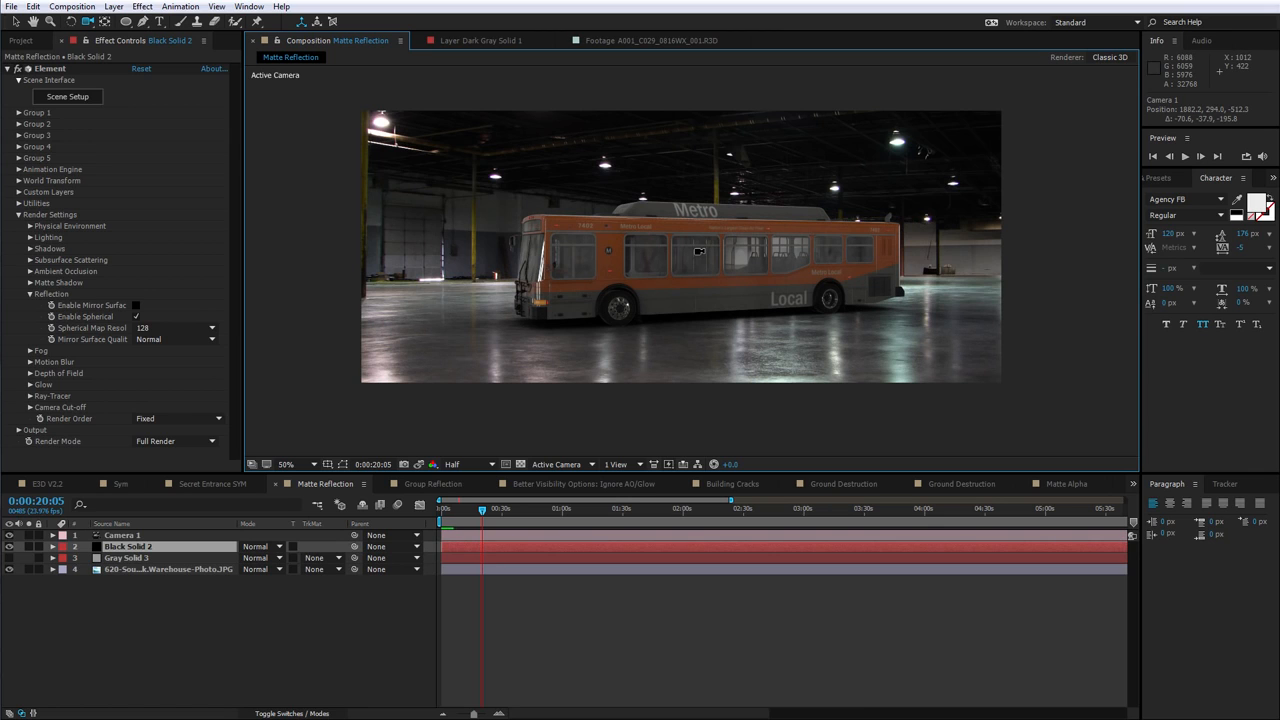
click(9, 558)
drag(777, 317, 745, 301)
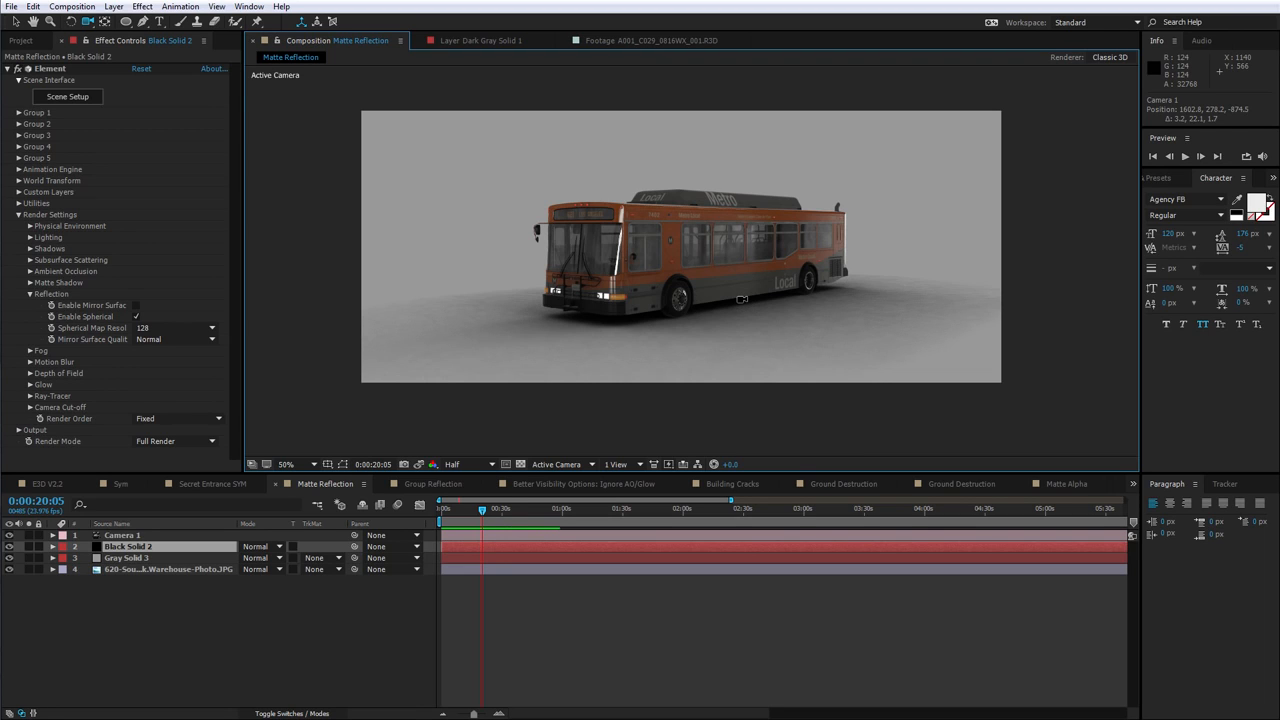
Enable Mirror Surface in Element's reflection settings and hide the Gray Solid 3 layer
click(136, 306)
click(9, 557)
drag(737, 319, 719, 295)
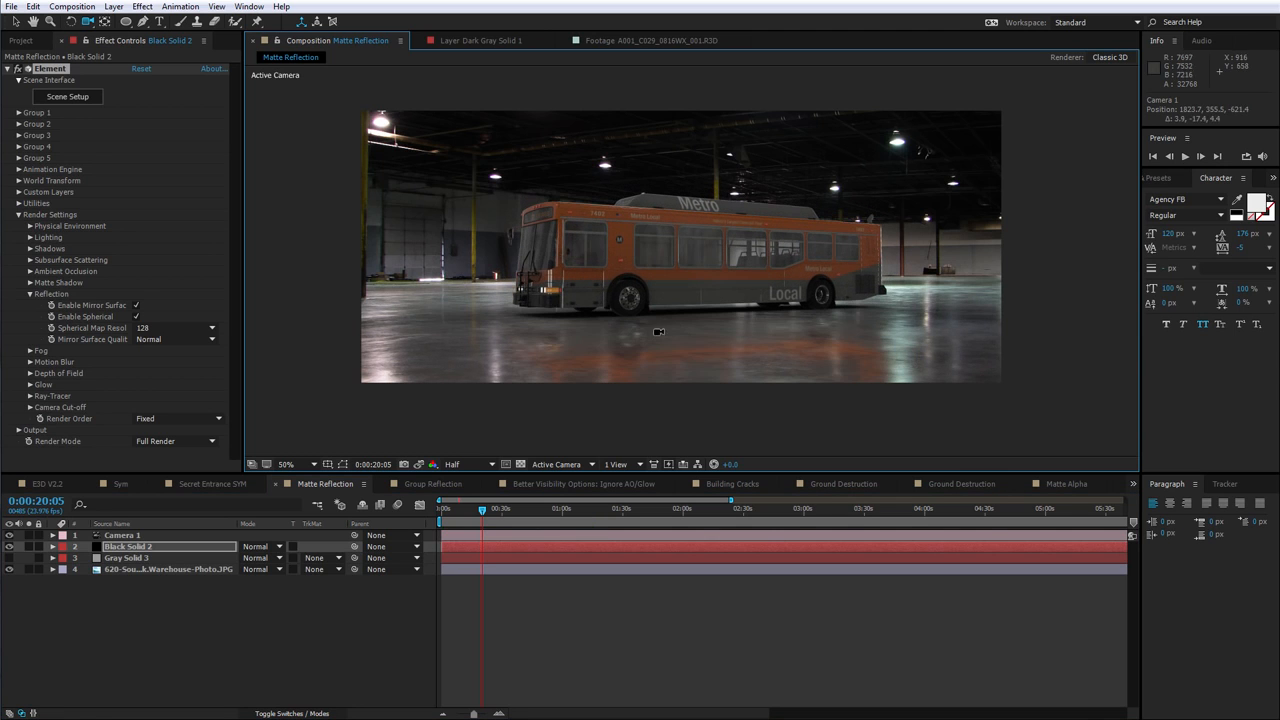
drag(603, 345, 620, 344)
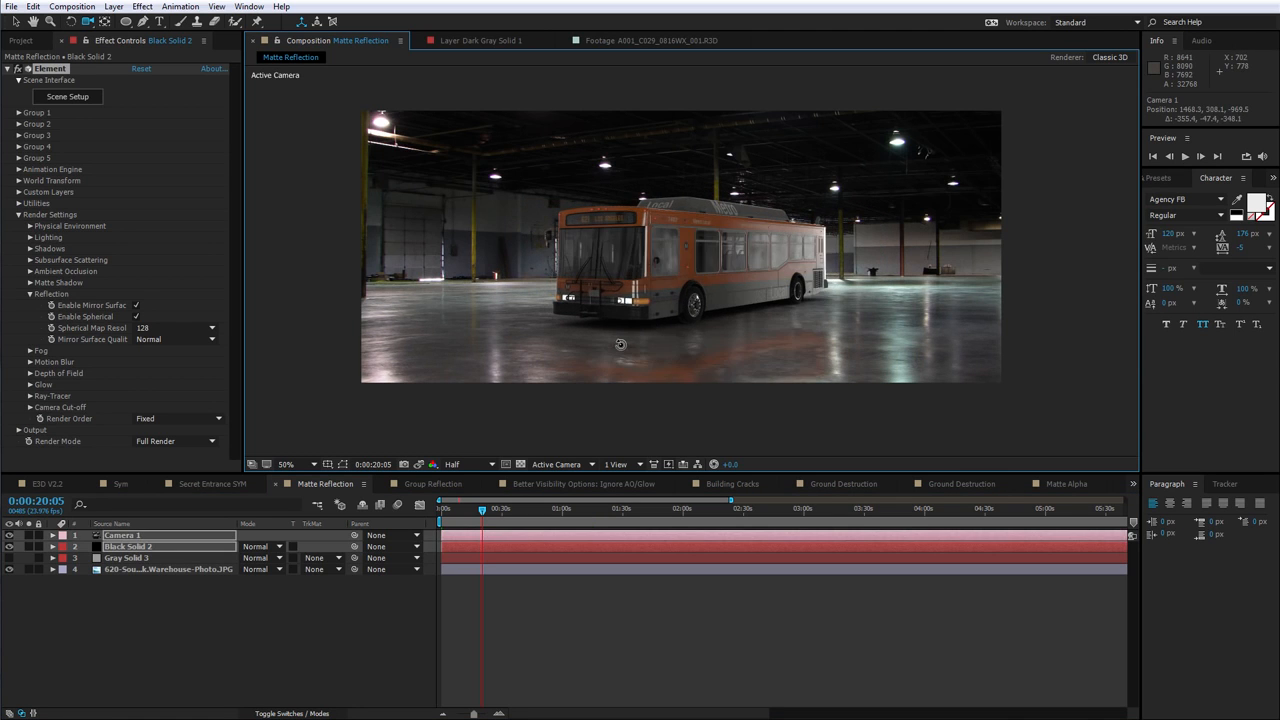
drag(787, 337, 770, 336)
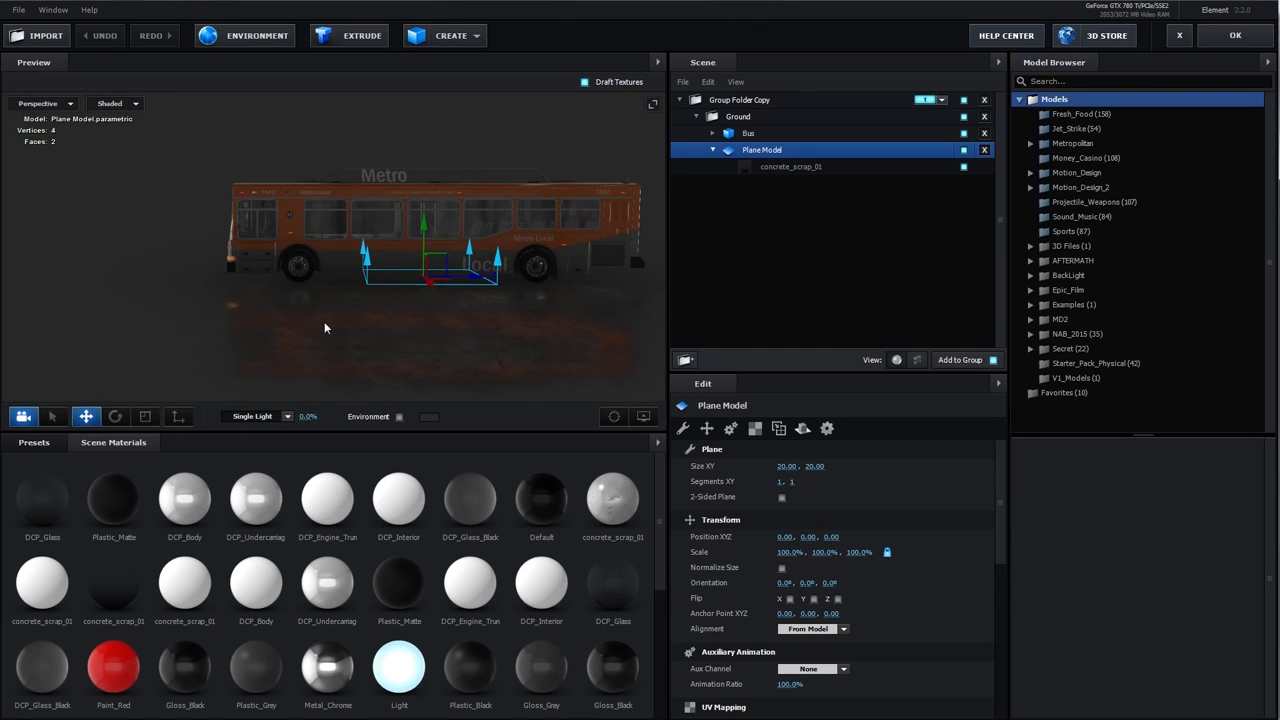
Open Element's Scene Setup and confirm the environment colour in the color picker
drag(324, 328, 329, 449)
click(436, 417)
click(496, 420)
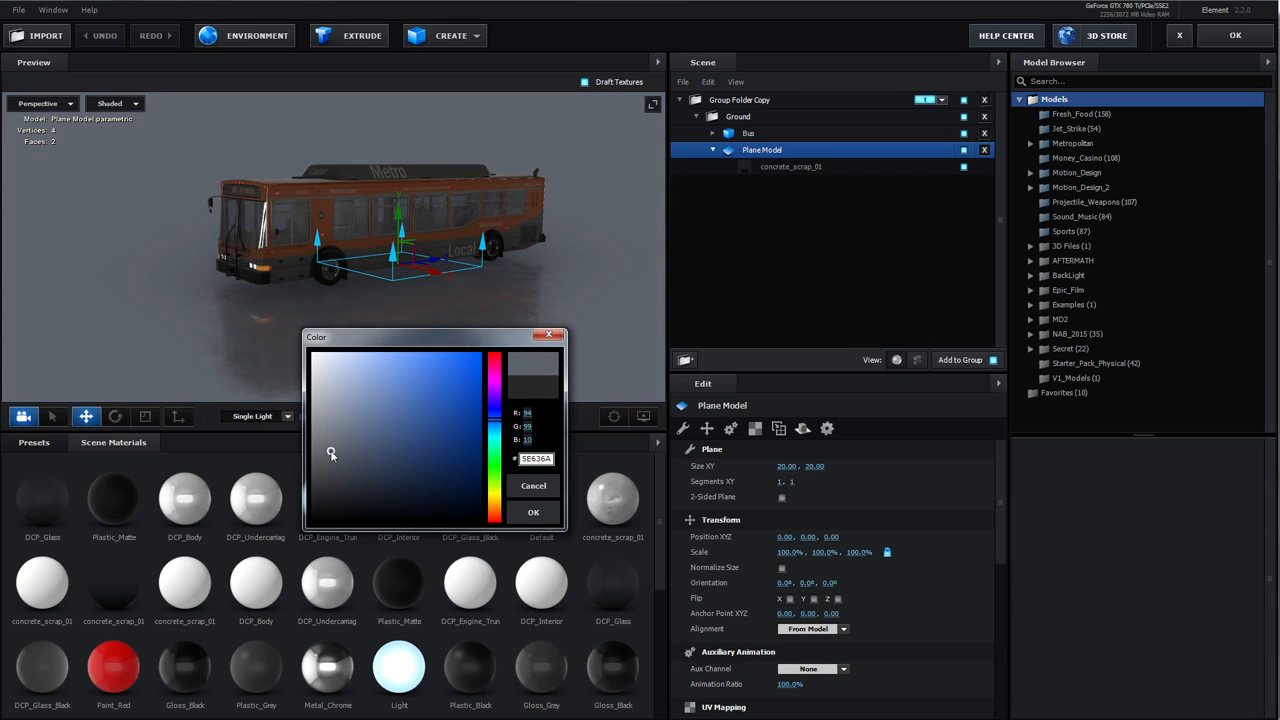
click(533, 512)
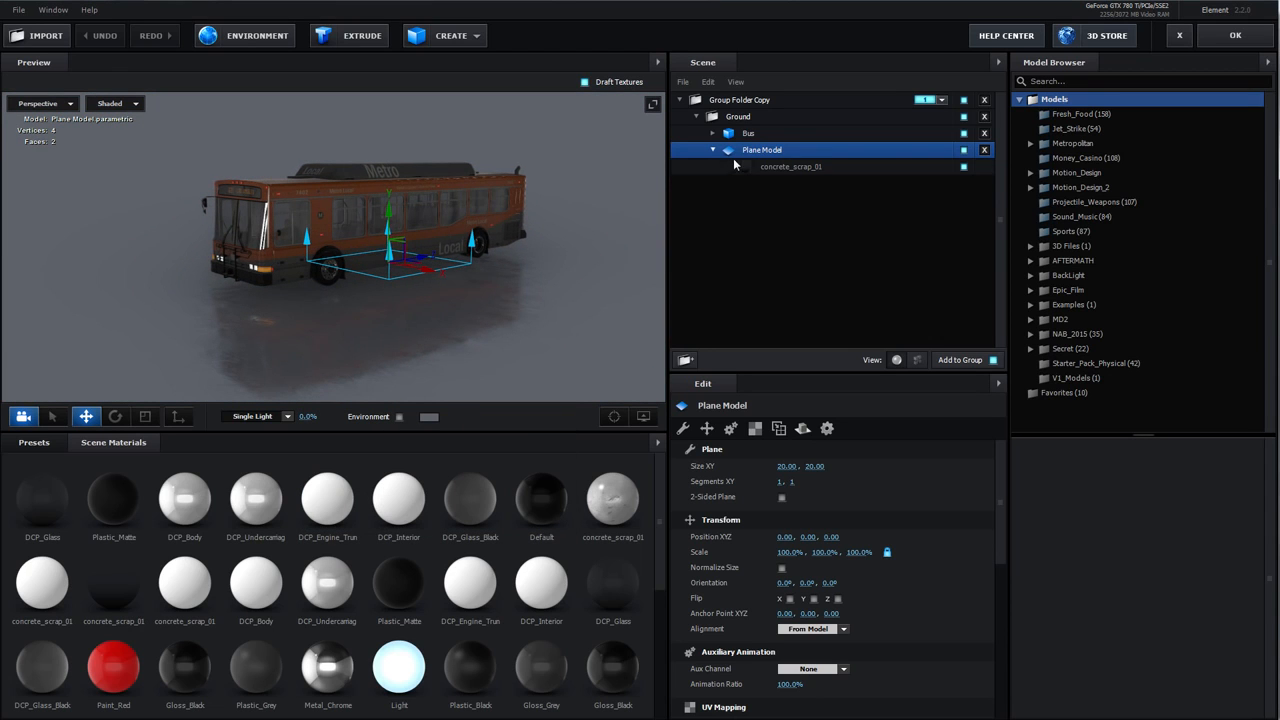
Set the Plane Model's reflect mode to Mirror Surface
click(803, 428)
click(823, 470)
click(815, 470)
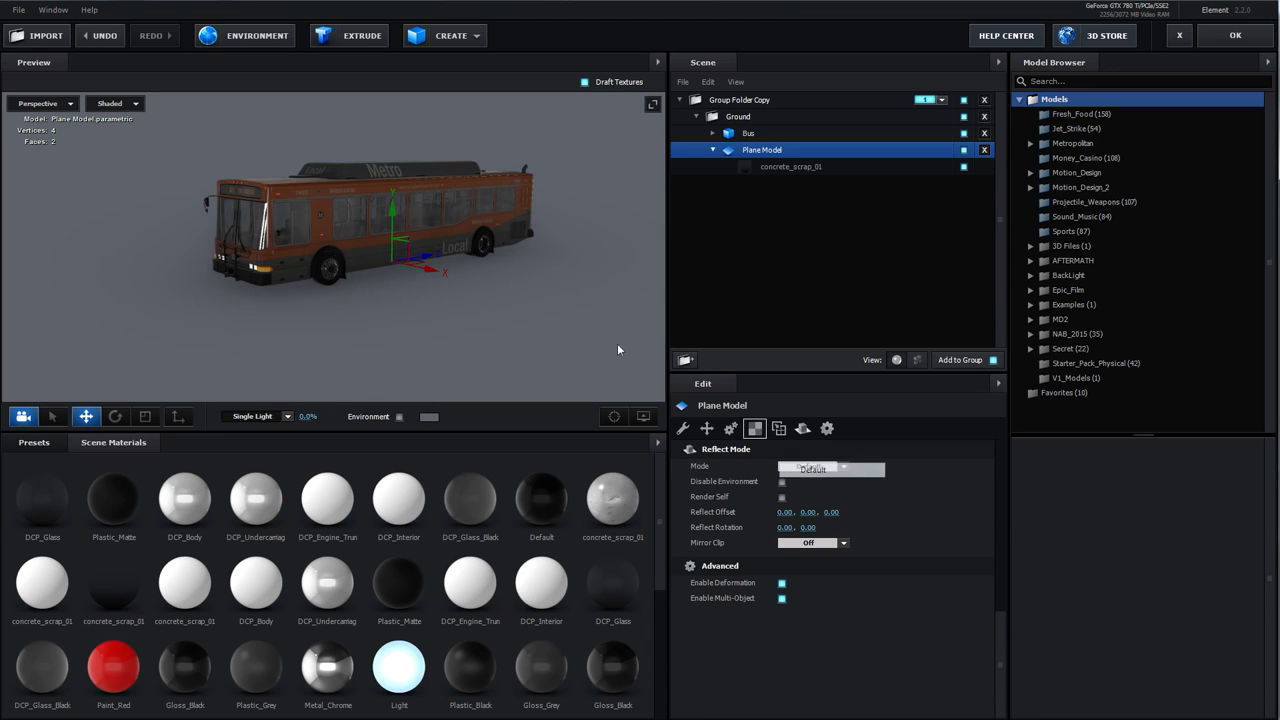
click(815, 467)
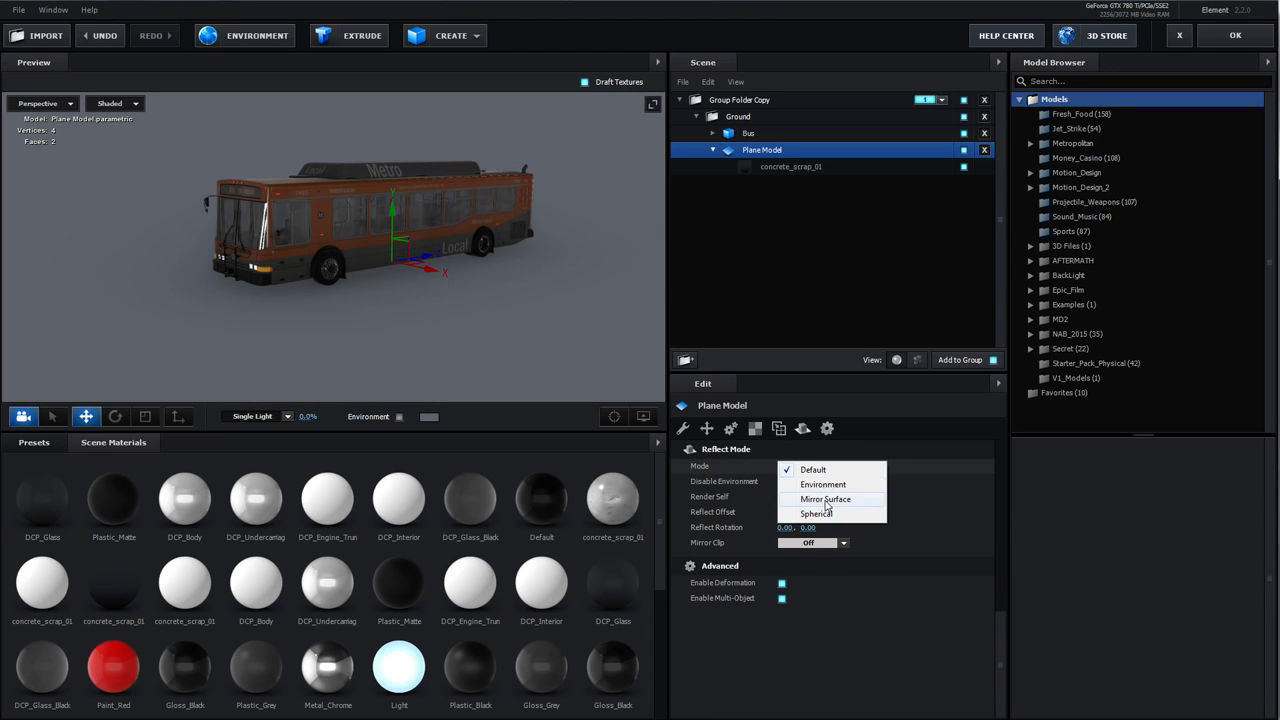
click(826, 502)
mouse_move(406, 312)
mouse_down()
mouse_move(439, 319)
mouse_move(406, 313)
mouse_up()
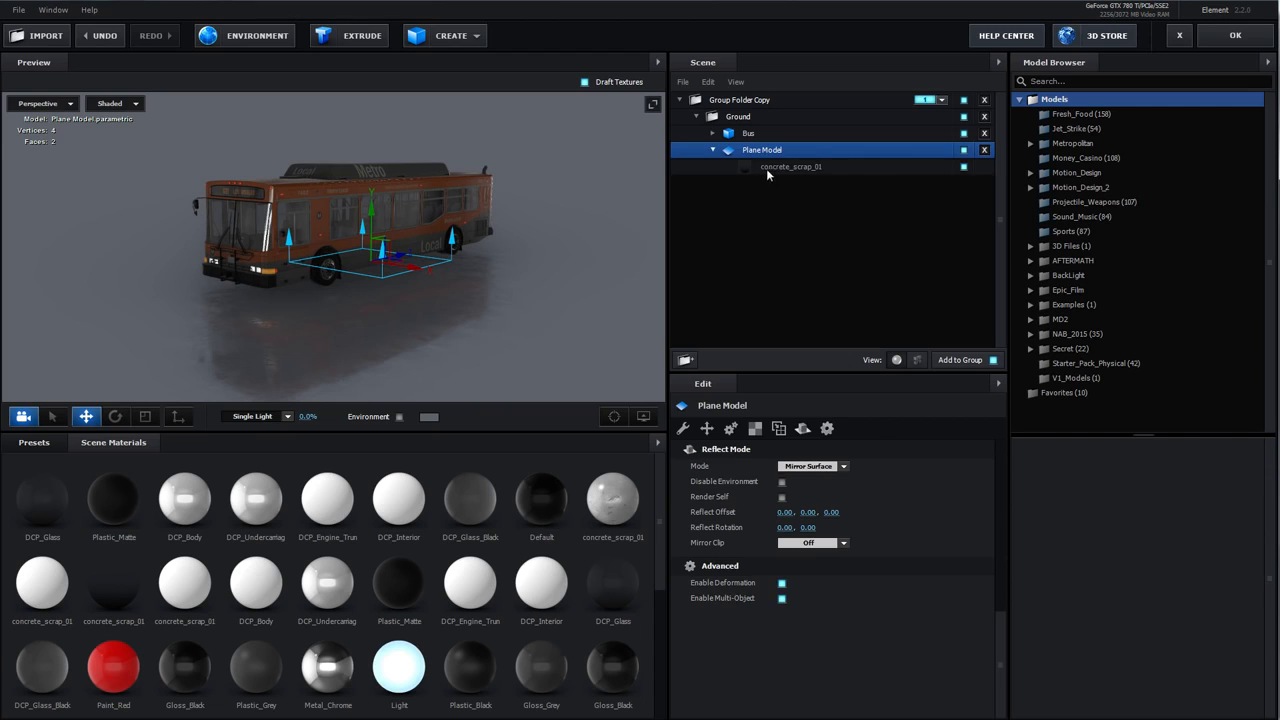
Open the concrete_scrap_01 material's advanced settings and turn off Matte Reflection
click(767, 168)
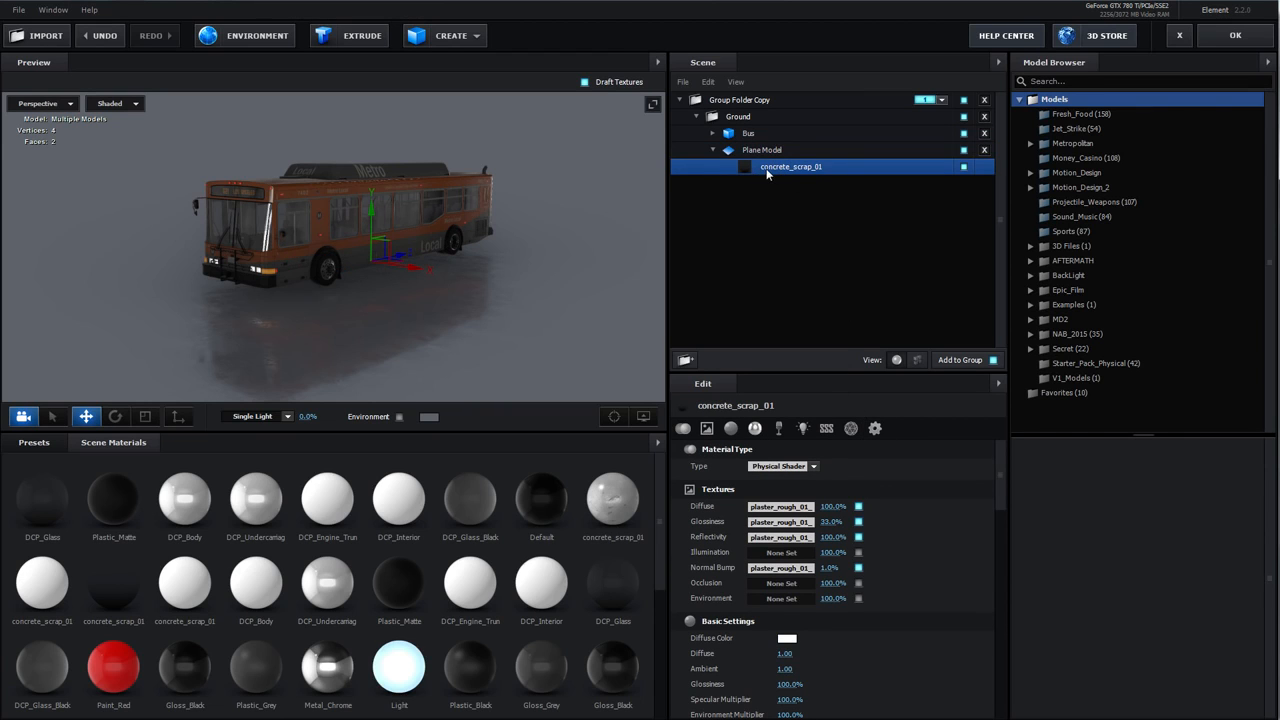
click(875, 428)
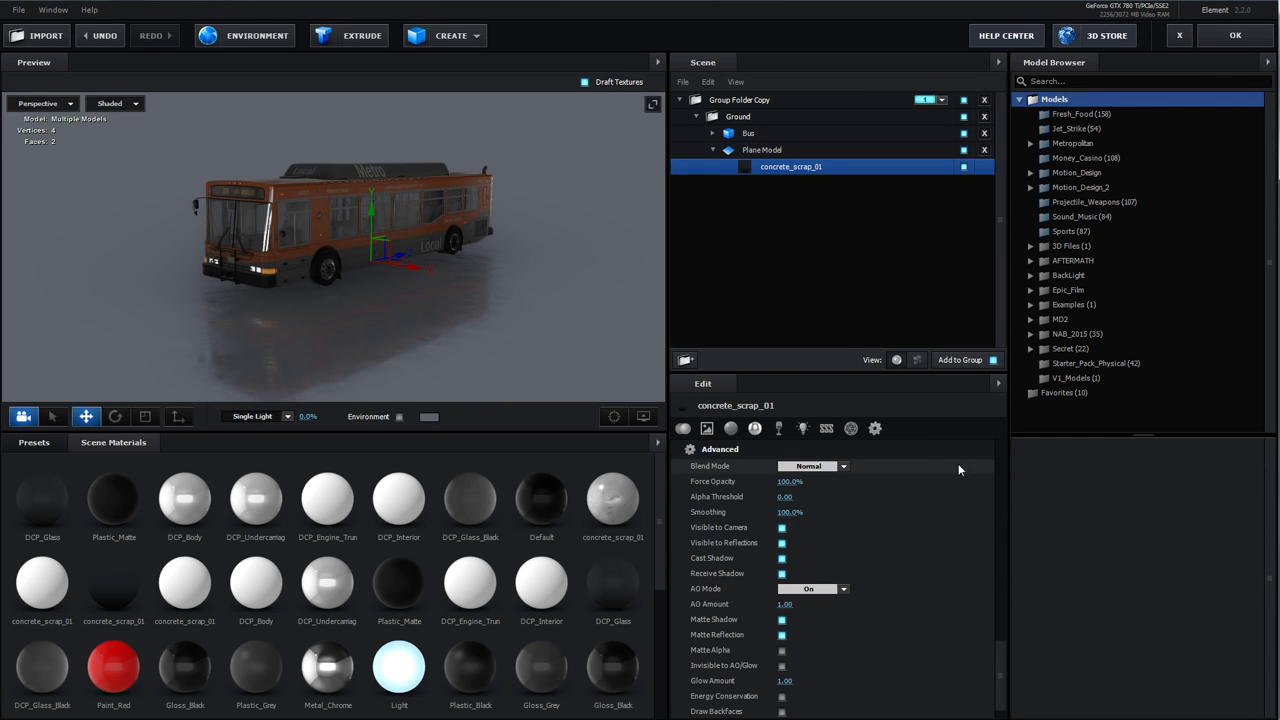
scroll(849, 520, down, 2)
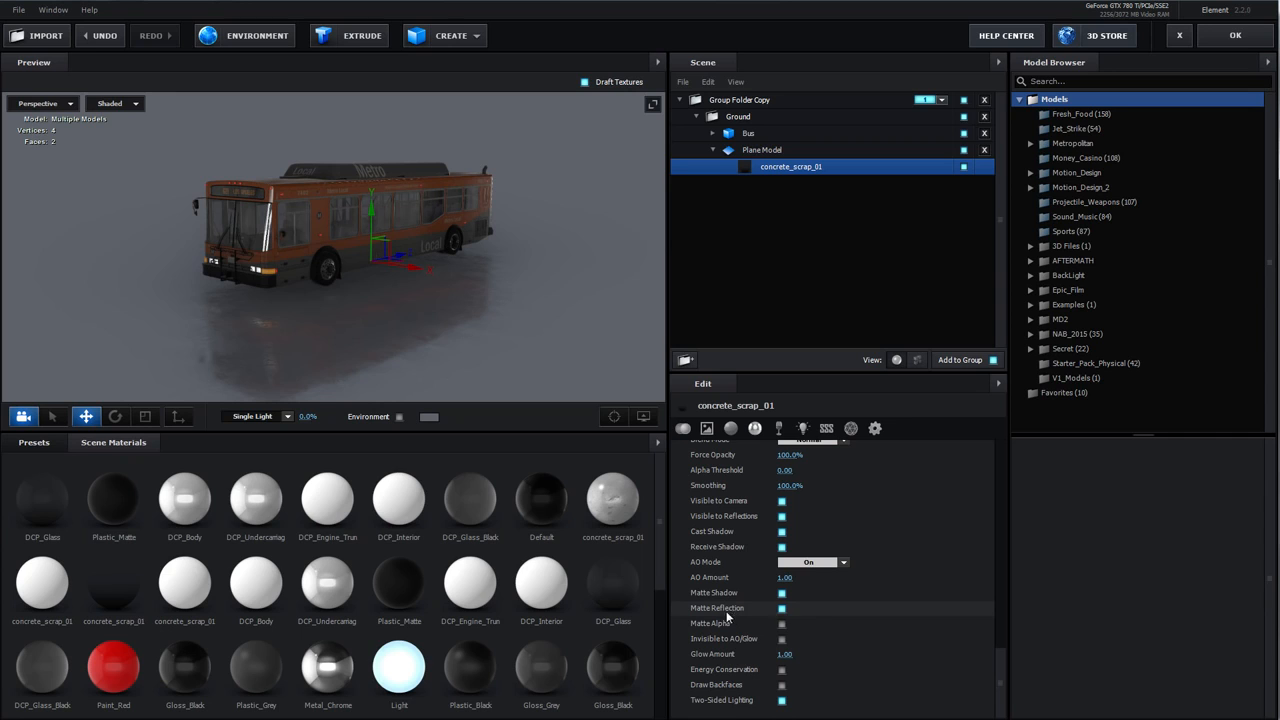
click(782, 609)
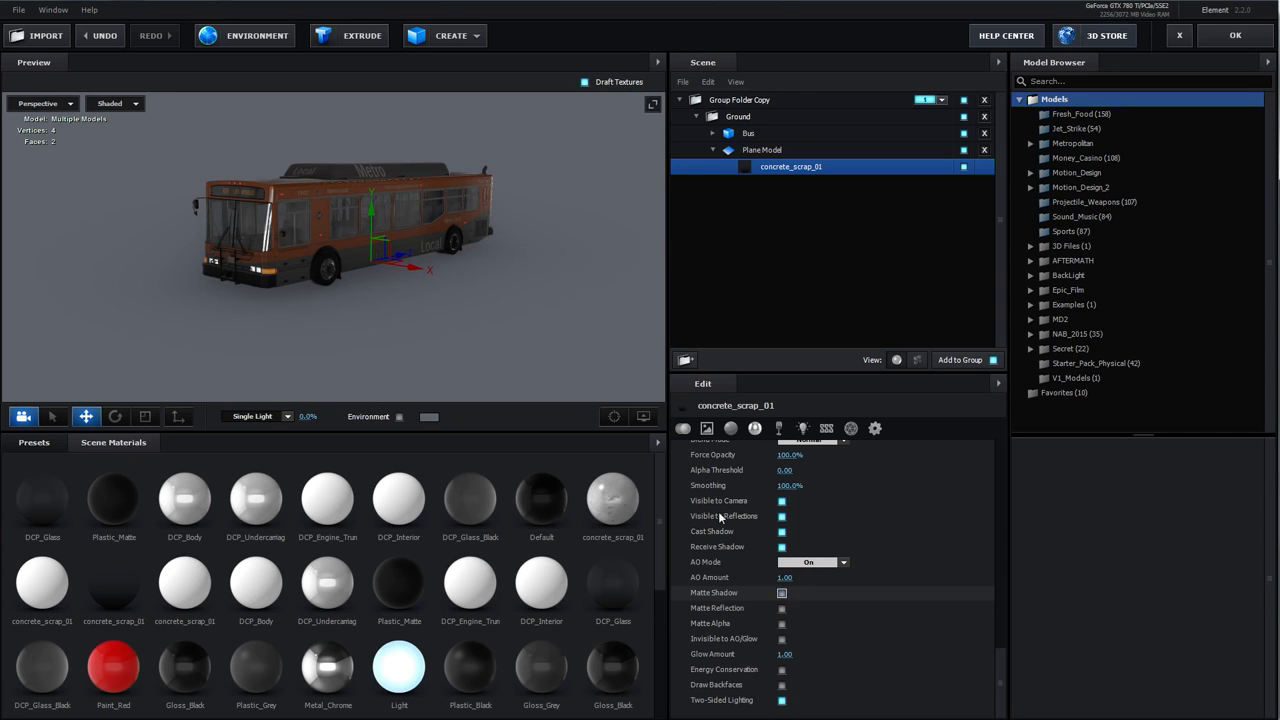
Turn on Matte Shadow for the concrete_scrap_01 material
drag(512, 301, 224, 286)
drag(349, 325, 448, 294)
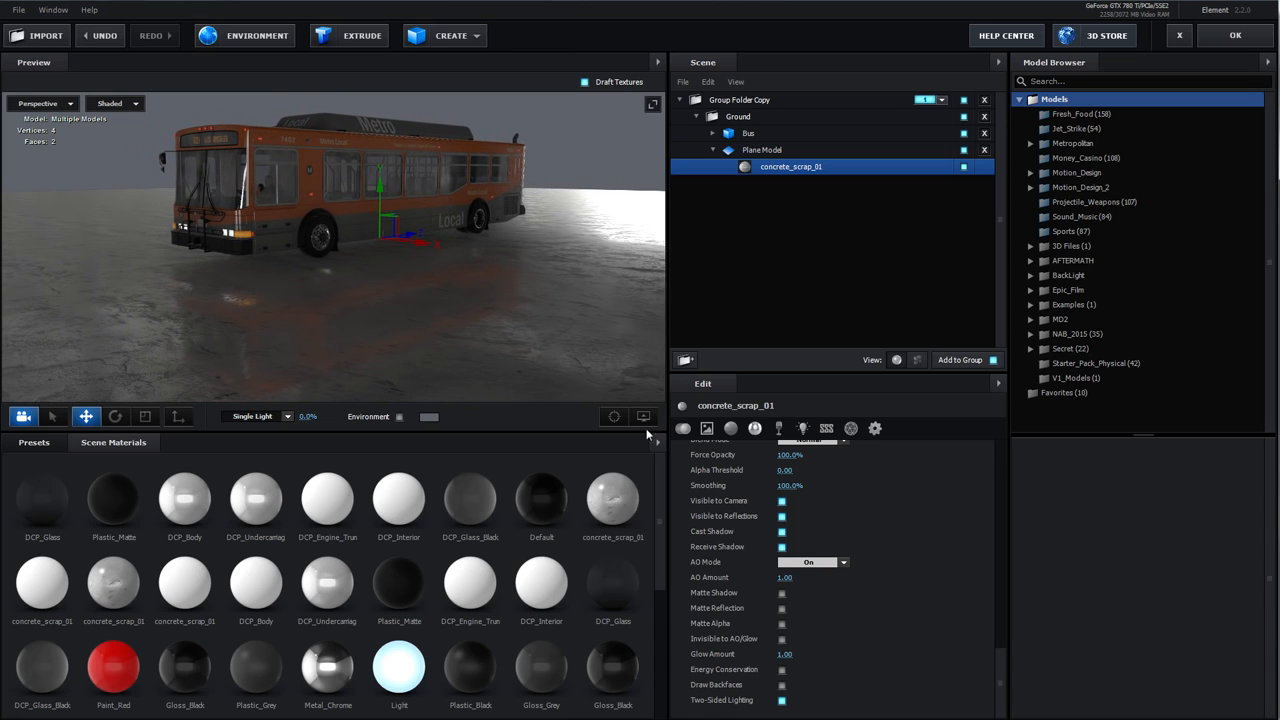
click(782, 593)
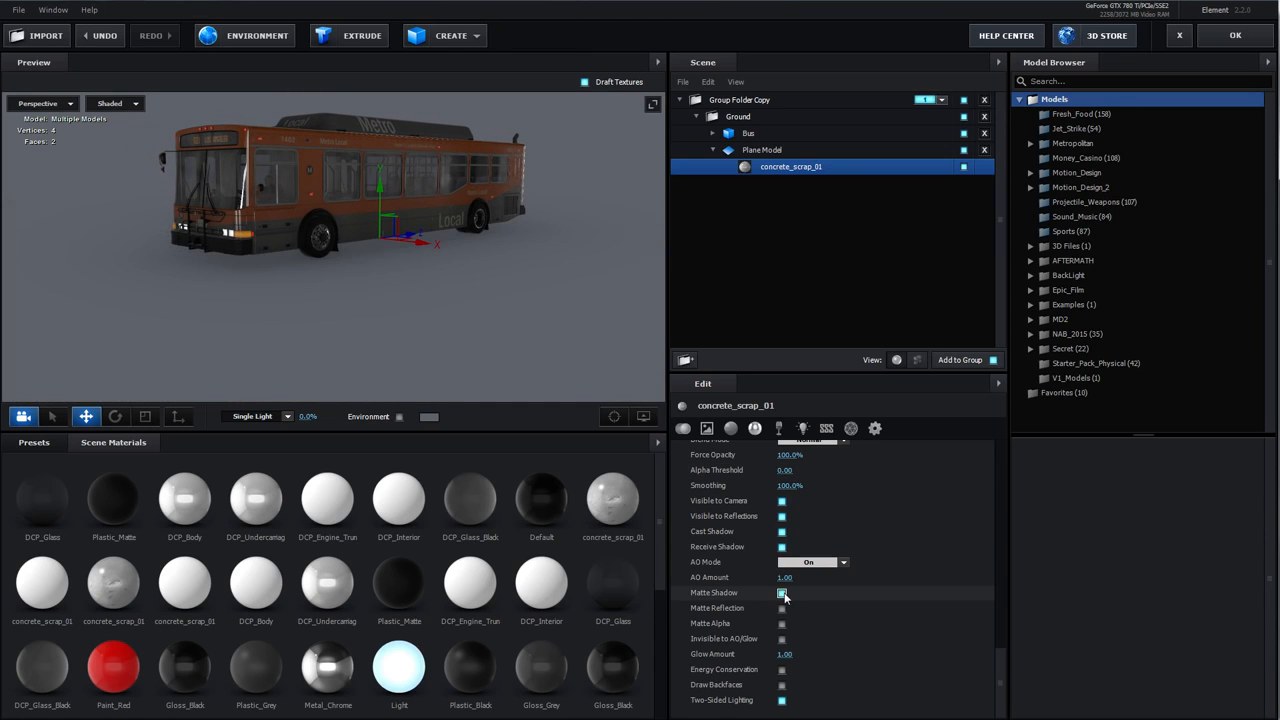
Turn Matte Reflection back on for the concrete_scrap_01 material
drag(329, 298, 288, 257)
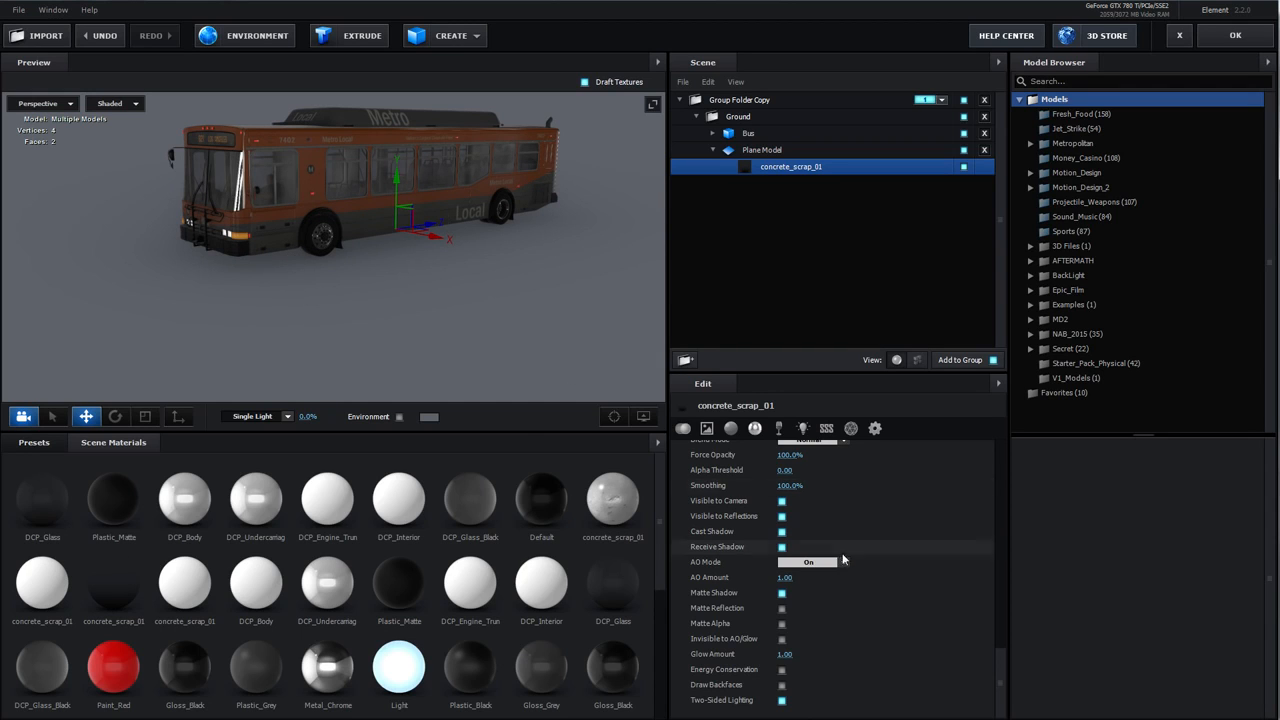
click(782, 608)
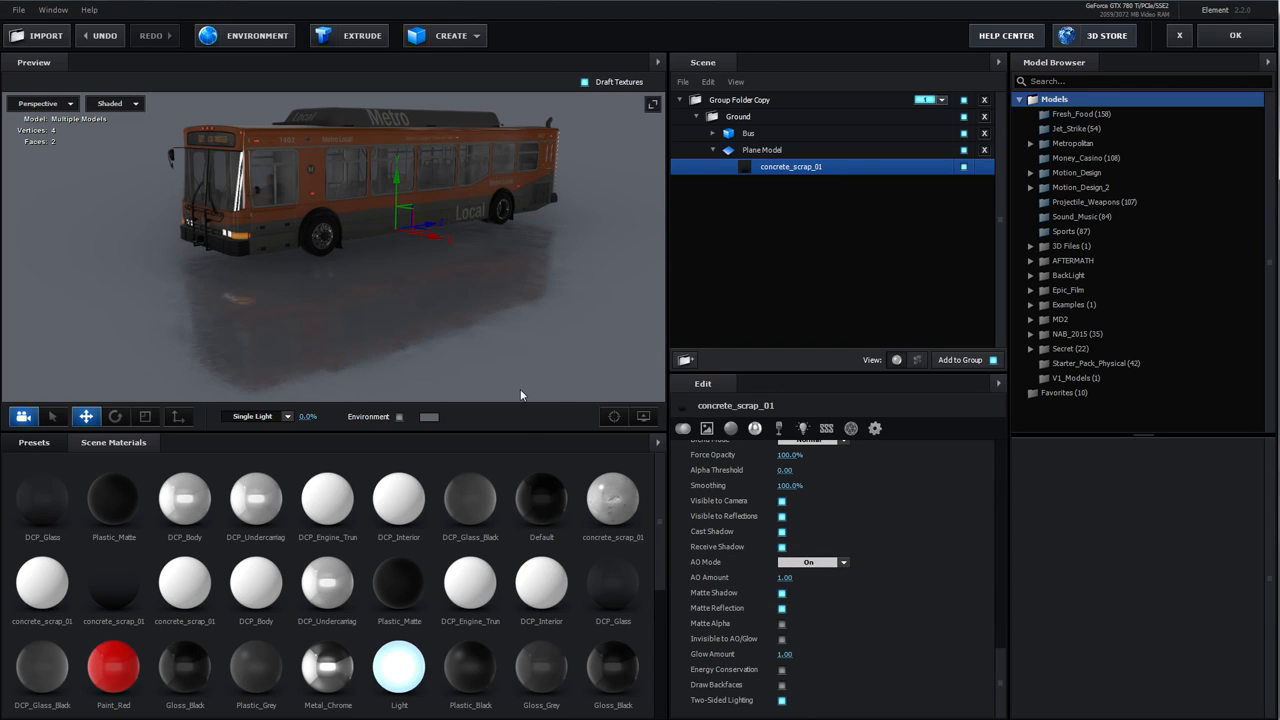
mouse_move(389, 315)
mouse_down()
mouse_move(354, 314)
mouse_move(376, 309)
mouse_up()
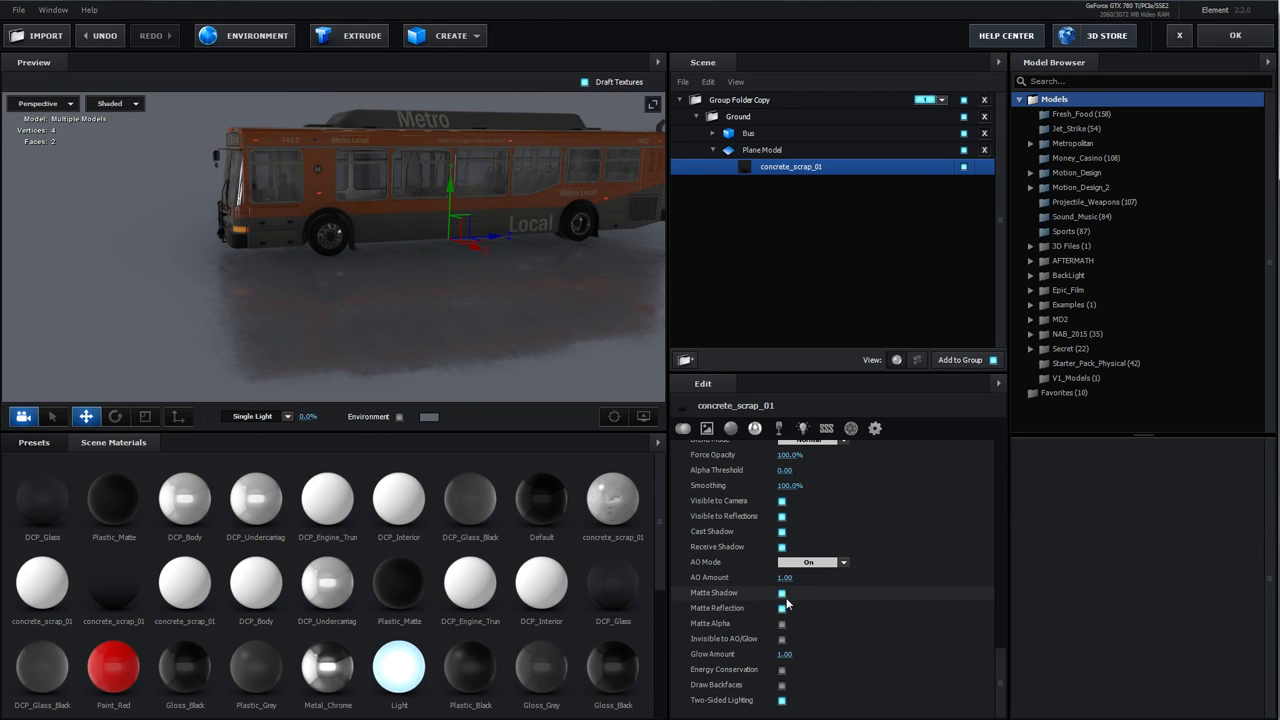
Apply the Scene Setup, set the Element output to show the Dynamic Reflection pass and solo the Element layer
click(1235, 35)
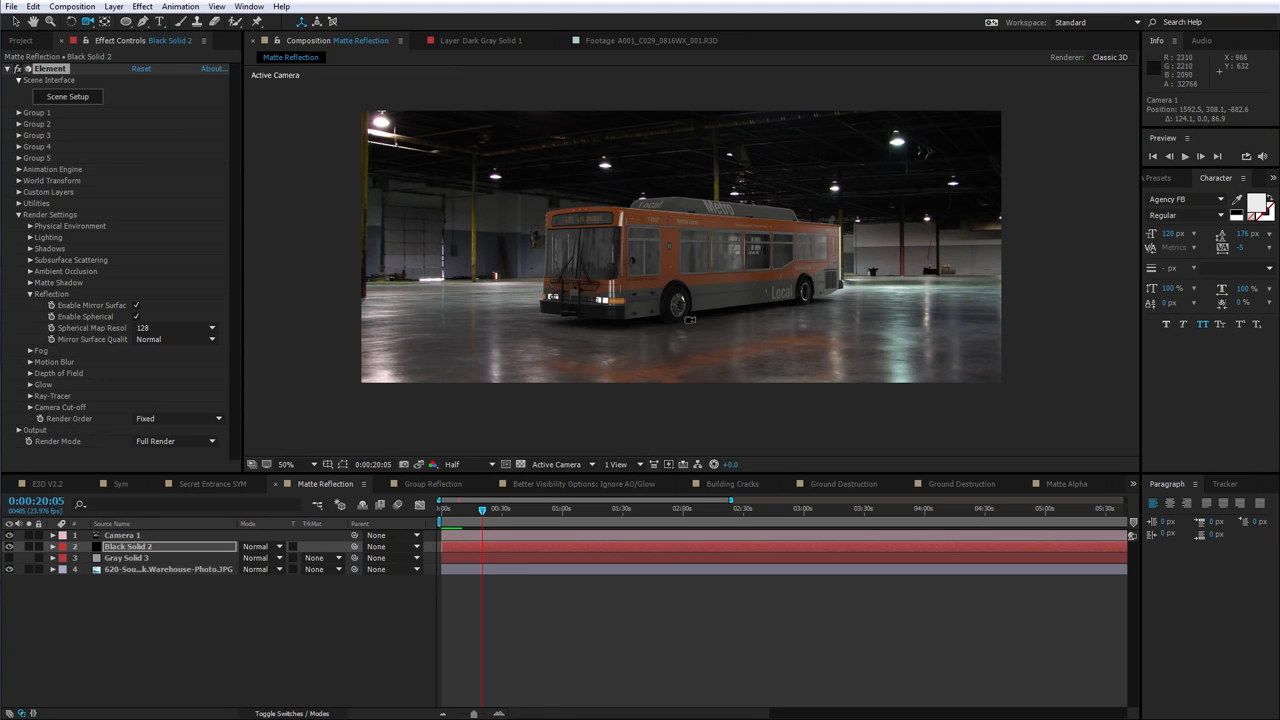
drag(726, 340, 709, 340)
click(17, 430)
scroll(90, 380, down, 5)
click(178, 272)
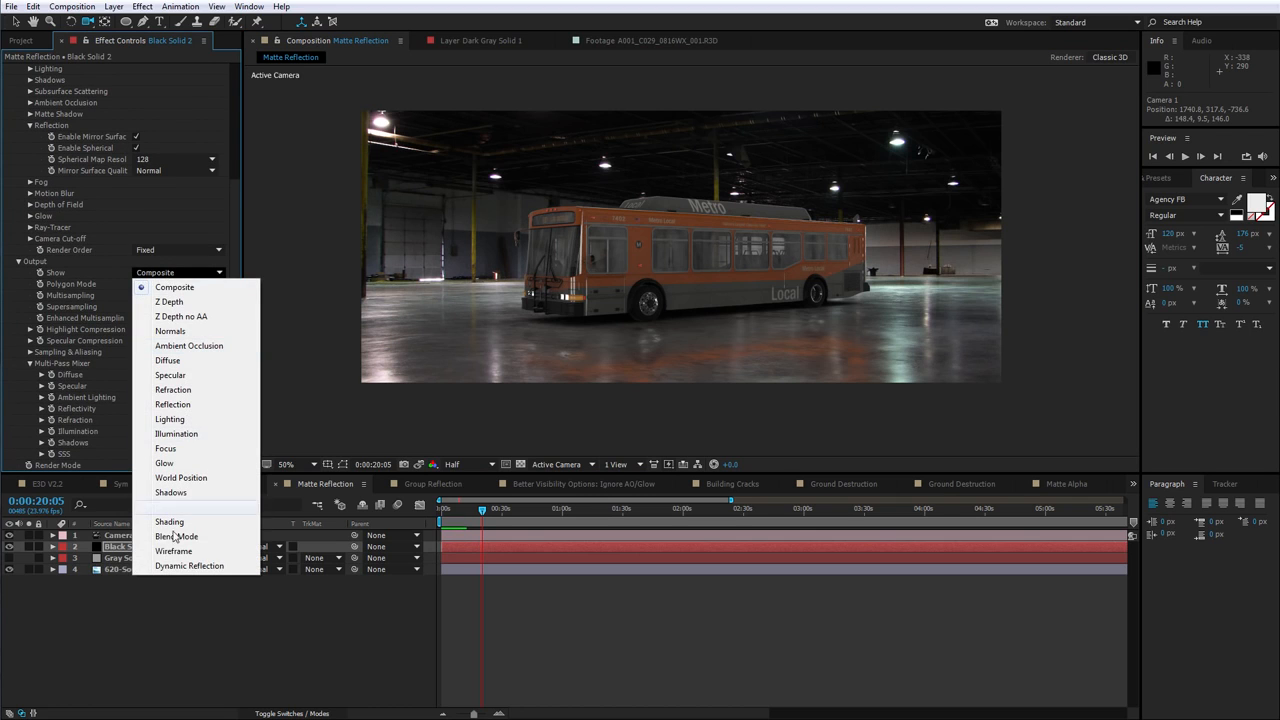
click(195, 566)
click(28, 546)
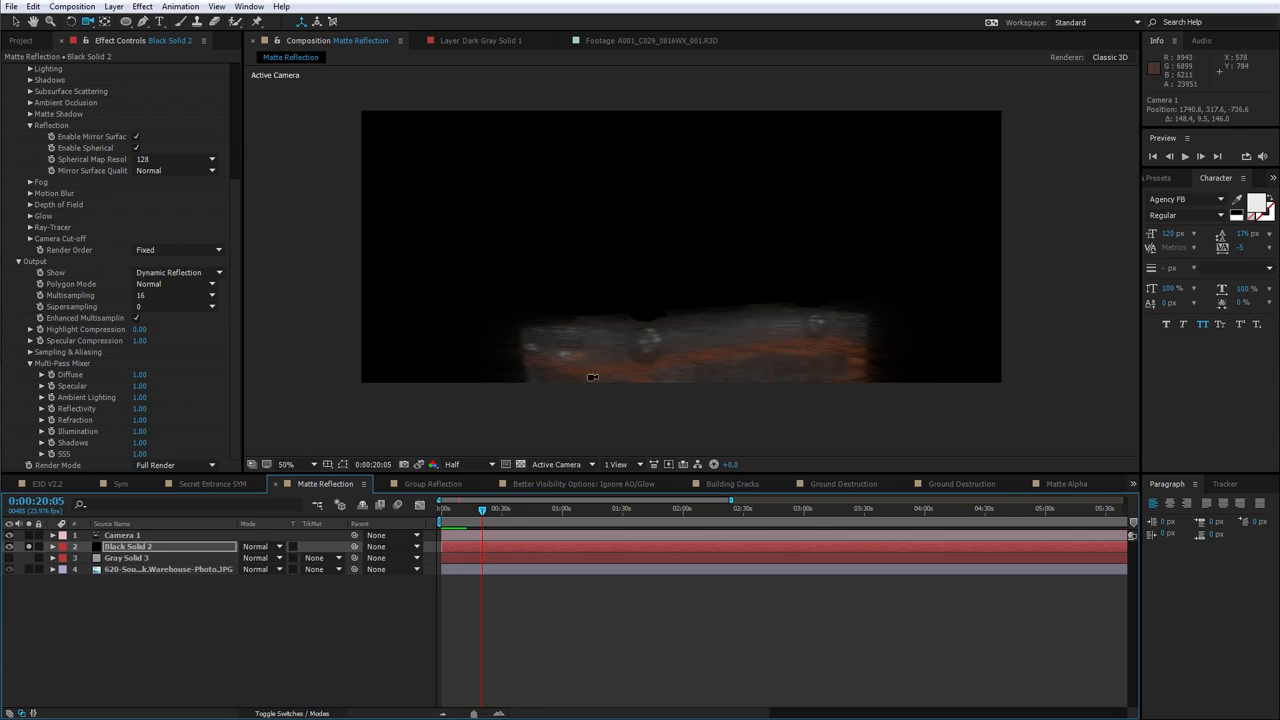
Inspect the dynamic reflection pass at another time and camera angle, undoing the camera orbit
drag(484, 511, 451, 514)
drag(666, 386, 680, 389)
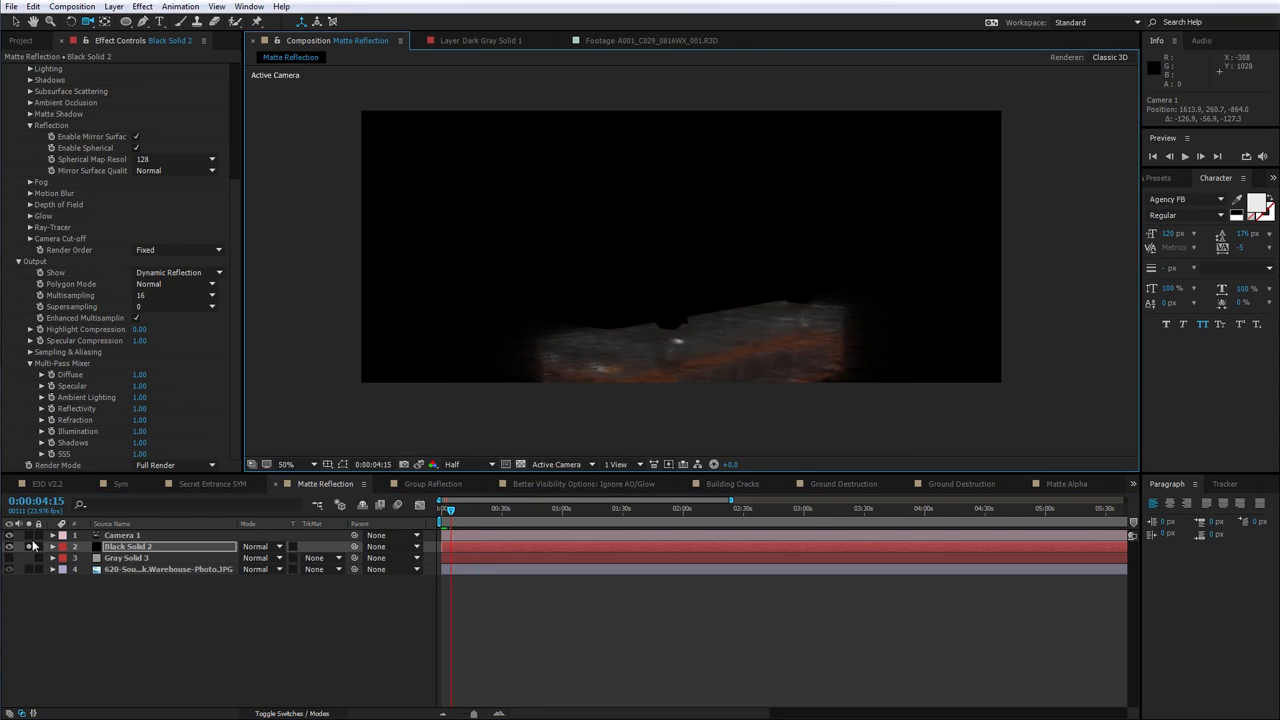
key(ctrl+z)
Switch the Element output back to Composite and unsolo the Element layer
click(160, 272)
click(166, 289)
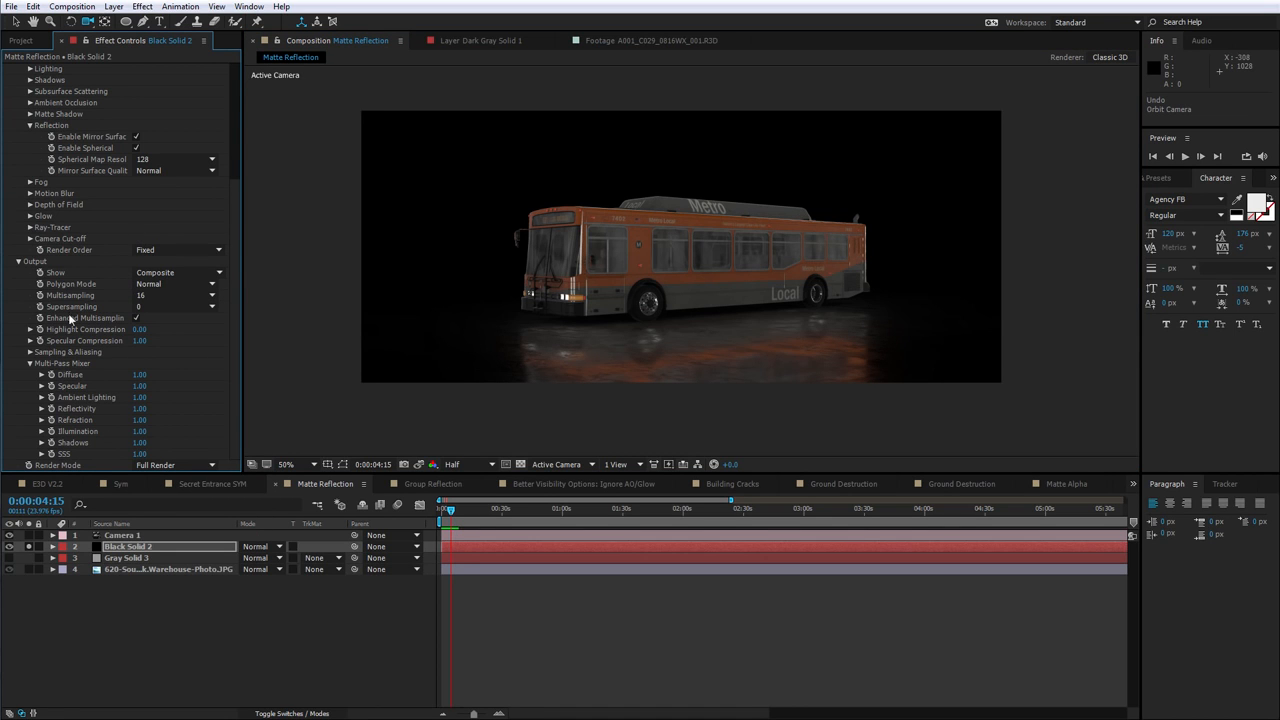
click(28, 547)
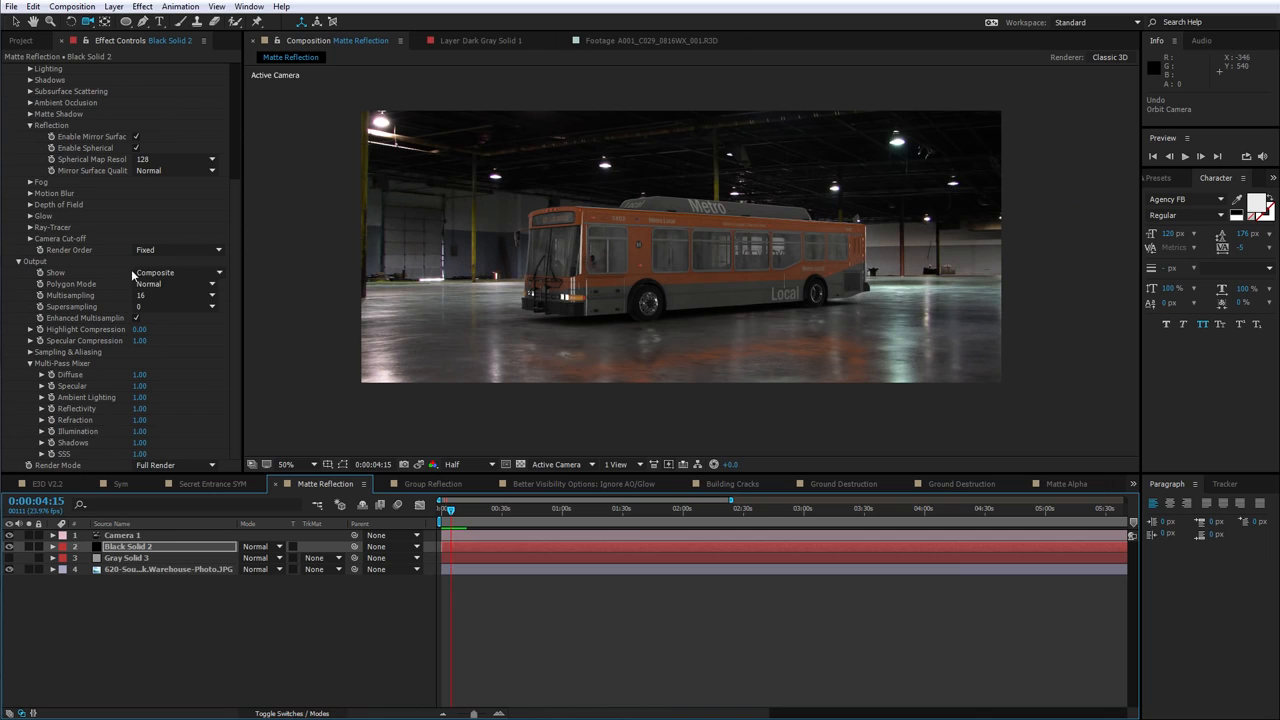
Examine the Mirror Surface Quality options without changing them
click(160, 171)
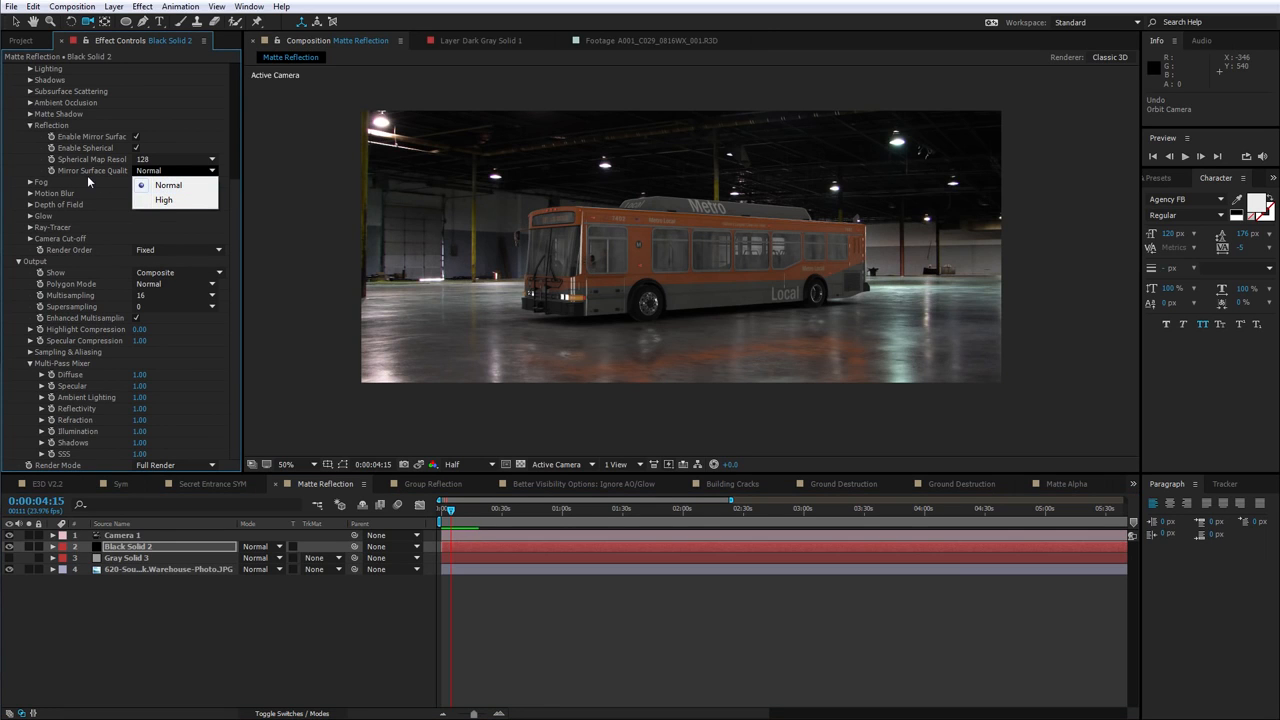
click(586, 335)
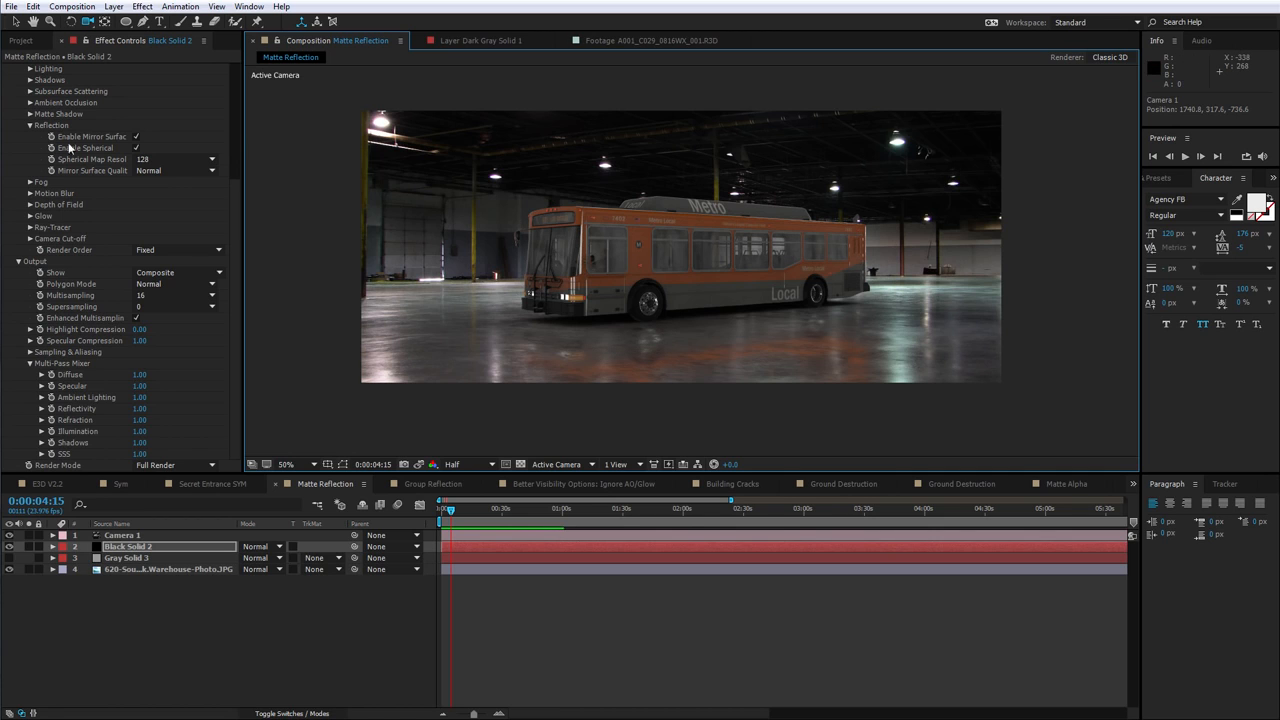
click(168, 171)
click(88, 172)
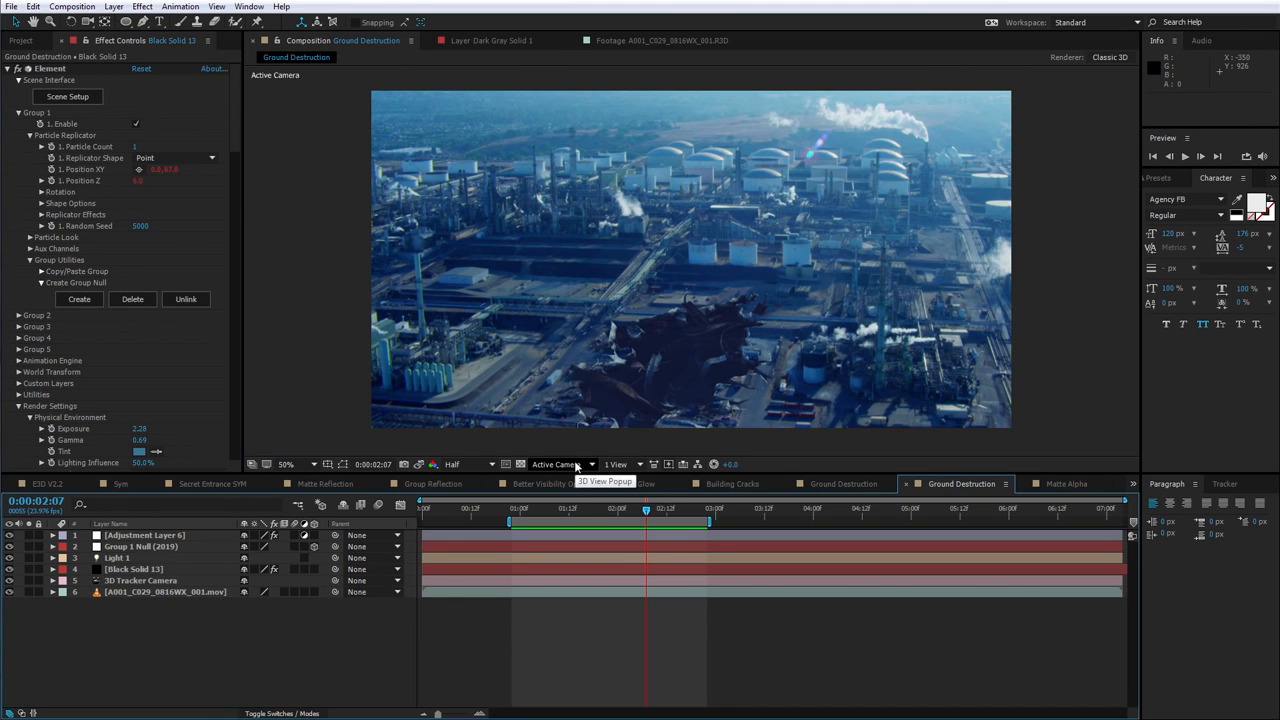
Preview the Ground Destruction comp and solo the Element layer to inspect it over the transparency grid
key(space)
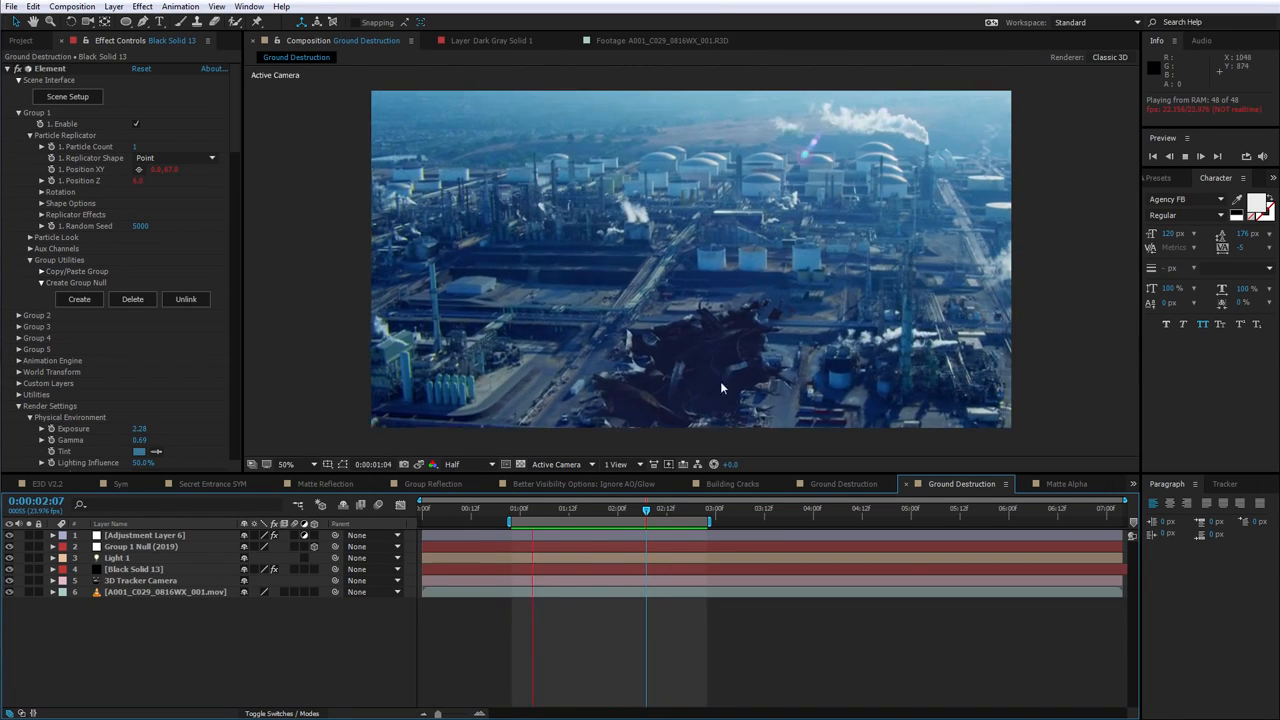
key(space)
click(28, 569)
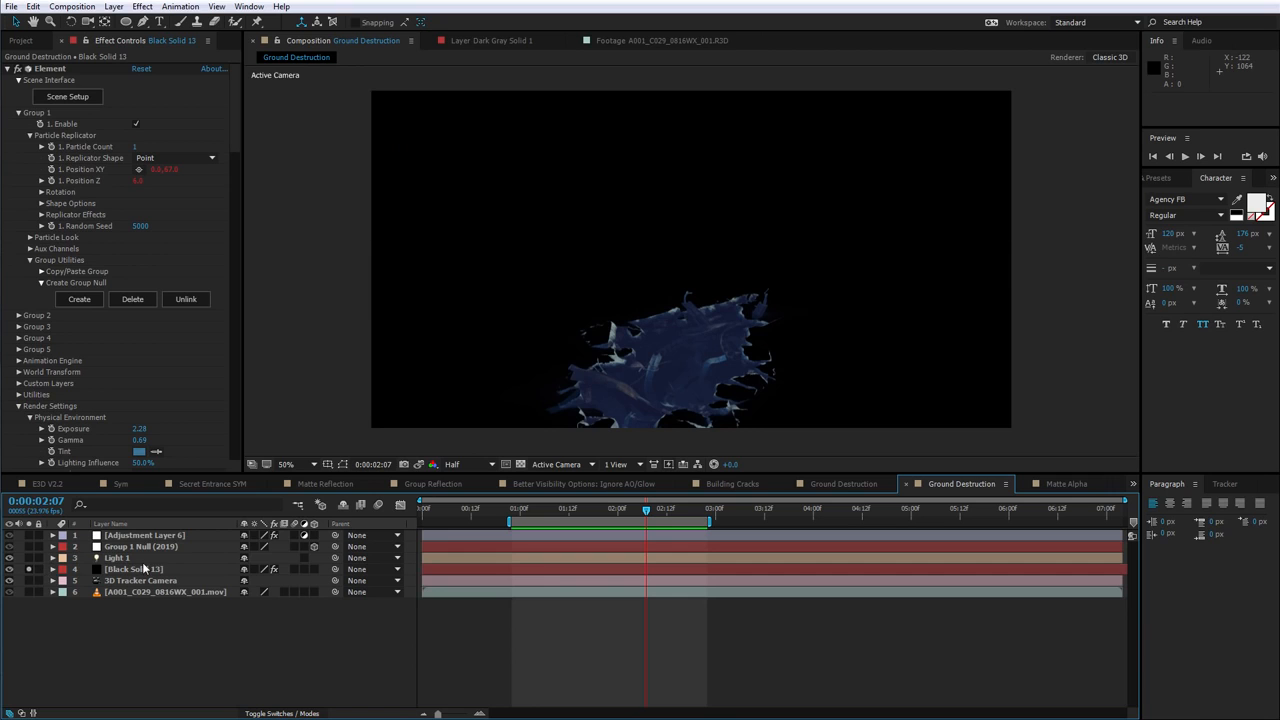
click(143, 569)
click(520, 464)
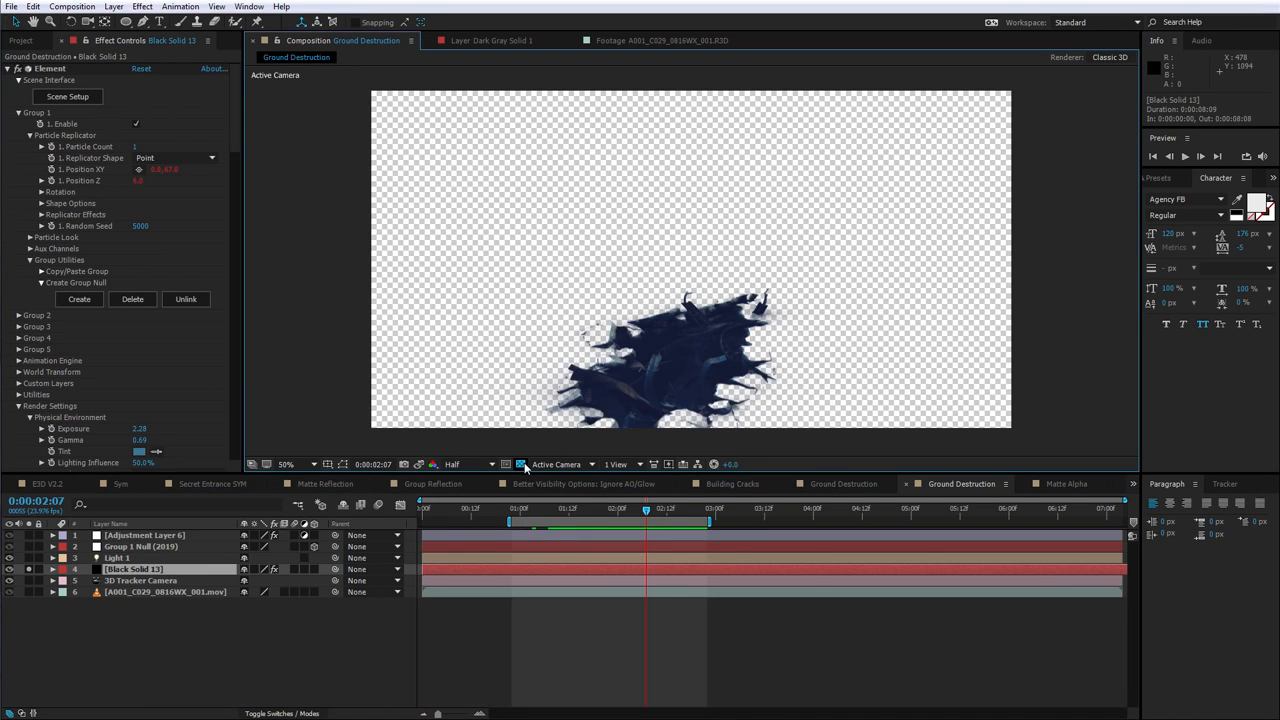
click(528, 465)
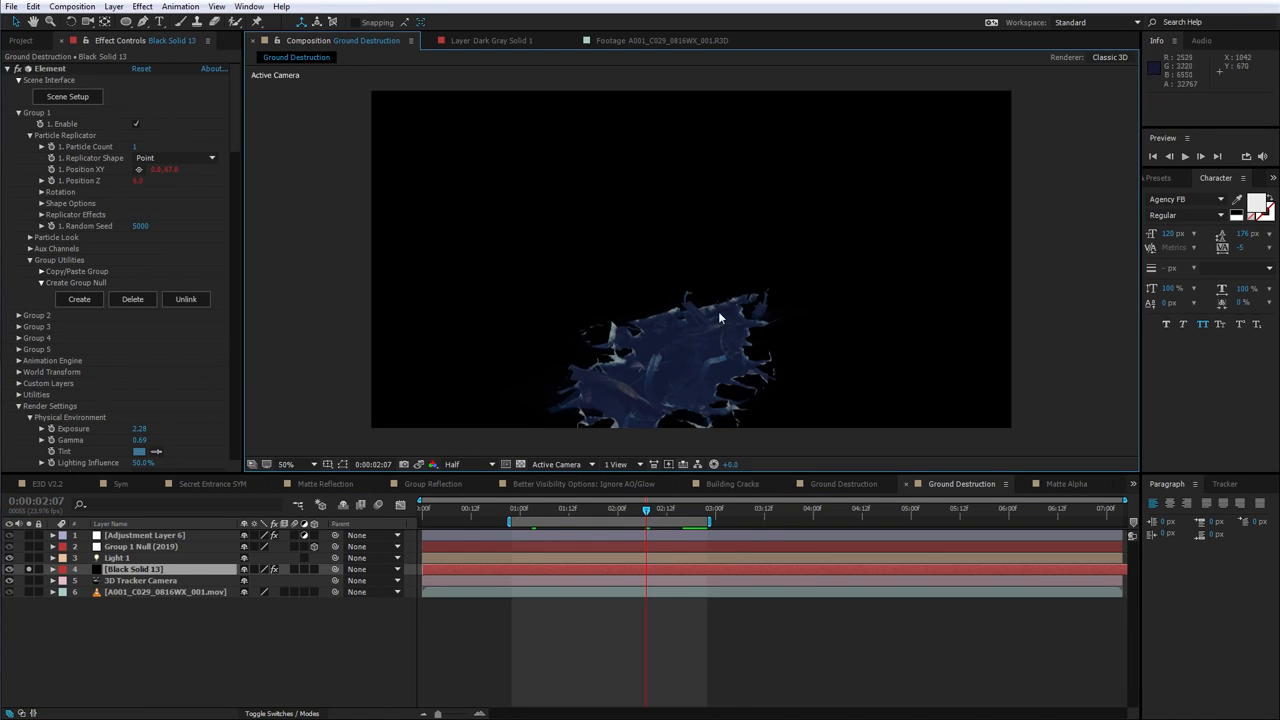
key(space)
Zoom into the viewer to inspect the crater close up with and without the background footage
scroll(779, 320, up, 4)
drag(503, 280, 644, 148)
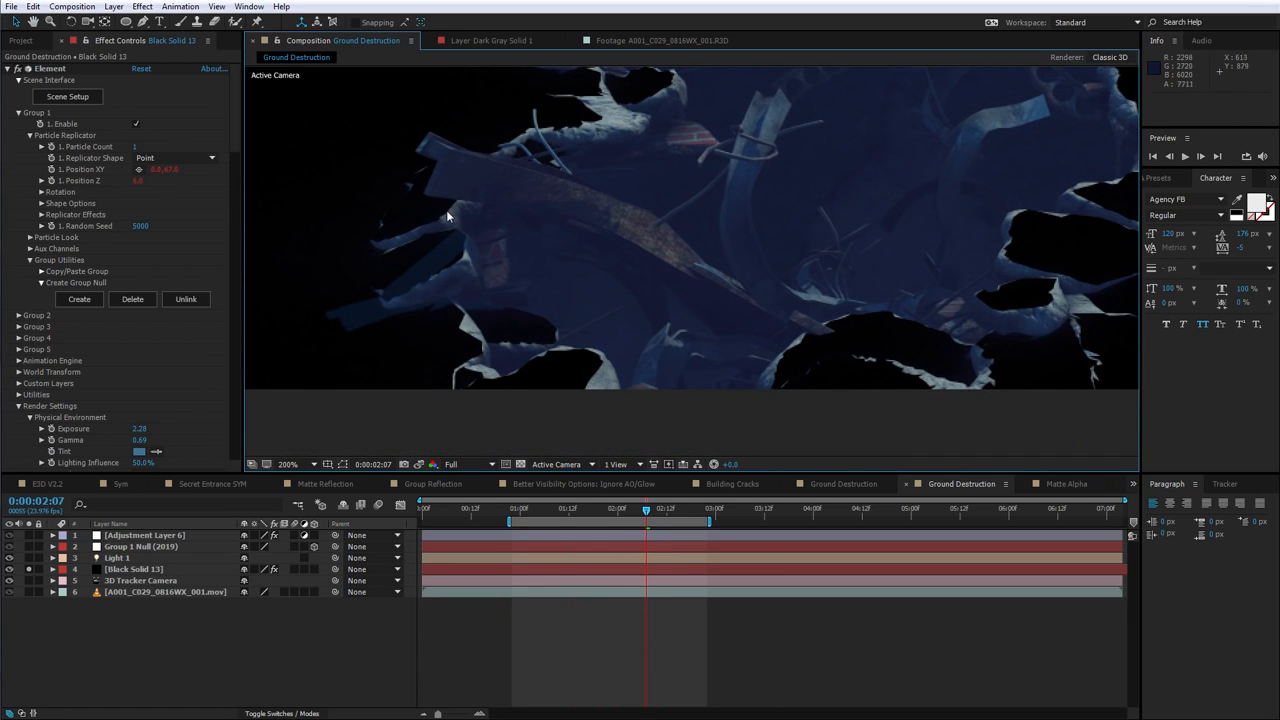
scroll(744, 266, down, 2)
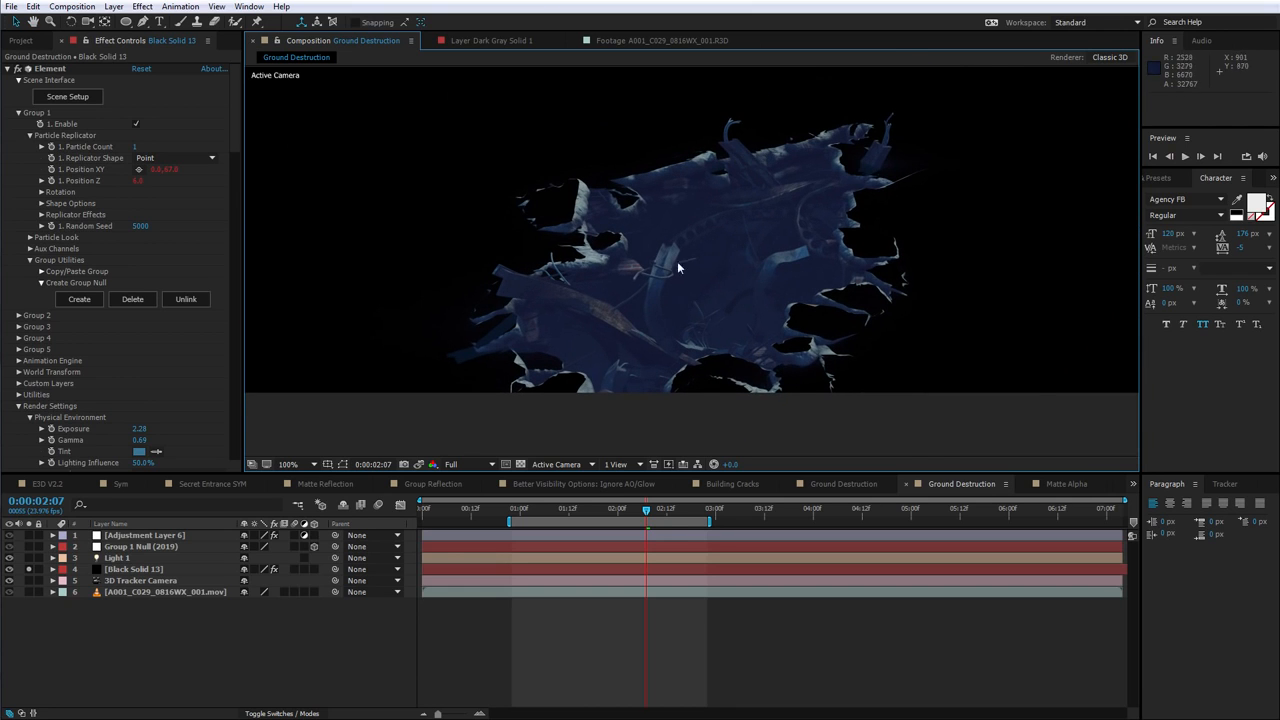
scroll(578, 155, up, 2)
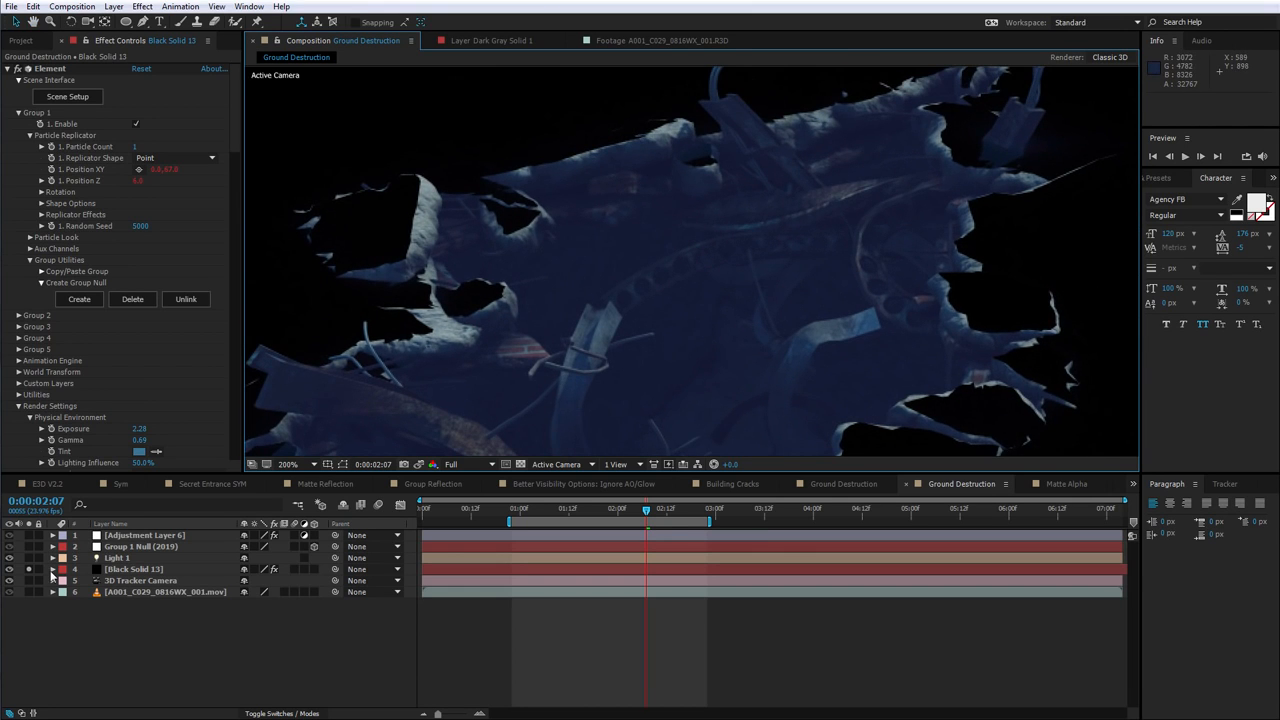
click(28, 569)
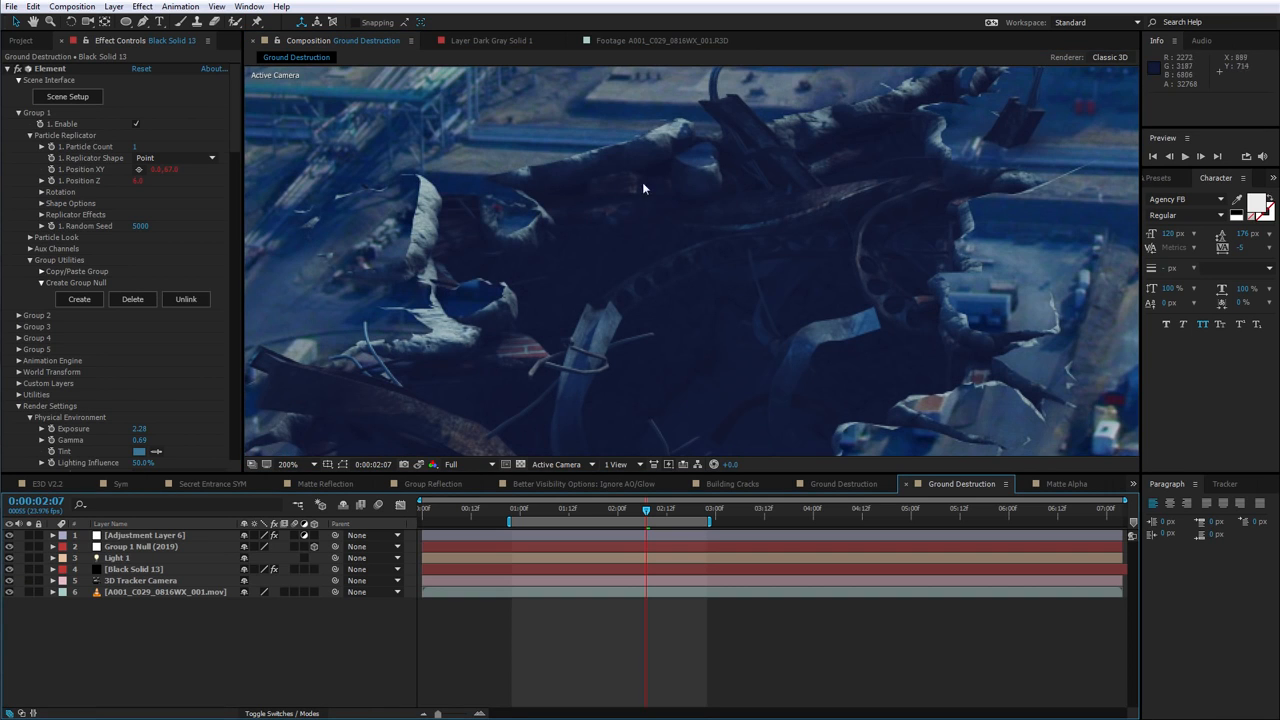
scroll(518, 258, down, 3)
scroll(541, 290, up, 1)
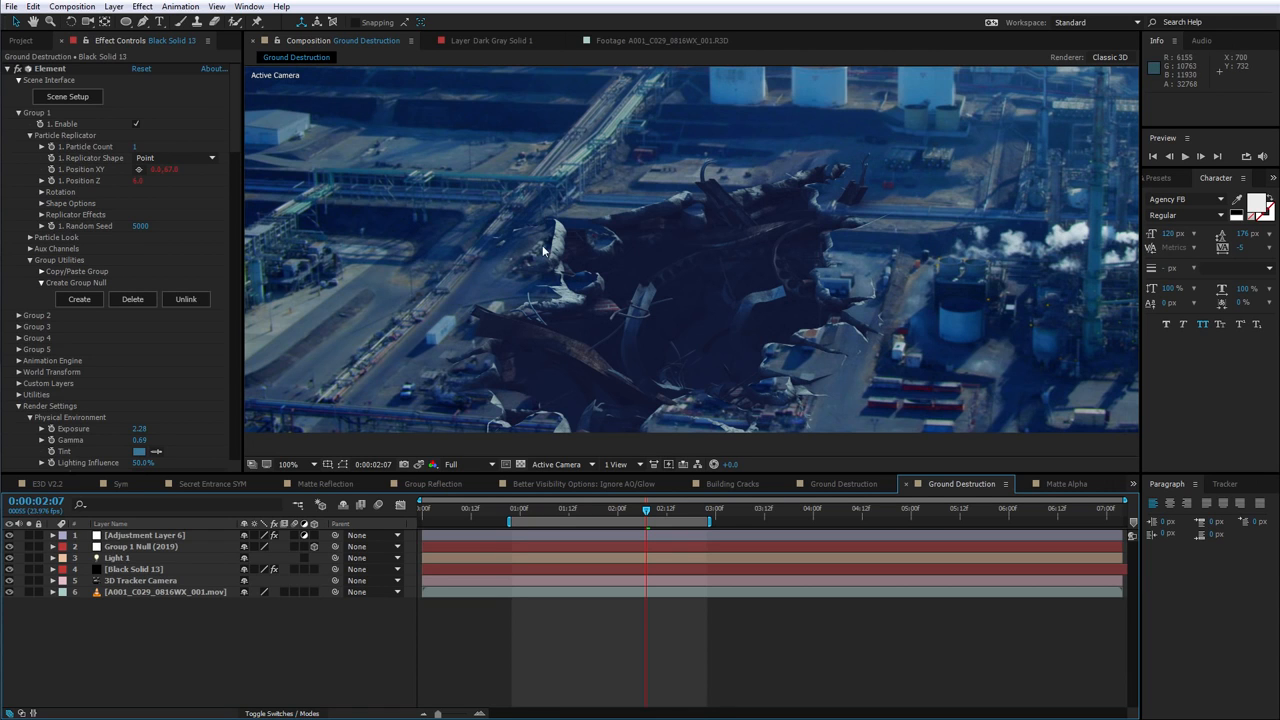
scroll(547, 248, up, 1)
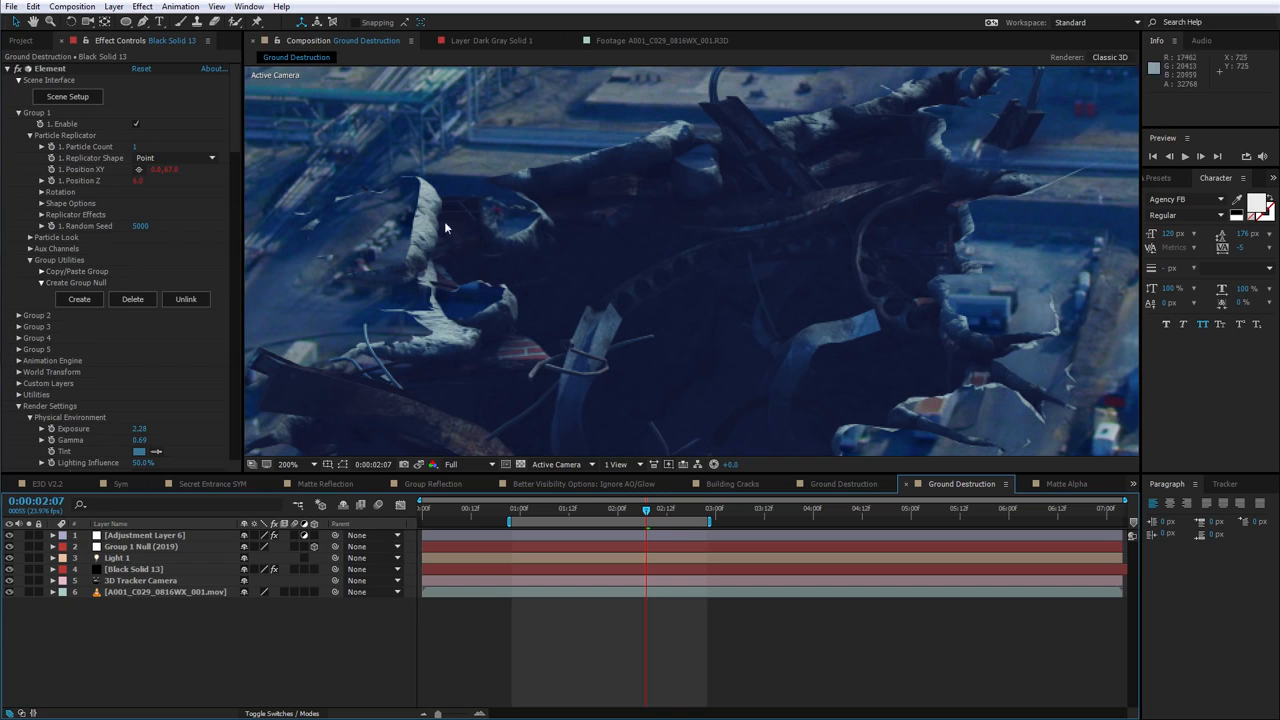
scroll(454, 255, down, 1)
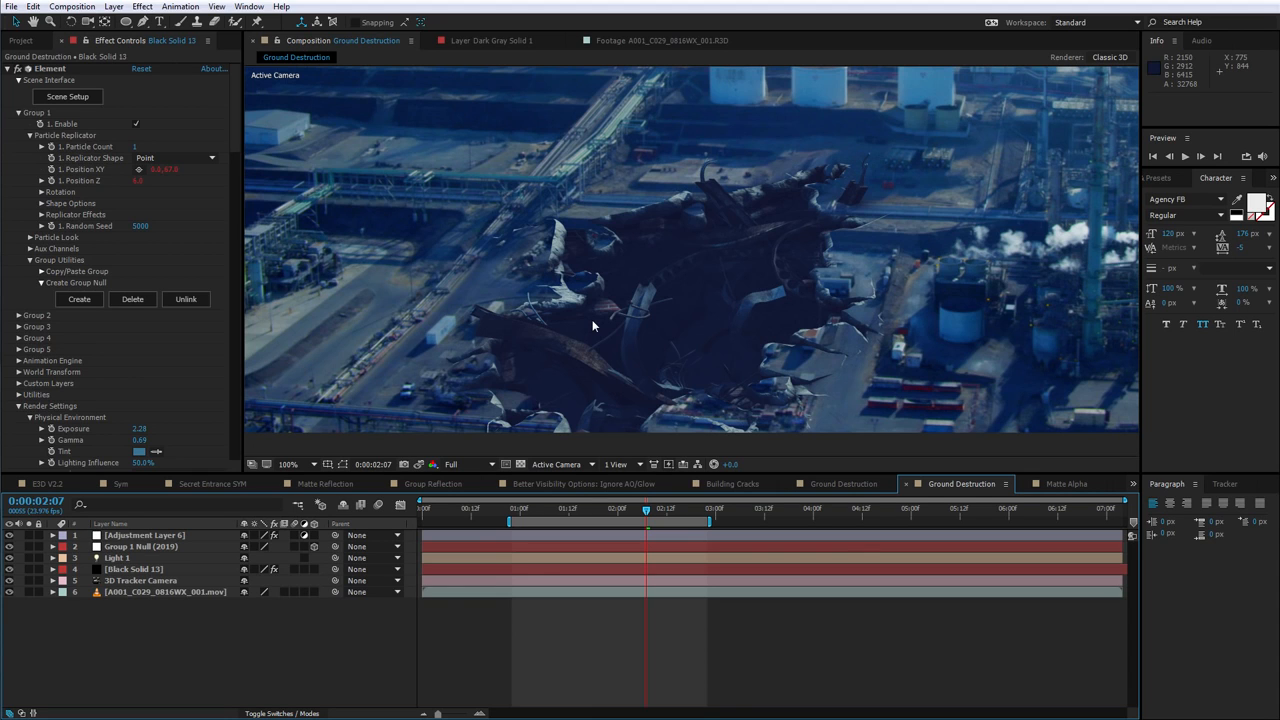
Open the Element Scene Setup and orbit the preview around the crater model
click(78, 98)
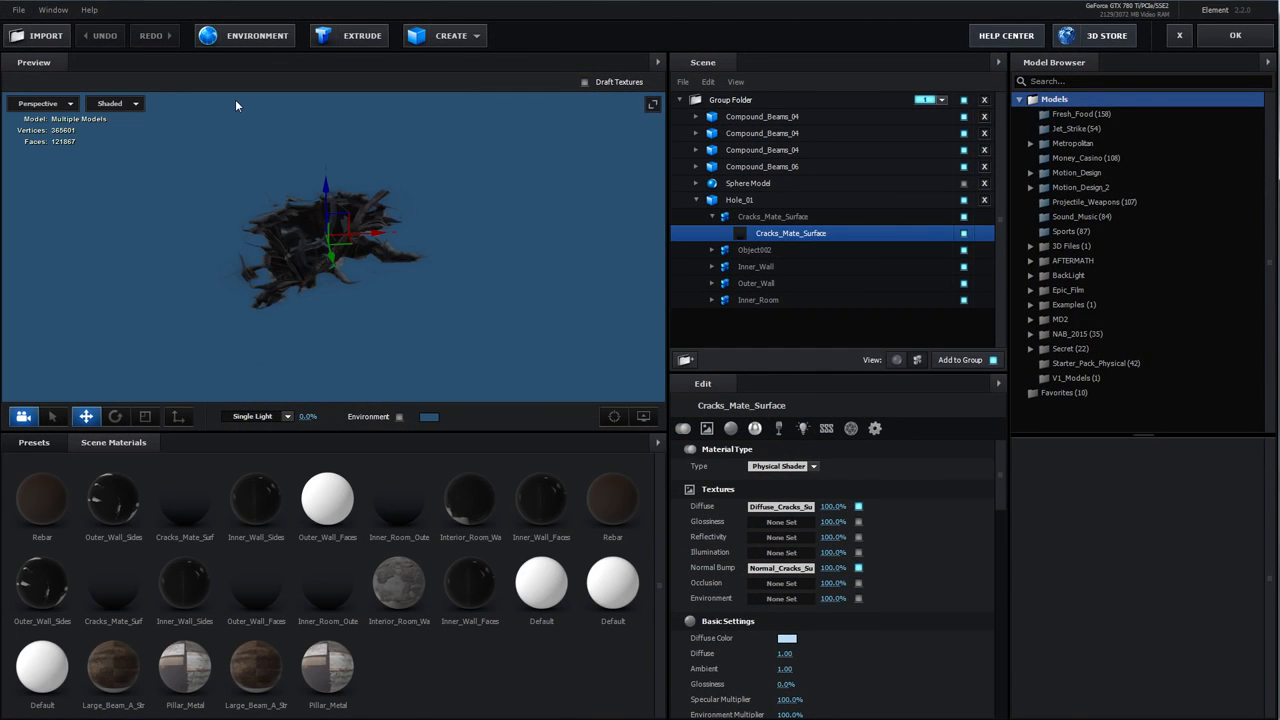
drag(424, 262, 375, 303)
scroll(369, 316, up, 5)
scroll(380, 300, down, 5)
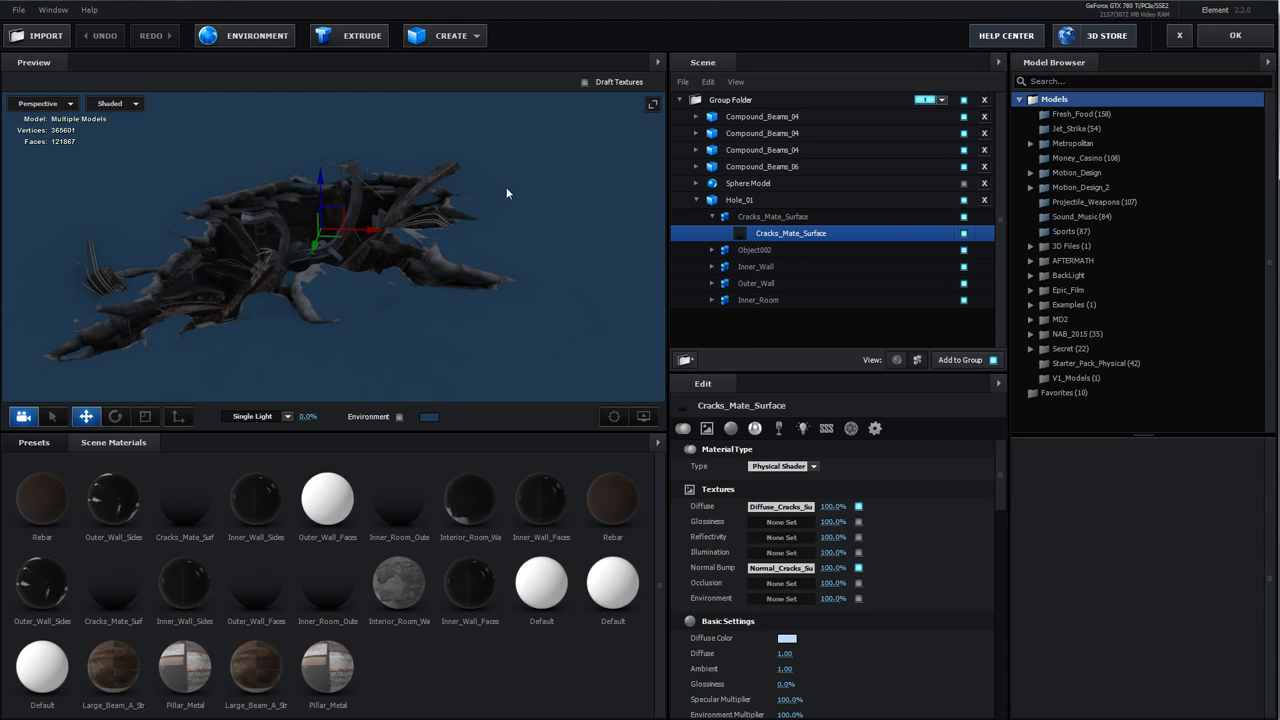
Reset the Cracks_Mate_Surface material and undo the reset
right_click(762, 237)
click(776, 243)
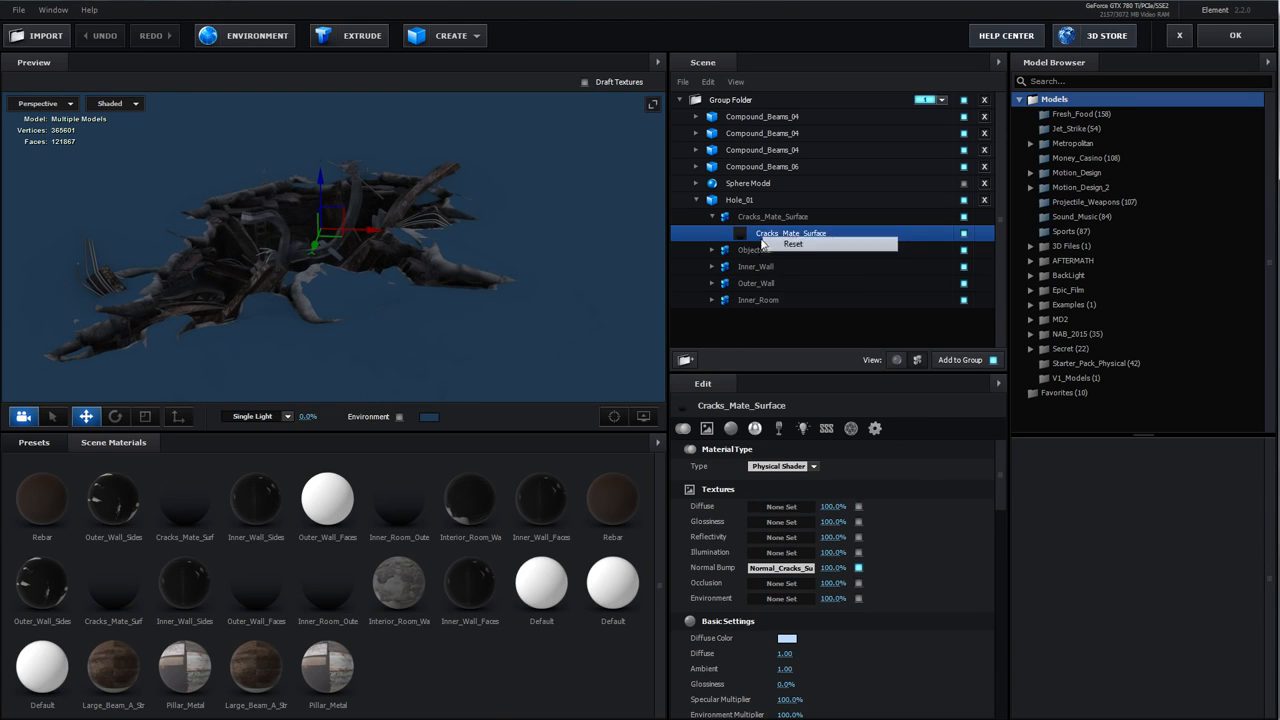
drag(508, 239, 284, 276)
drag(413, 288, 400, 130)
click(113, 37)
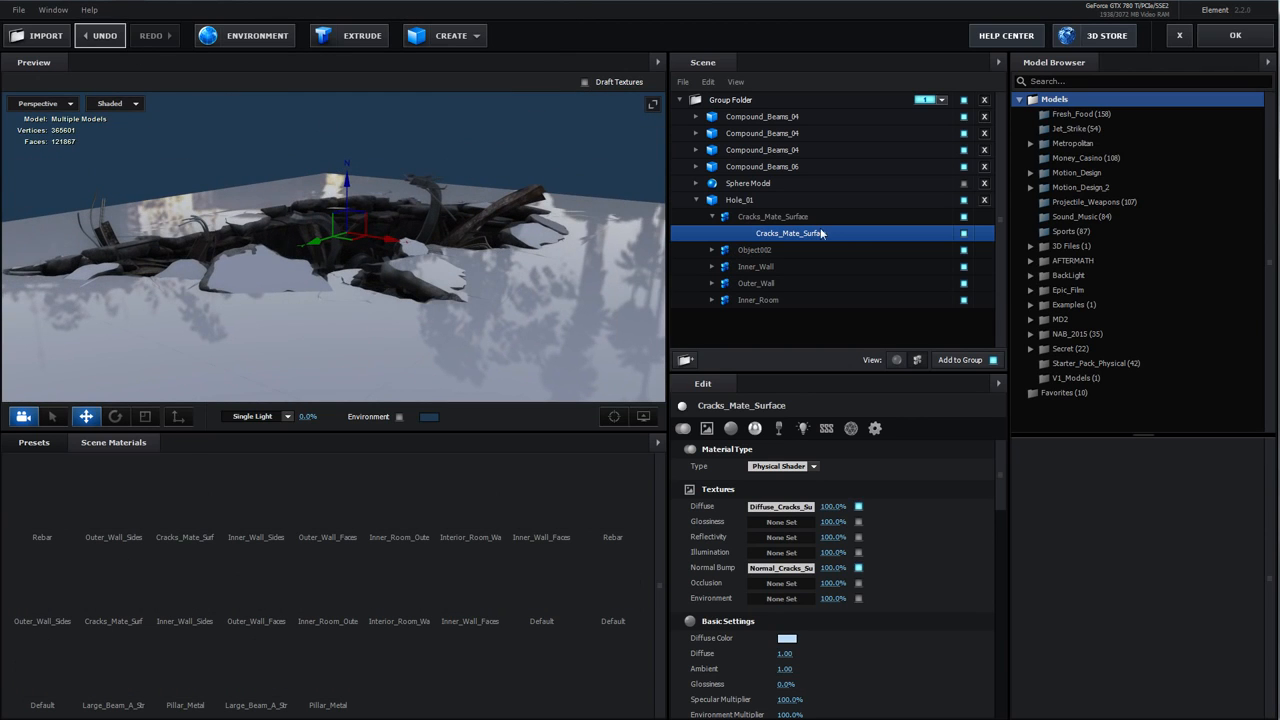
Open the Cracks_Mate_Surface diffuse texture channel to inspect it, and cancel
click(779, 507)
drag(782, 380, 611, 258)
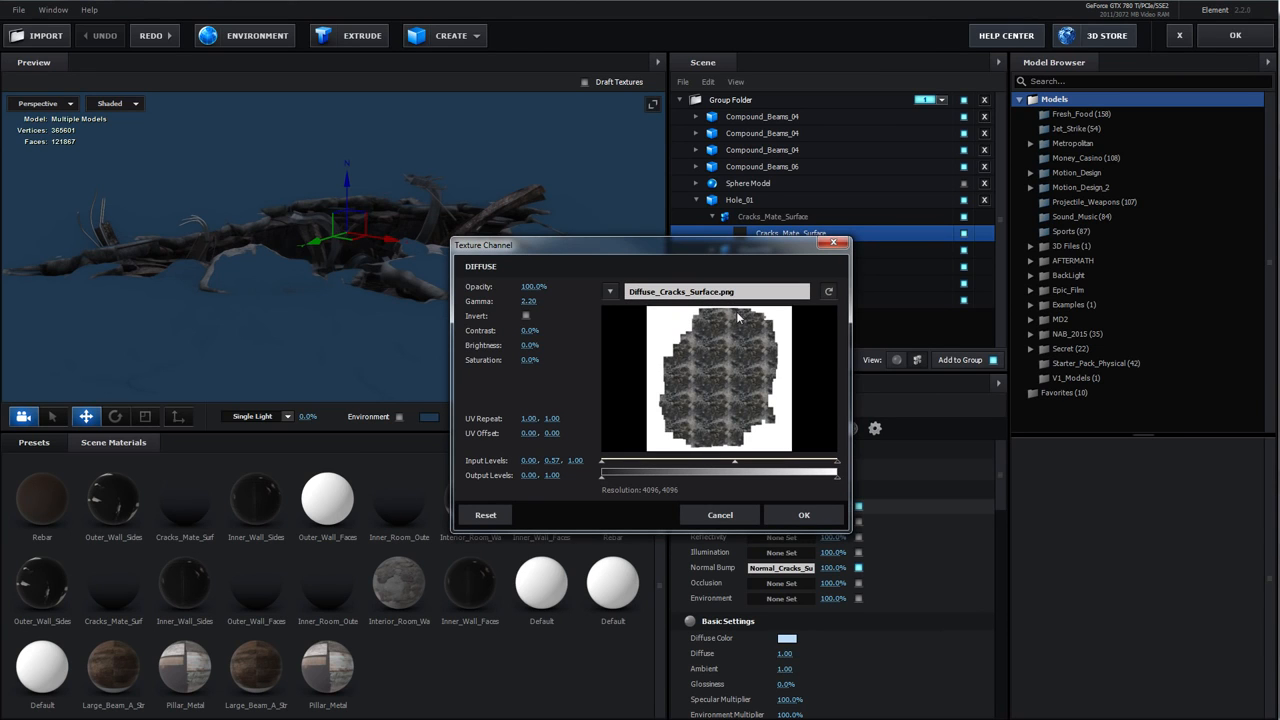
click(720, 515)
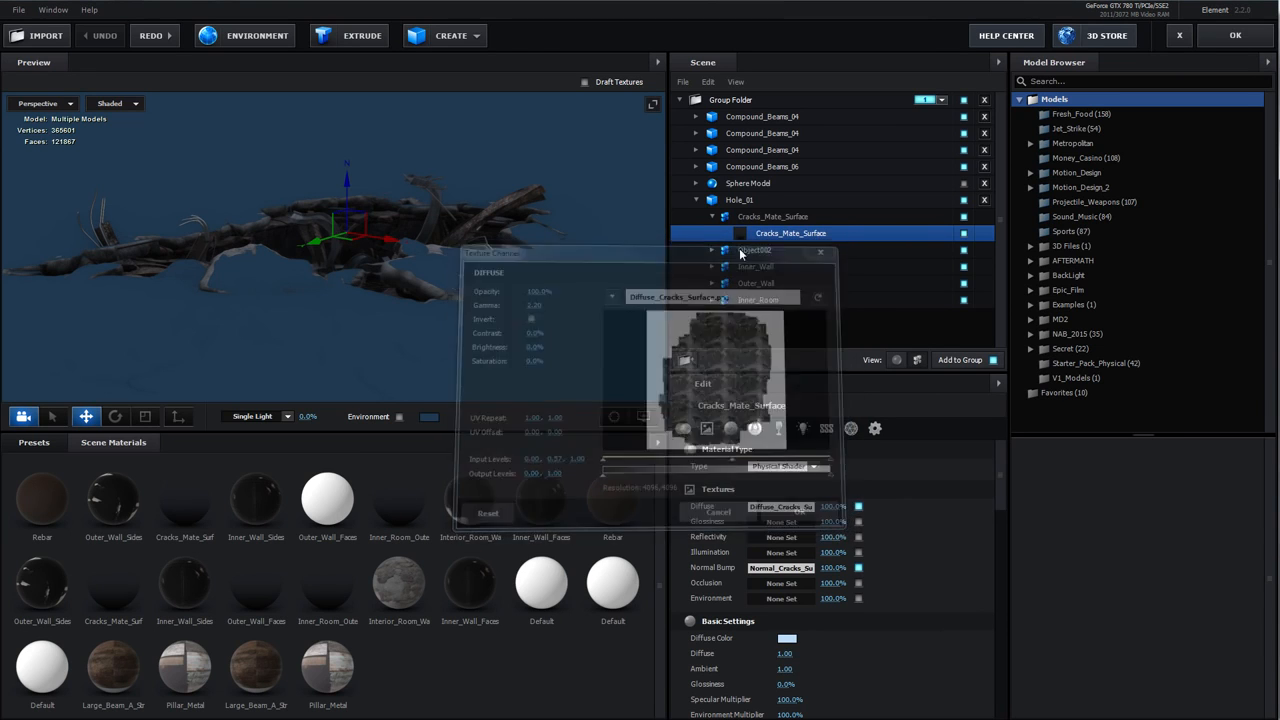
Open the Cracks_Mate_Surface advanced settings and turn off Matte Shadow
click(875, 430)
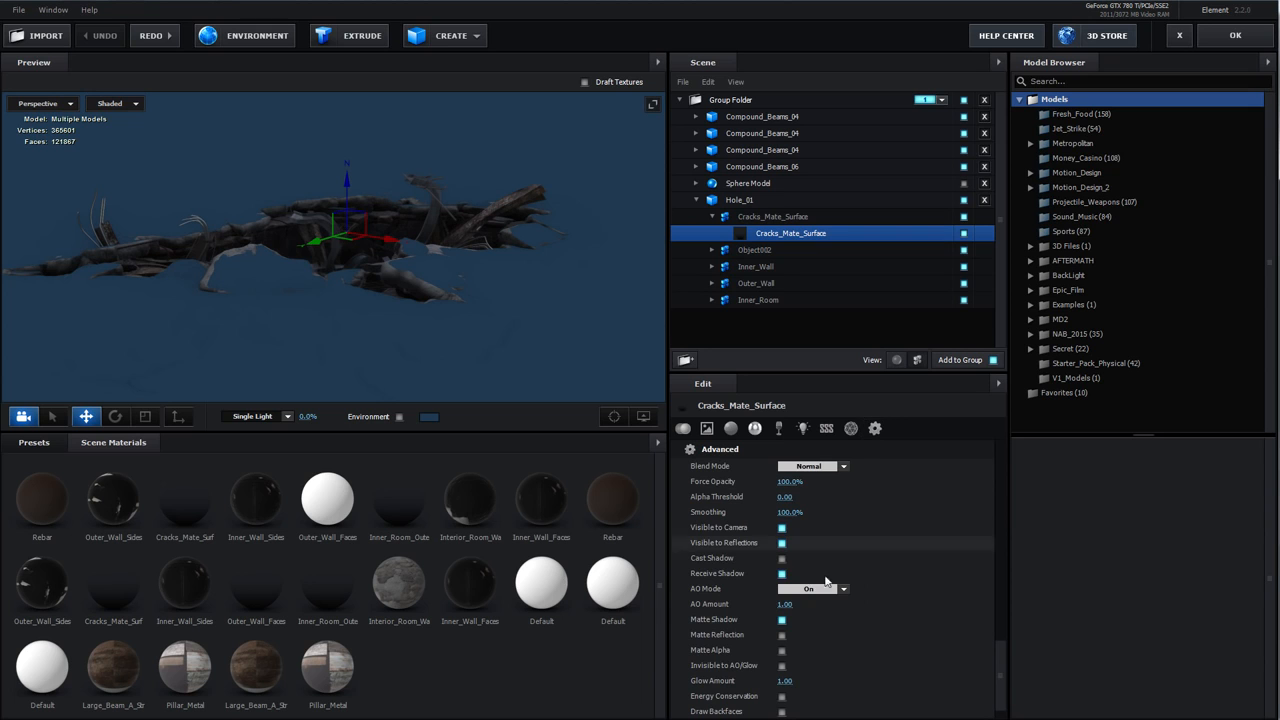
click(782, 620)
drag(342, 308, 544, 317)
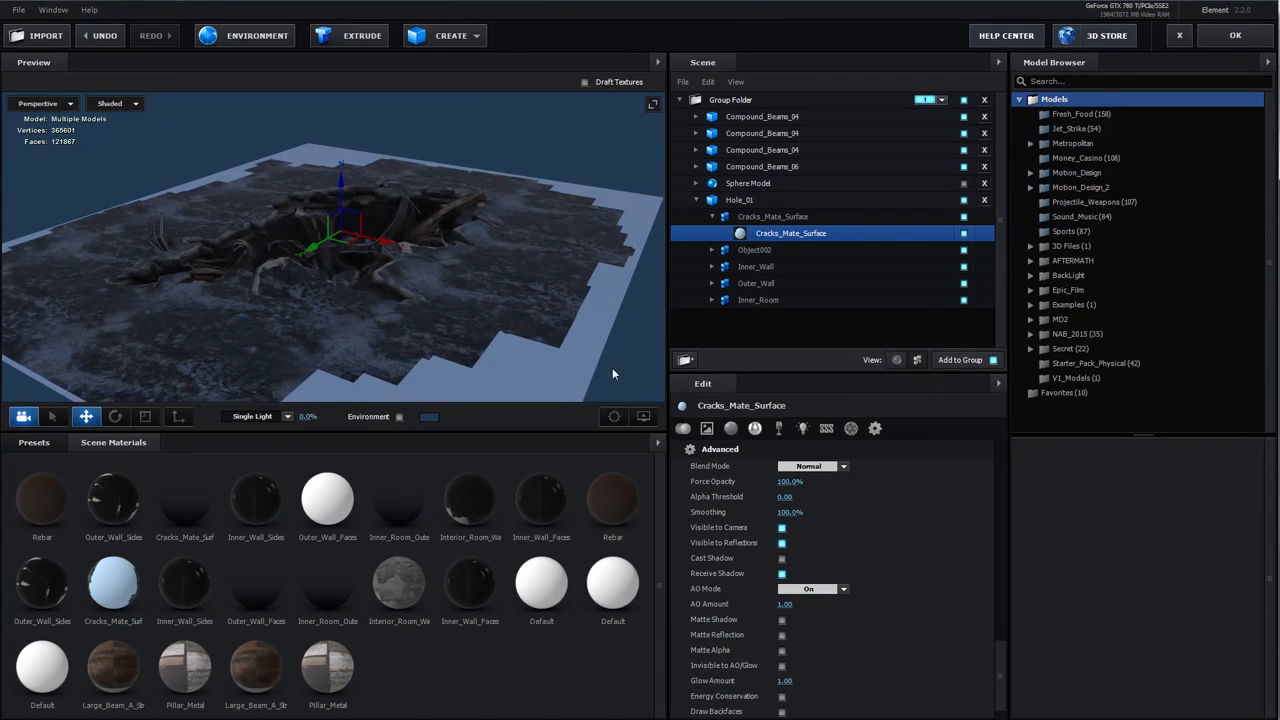
Turn Matte Shadow back on and enable Matte Alpha for the Cracks_Mate_Surface material
scroll(861, 560, down, 1)
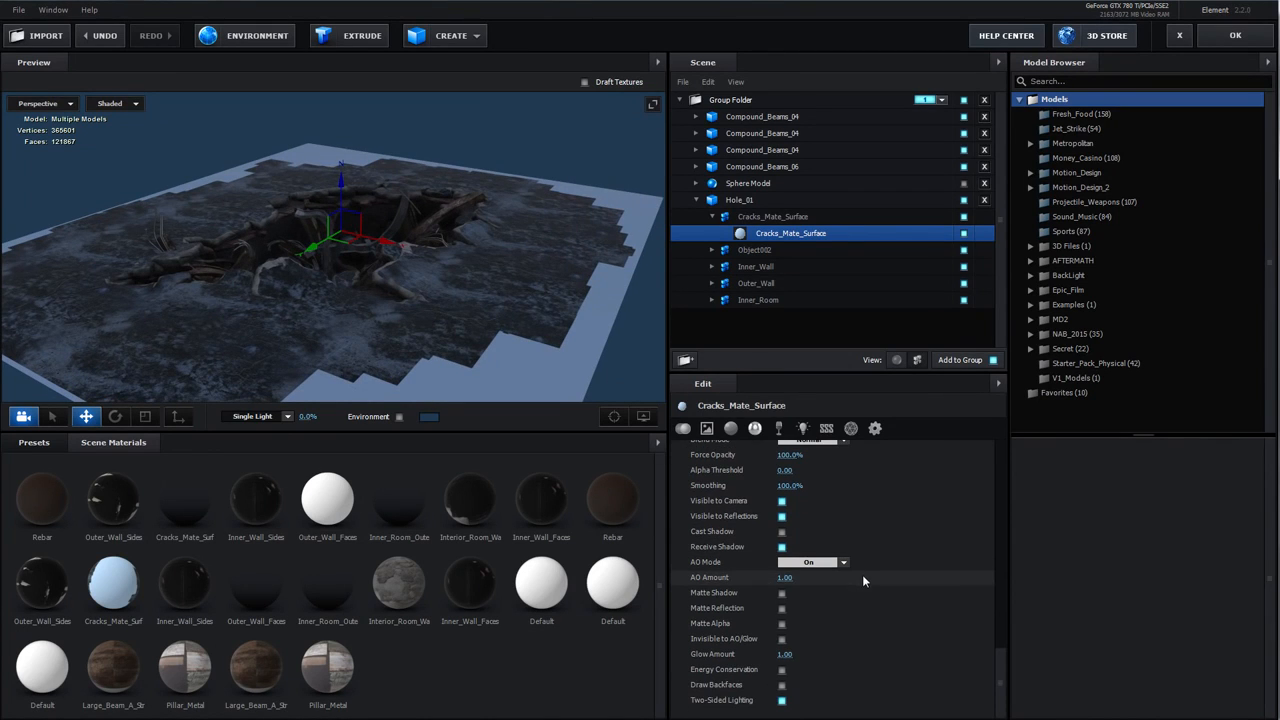
click(784, 593)
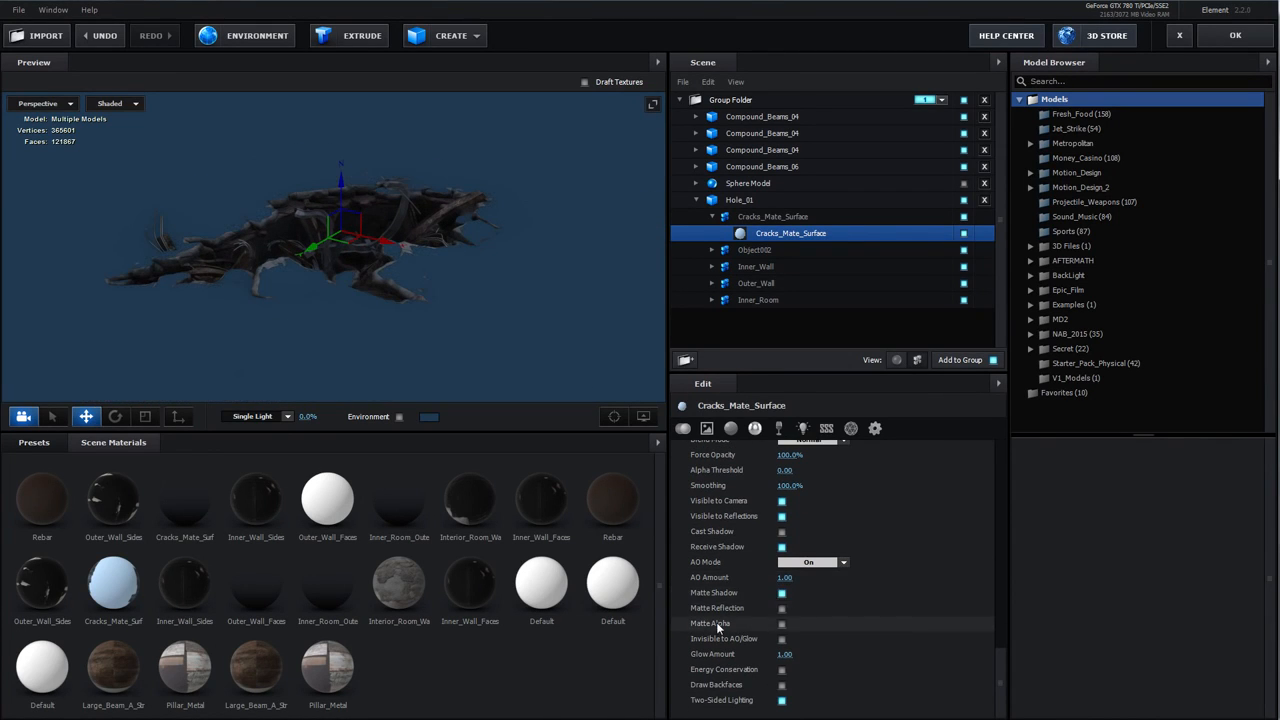
click(782, 623)
Orbit the preview to inspect the matte crater surface and apply the Scene Setup
drag(438, 317, 425, 253)
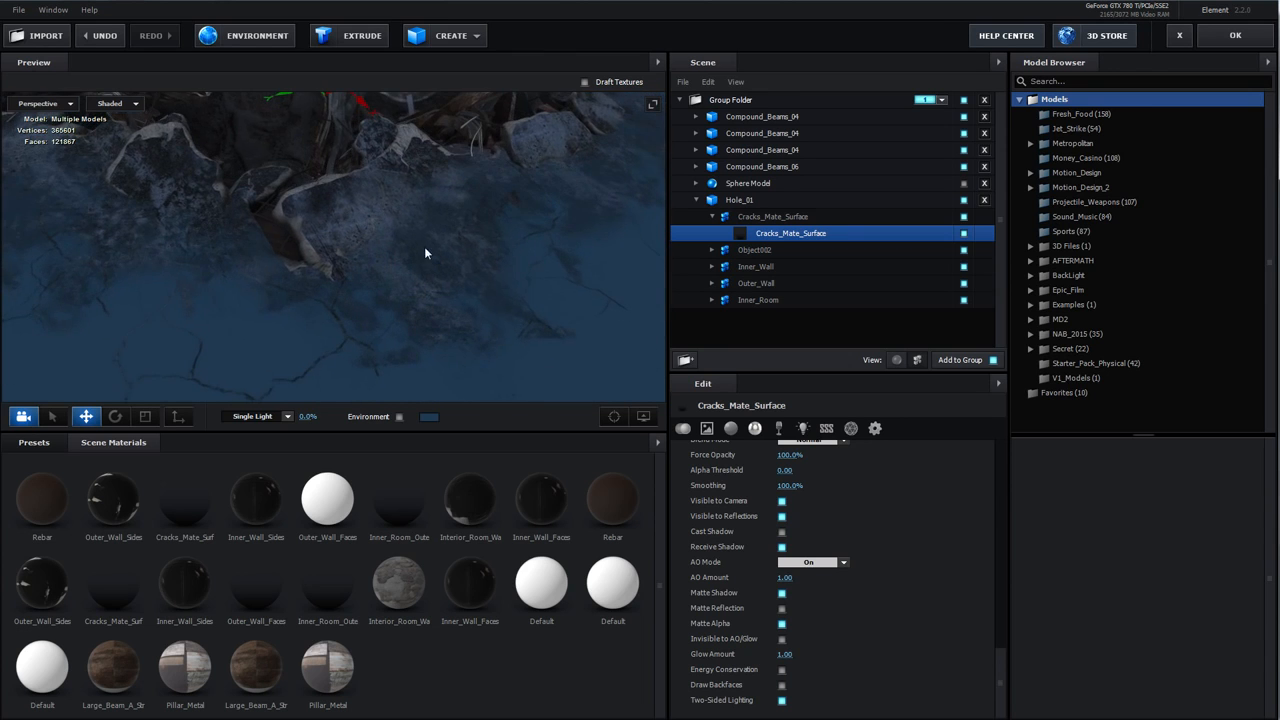
drag(499, 304, 441, 265)
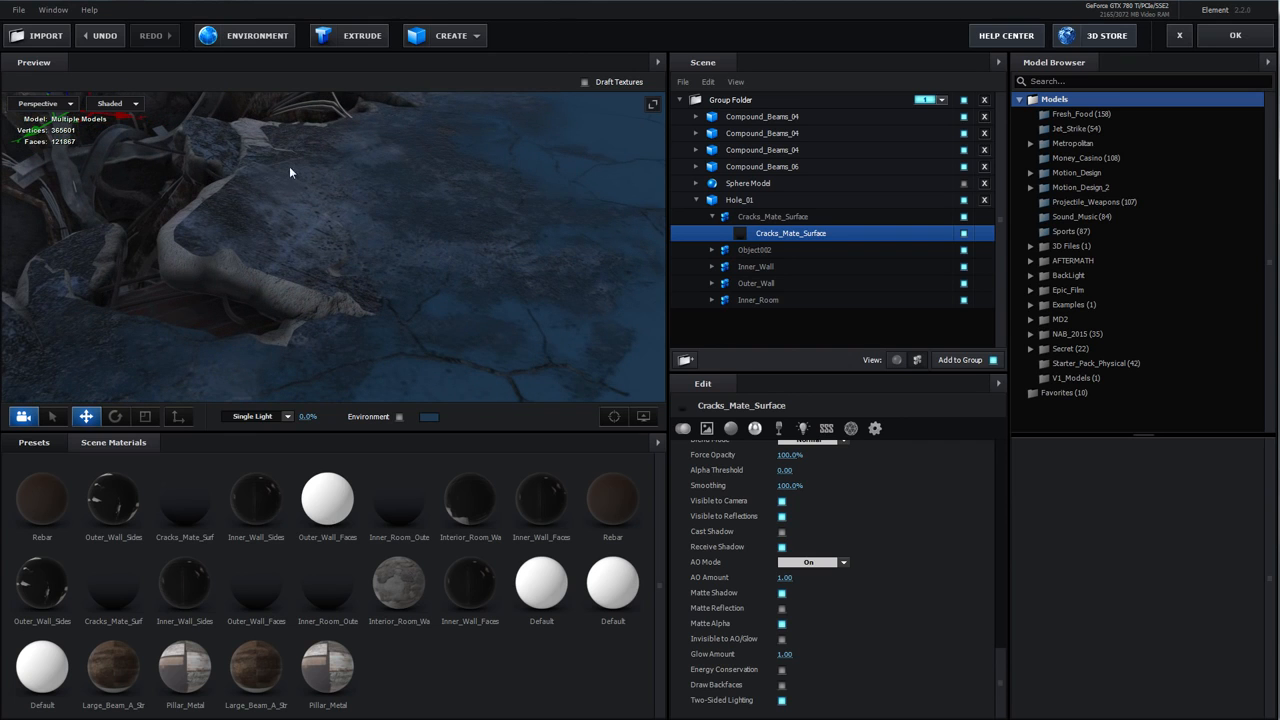
mouse_move(347, 210)
mouse_down()
mouse_move(382, 213)
mouse_move(331, 196)
mouse_up()
drag(443, 261, 587, 293)
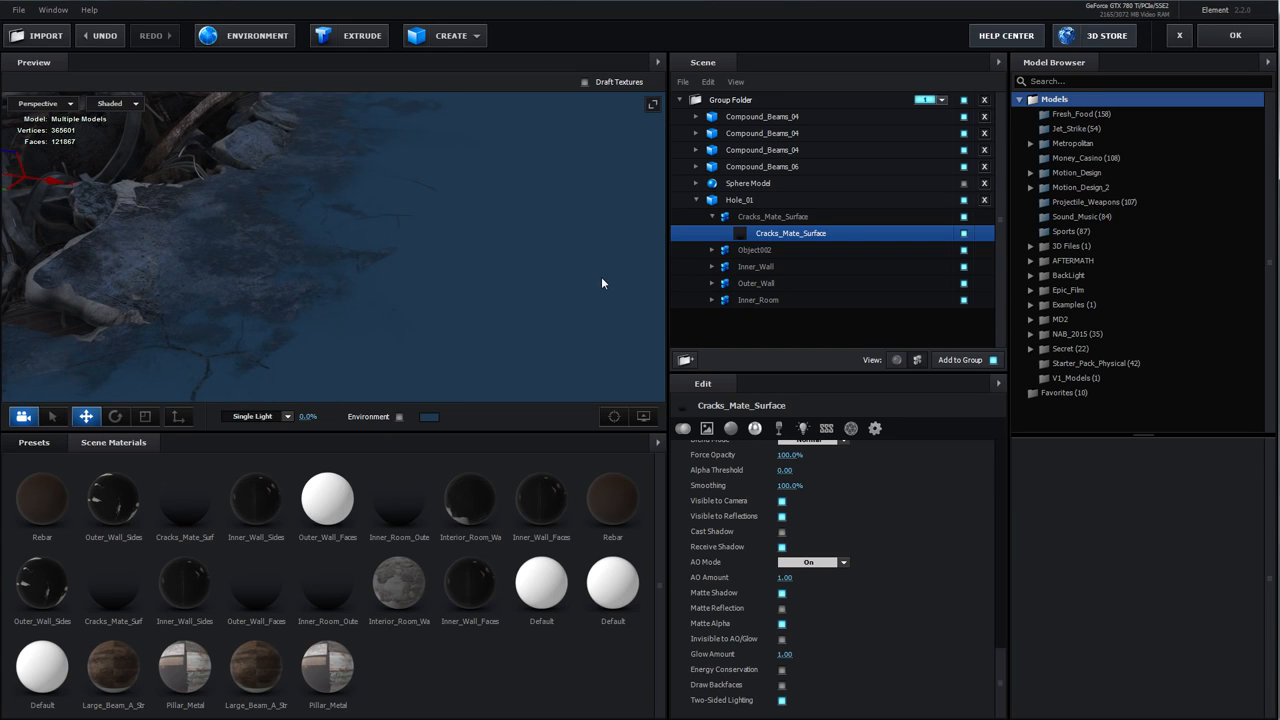
click(1236, 38)
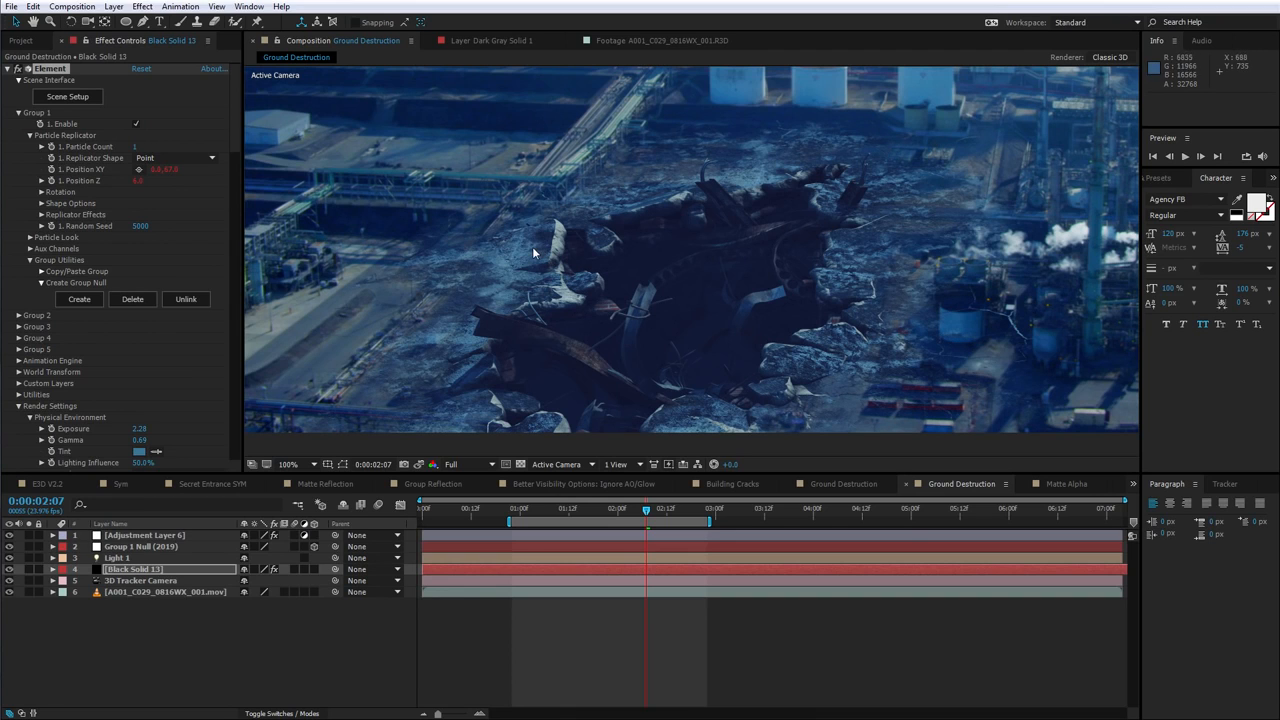
Solo the Element layer to view the crater without the background footage
click(29, 570)
click(29, 570)
click(29, 570)
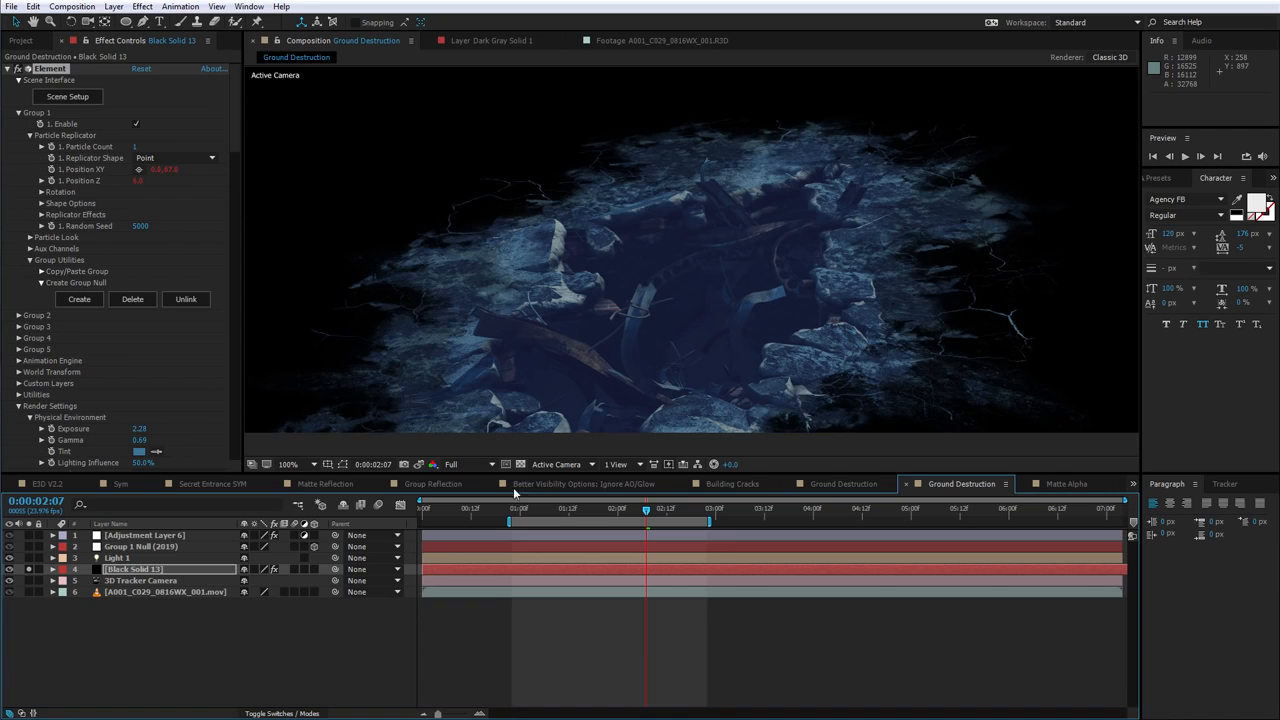
Turn off solo on the Element layer so the background footage shows again
click(520, 465)
click(520, 465)
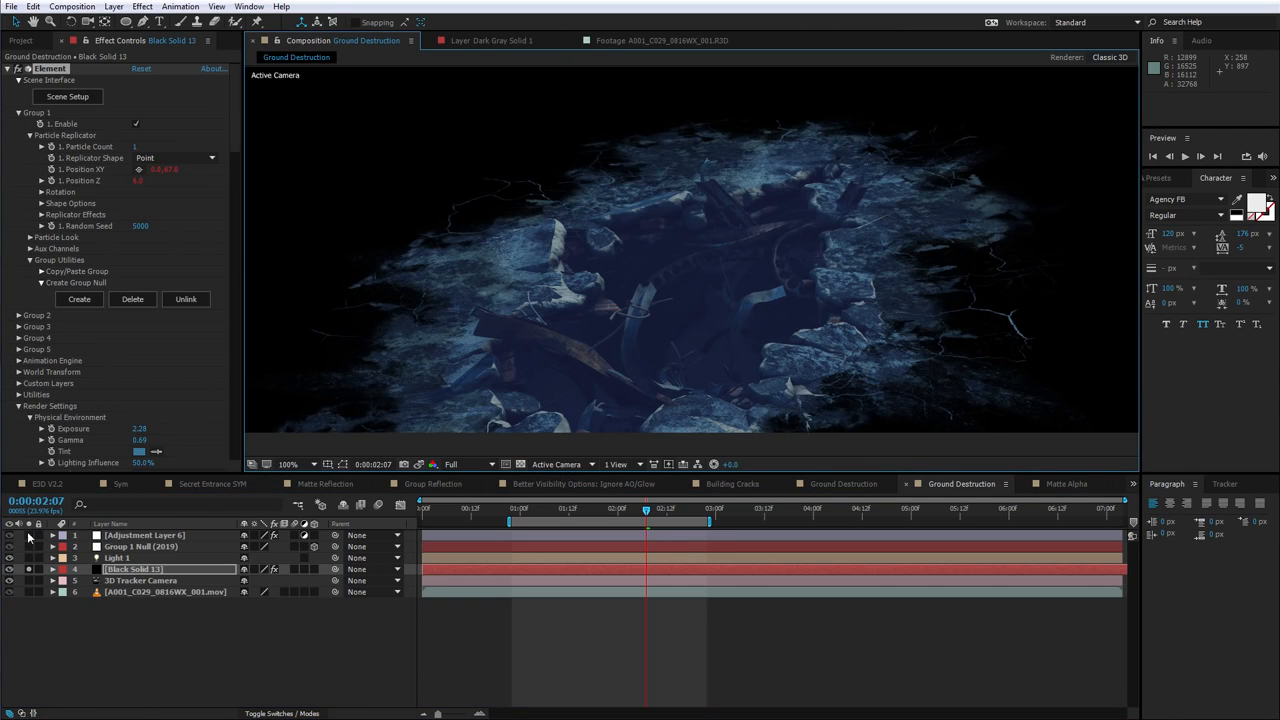
click(29, 570)
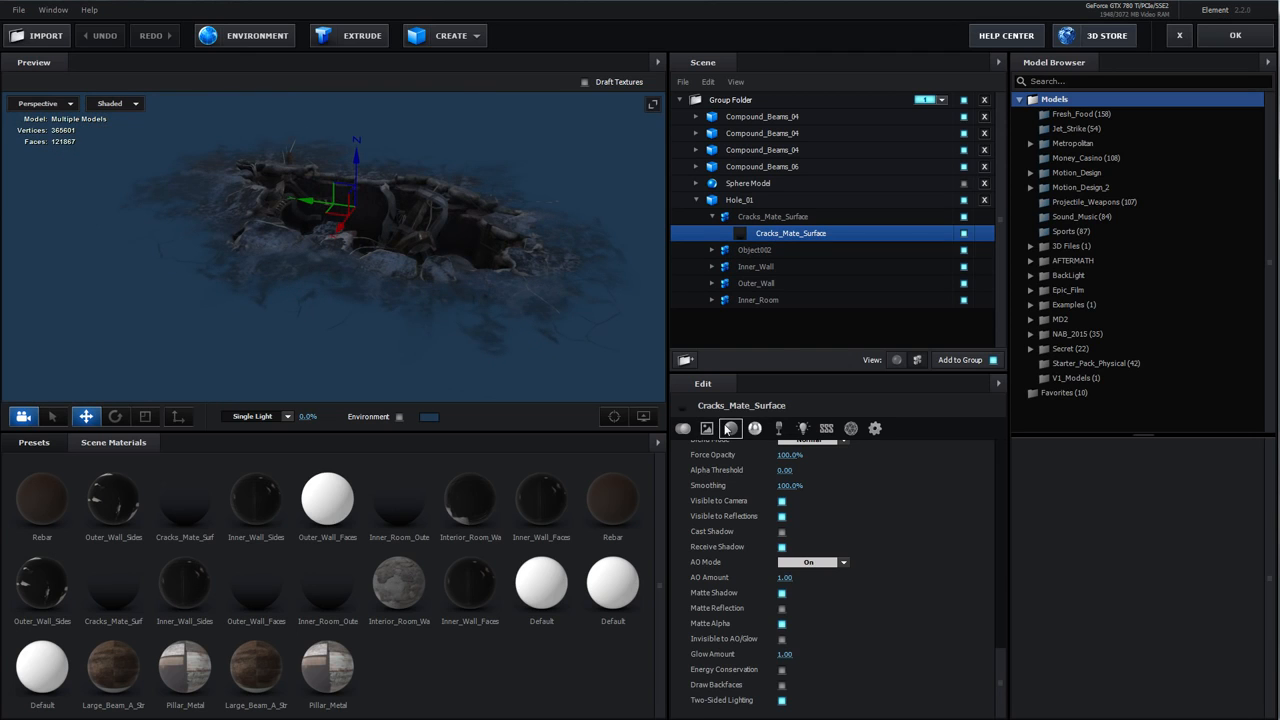
Set the Cracks_Mate_Surface diffuse color to orange DE9C55 and apply the Scene Setup
click(731, 428)
click(787, 467)
drag(850, 530, 853, 558)
mouse_move(781, 410)
mouse_down()
mouse_move(753, 431)
mouse_move(774, 423)
mouse_up()
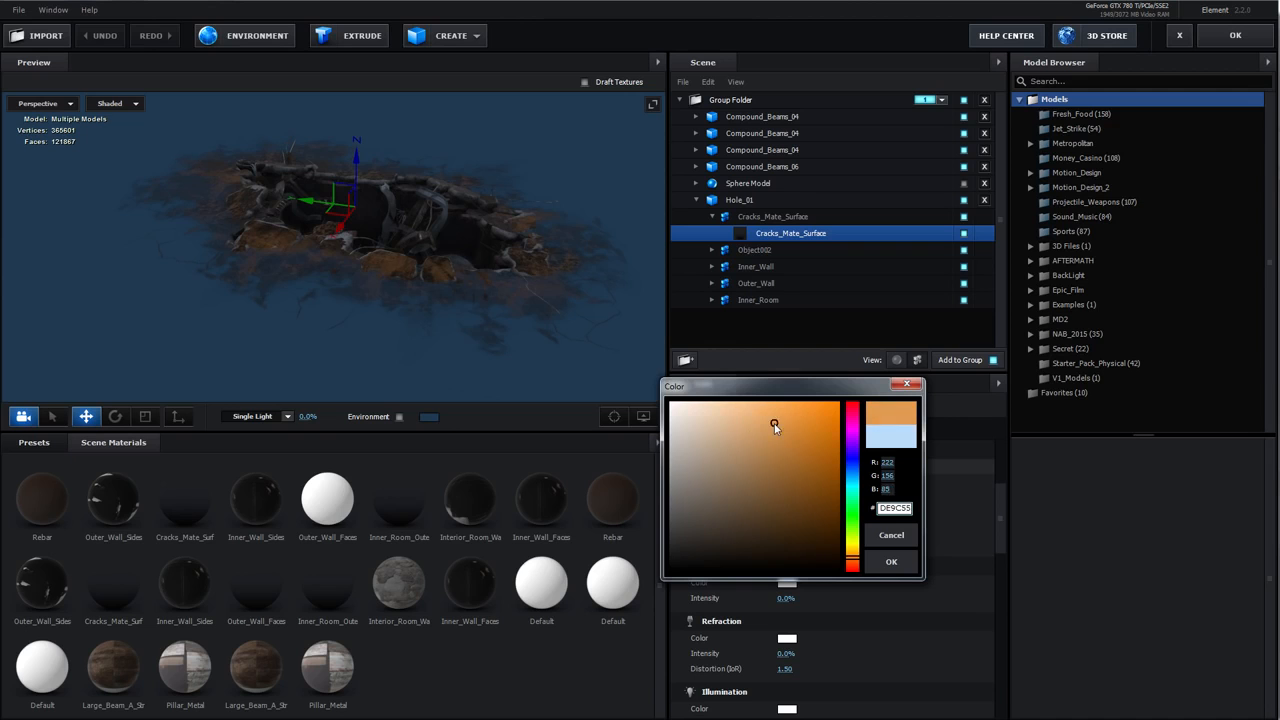
click(893, 563)
drag(503, 238, 679, 163)
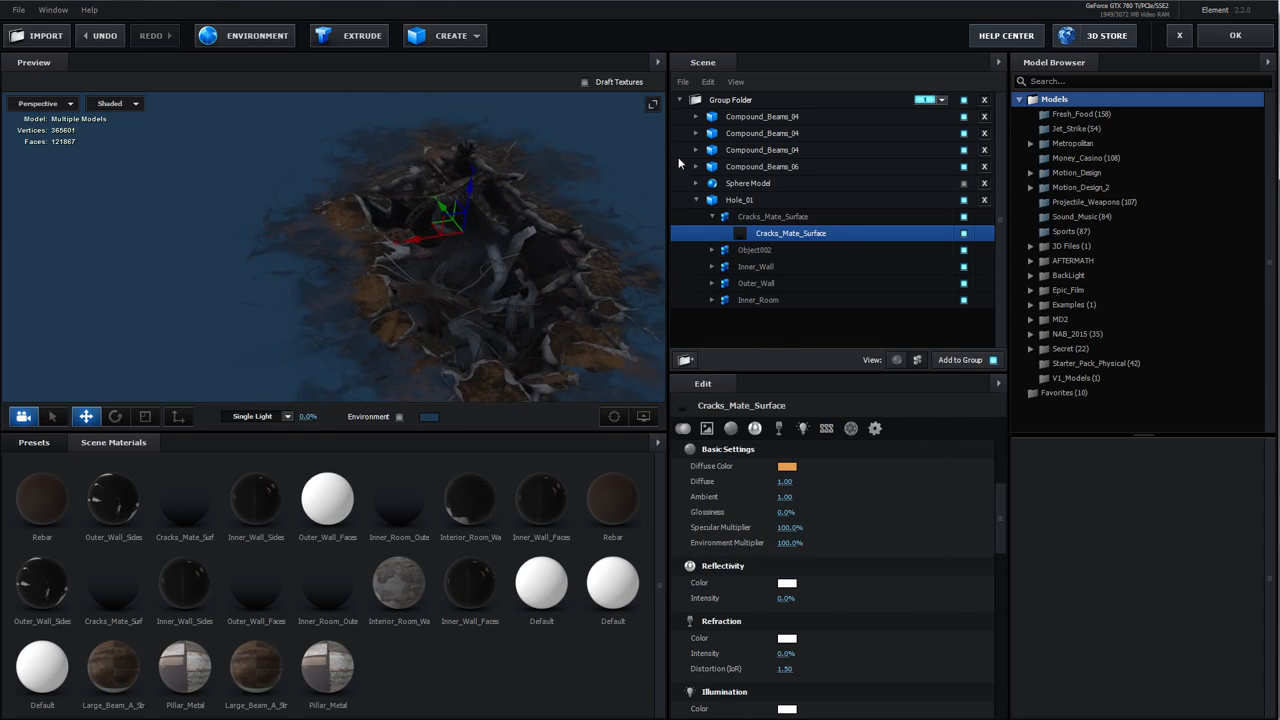
click(1235, 35)
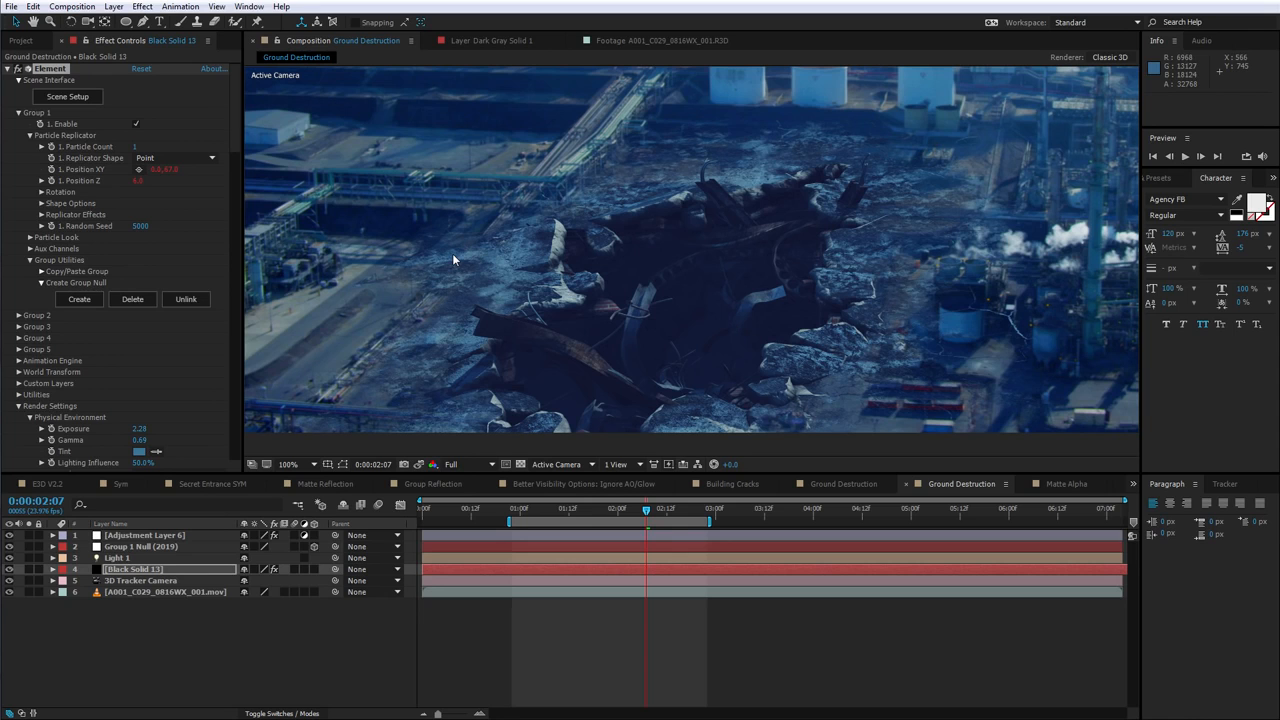
Scrub the Building Cracks timeline and briefly solo Black Solid 2 to inspect the crack render
scroll(662, 290, down, 3)
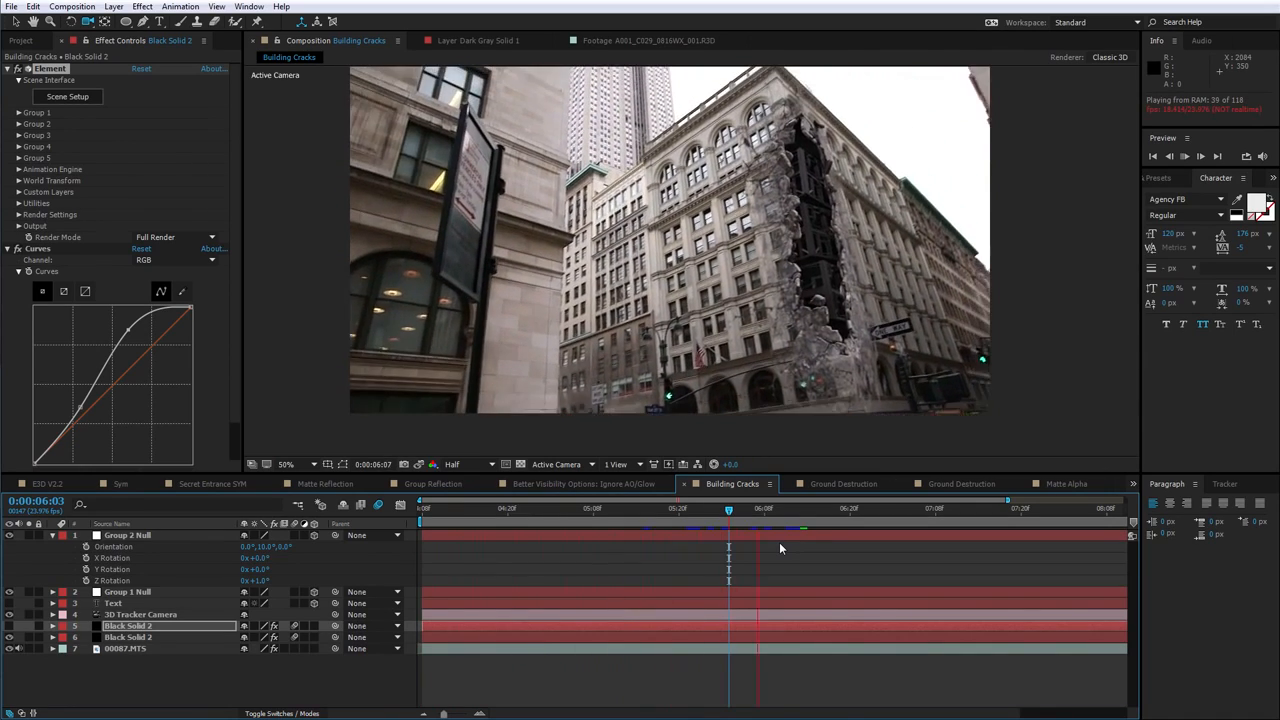
drag(760, 512, 743, 514)
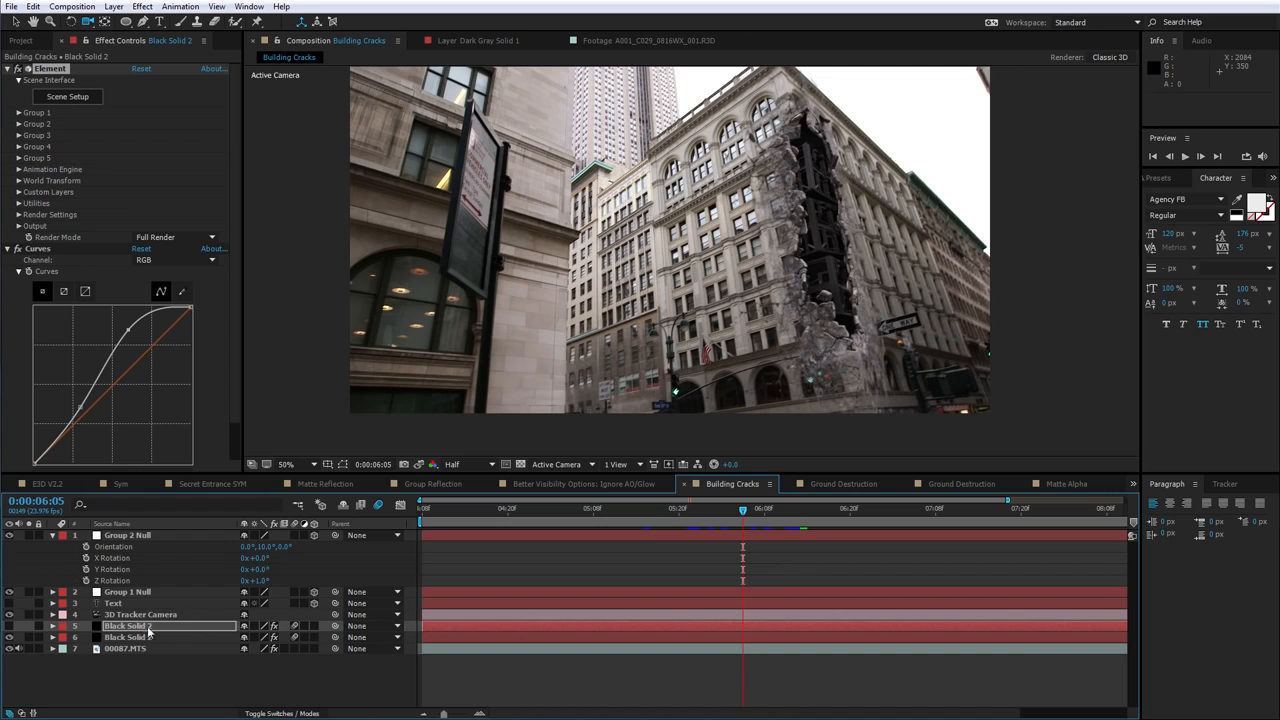
click(28, 637)
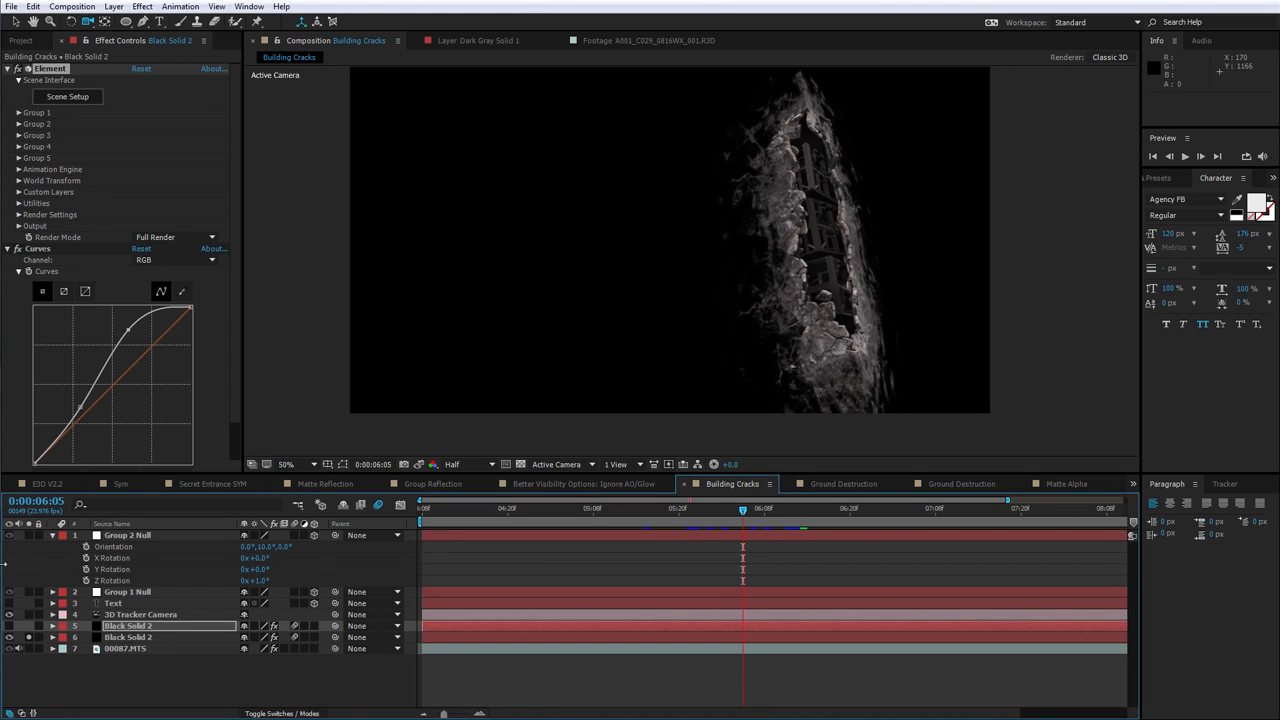
click(28, 637)
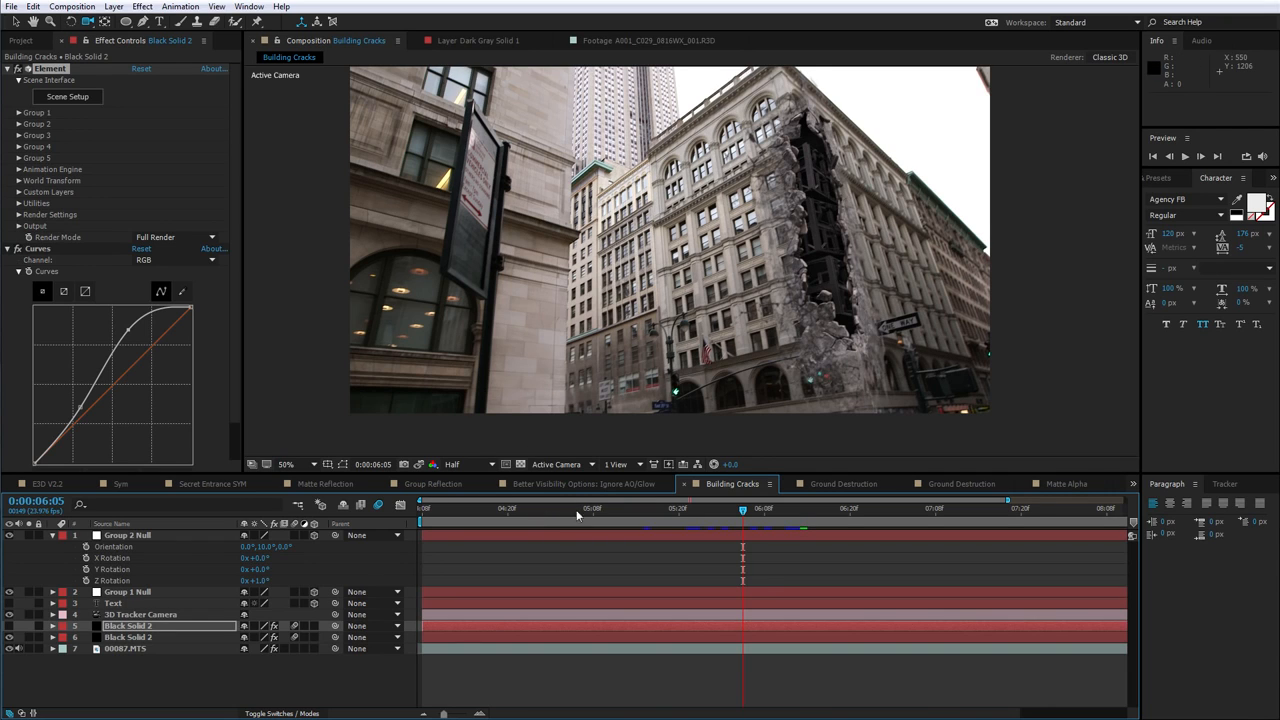
mouse_move(731, 516)
mouse_down()
mouse_move(705, 517)
mouse_move(728, 512)
mouse_up()
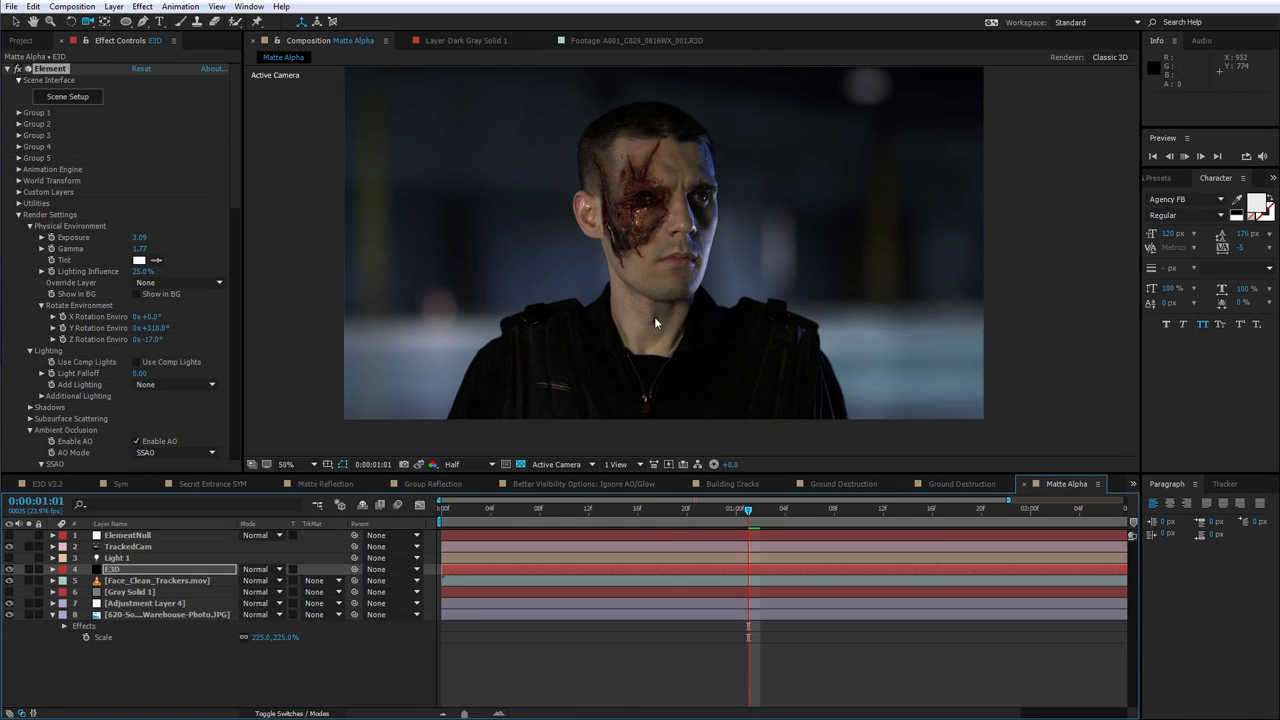
Play the Matte Alpha composition preview and zoom into the wounded face
key(space)
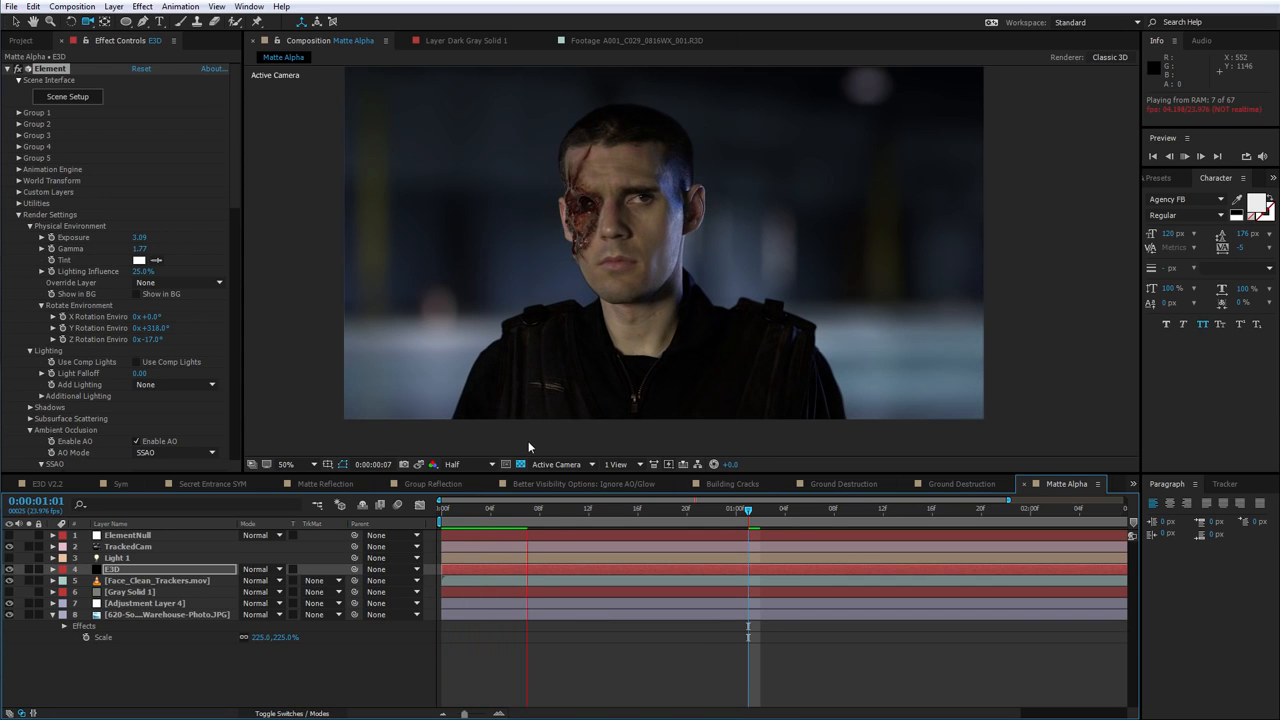
key(space)
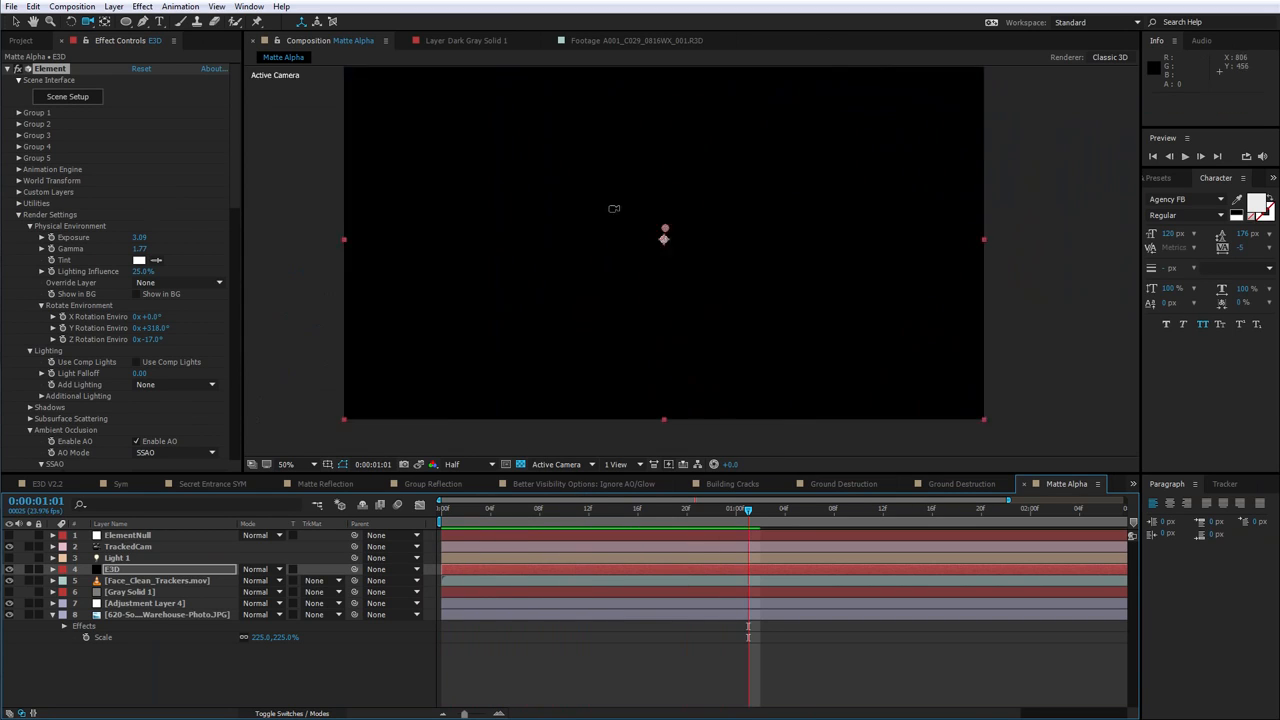
scroll(604, 207, up, 1)
drag(595, 207, 587, 263)
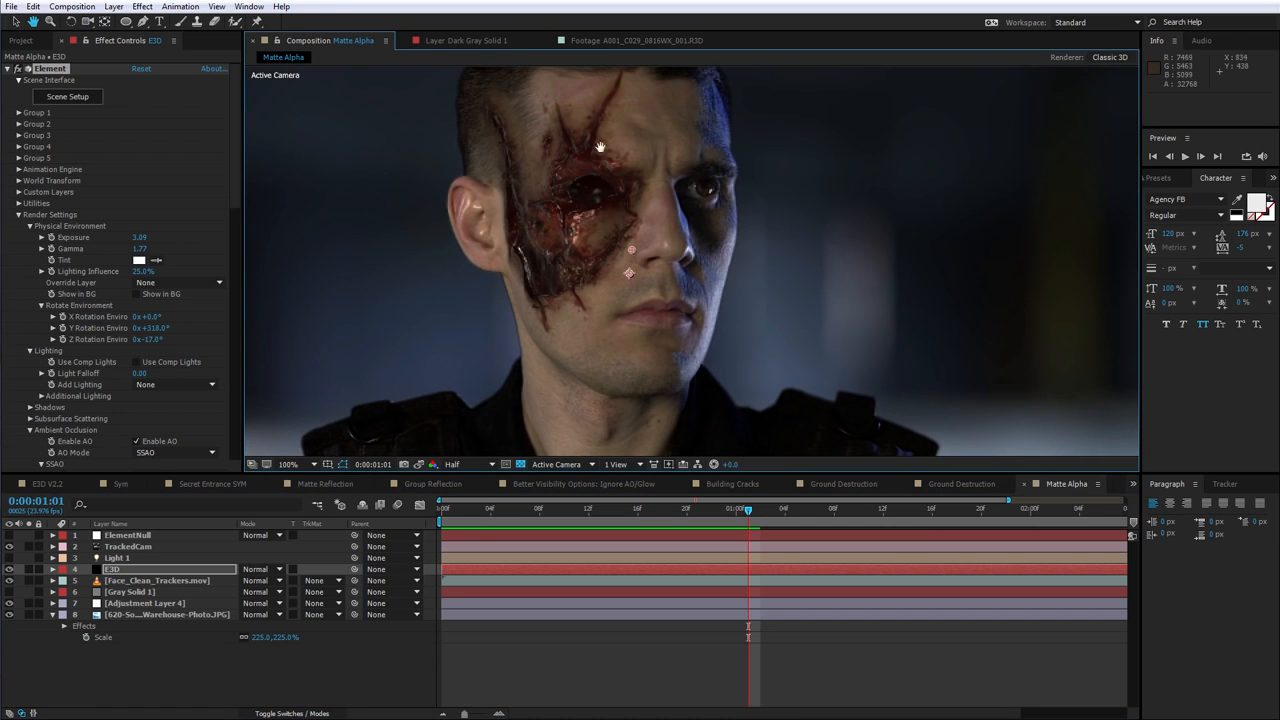
Select the E3D layer, open its Scene Setup and orbit around the head model
click(110, 569)
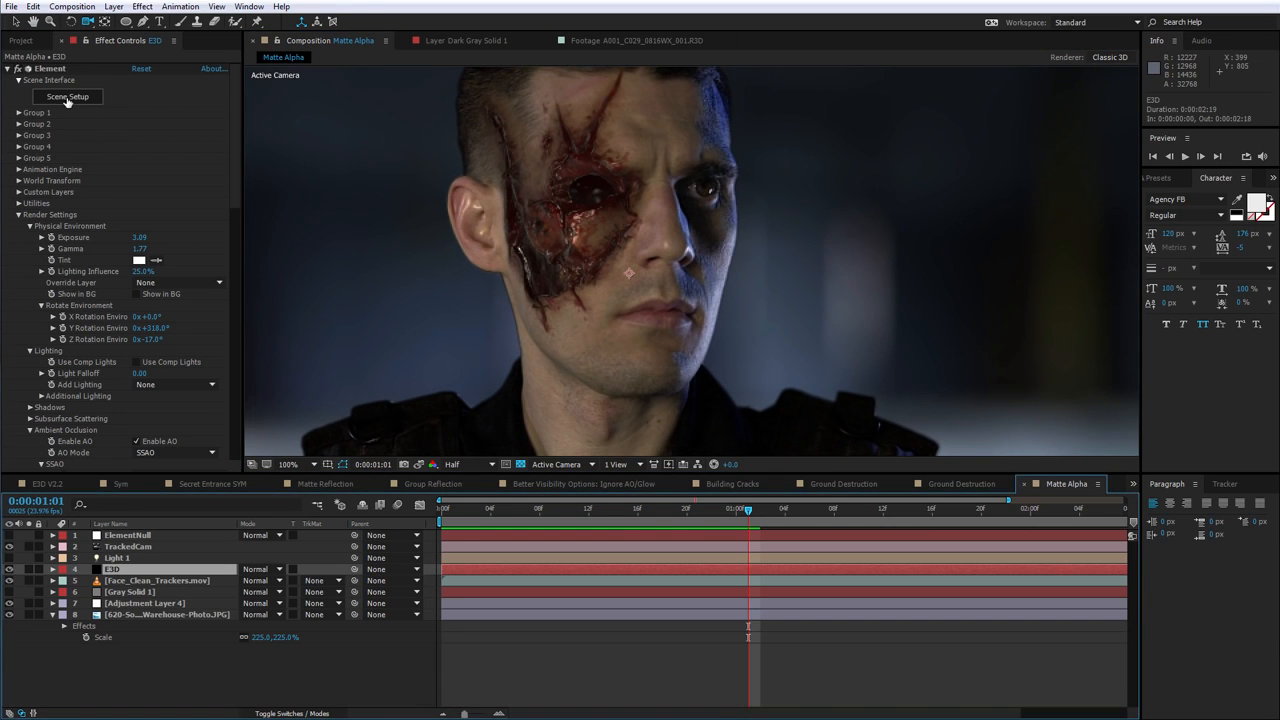
click(67, 97)
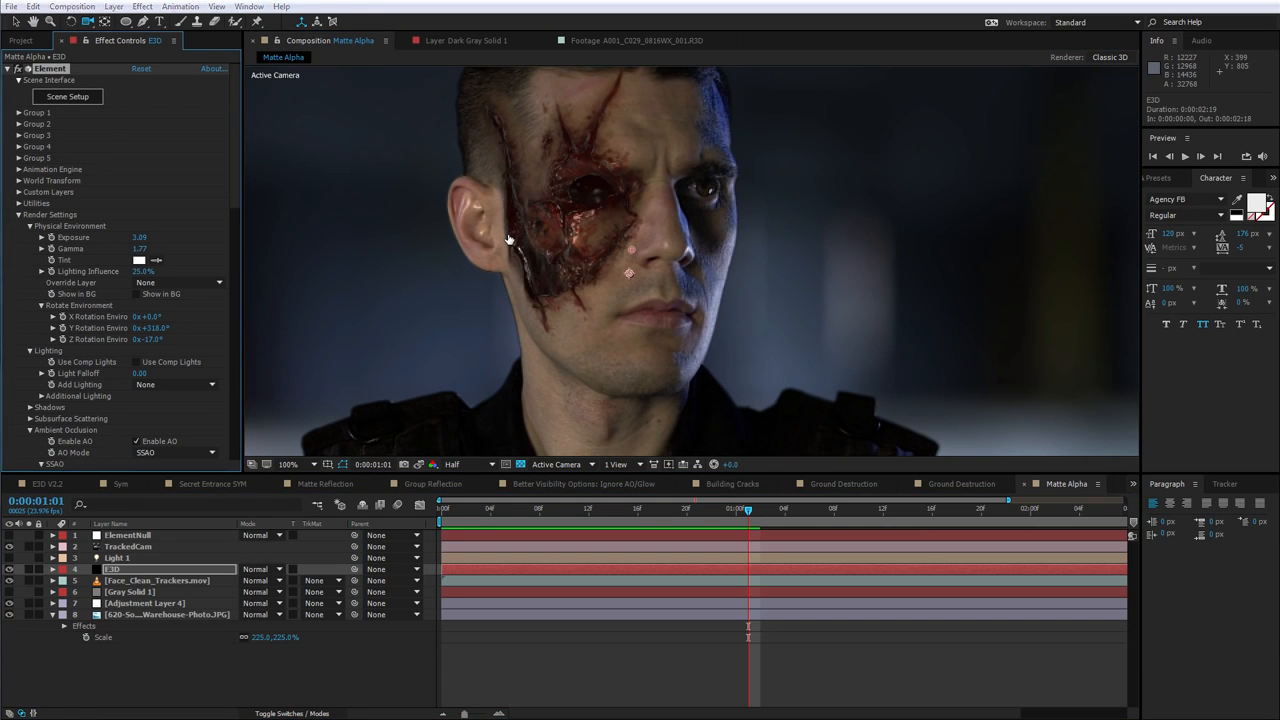
scroll(405, 268, down, 5)
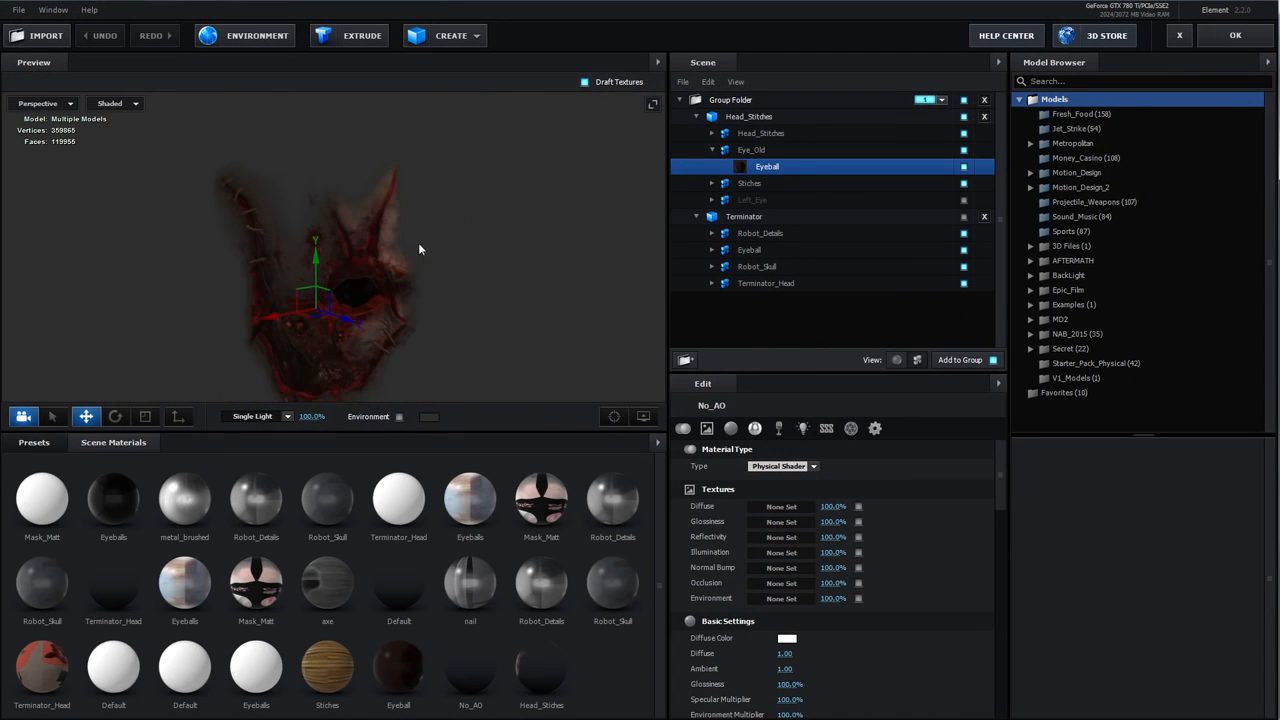
drag(376, 242, 418, 249)
scroll(420, 250, up, 5)
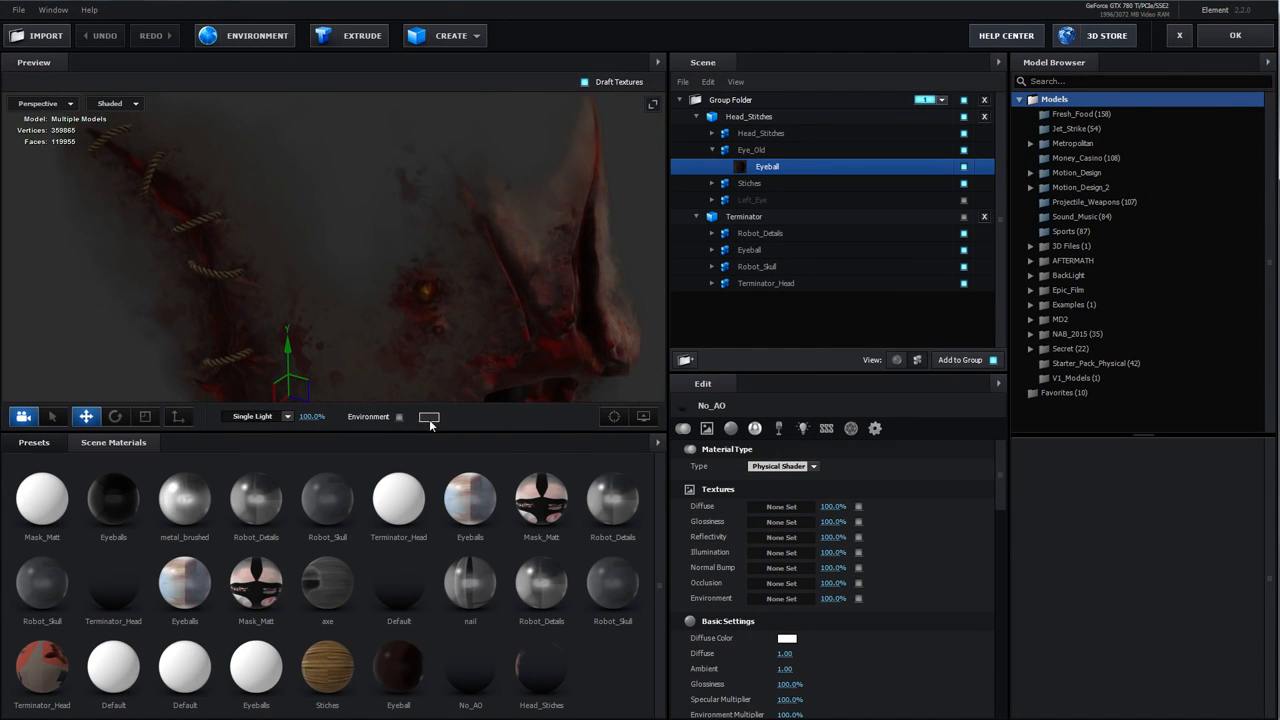
click(429, 416)
drag(383, 433, 317, 430)
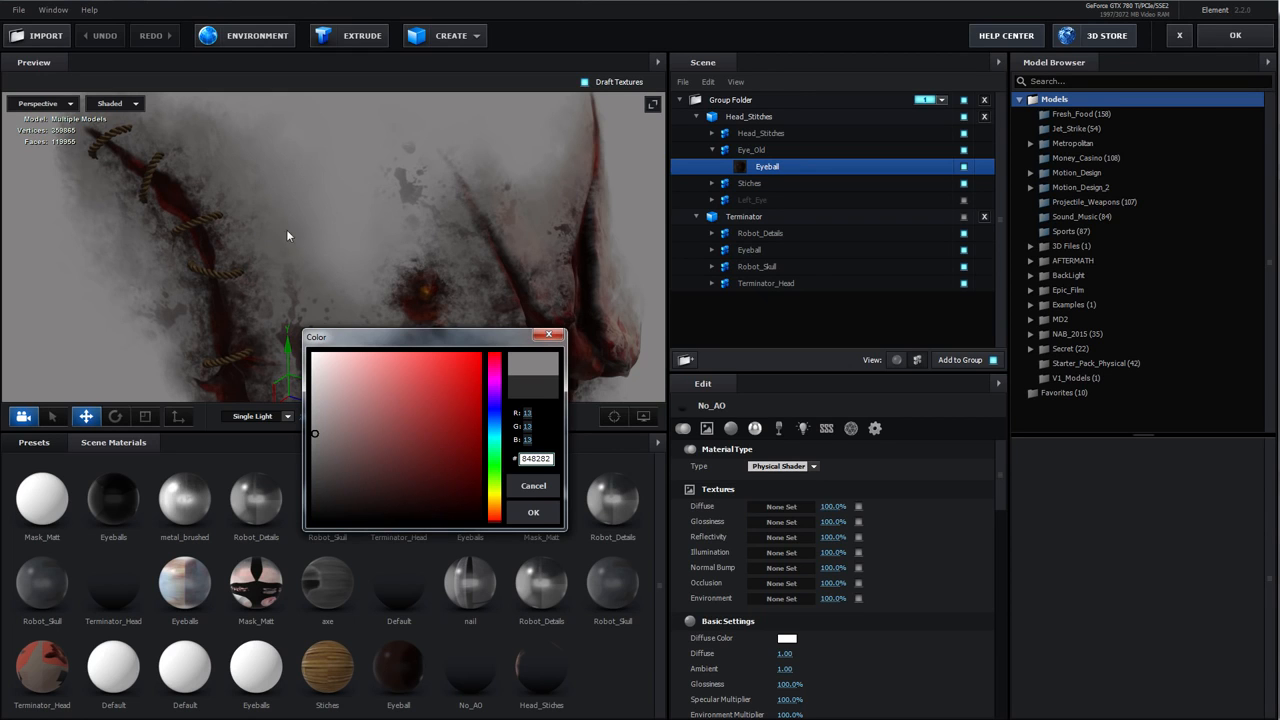
click(533, 485)
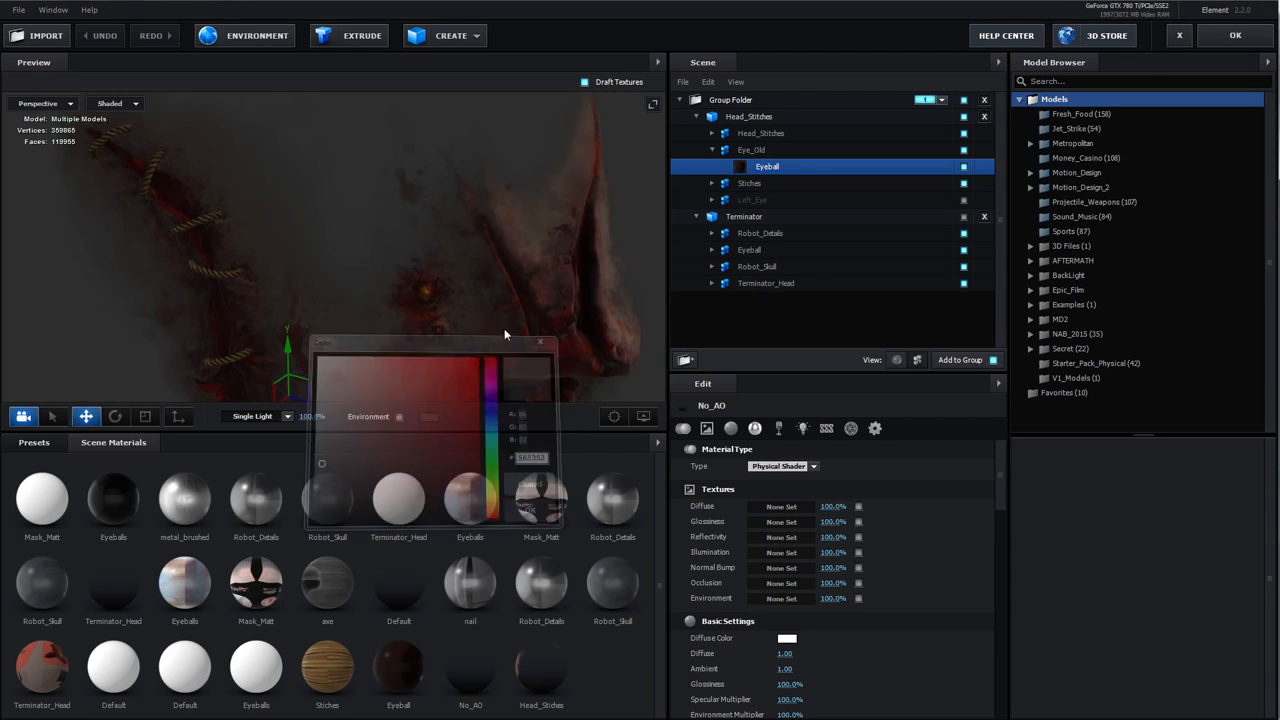
Select the Head_Stiches material in the preview and turn off its Matte Alpha option
scroll(434, 324, down, 5)
drag(434, 324, 695, 183)
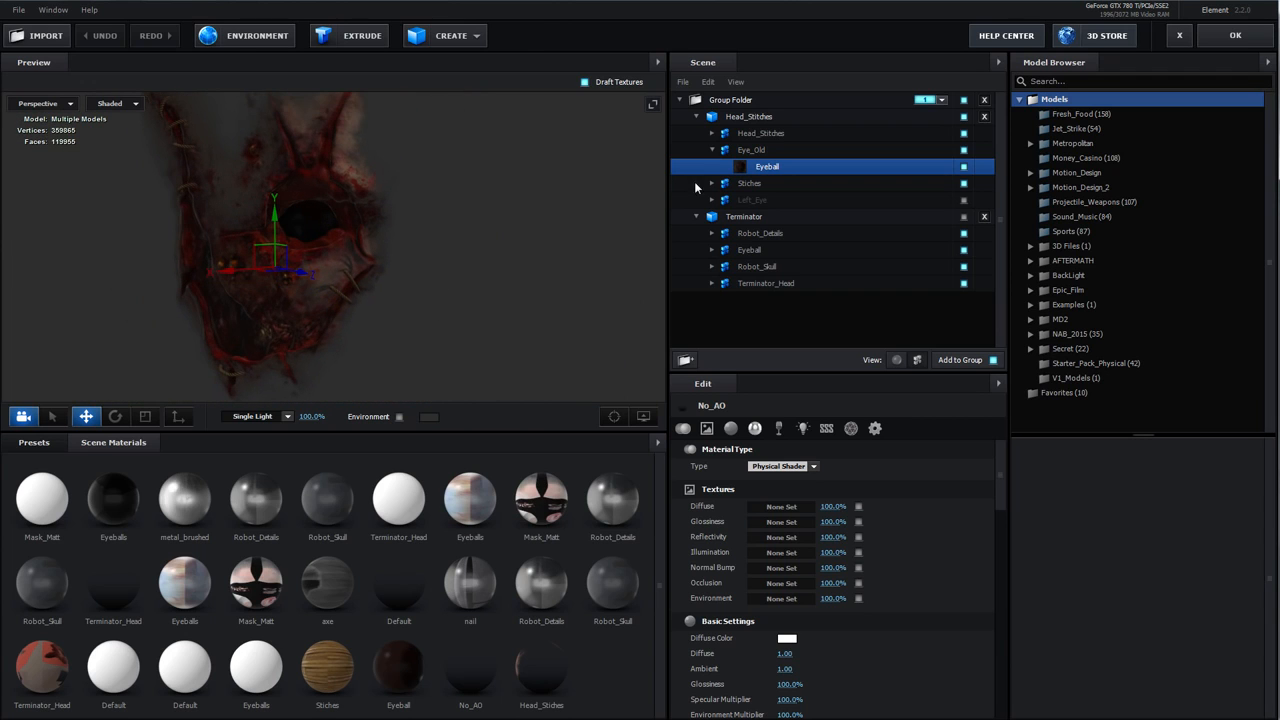
click(351, 142)
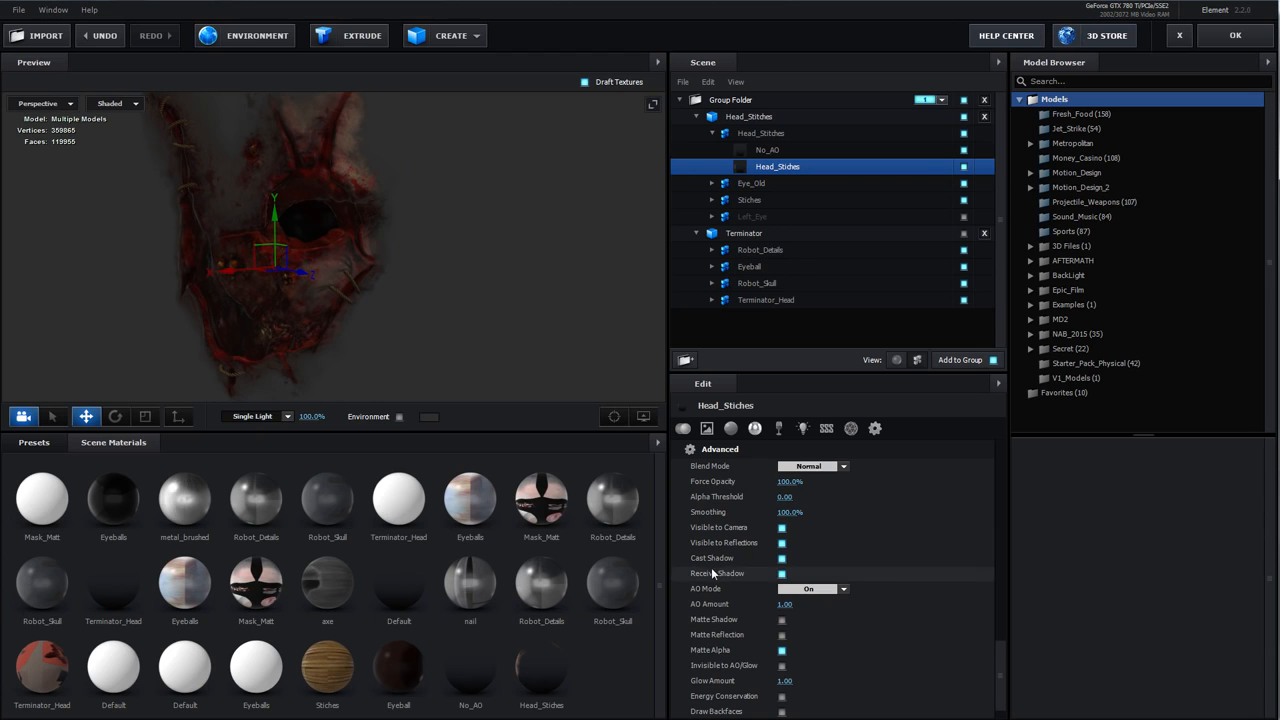
click(782, 650)
click(782, 651)
Set the Head_Stiches Alpha Threshold to 0.13 and apply the Scene Setup
drag(414, 278, 430, 301)
scroll(434, 317, down, 2)
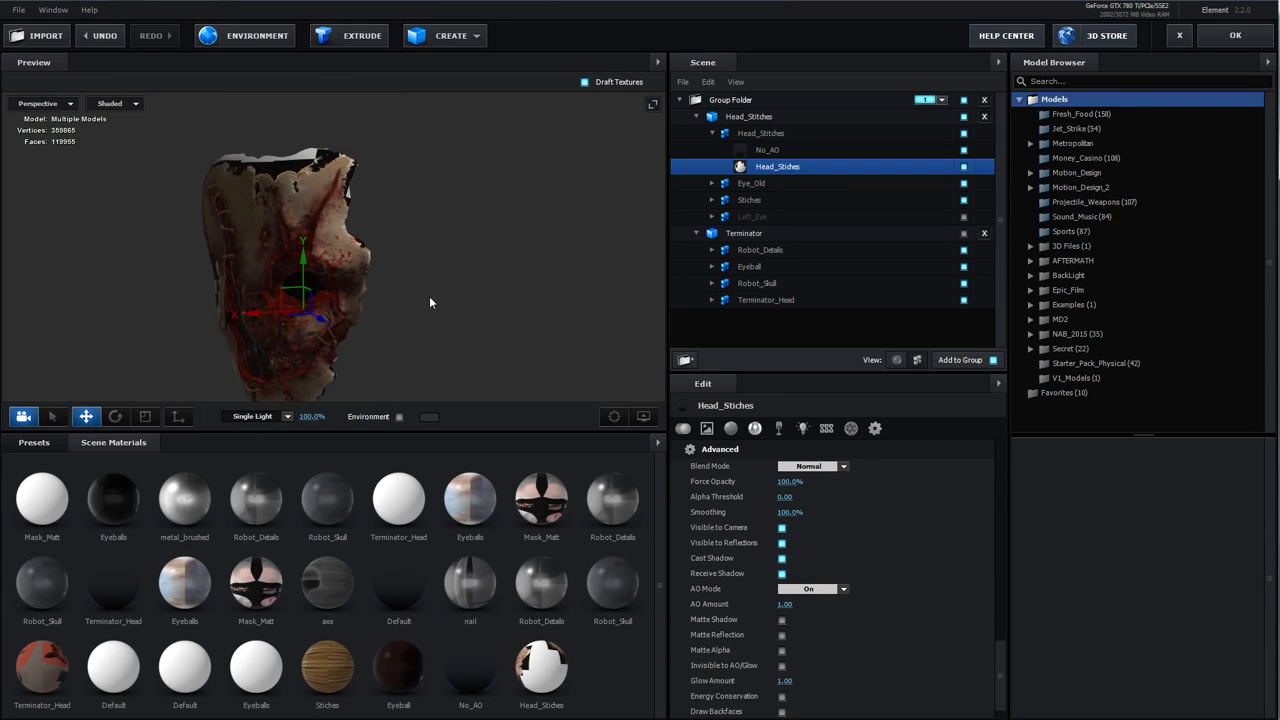
drag(783, 497, 788, 497)
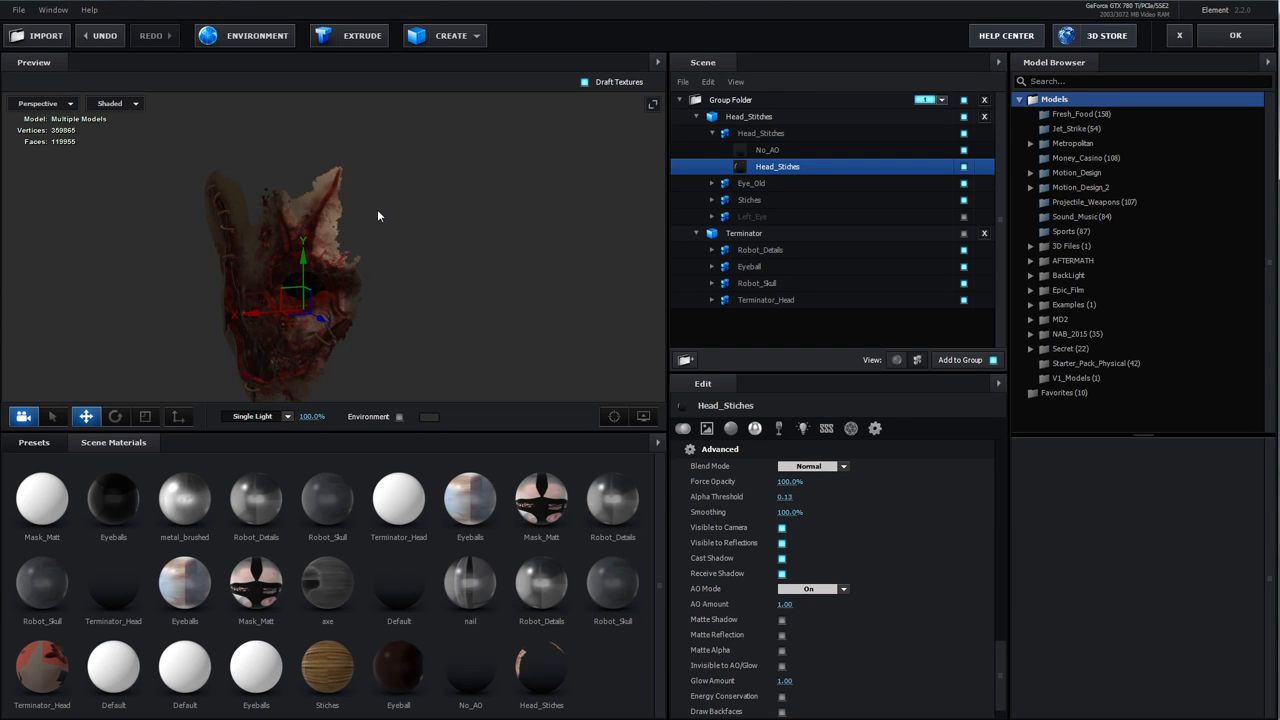
scroll(337, 203, up, 3)
click(1235, 35)
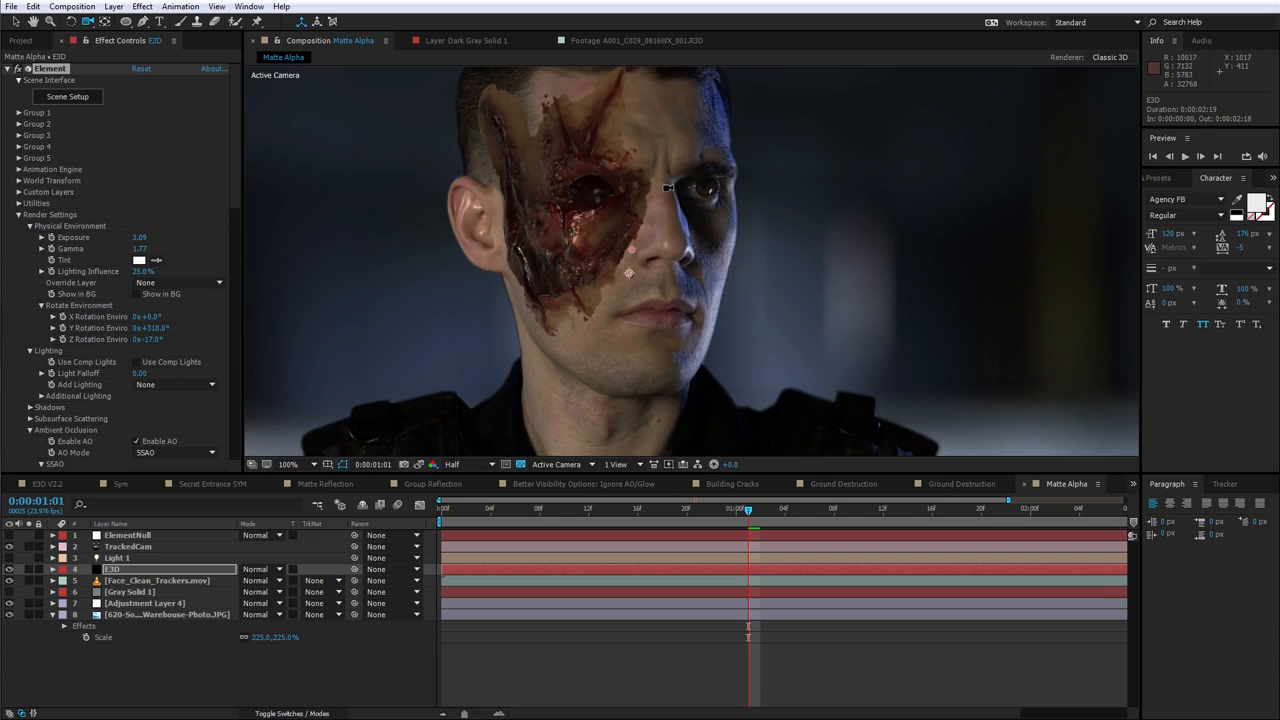
Undo the Scene Setup change on the E3D layer
key(period)
key(comma)
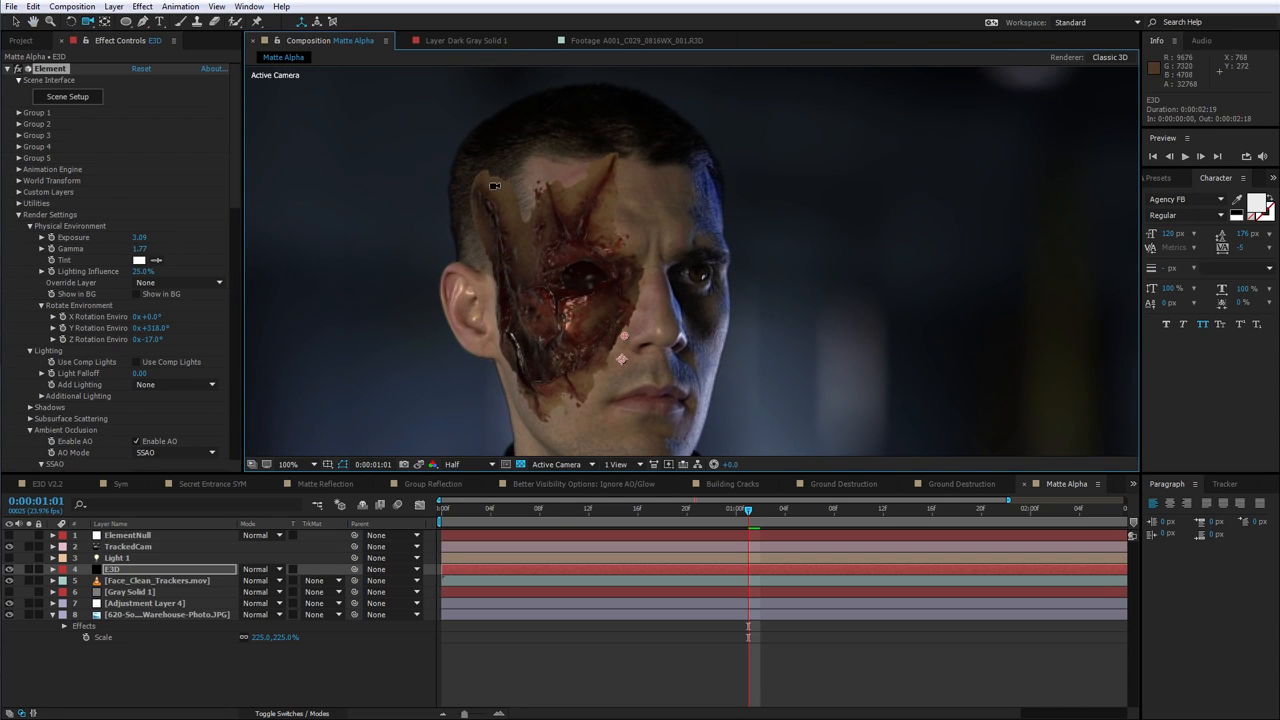
key(ctrl+z)
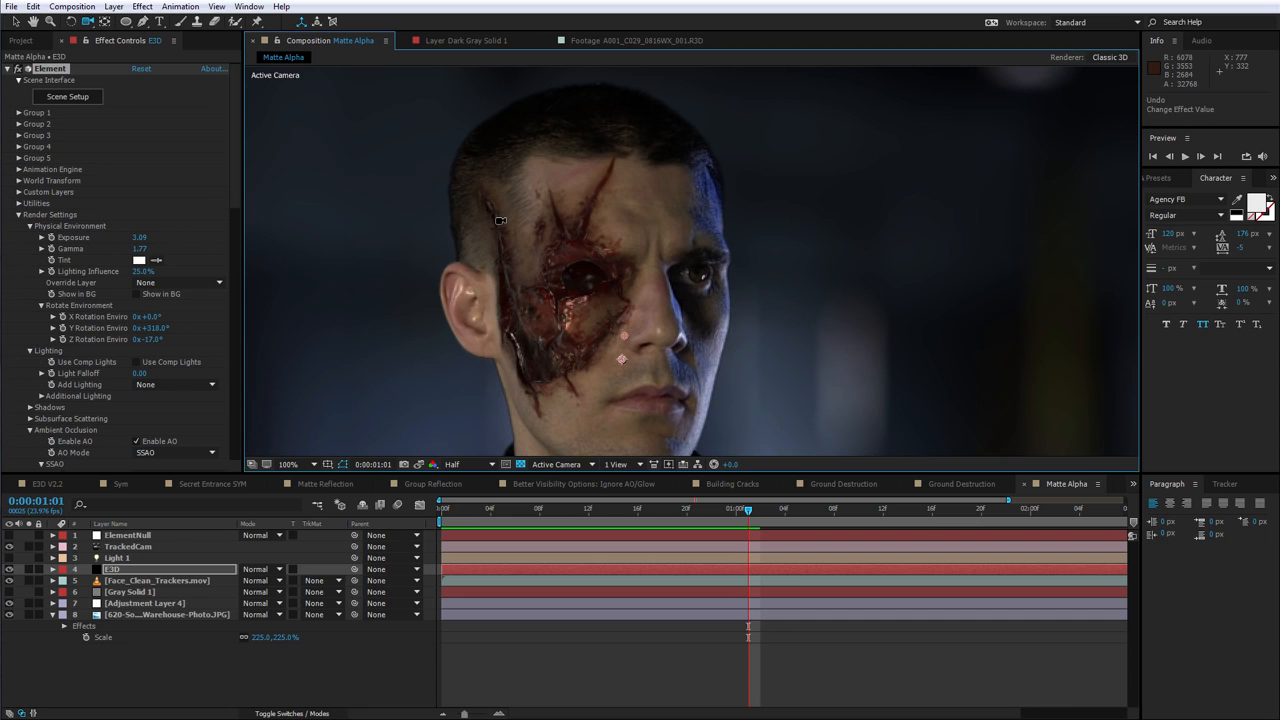
scroll(500, 220, up, 5)
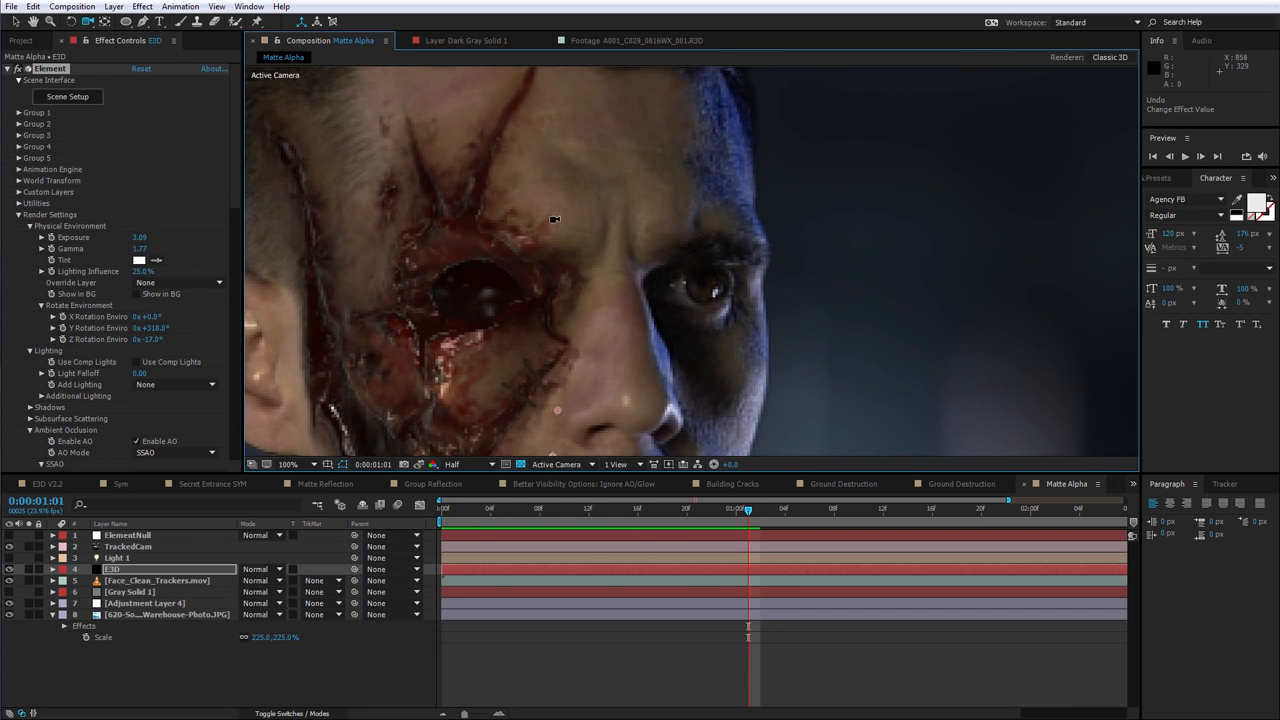
scroll(554, 218, down, 5)
key(comma)
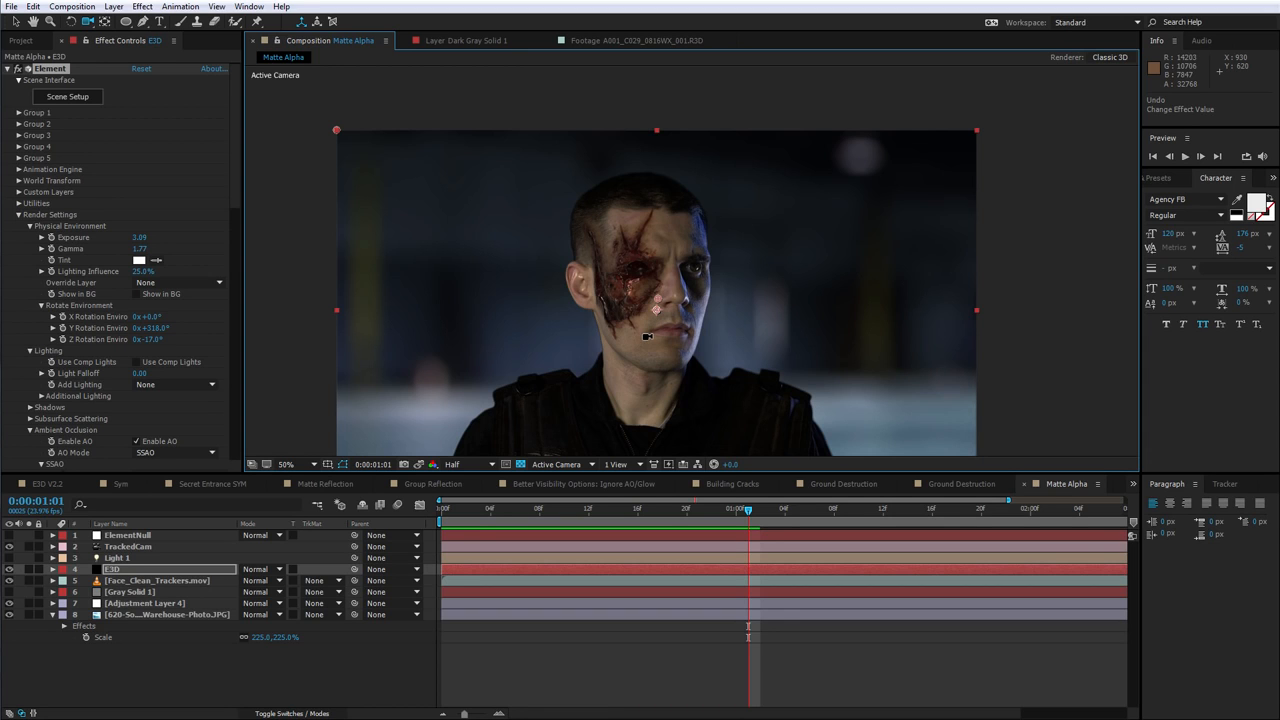
Open the Better Visibility Options: Ignore AO/Glow composition and enable Group 2 in the Element effect
click(938, 484)
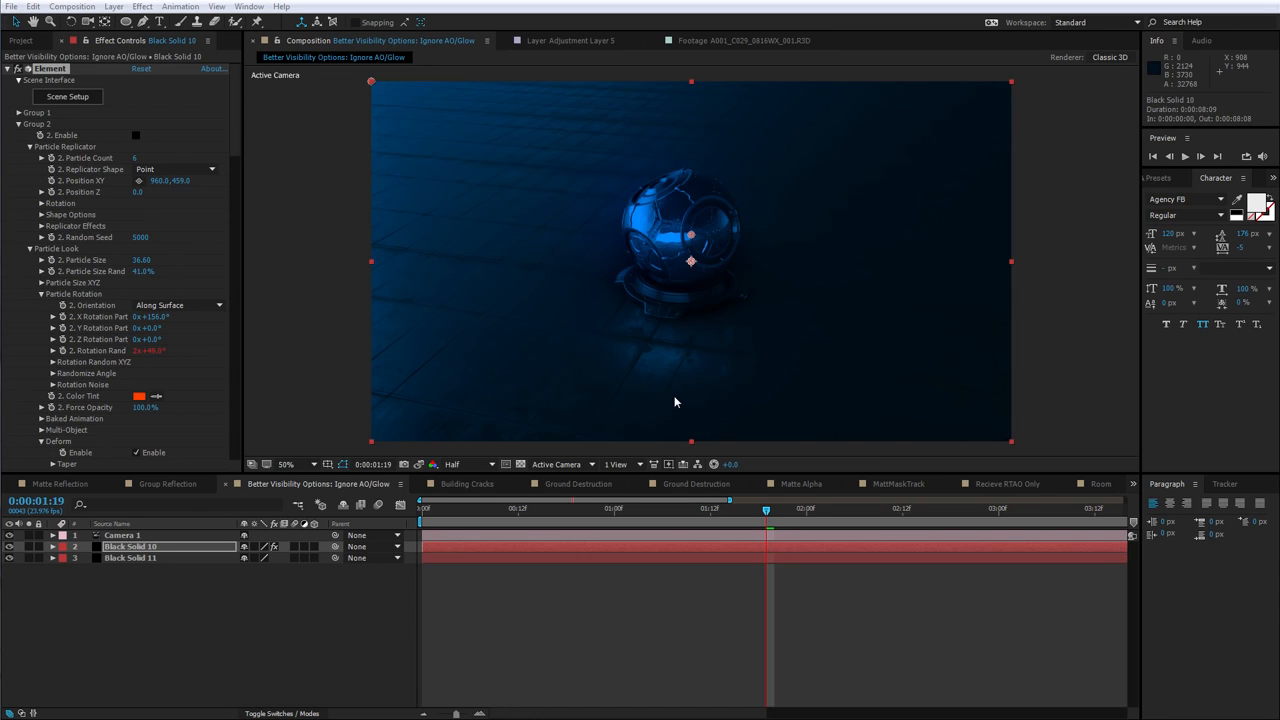
click(137, 137)
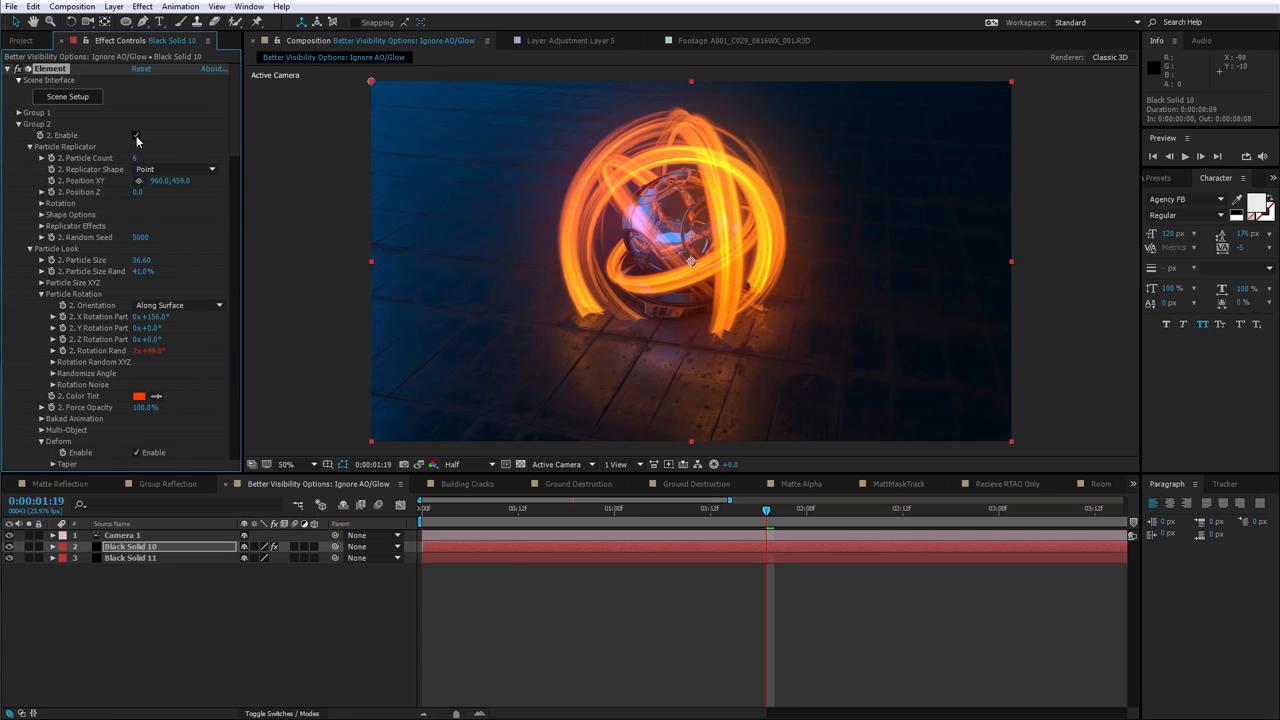
drag(631, 293, 710, 285)
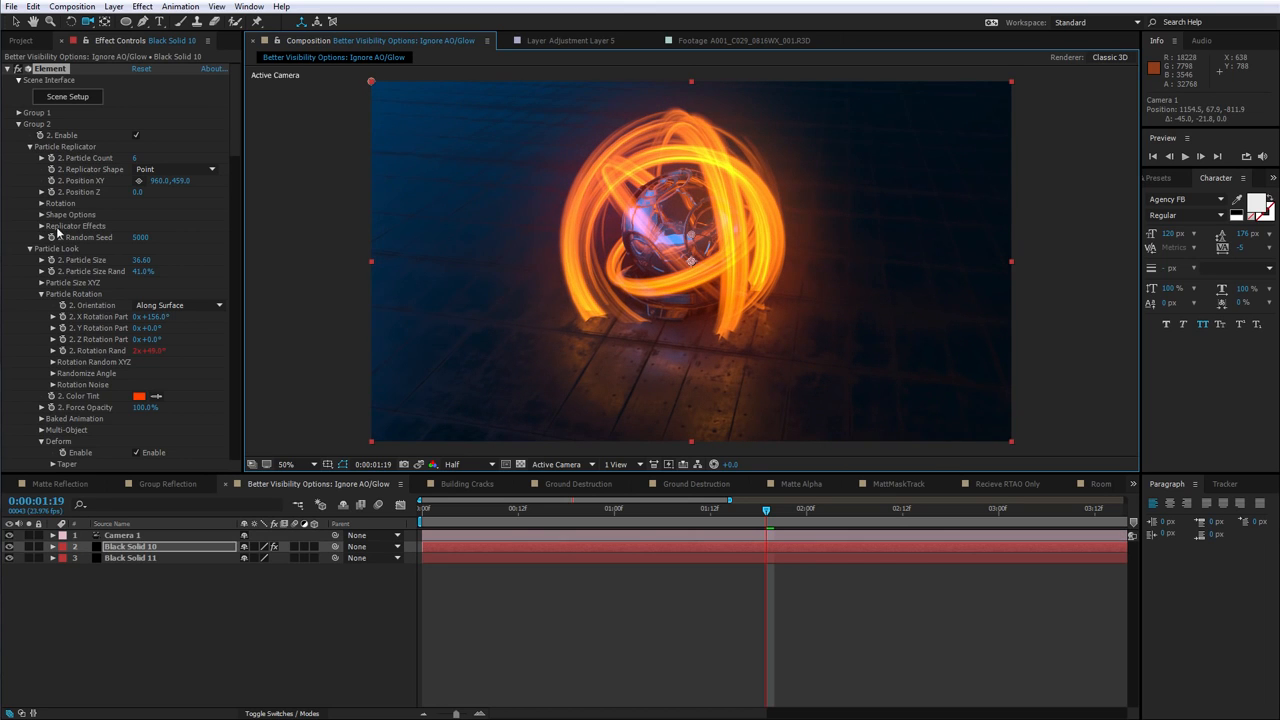
Toggle the Enable option of Group 2's Twist deformer
scroll(88, 358, down, 3)
click(137, 367)
click(137, 367)
click(138, 367)
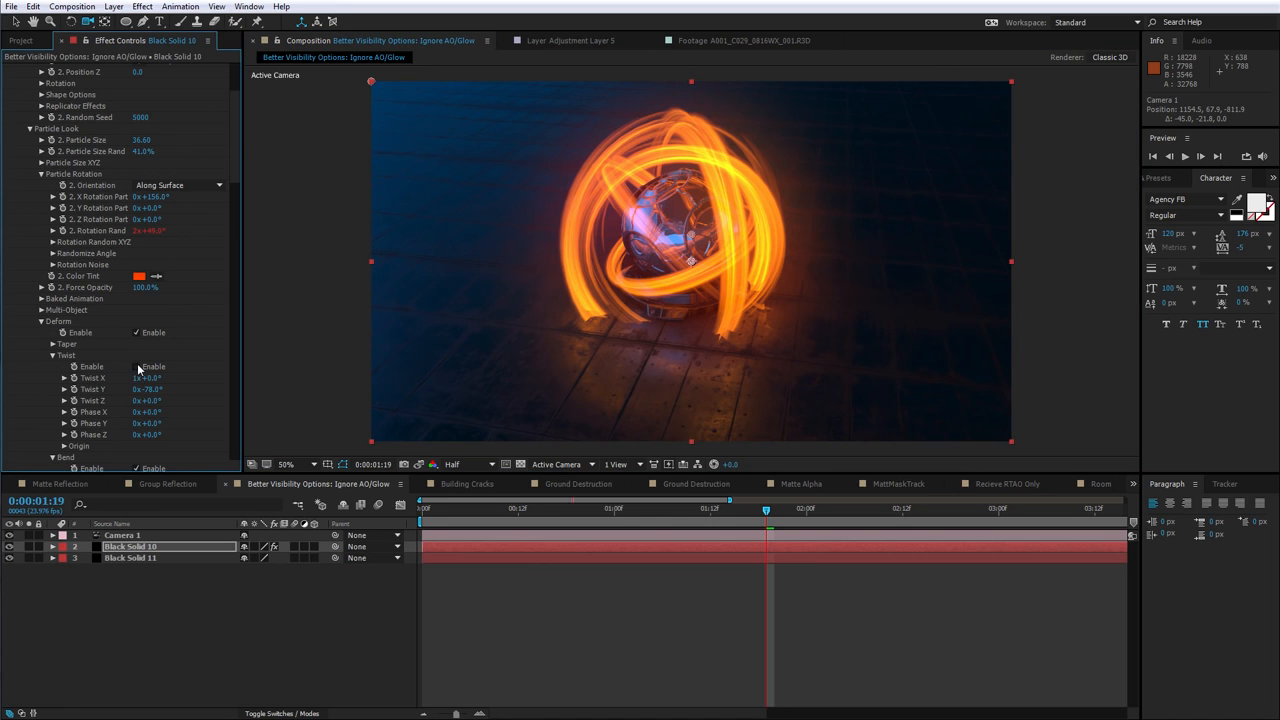
scroll(234, 124, up, 3)
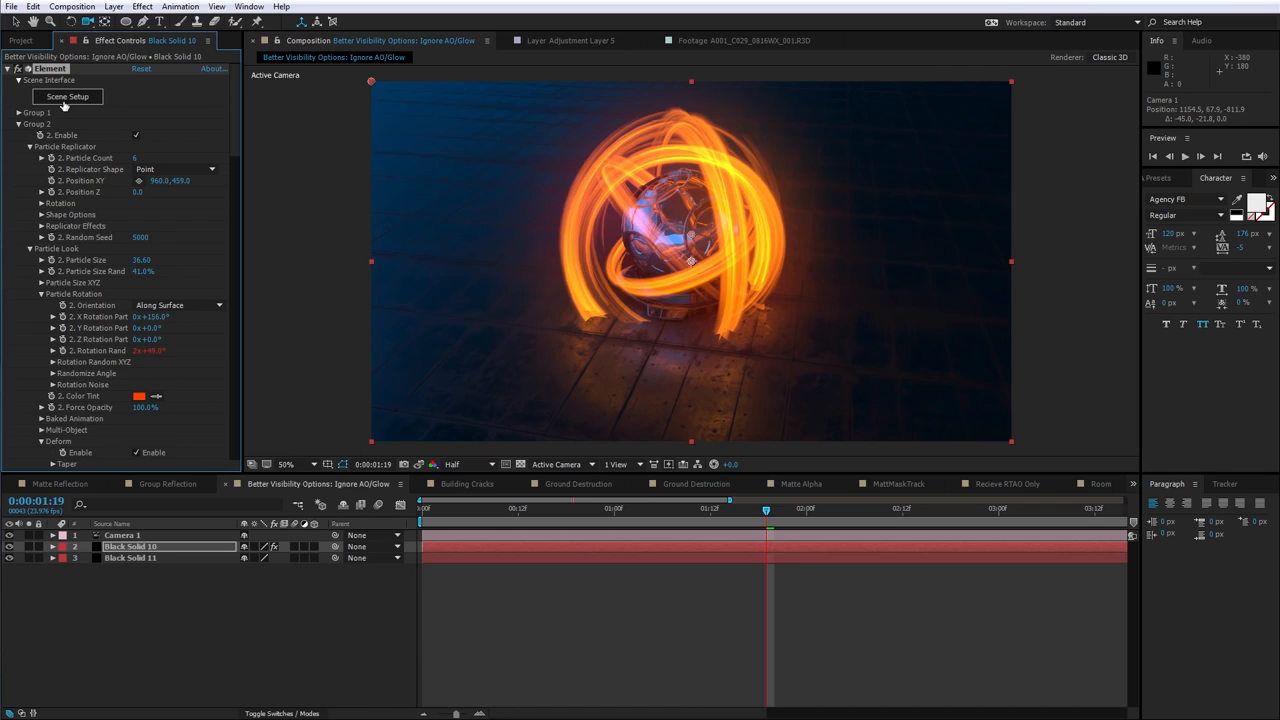
Open Scene Setup and inspect the Streak material's Streak_A diffuse texture settings
click(63, 100)
click(696, 151)
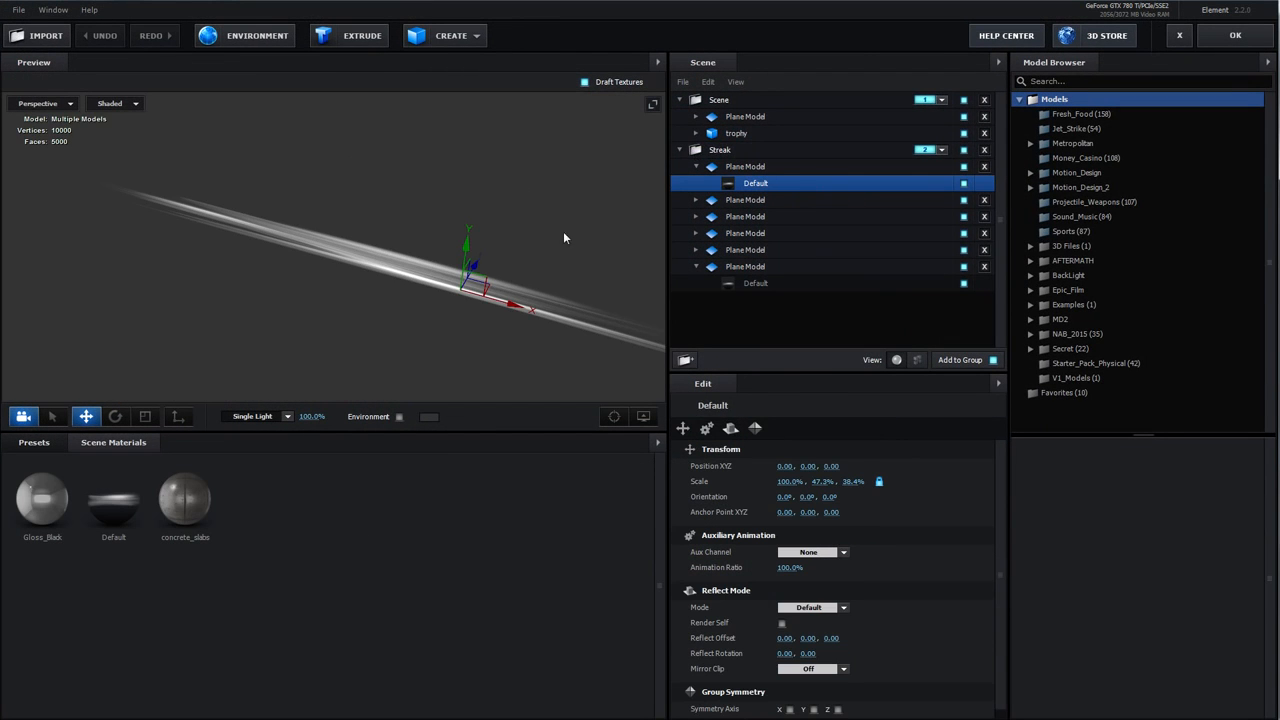
click(755, 183)
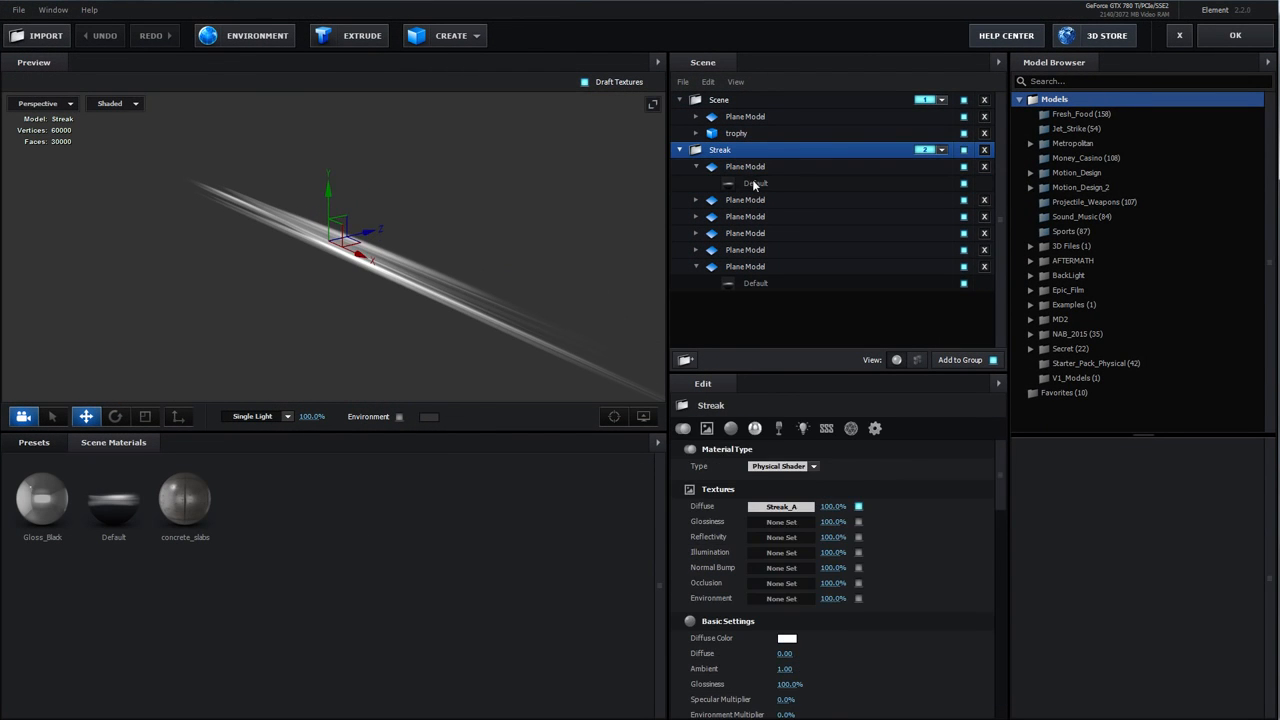
click(778, 508)
drag(825, 383, 500, 178)
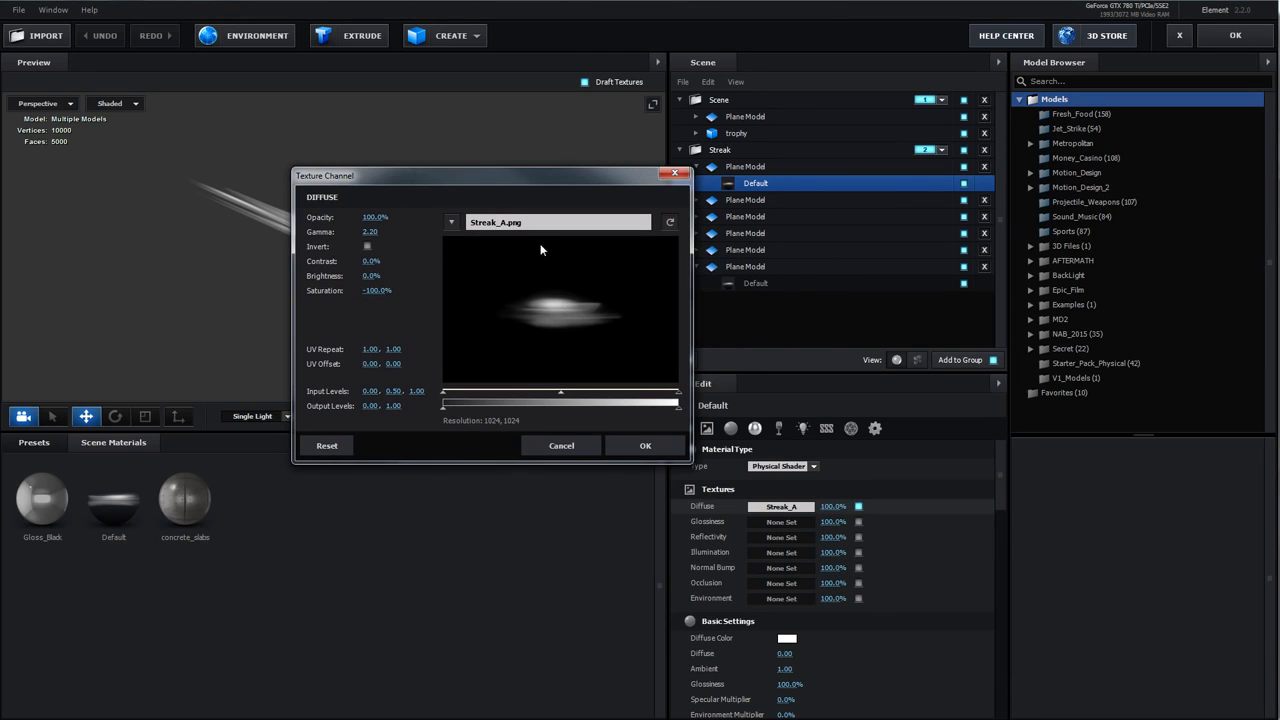
click(646, 446)
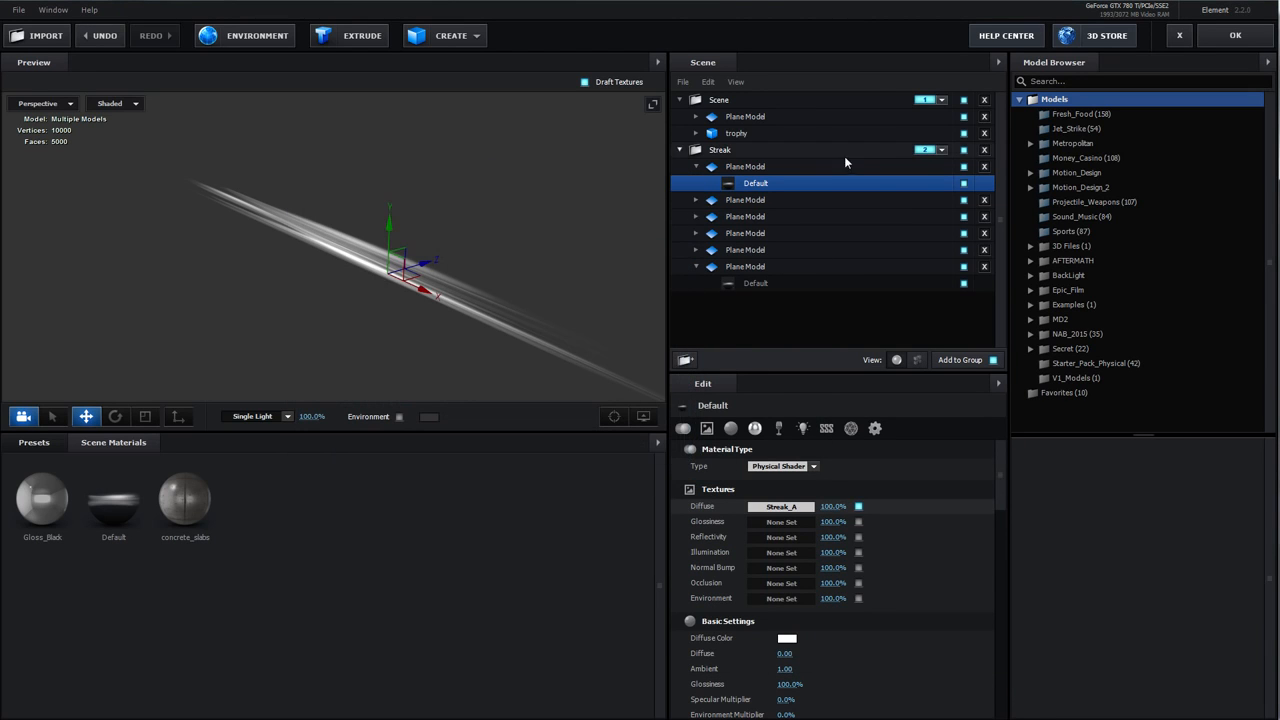
Switch the streak plane's Default material blend mode to Normal, then back to Add
click(730, 168)
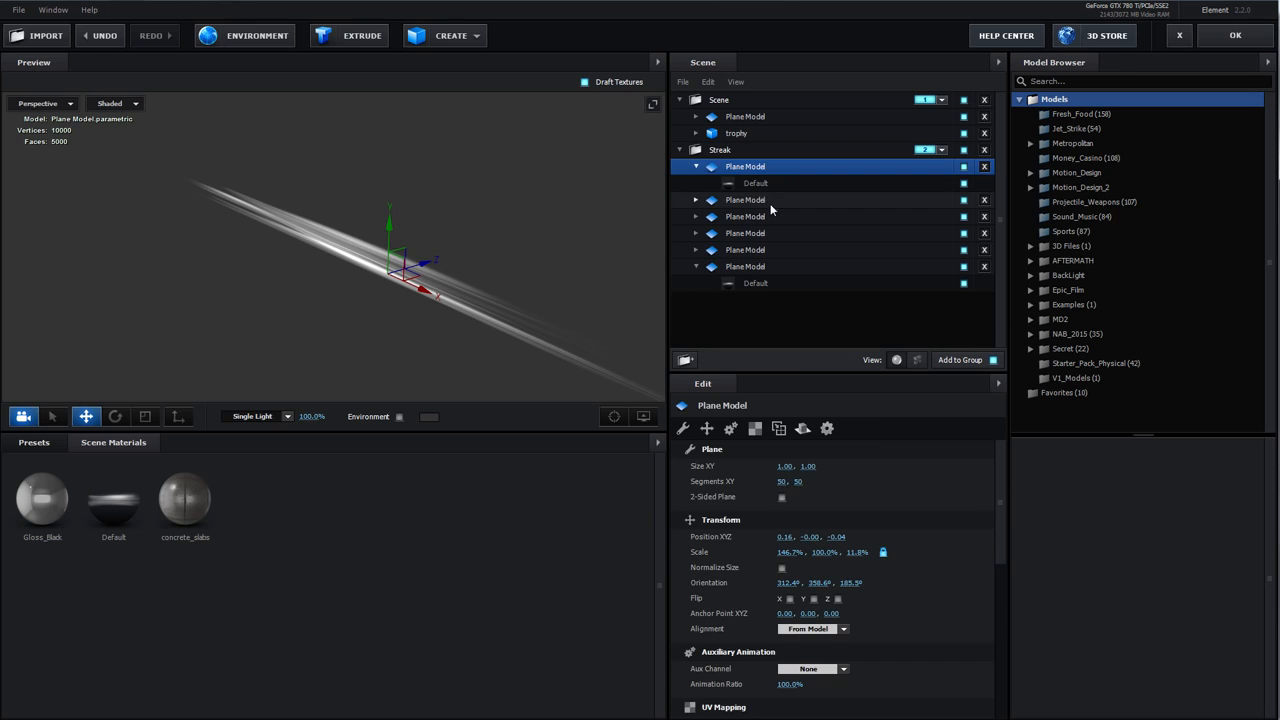
click(763, 186)
click(875, 428)
click(812, 467)
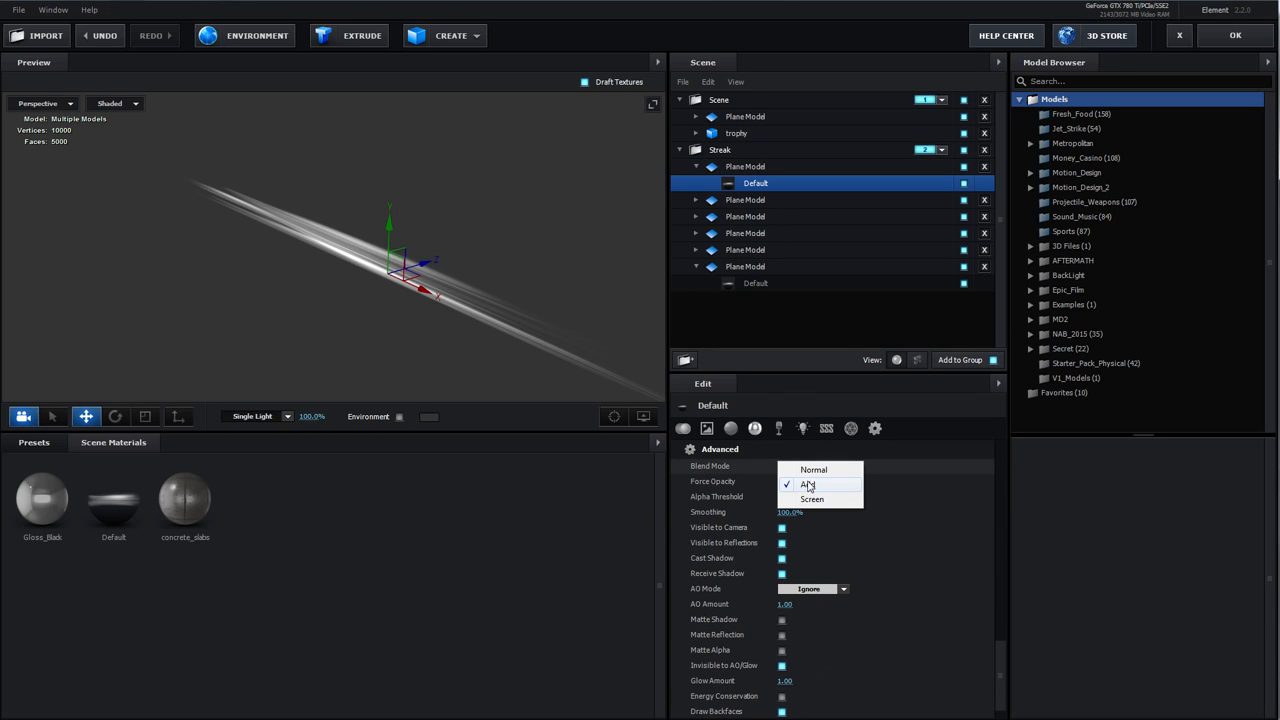
click(813, 469)
mouse_move(480, 312)
mouse_down()
mouse_move(381, 329)
mouse_move(389, 306)
mouse_move(256, 214)
mouse_move(228, 164)
mouse_up()
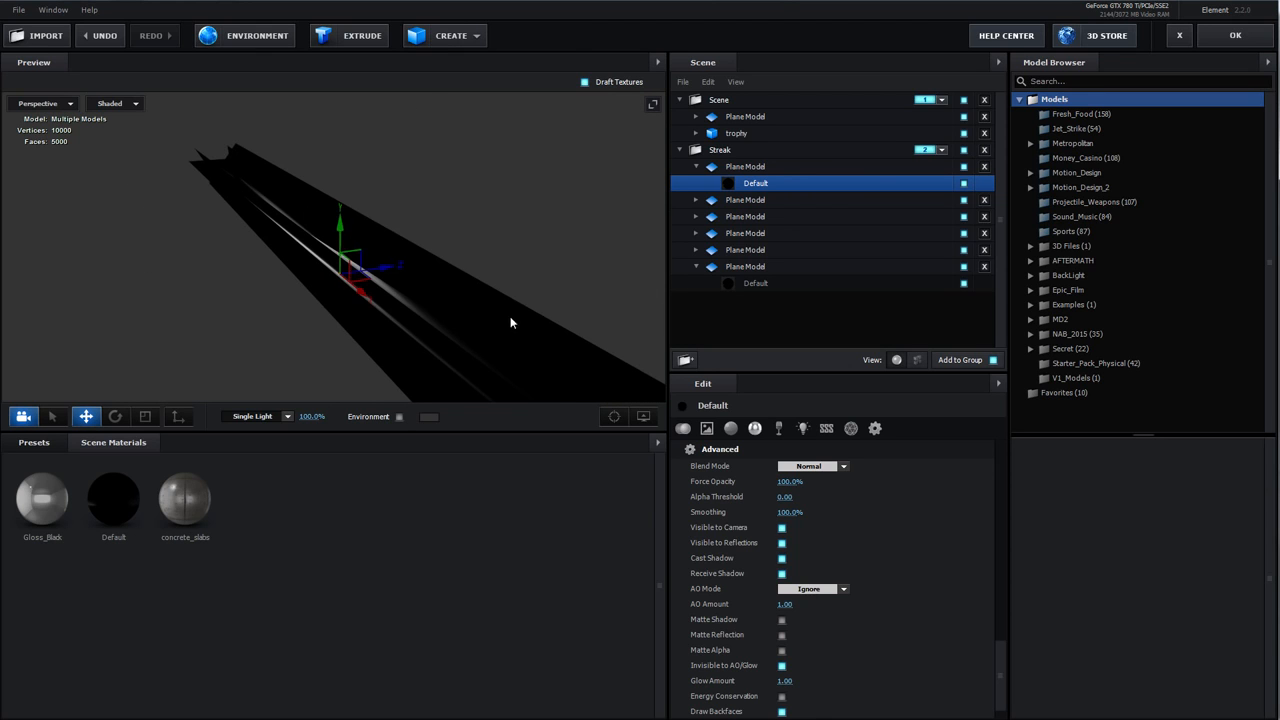
drag(510, 320, 565, 318)
click(806, 467)
click(808, 484)
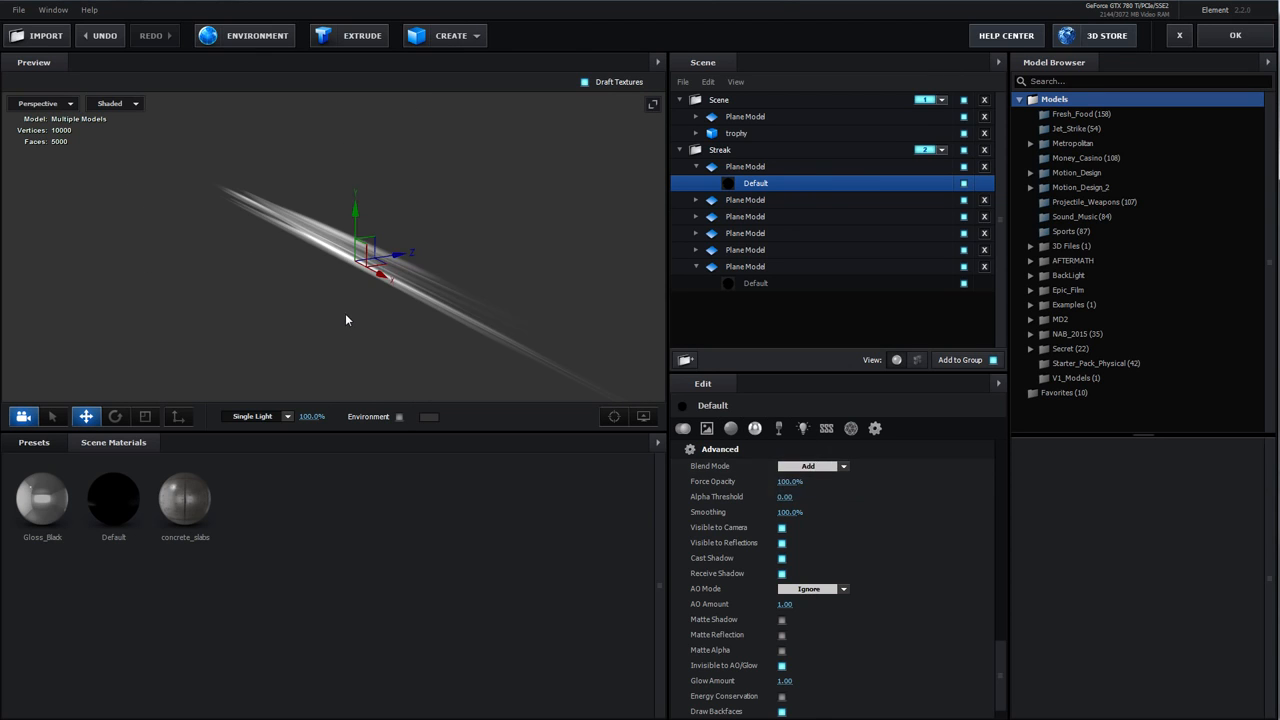
Try rotating and scaling the streak plane model in the preview
click(379, 242)
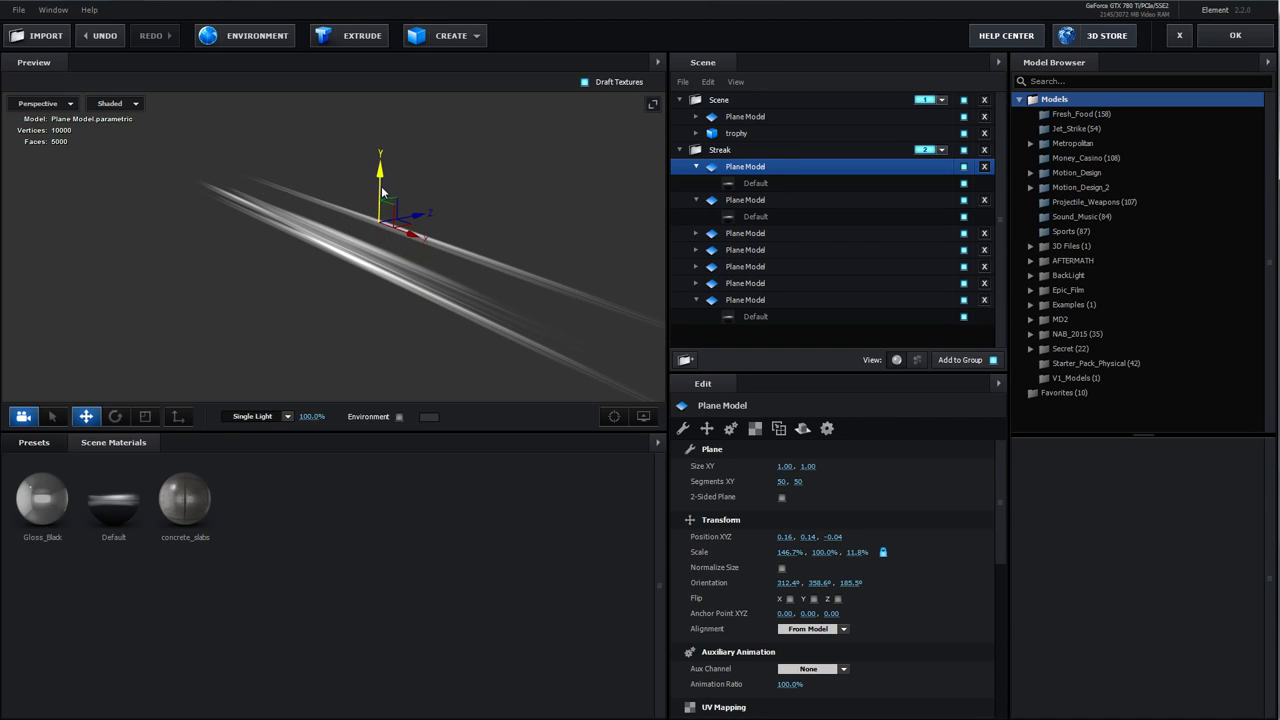
key(e)
drag(340, 197, 305, 248)
drag(336, 205, 345, 192)
key(w)
key(r)
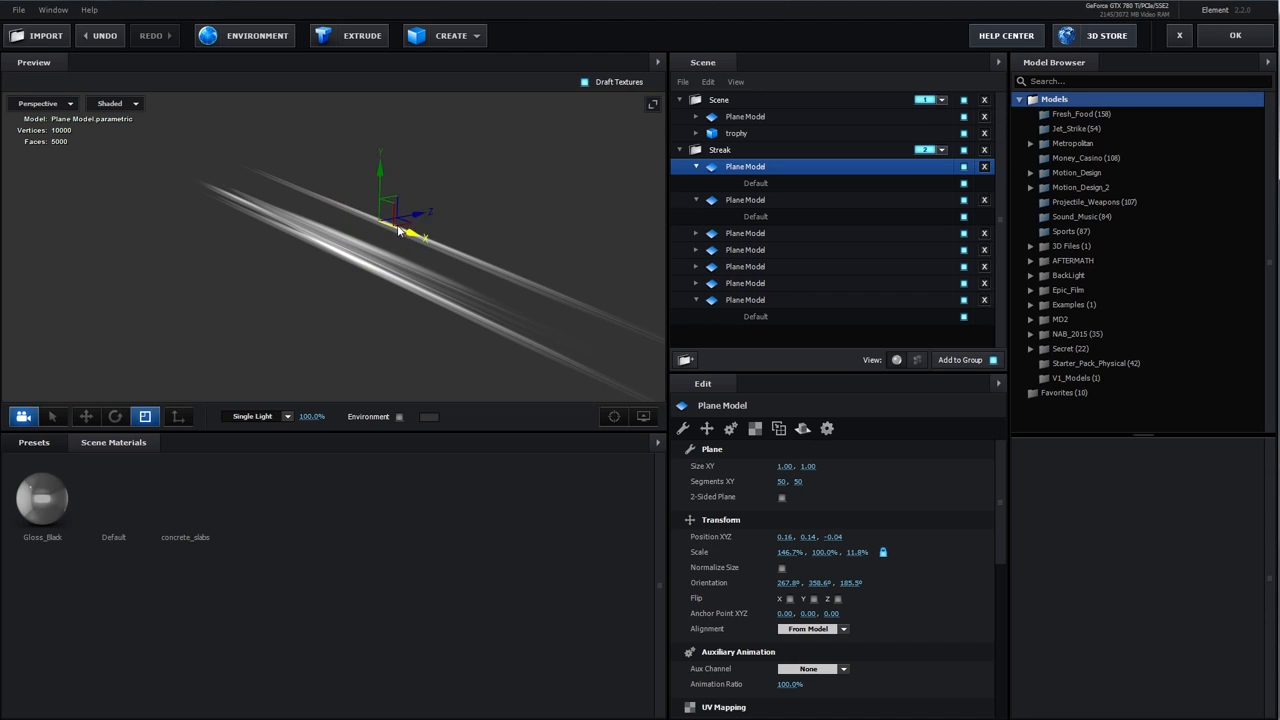
mouse_move(380, 163)
mouse_down()
mouse_move(389, 108)
mouse_move(436, 280)
mouse_move(470, 243)
mouse_move(471, 265)
mouse_up()
key(Delete)
key(w)
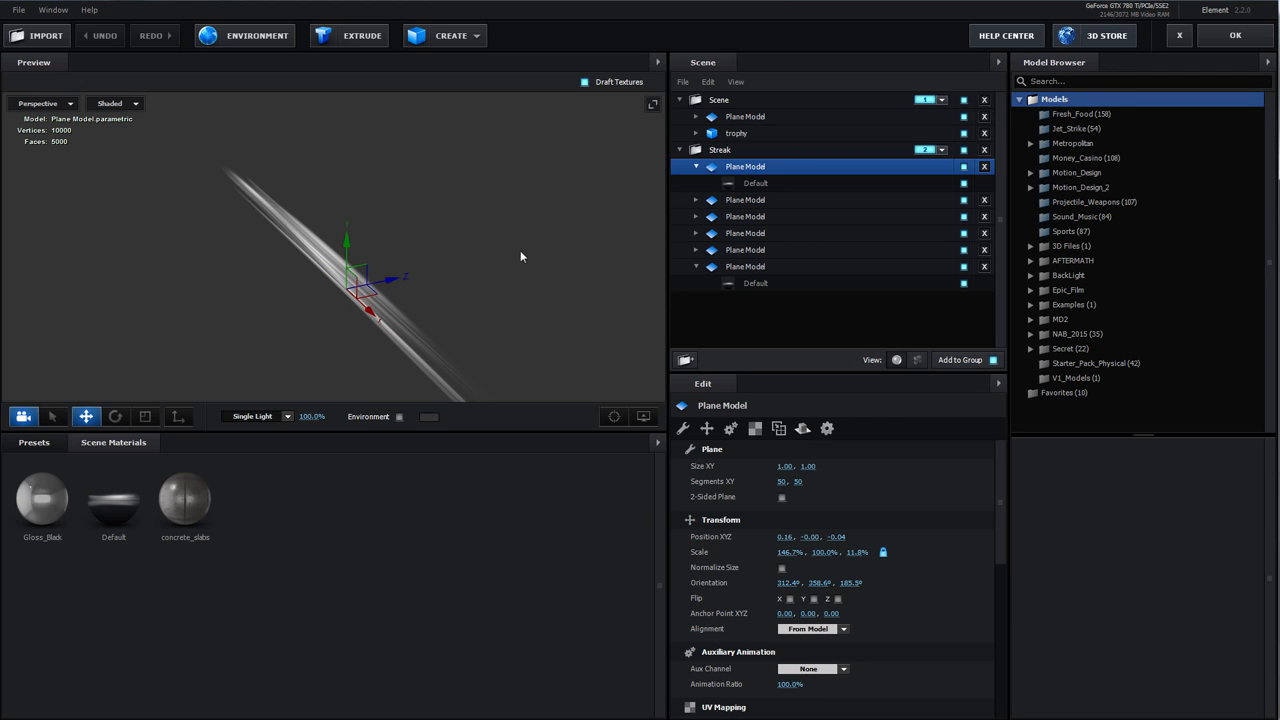
Set the streak Default material's AO Mode to On and apply the Scene Setup
click(752, 183)
click(875, 428)
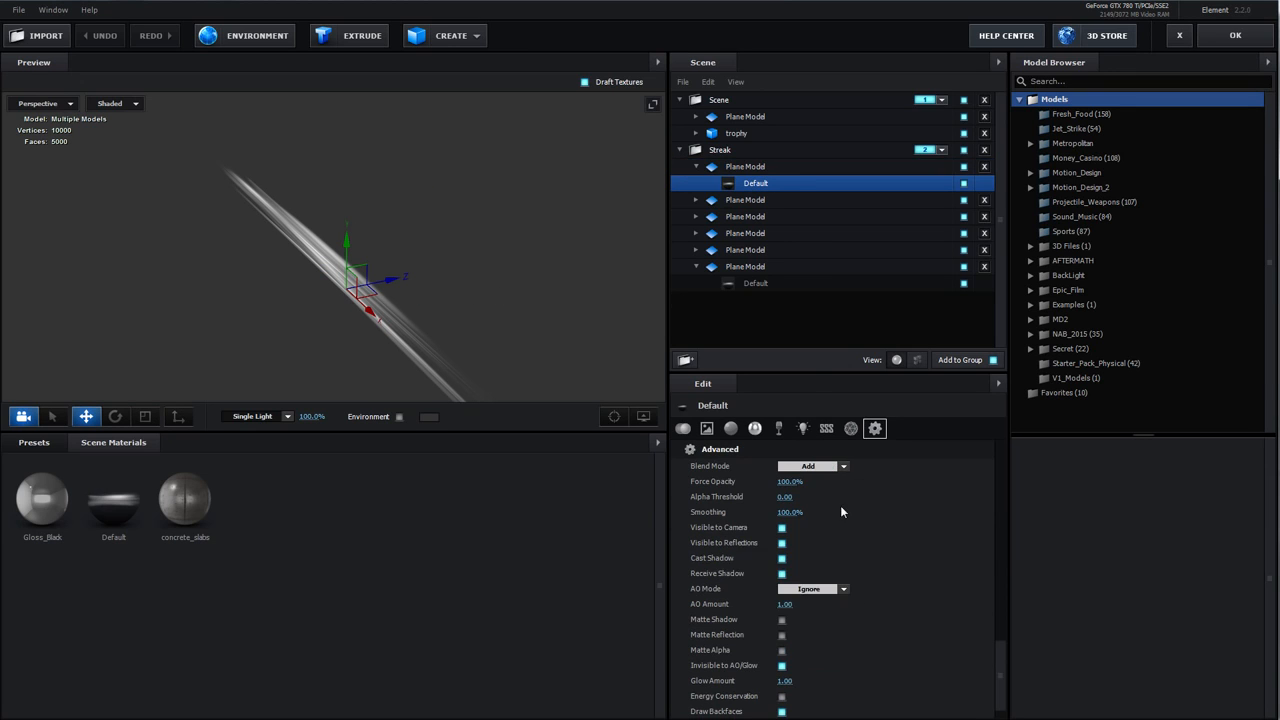
click(810, 589)
click(783, 605)
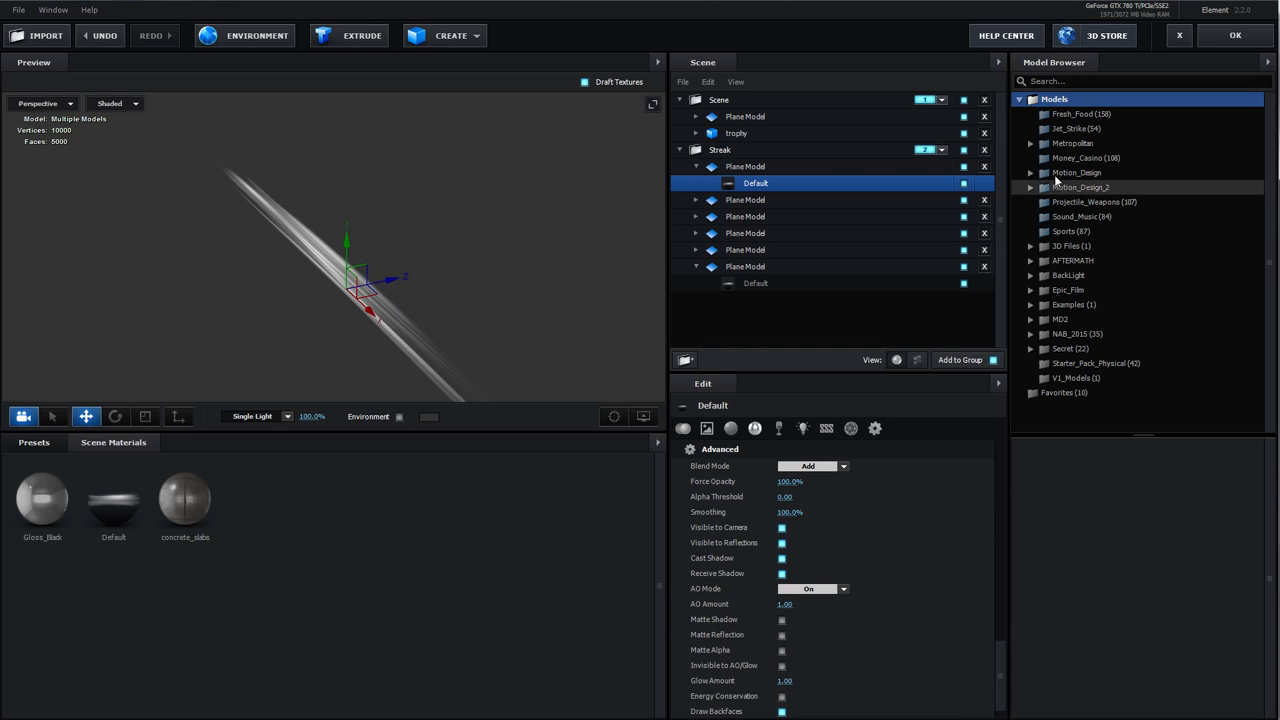
click(1235, 36)
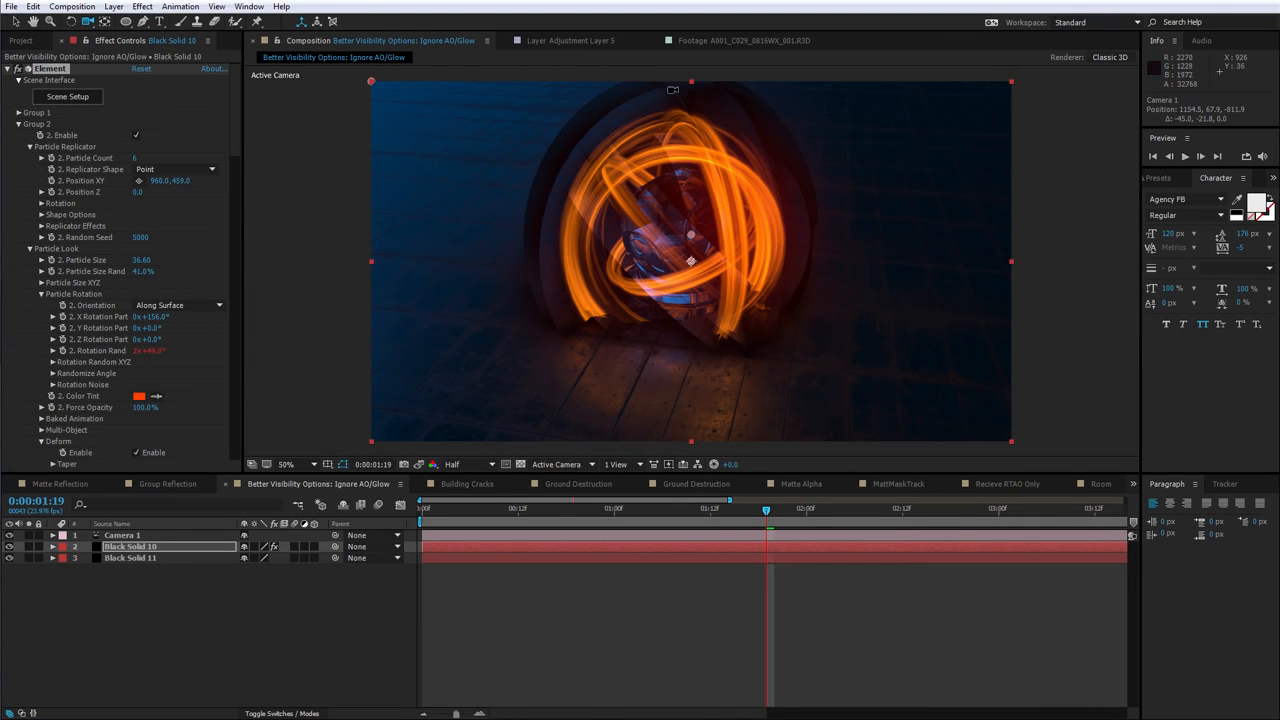
Toggle the Element effect's Enable AO option off and back on
drag(236, 122, 230, 320)
click(137, 126)
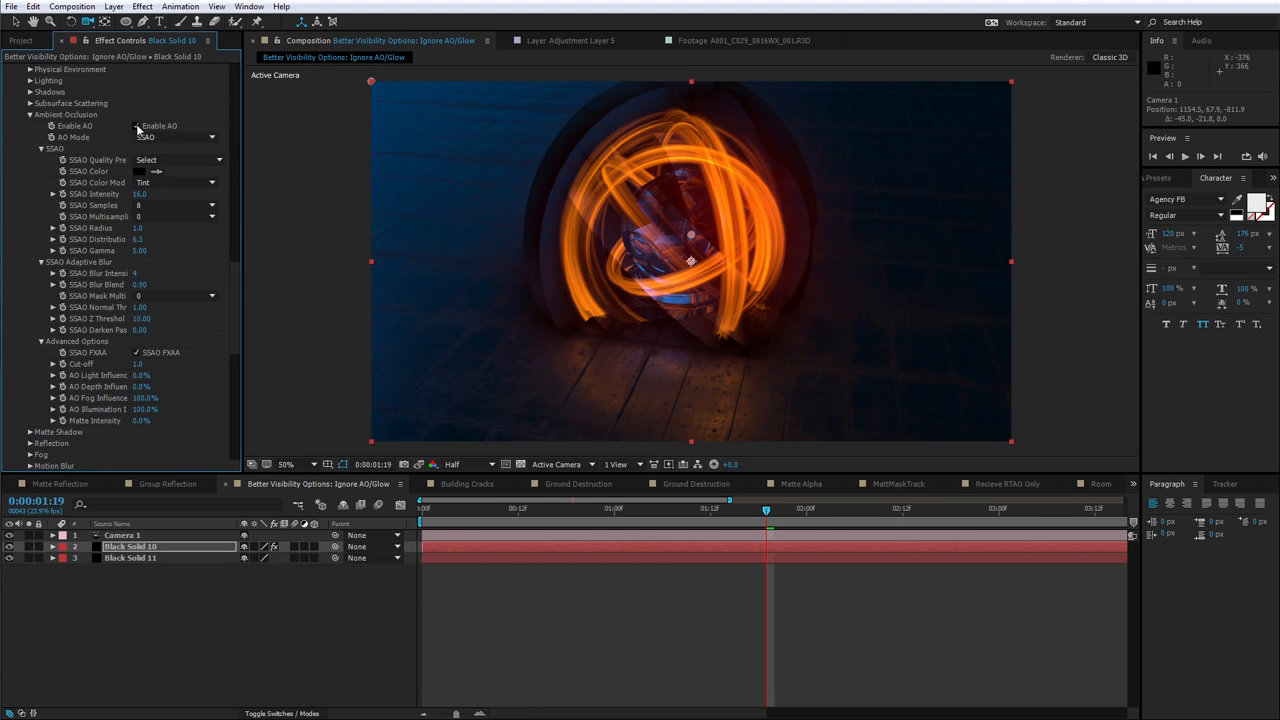
click(137, 126)
scroll(222, 307, up, 15)
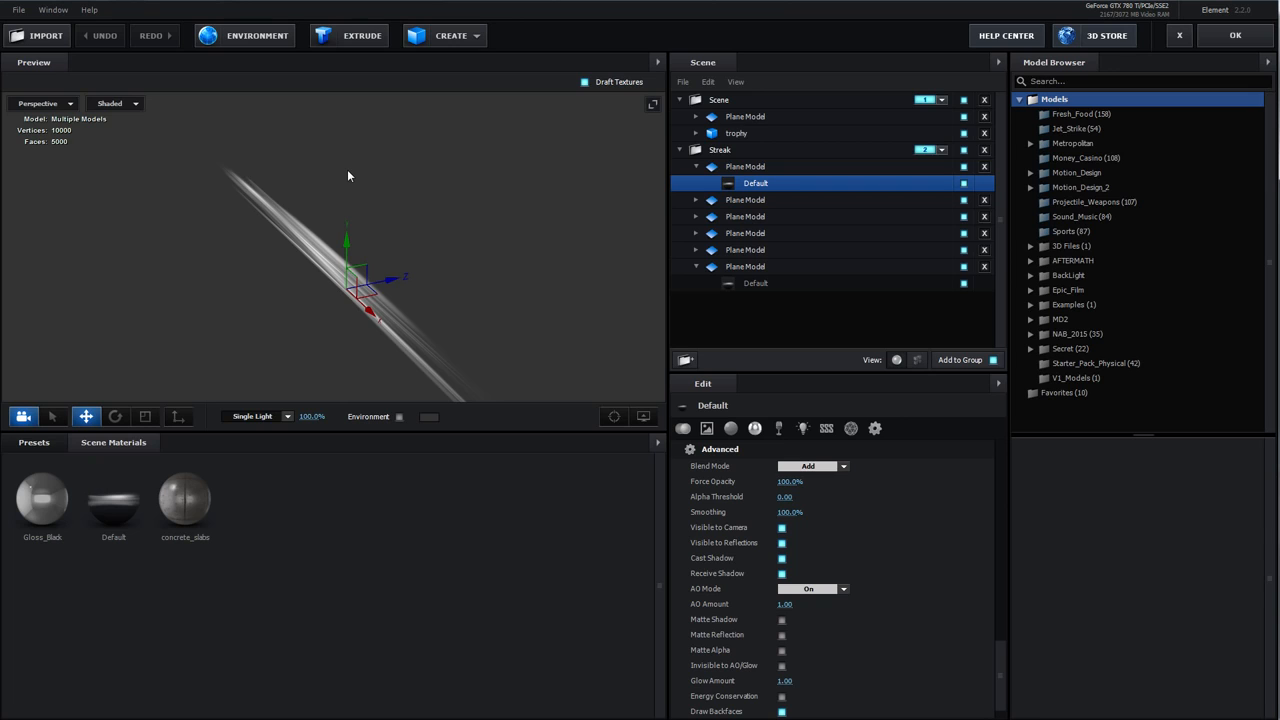
Enable Invisible to AO/Glow on the streak's Default material
drag(450, 297, 392, 243)
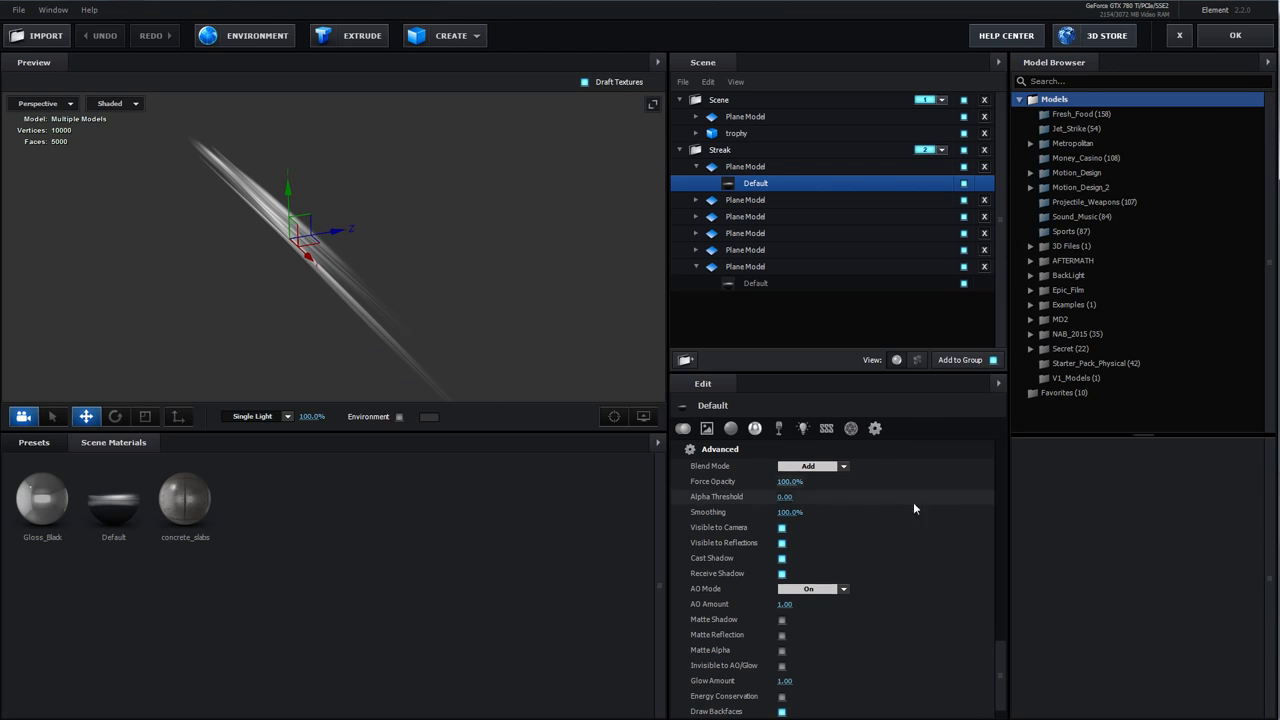
scroll(913, 502, down, 1)
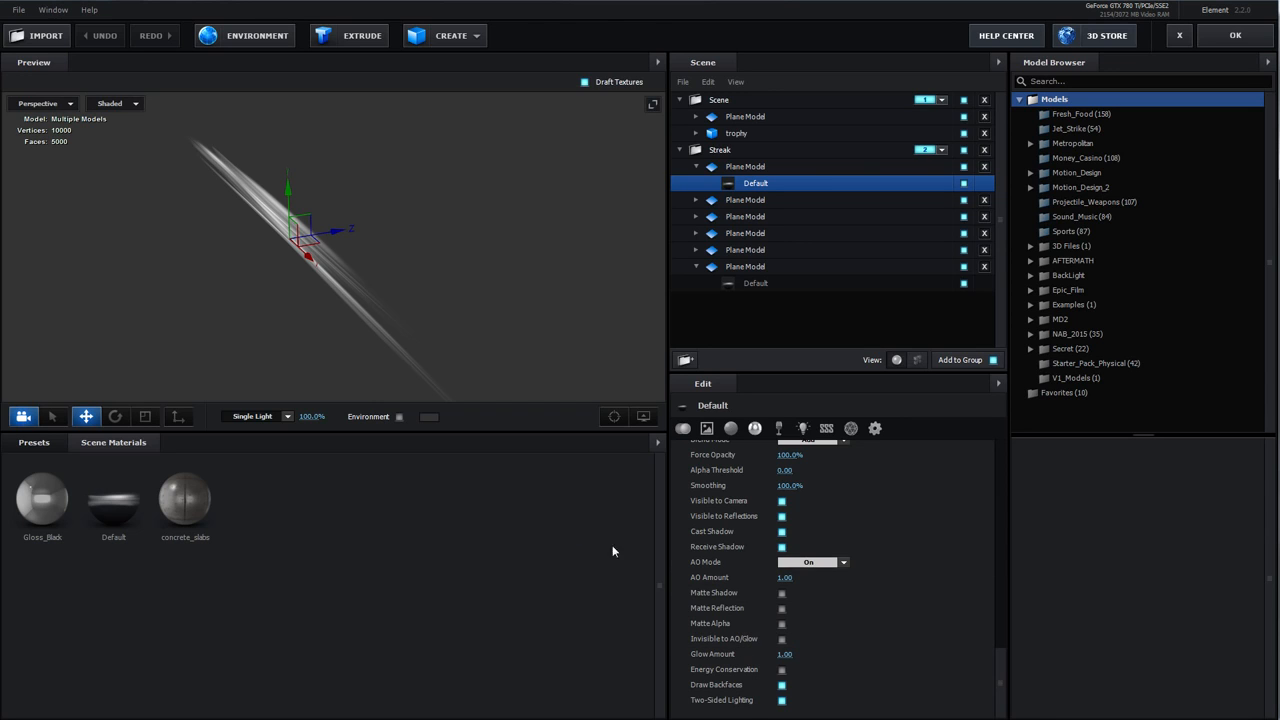
click(782, 639)
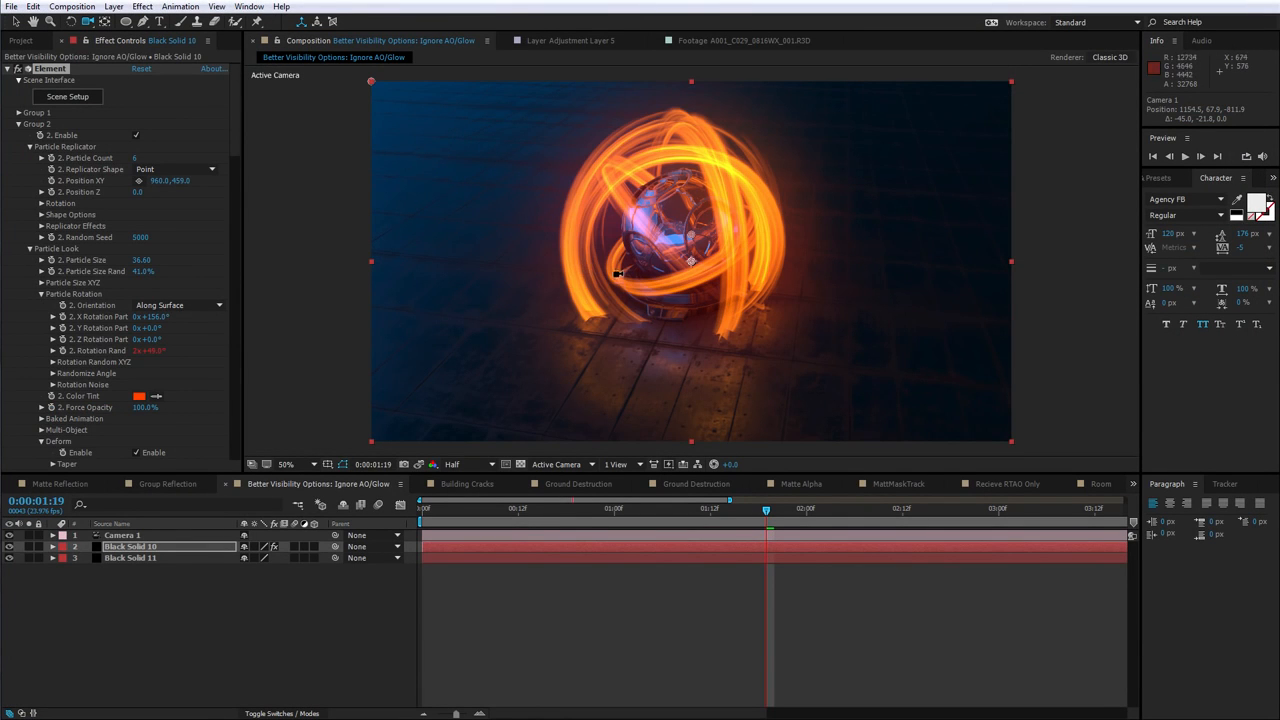
Zoom and pan the composition viewer to examine the glowing streaks around the sphere
scroll(680, 268, up, 1)
key(space)
drag(800, 350, 718, 317)
scroll(648, 293, up, 1)
scroll(720, 317, down, 2)
scroll(687, 311, up, 1)
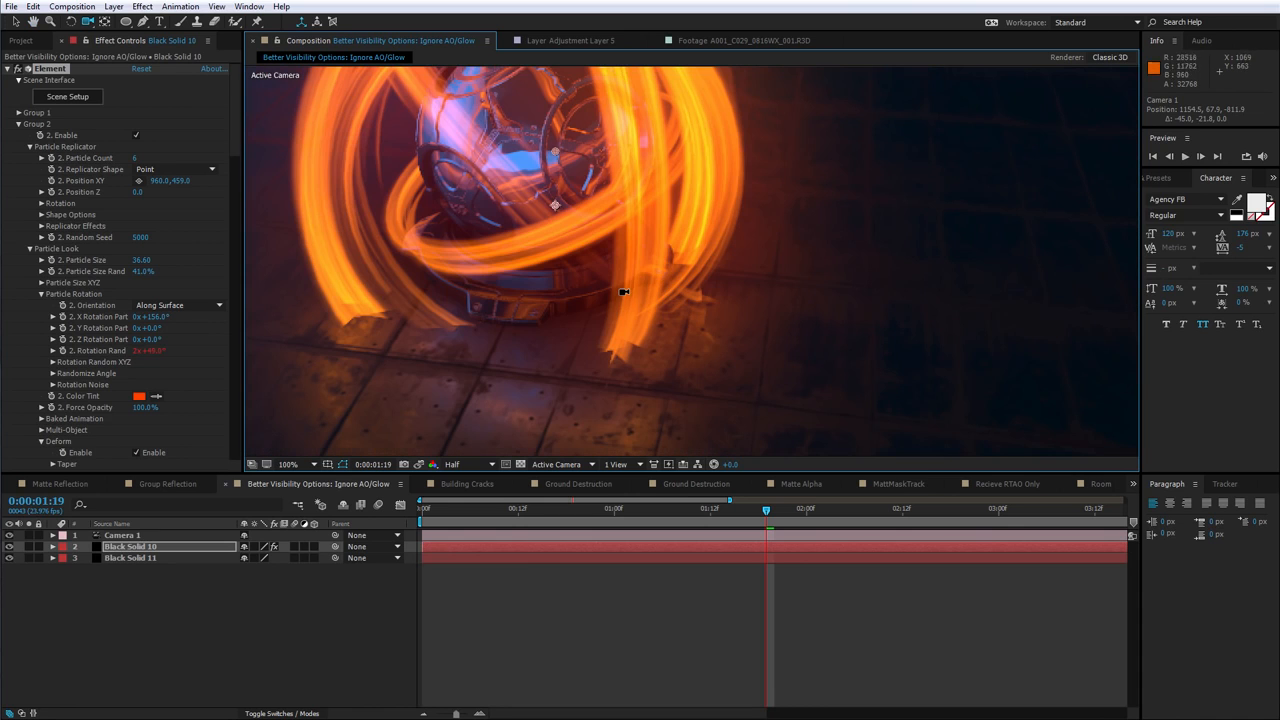
scroll(235, 288, down, 10)
scroll(235, 288, up, 10)
scroll(651, 306, up, 1)
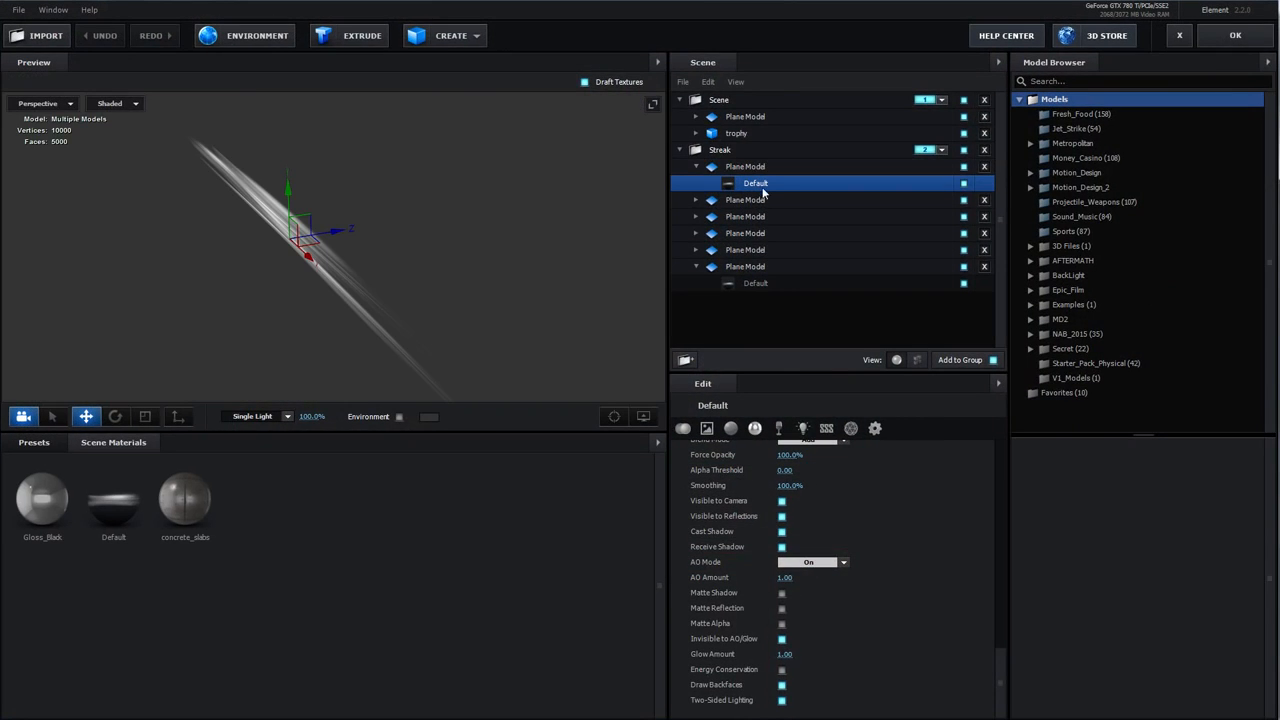
Set the streak Default material's AO Mode to Ignore and apply the Scene Setup
click(850, 428)
scroll(880, 550, down, 1)
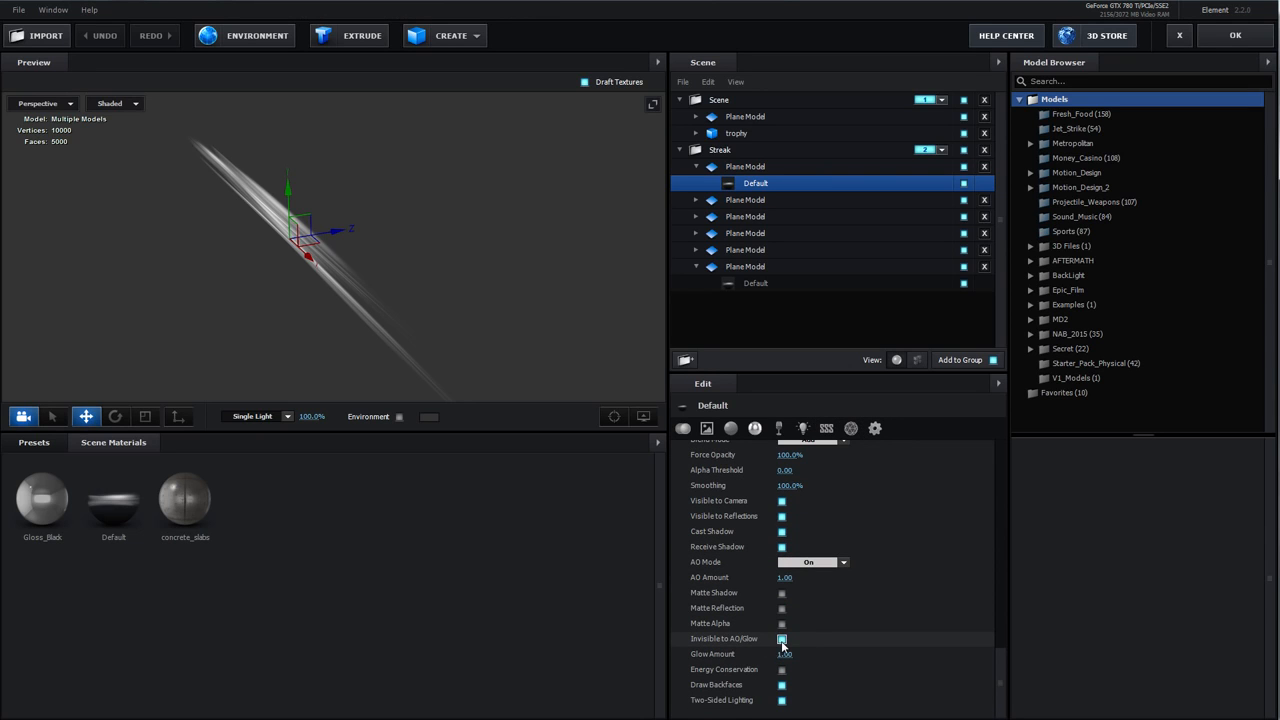
click(797, 565)
click(810, 580)
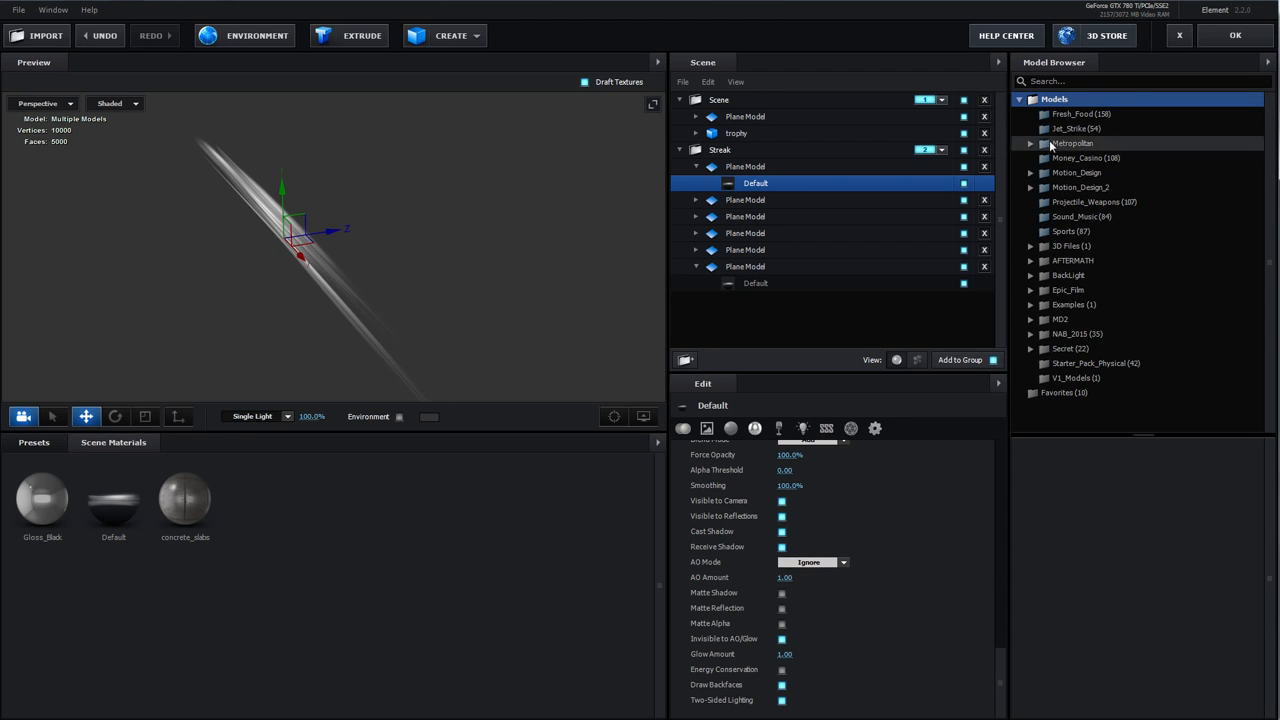
click(1235, 35)
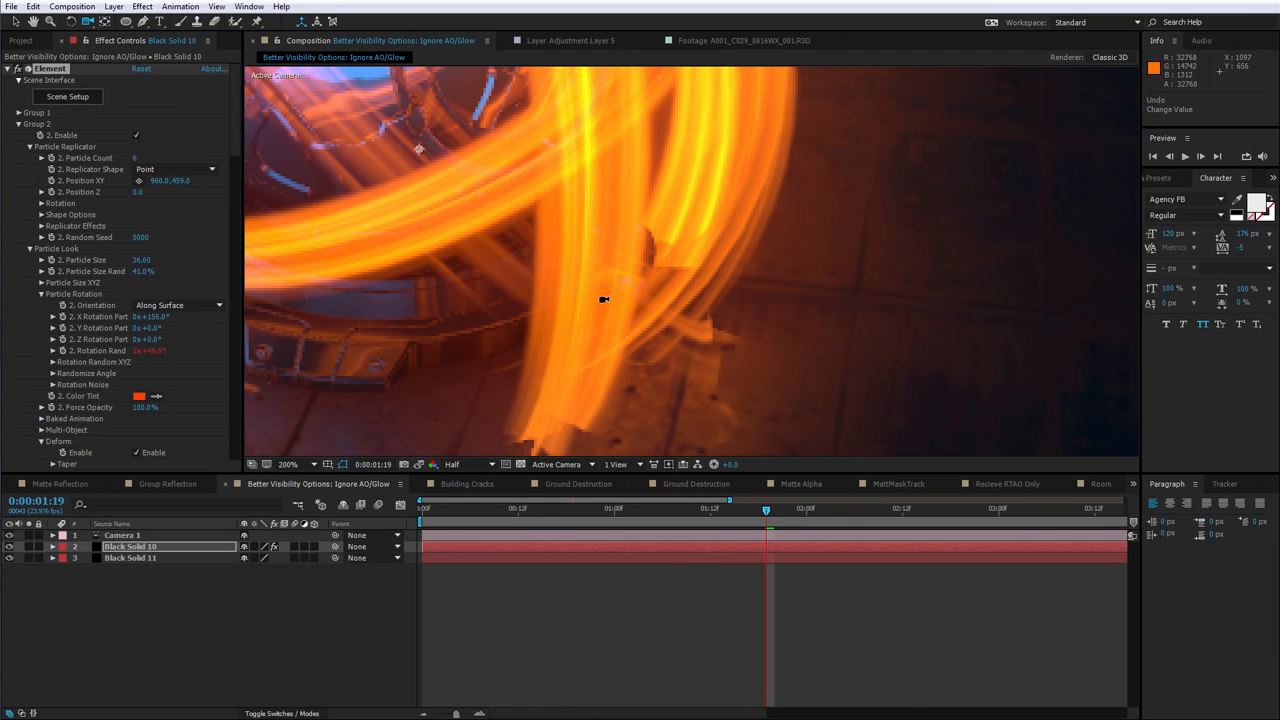
Undo and redo the last effect change to compare the streak rendering
scroll(604, 298, down, 2)
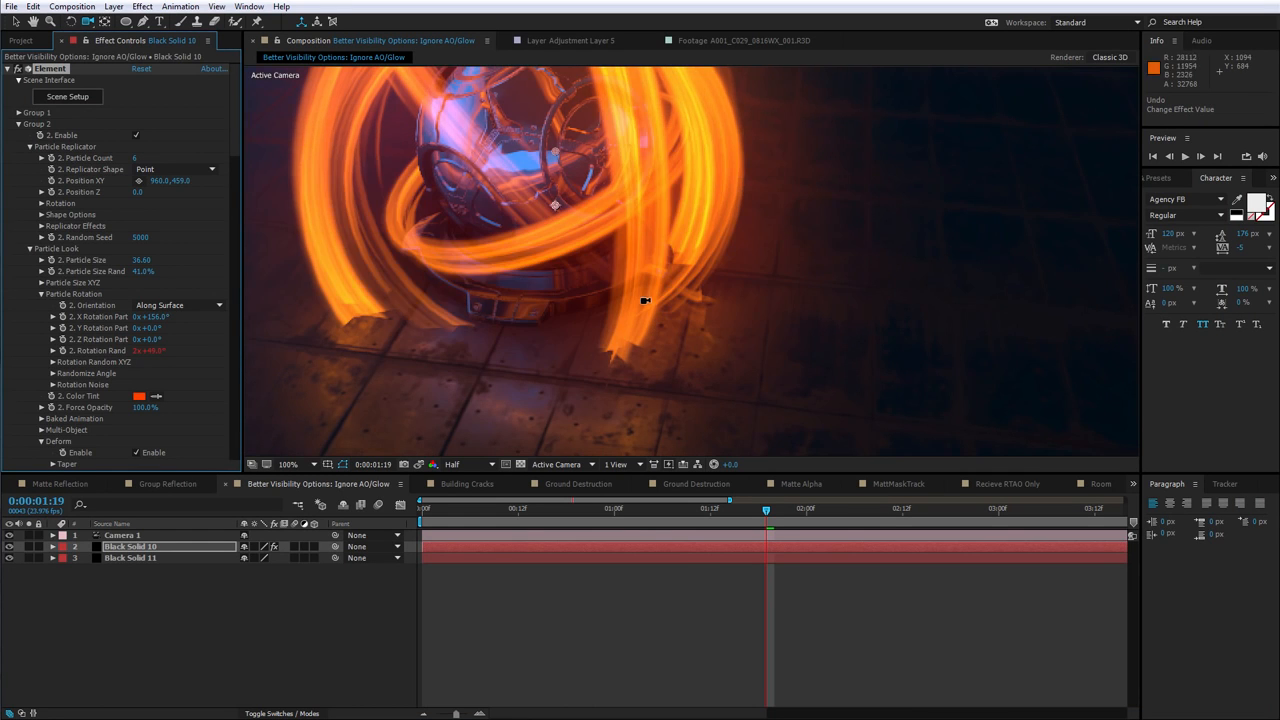
scroll(645, 300, up, 2)
key(ctrl+shift+z)
key(ctrl+z)
scroll(598, 319, down, 2)
key(ctrl+shift+z)
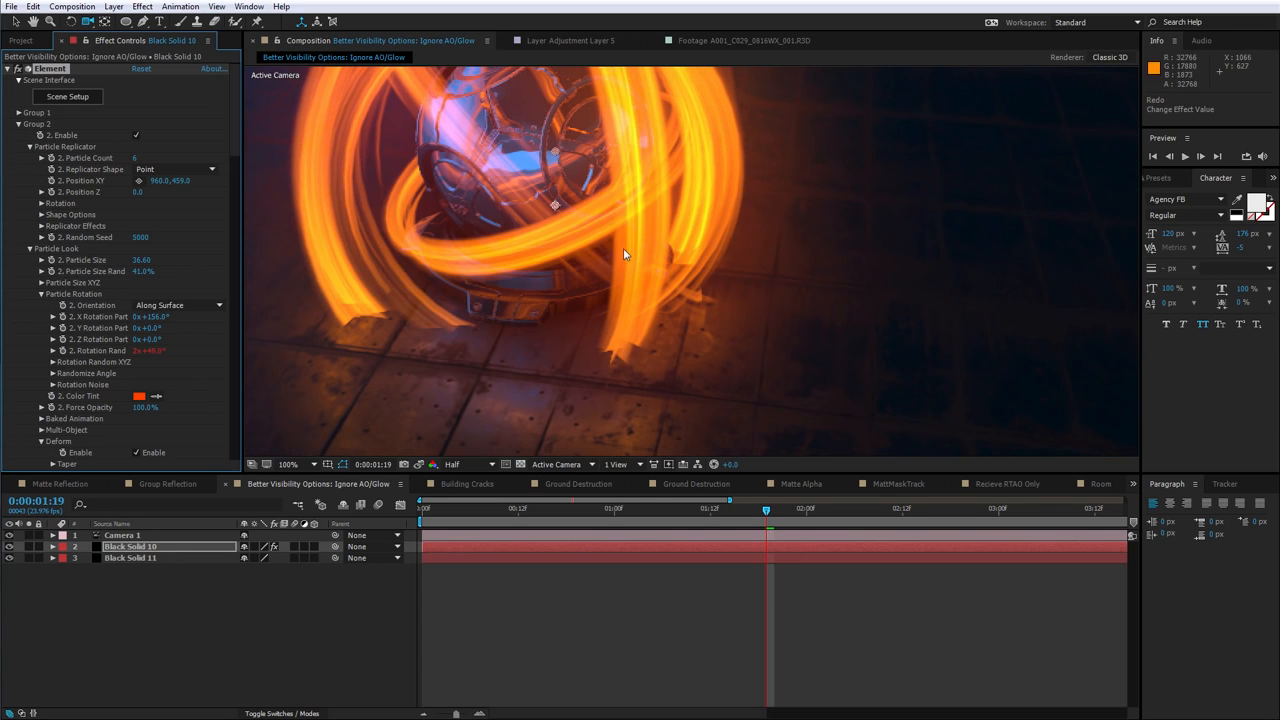
scroll(640, 290, down, 1)
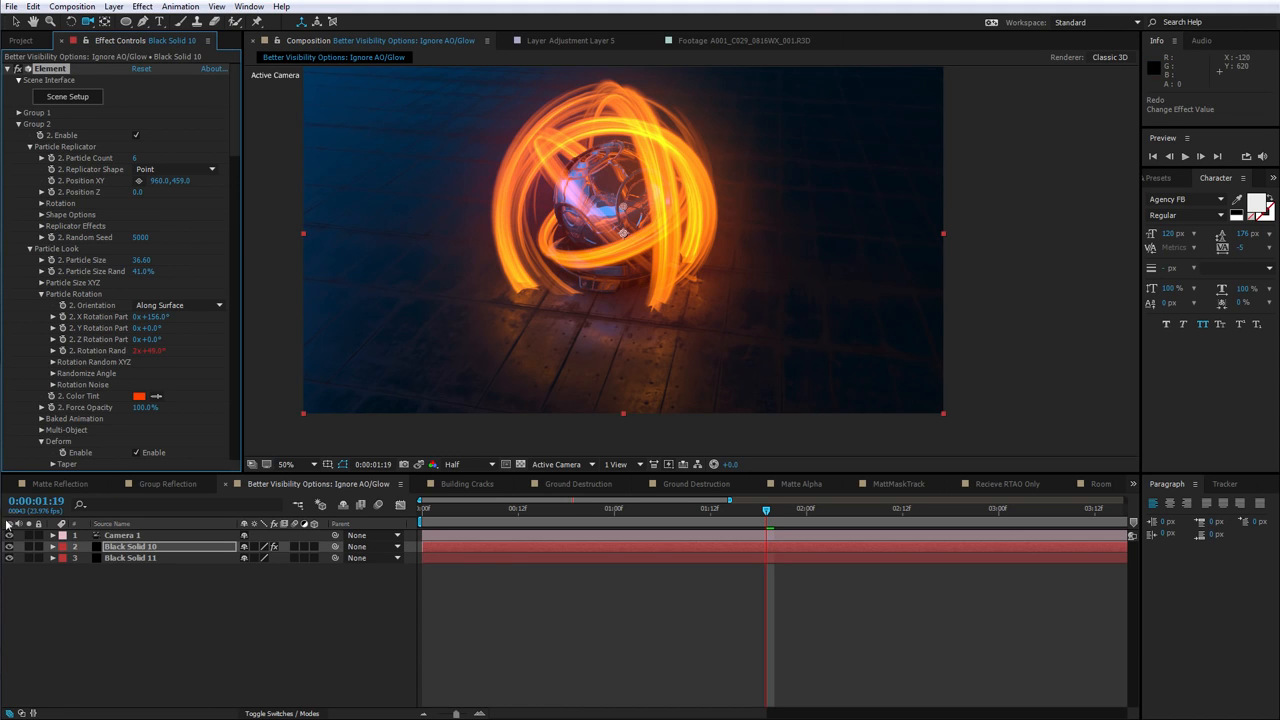
Orbit the camera around the sphere to examine the streaks from other angles
drag(612, 261, 643, 284)
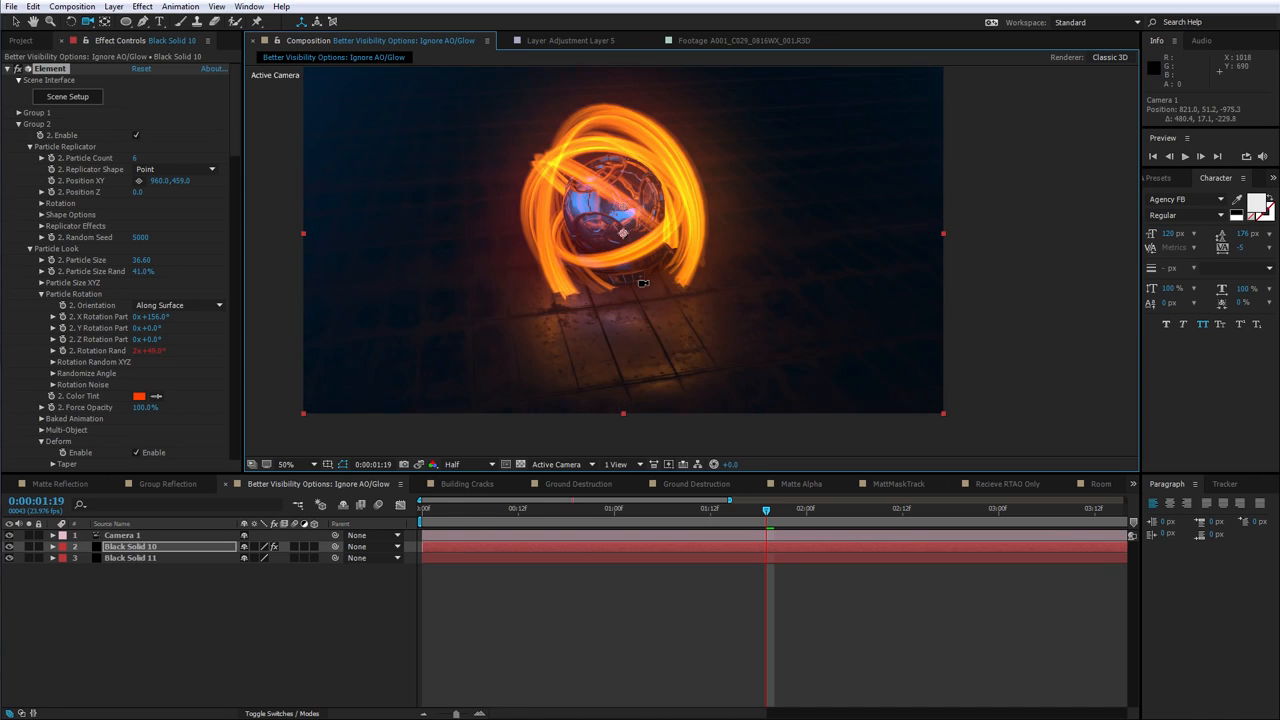
scroll(640, 310, up, 1)
scroll(640, 326, down, 1)
drag(546, 362, 682, 330)
drag(622, 278, 636, 279)
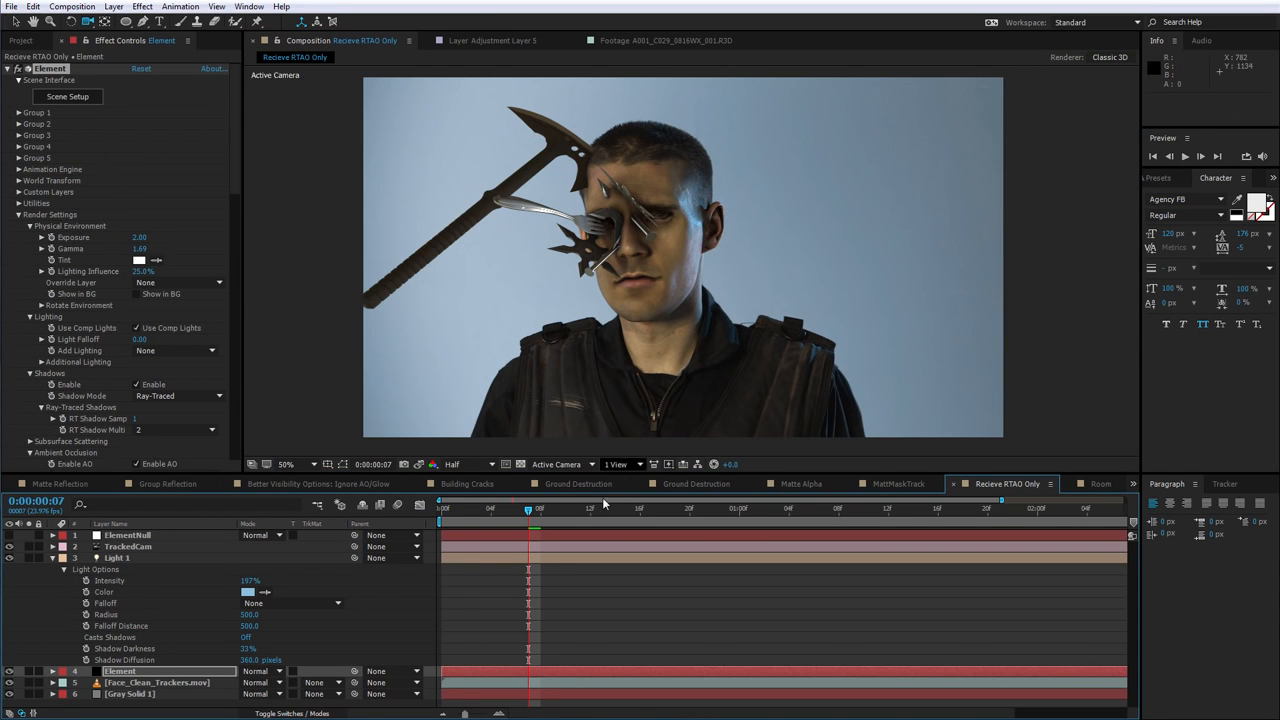
Scrub the Recieve RTAO Only timeline back to frame 7 and zoom the viewer to 100%
click(700, 510)
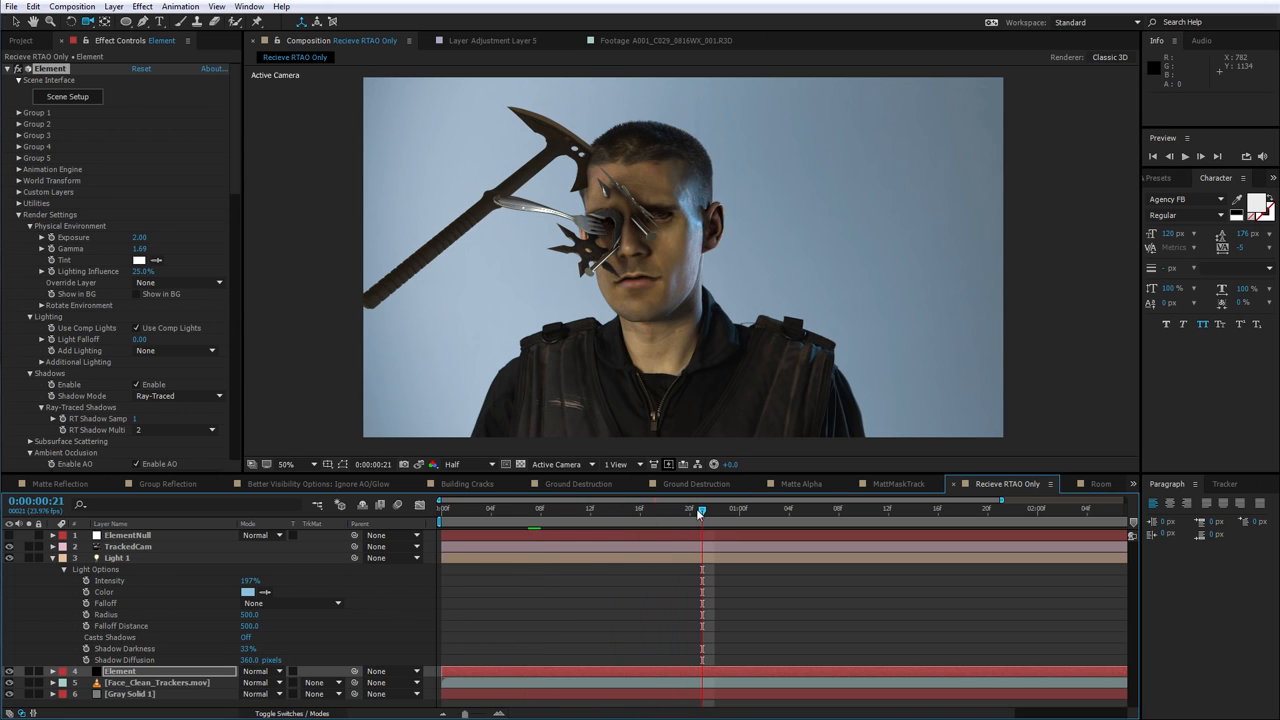
drag(562, 512, 528, 510)
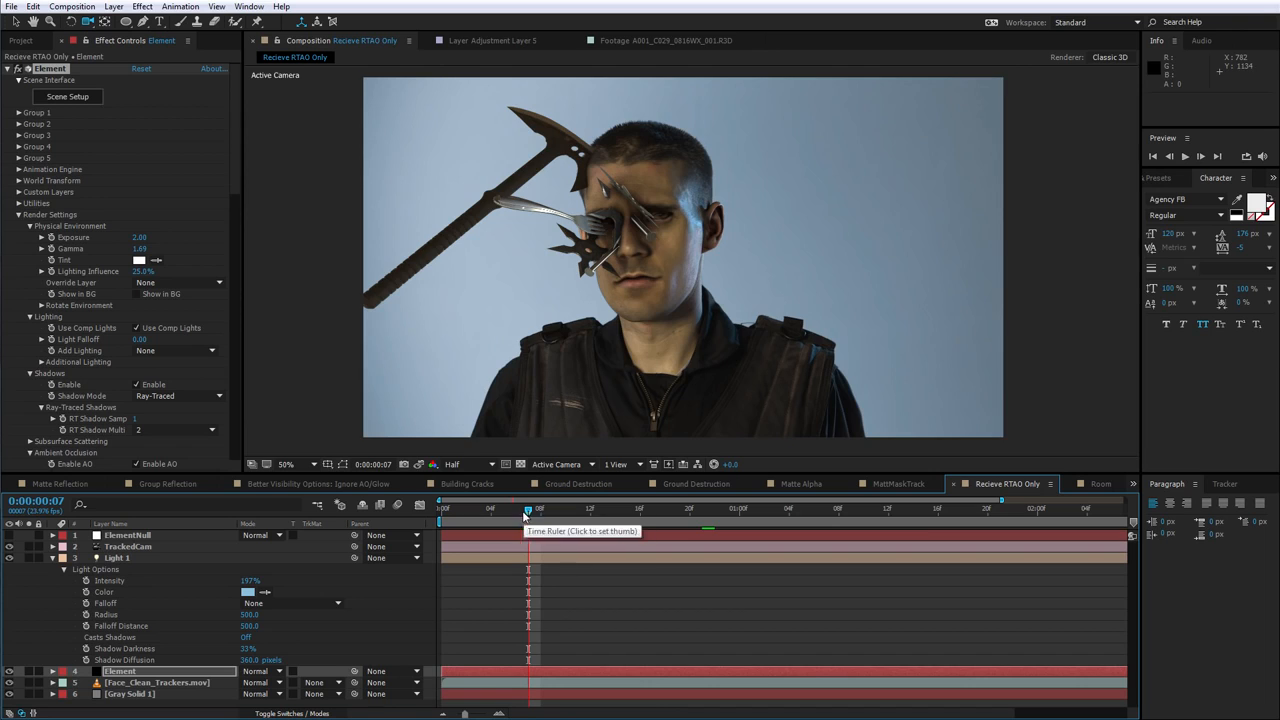
key(slash)
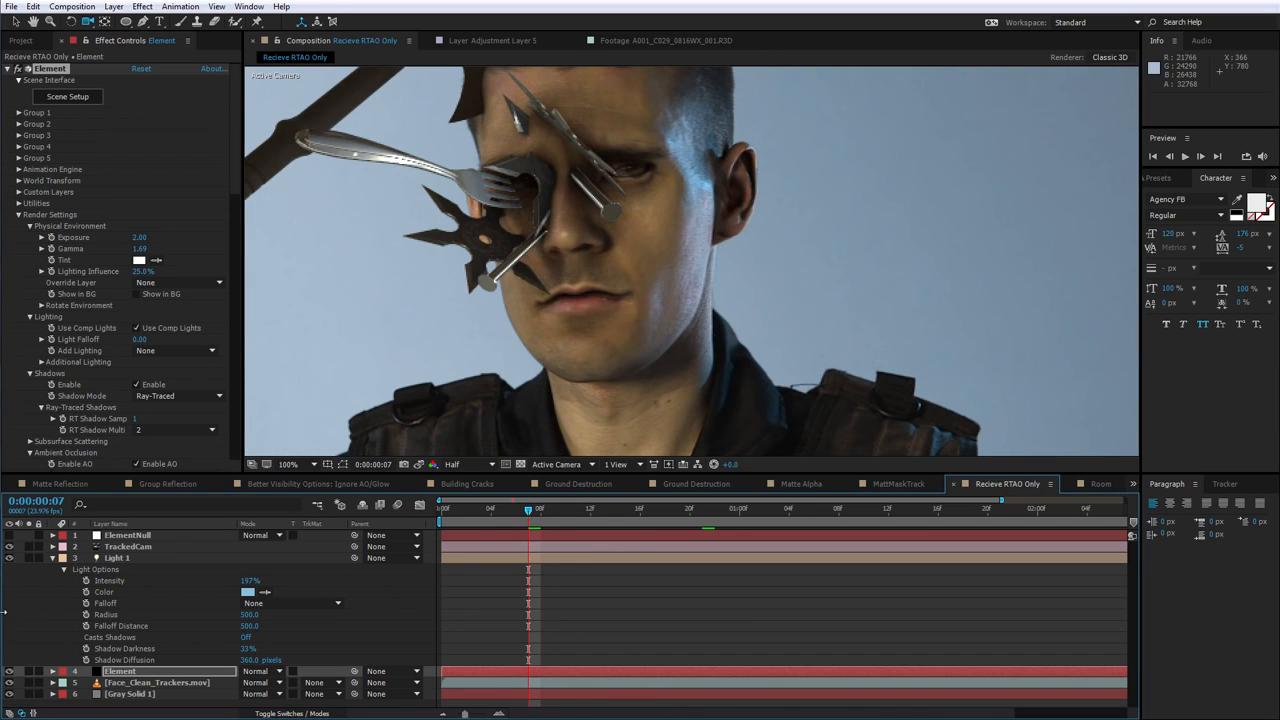
Toggle the Element layer's visibility to compare the render
click(9, 671)
click(9, 671)
click(8, 671)
click(8, 671)
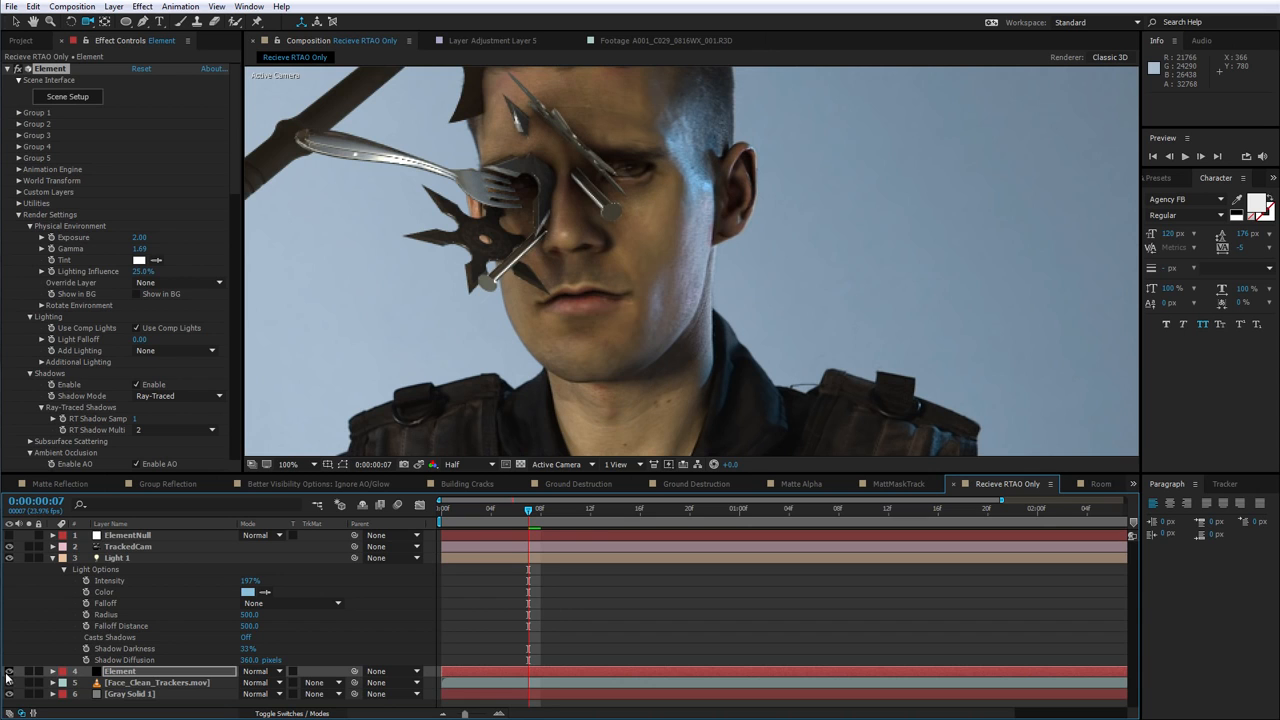
Try applying the Terminator_Head material to the Mask_Matt model in Scene Setup, then undo it
click(76, 99)
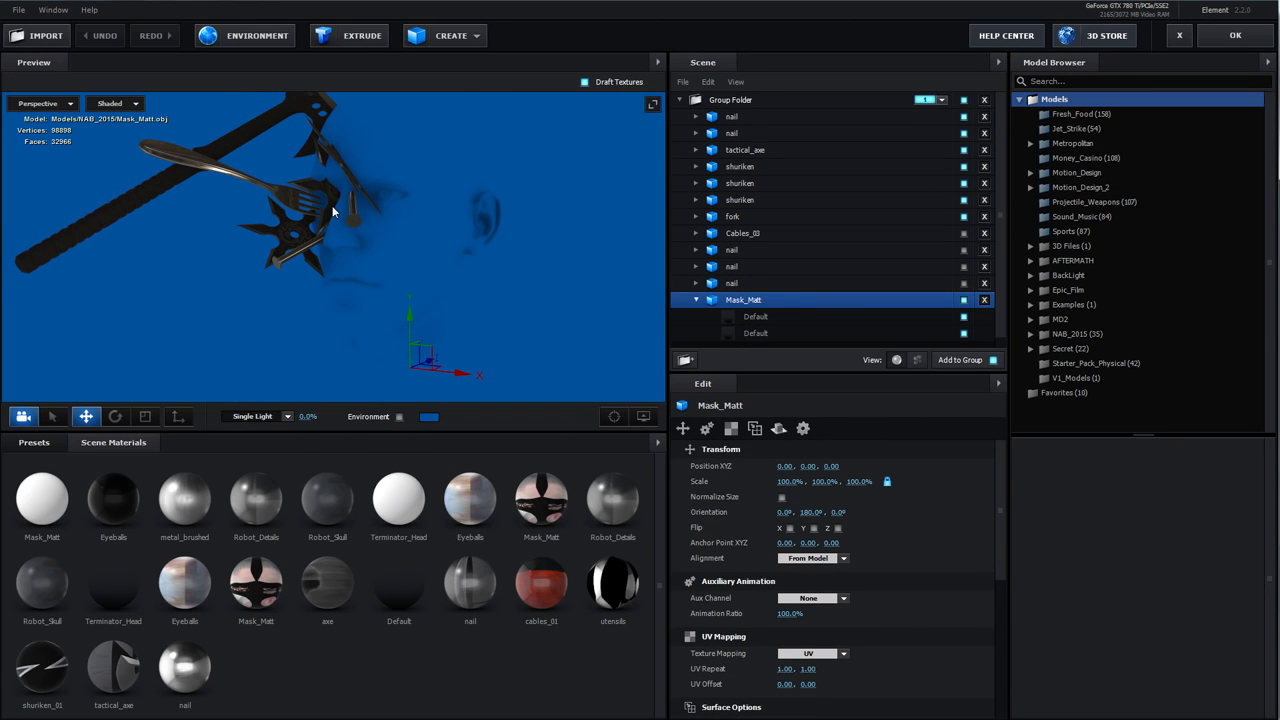
drag(423, 517, 763, 300)
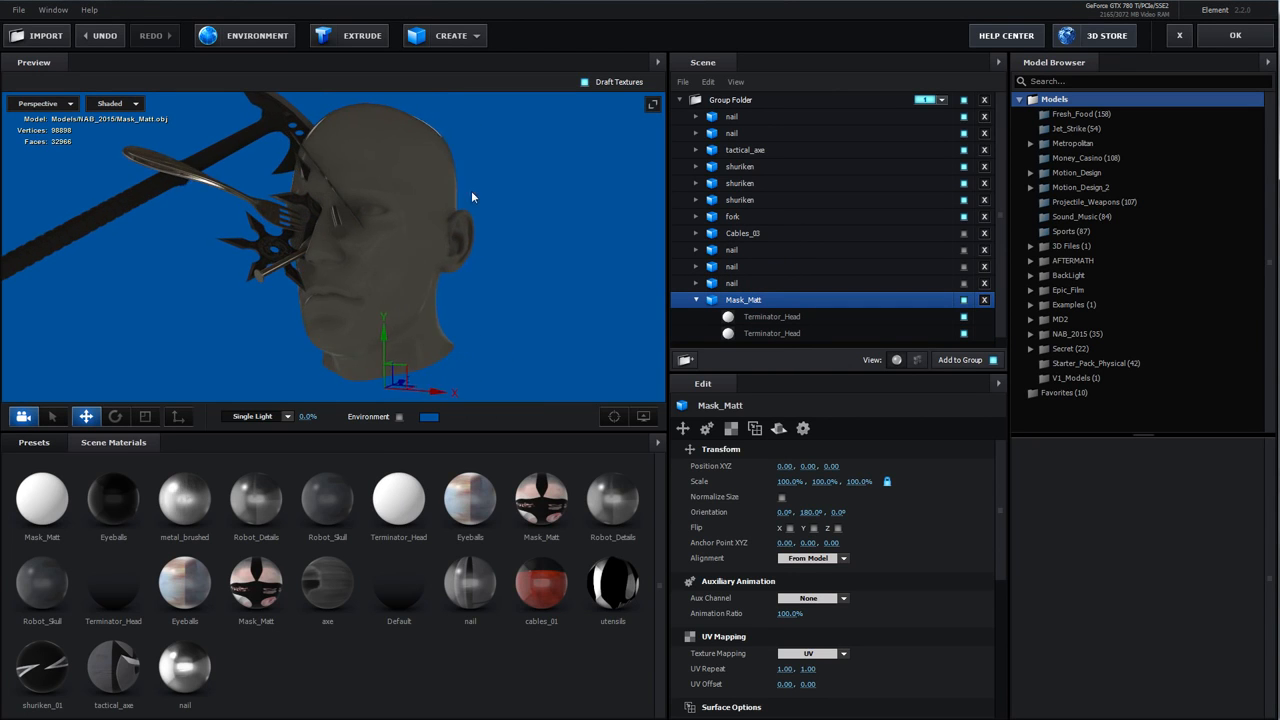
drag(454, 200, 374, 214)
drag(606, 253, 397, 280)
click(103, 33)
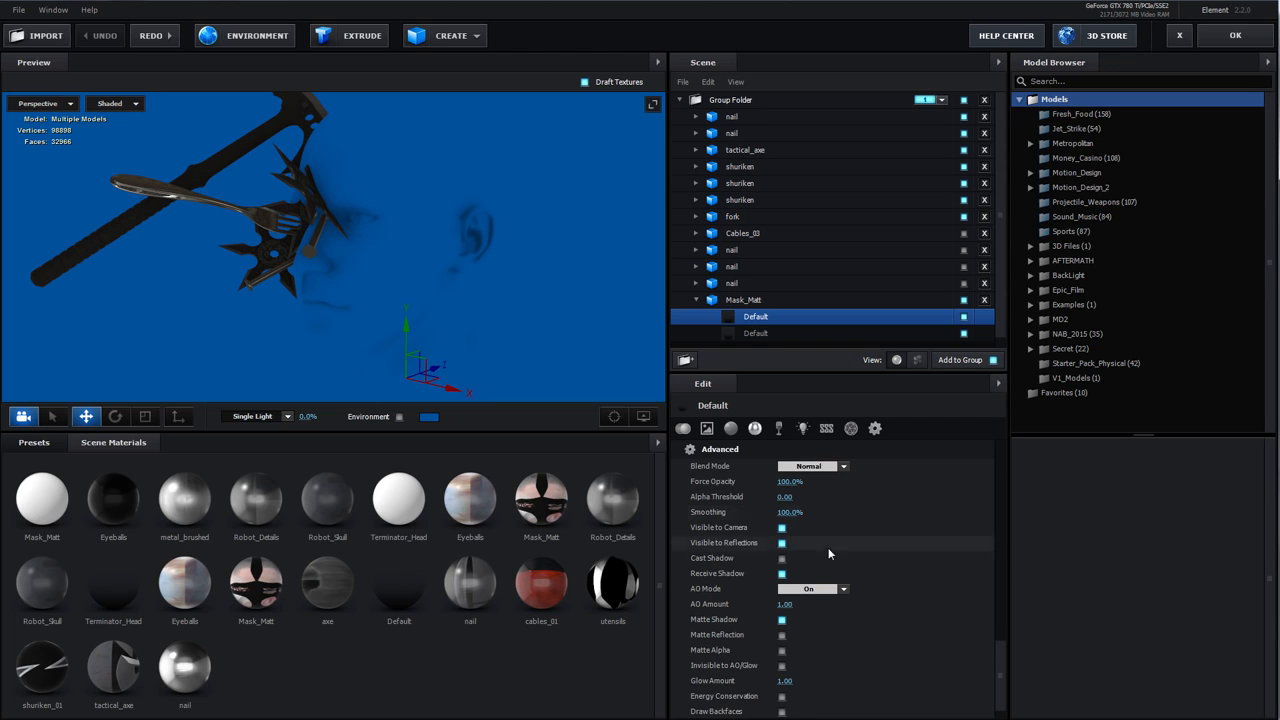
Toggle Matte Shadow off and back on for the Mask_Matt Default material while orbiting the viewer to compare
scroll(708, 570, down, 1)
click(782, 593)
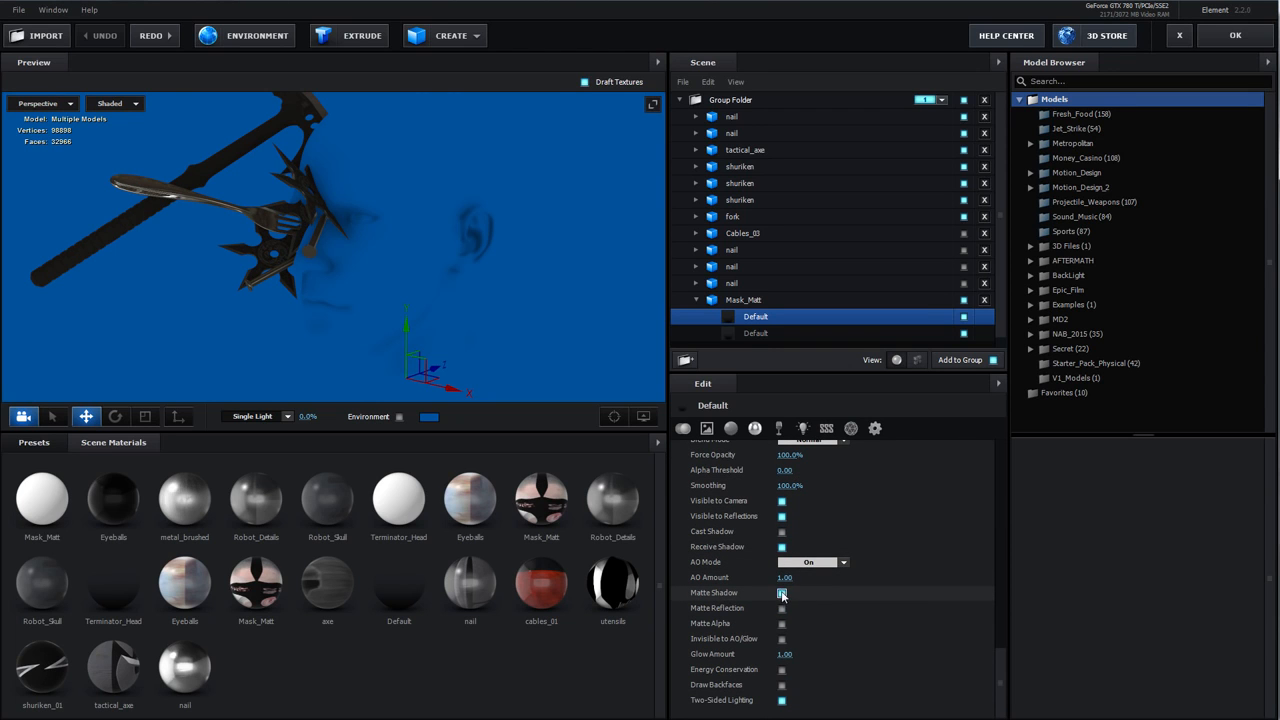
drag(396, 248, 433, 181)
click(782, 593)
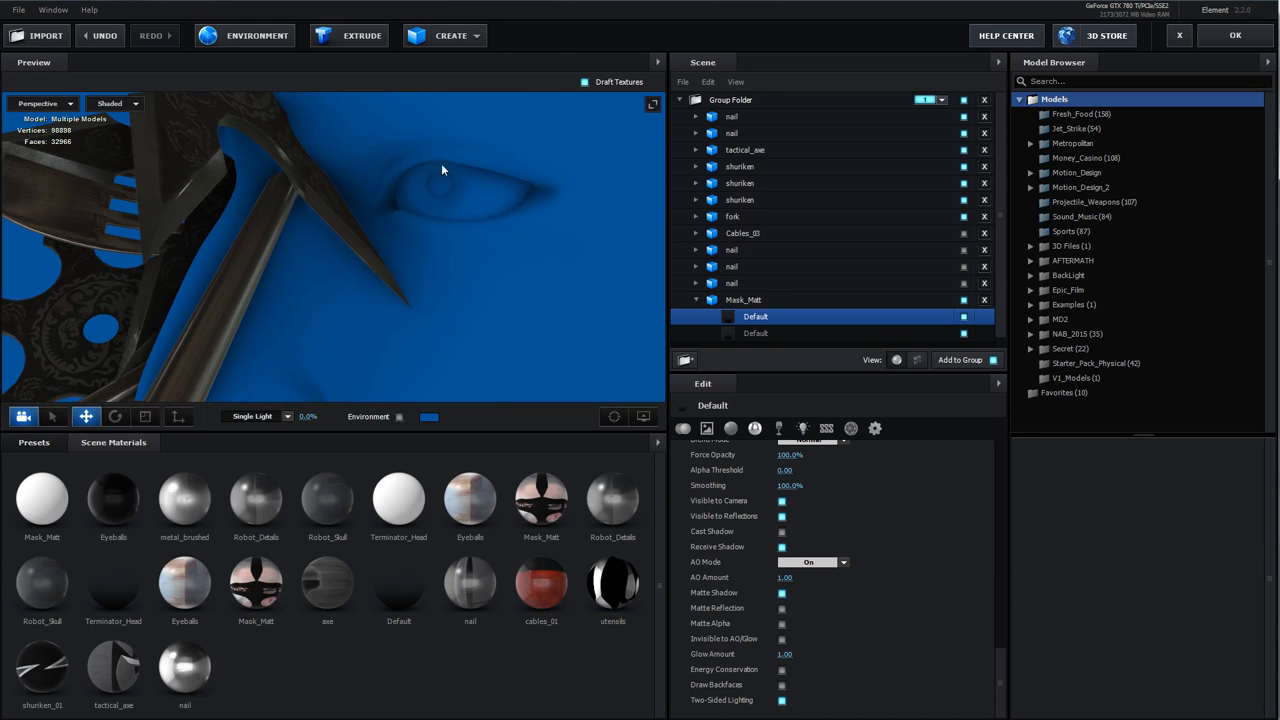
drag(509, 204, 410, 245)
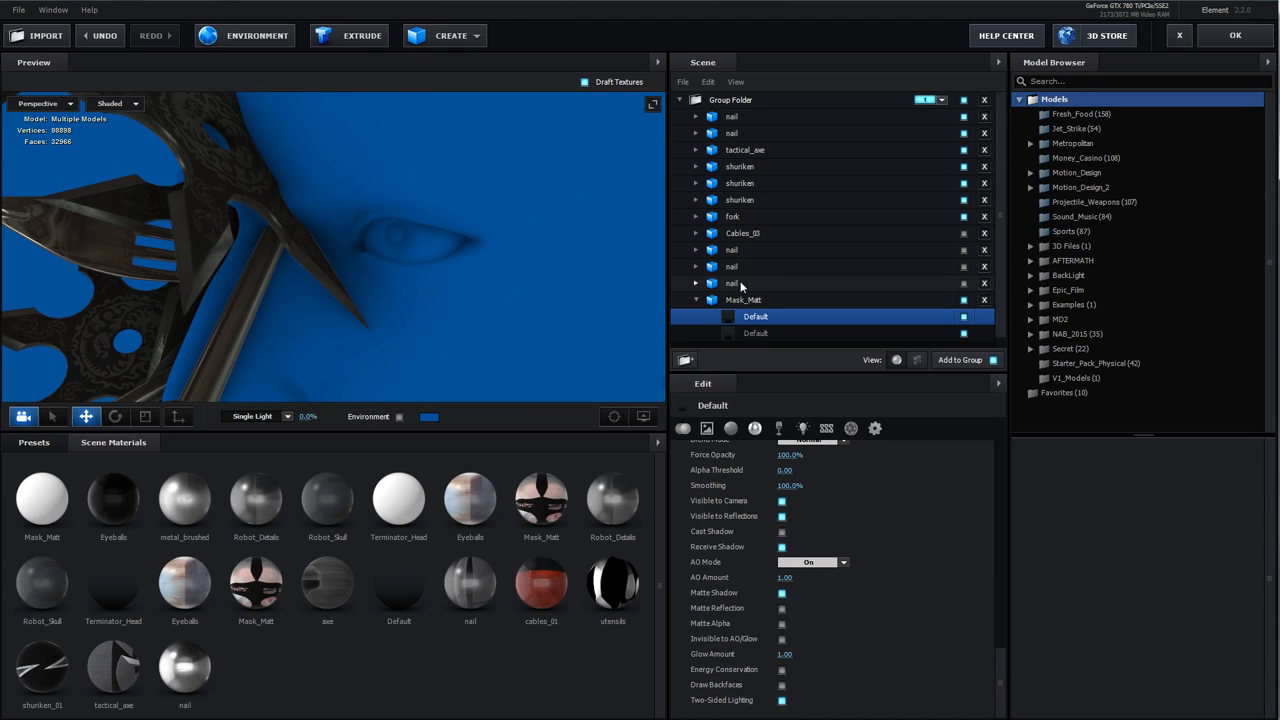
Try selecting all the weapon models above Mask_Matt and moving them in the viewer, then undo twice
drag(740, 285, 734, 116)
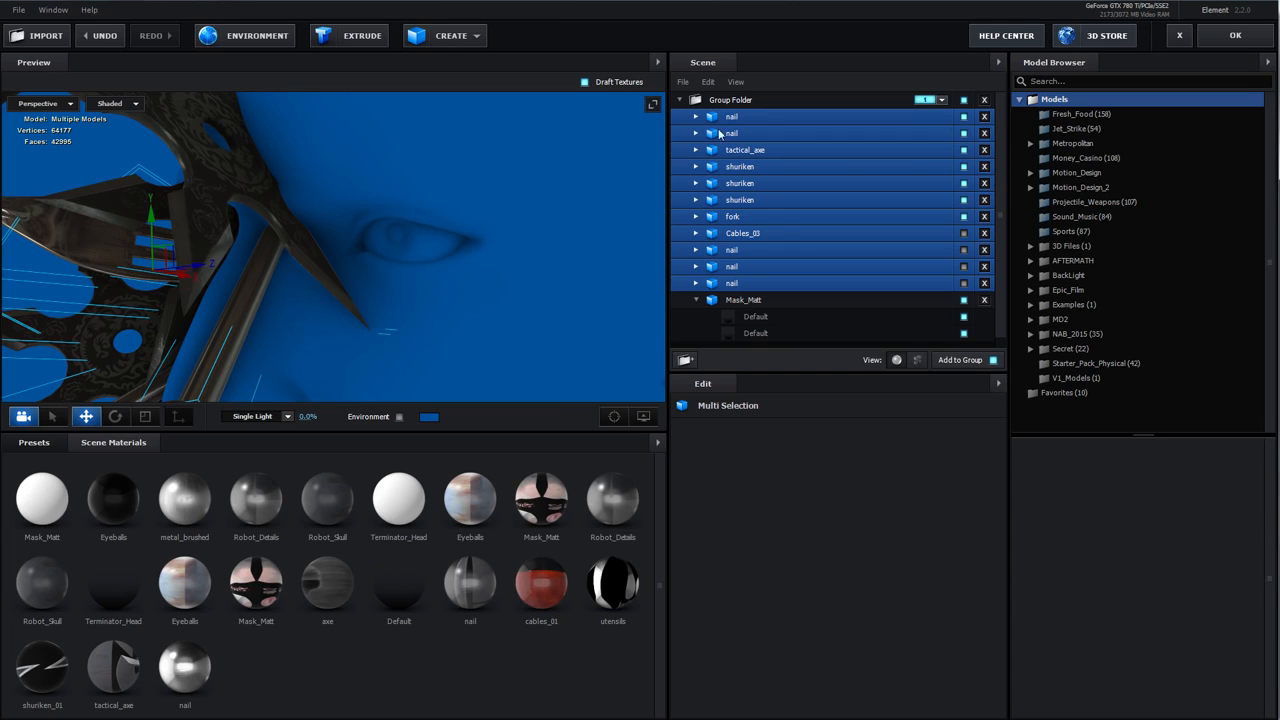
drag(476, 237, 377, 252)
key(h)
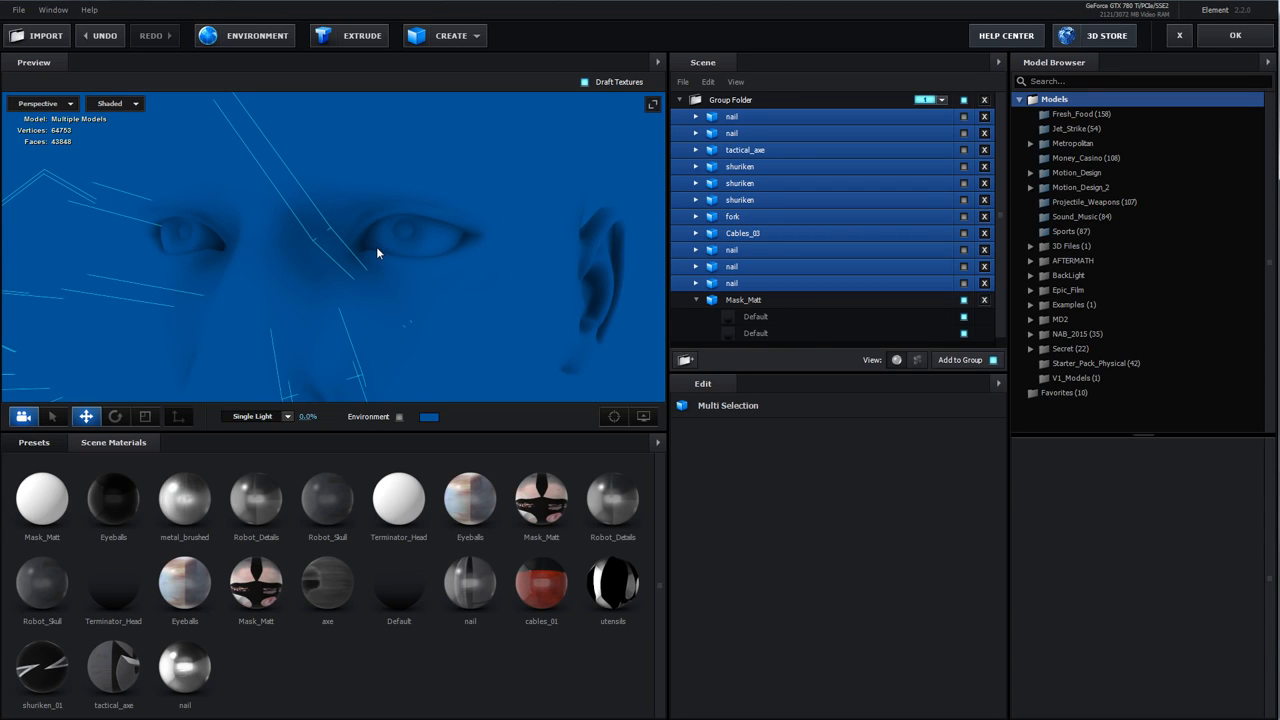
click(114, 36)
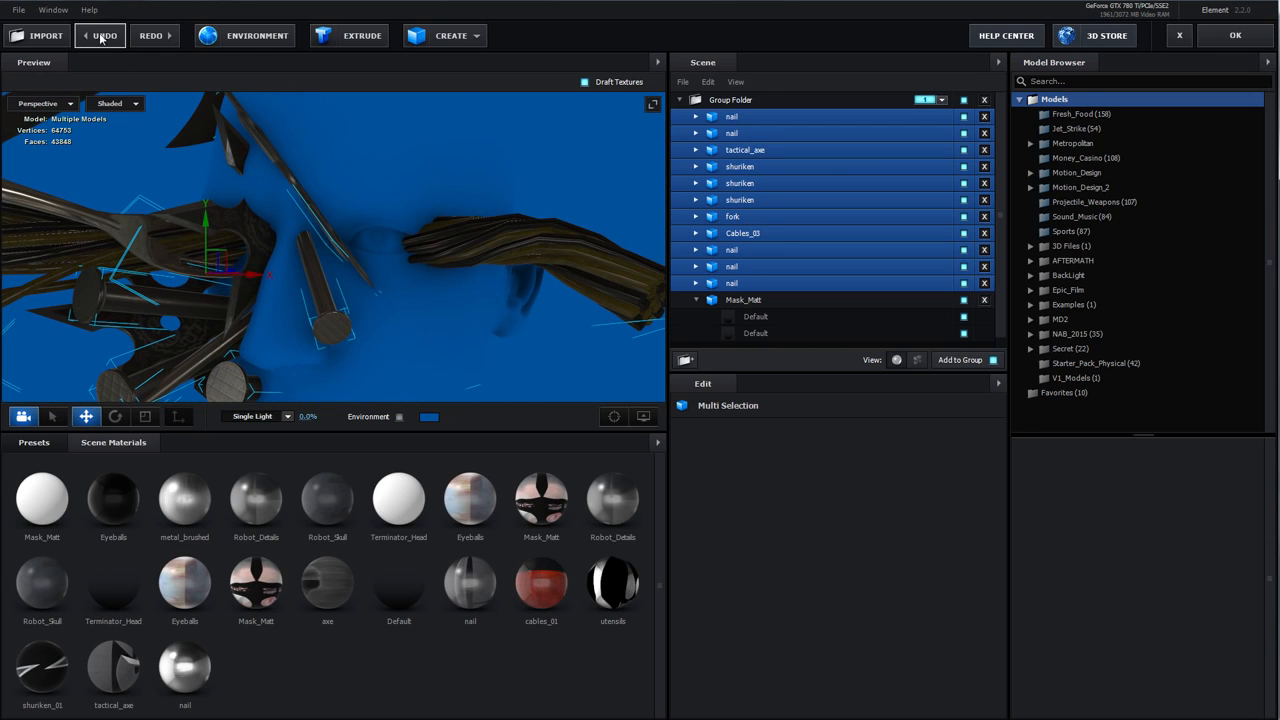
click(101, 37)
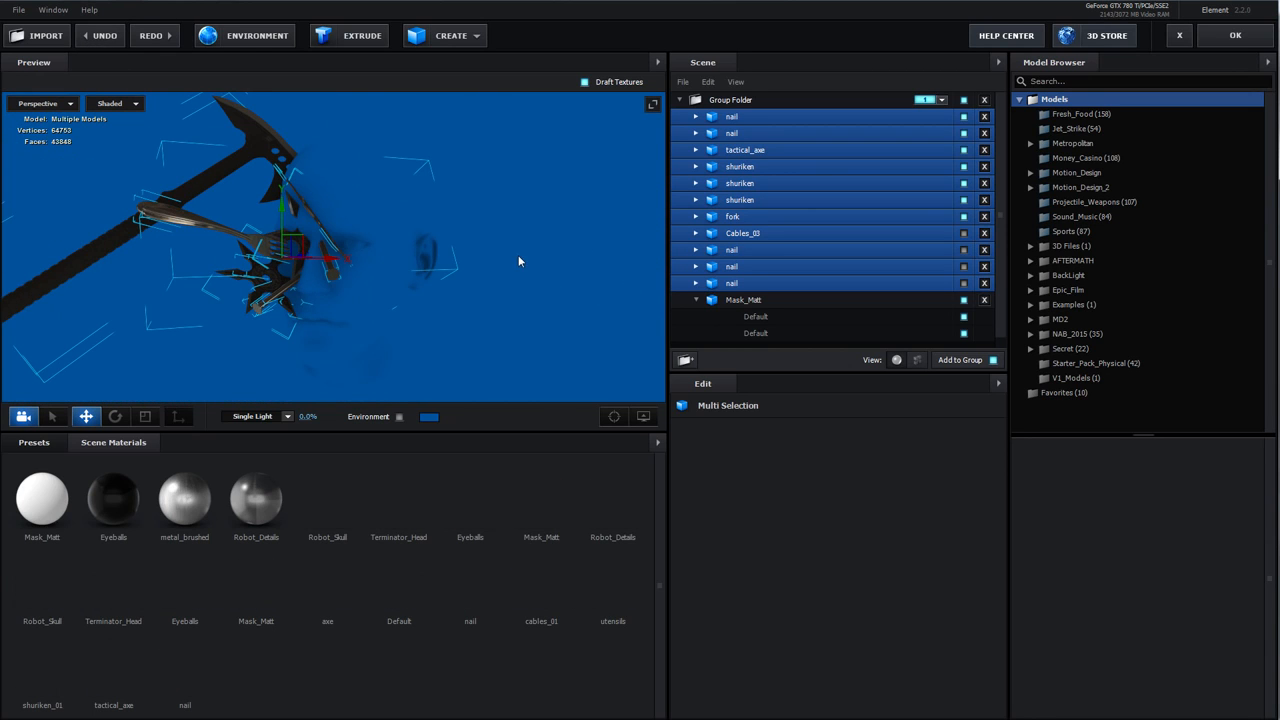
Select the Mask_Matt model's Default material and open its AO Mode options
click(275, 265)
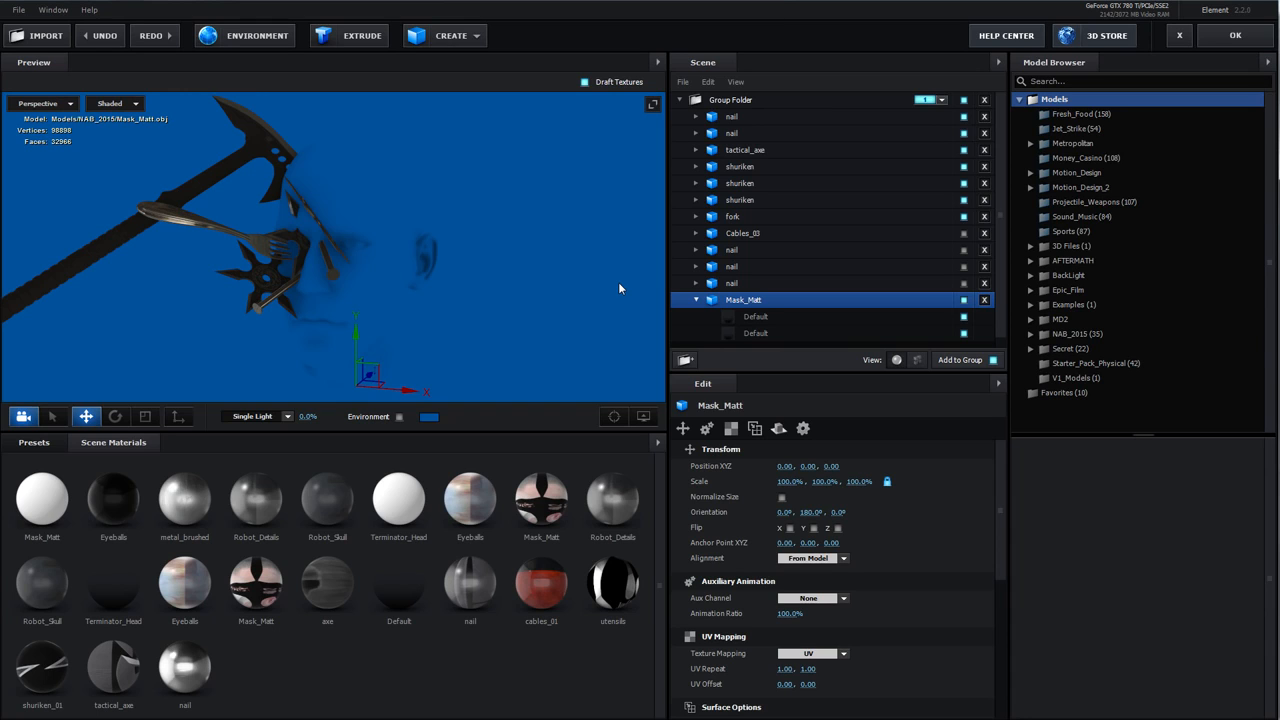
drag(660, 285, 464, 280)
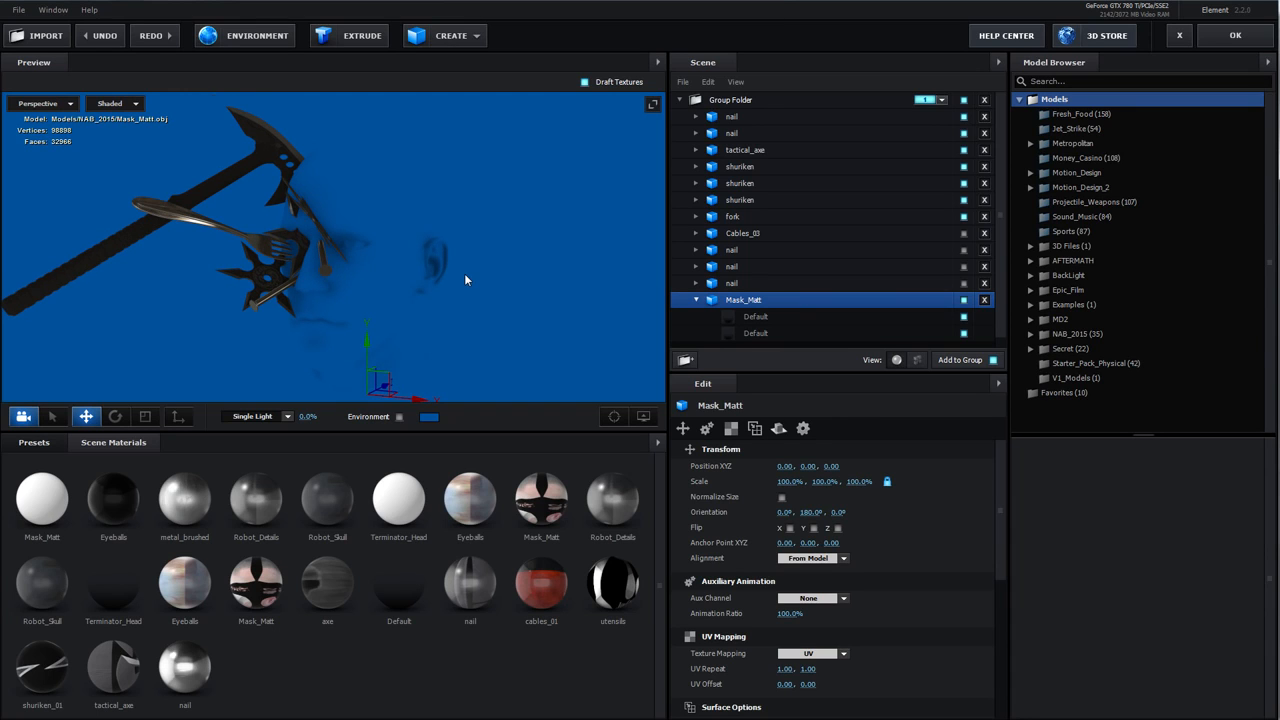
click(750, 317)
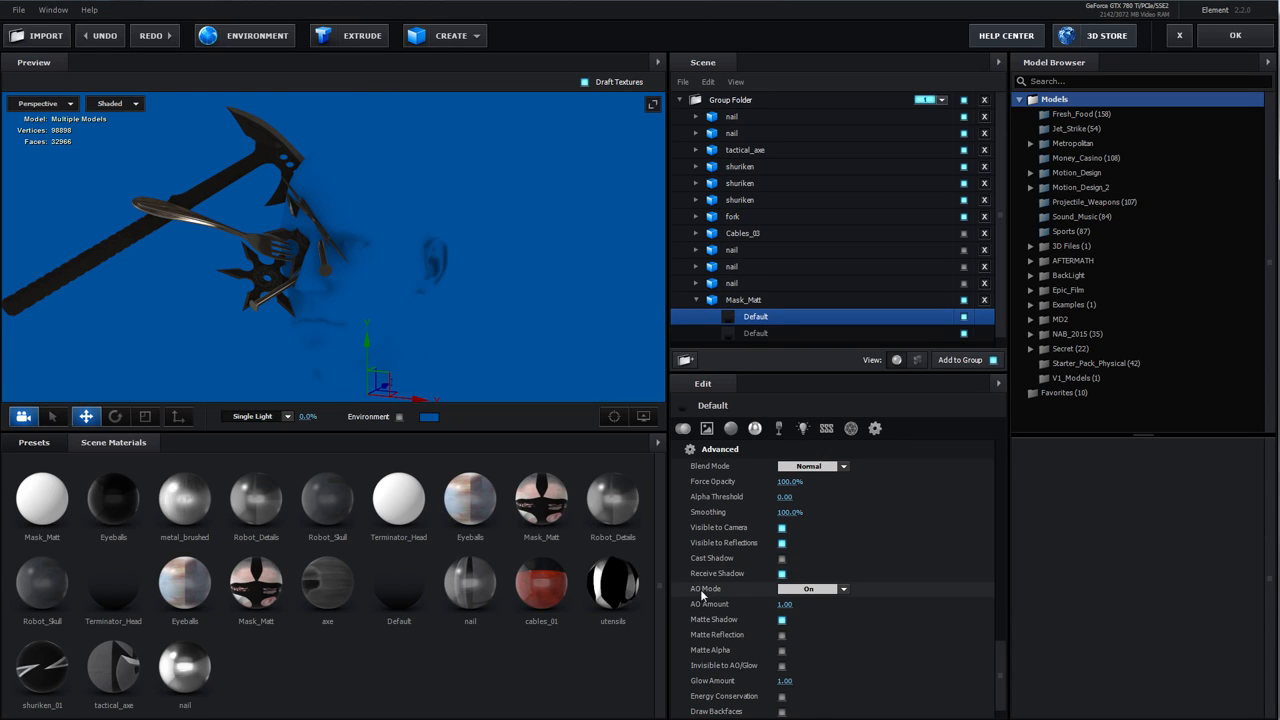
click(808, 589)
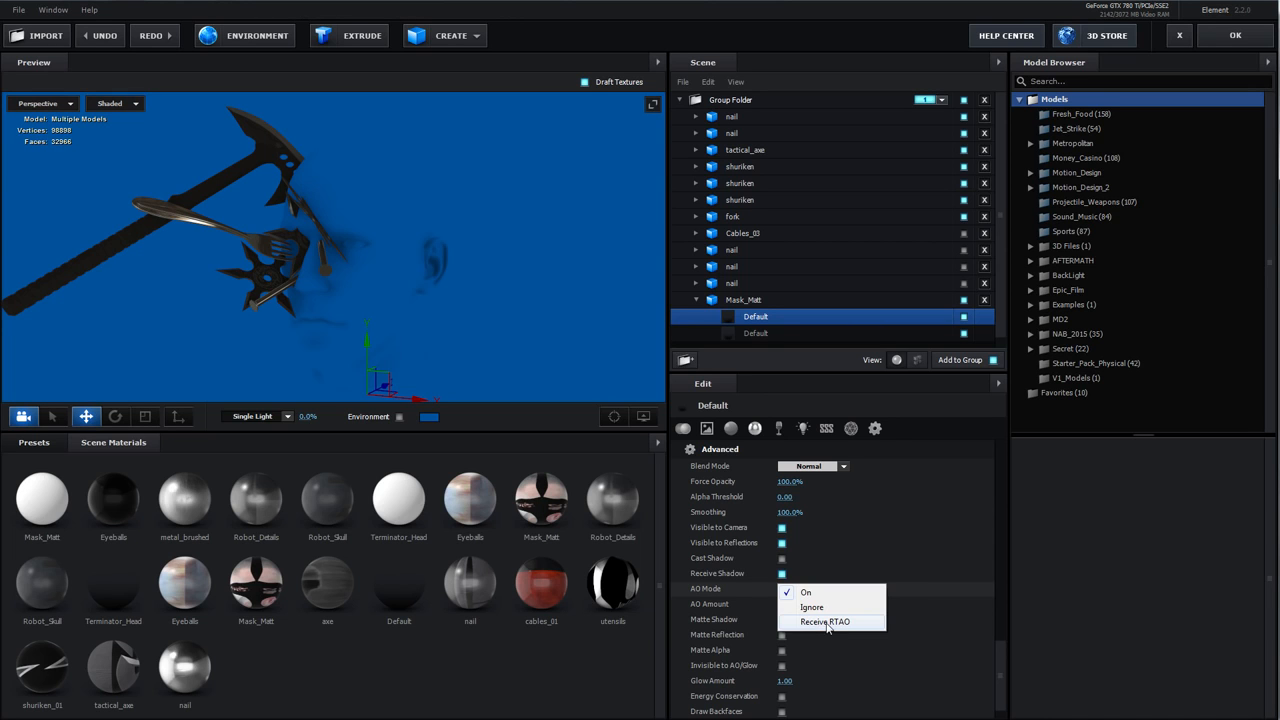
Set the Mask_Matt Default material's AO Mode to Receive RTAO and confirm the scene setup
click(826, 626)
click(1235, 35)
drag(563, 186, 540, 270)
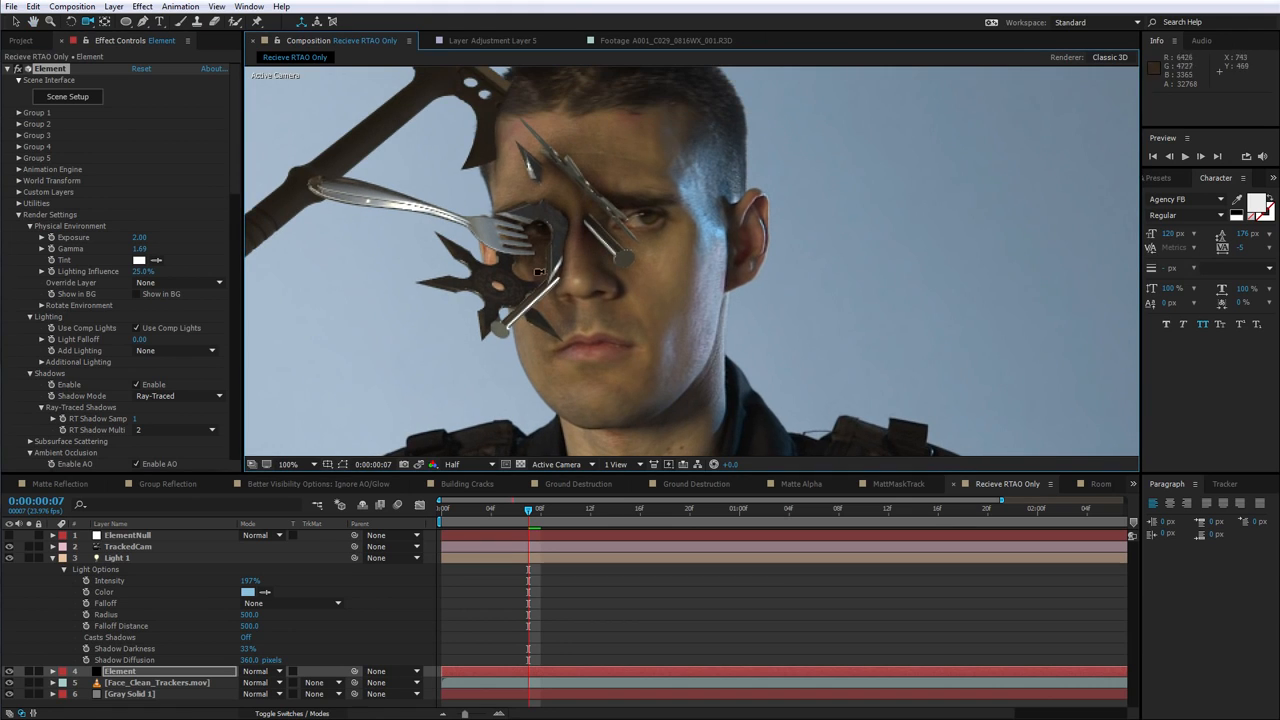
Undo and redo the AO Mode change while previewing the composition to compare the result
key(ctrl+shift+z)
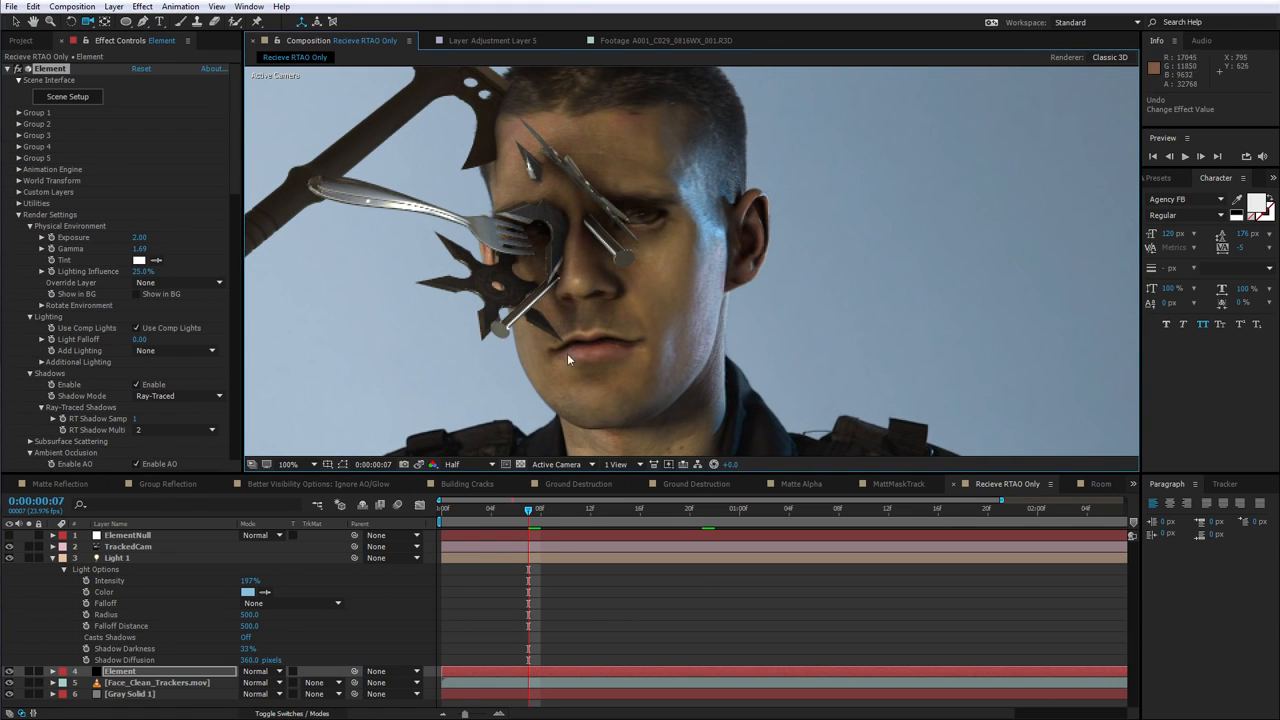
key(ctrl+z)
key(ctrl+shift+z)
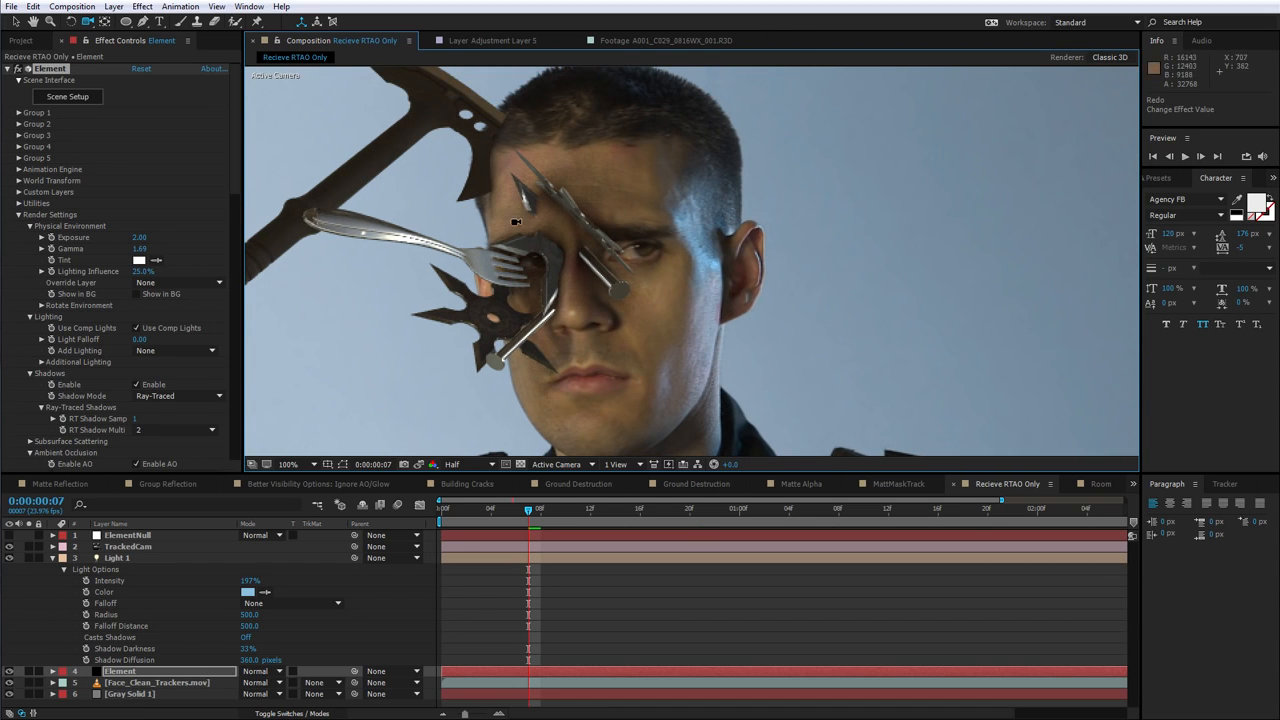
scroll(650, 285, down, 2)
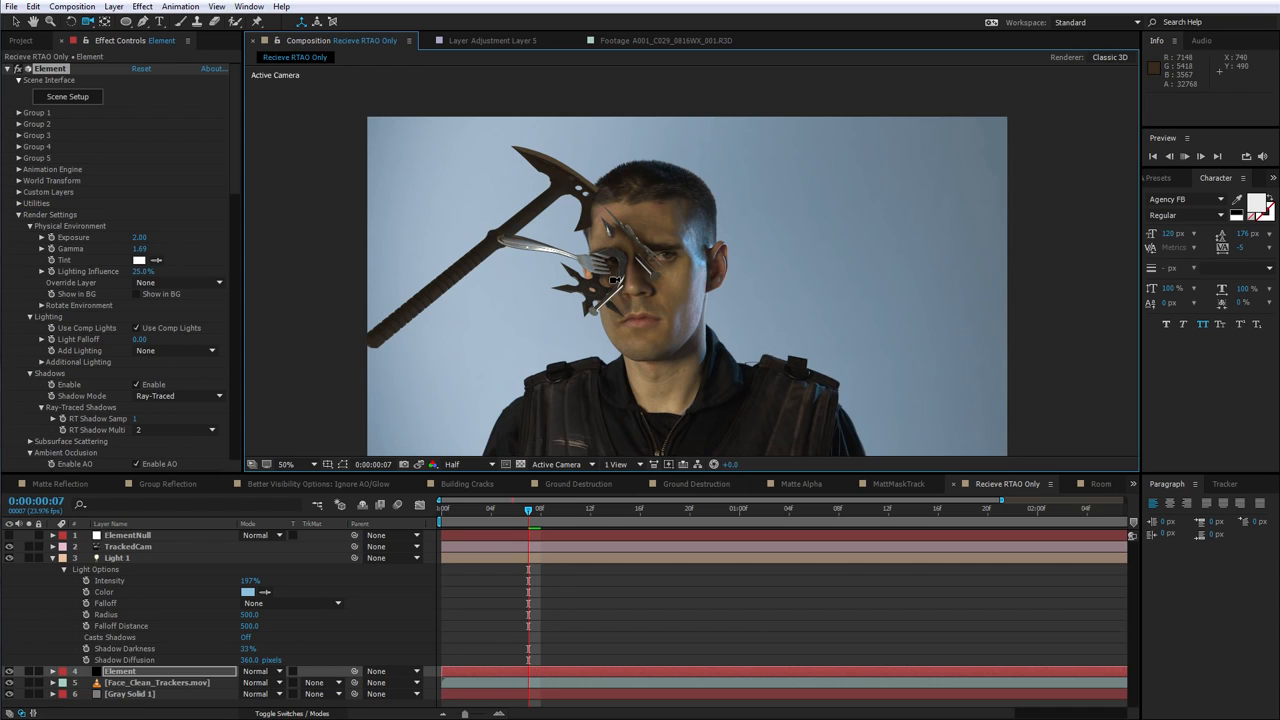
key(space)
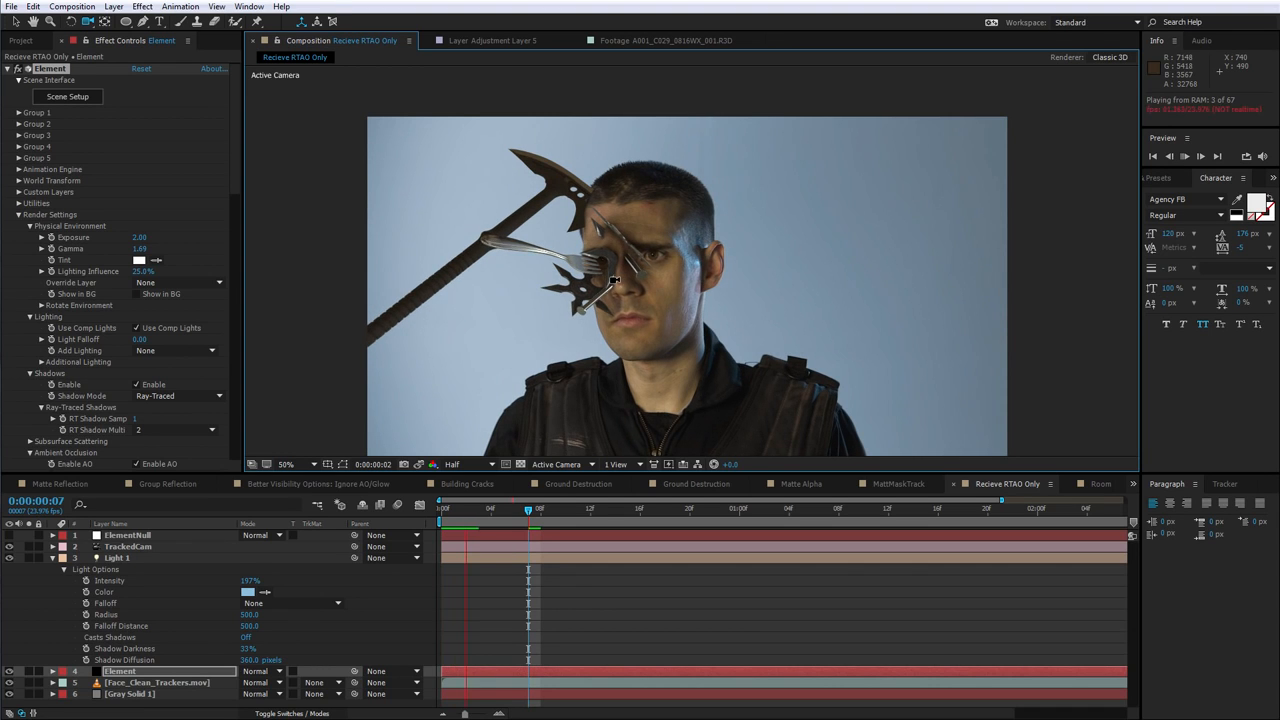
key(ctrl+z)
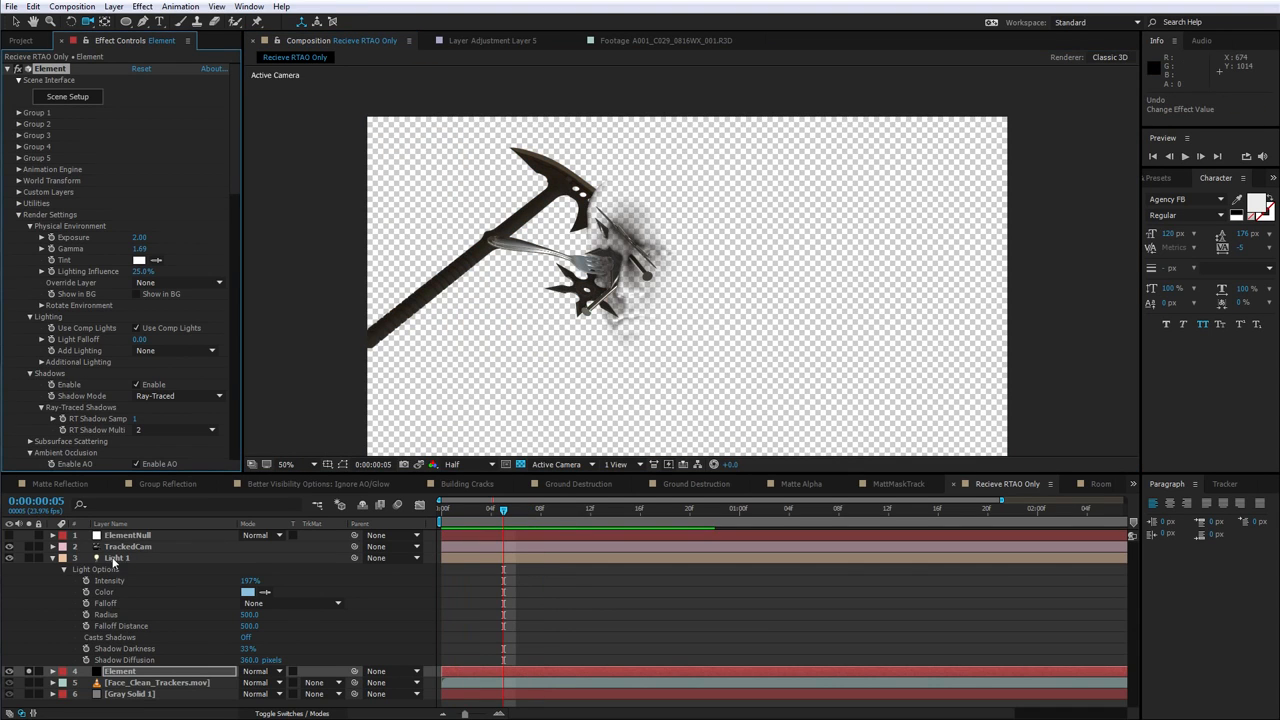
Collapse Light 1's properties and select the Element layer
click(113, 558)
click(52, 558)
click(29, 570)
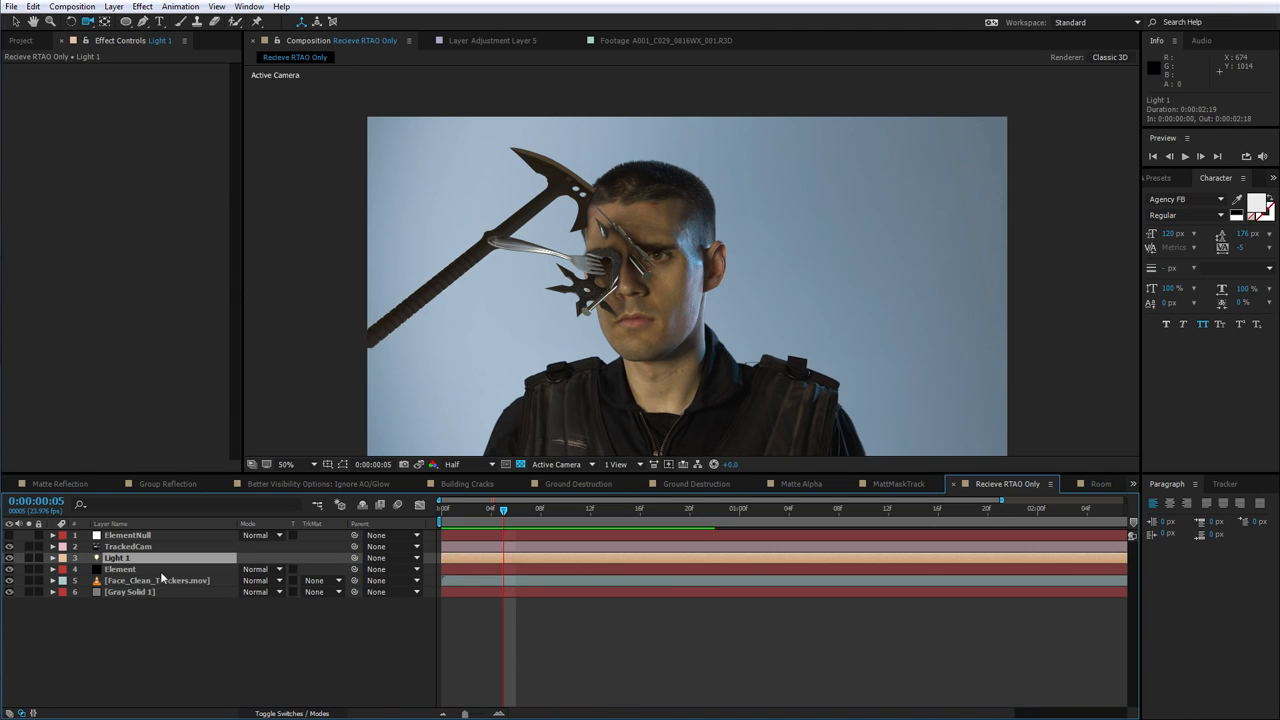
click(160, 569)
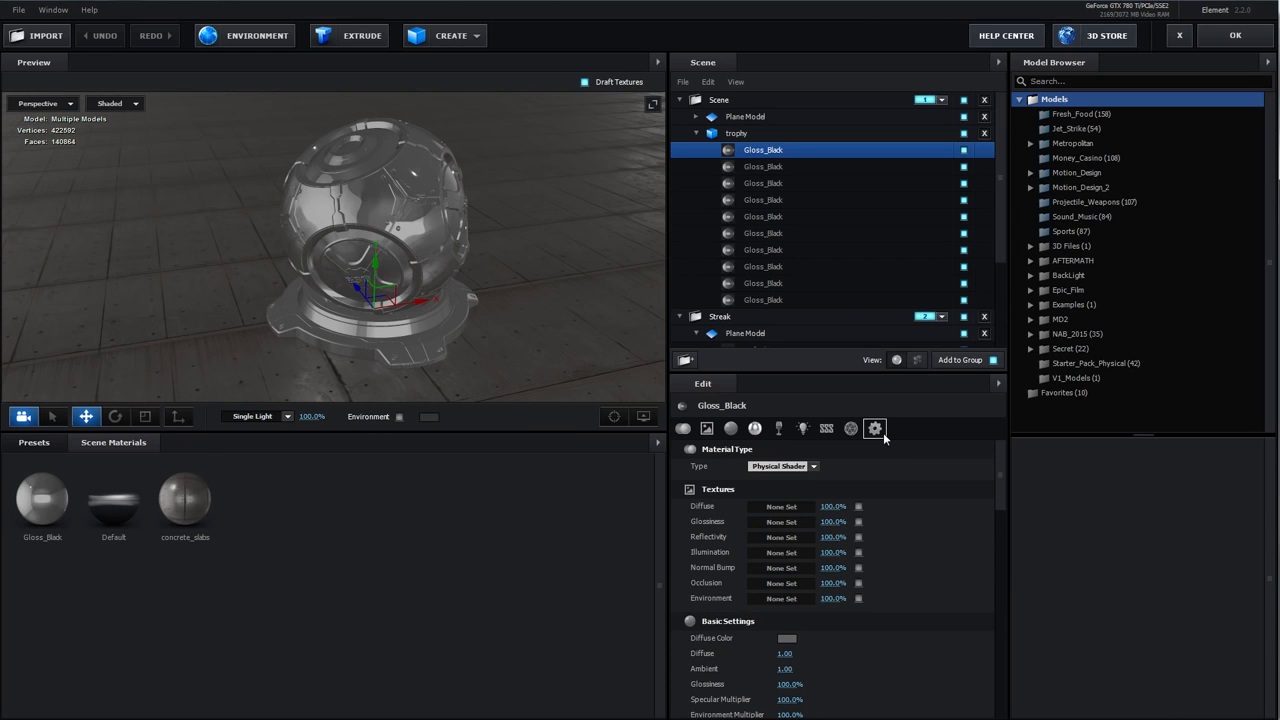
Open the trophy's Gloss_Black advanced settings and toggle Visible to Camera off and back on
click(876, 429)
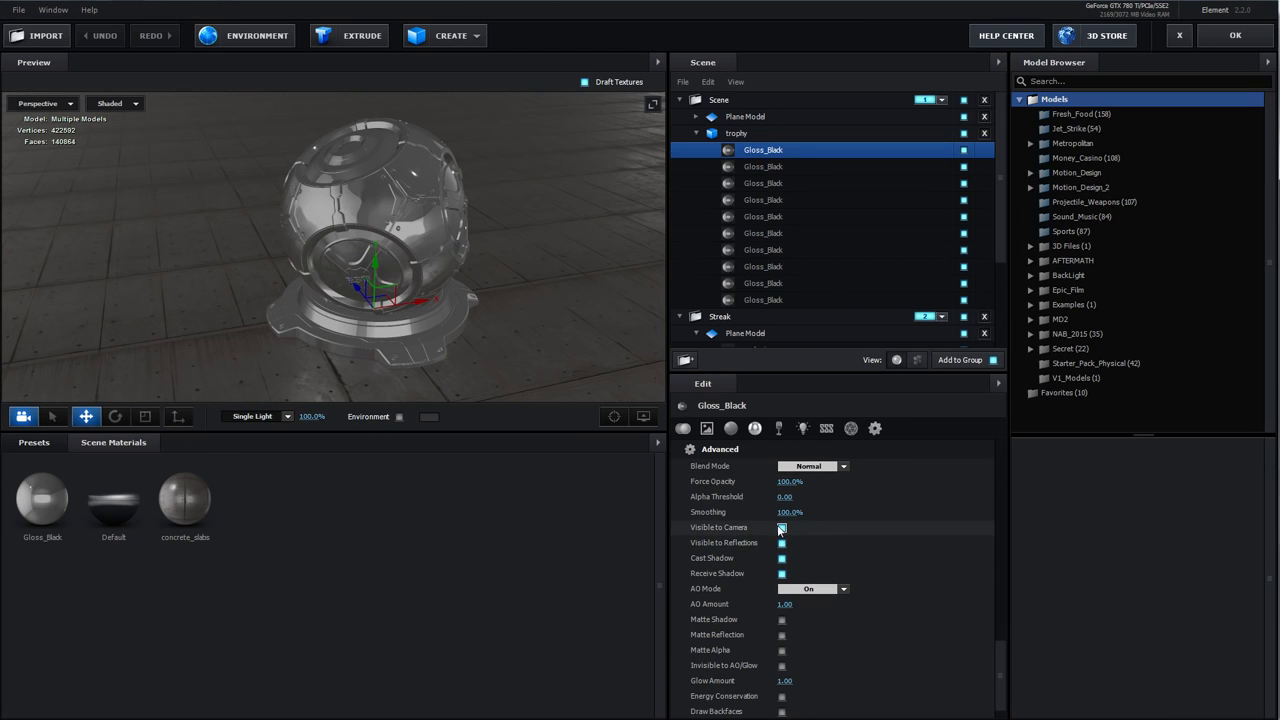
click(782, 543)
scroll(730, 507, down, 1)
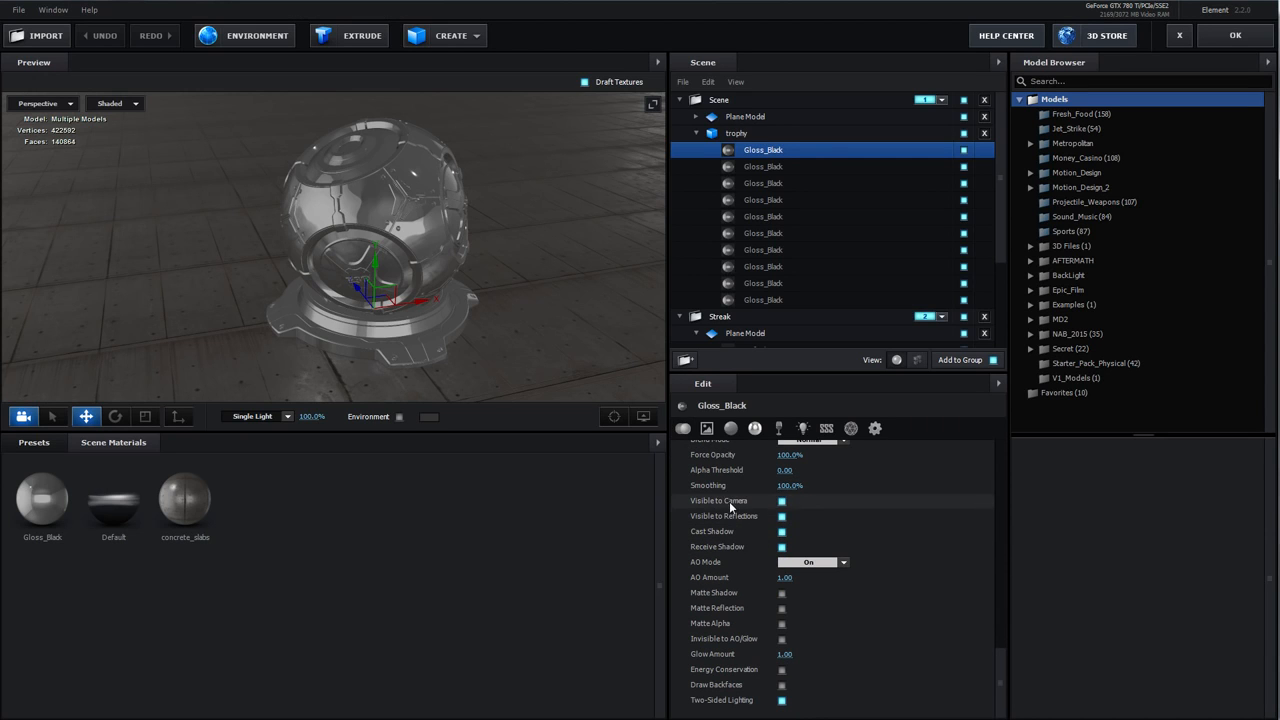
click(782, 501)
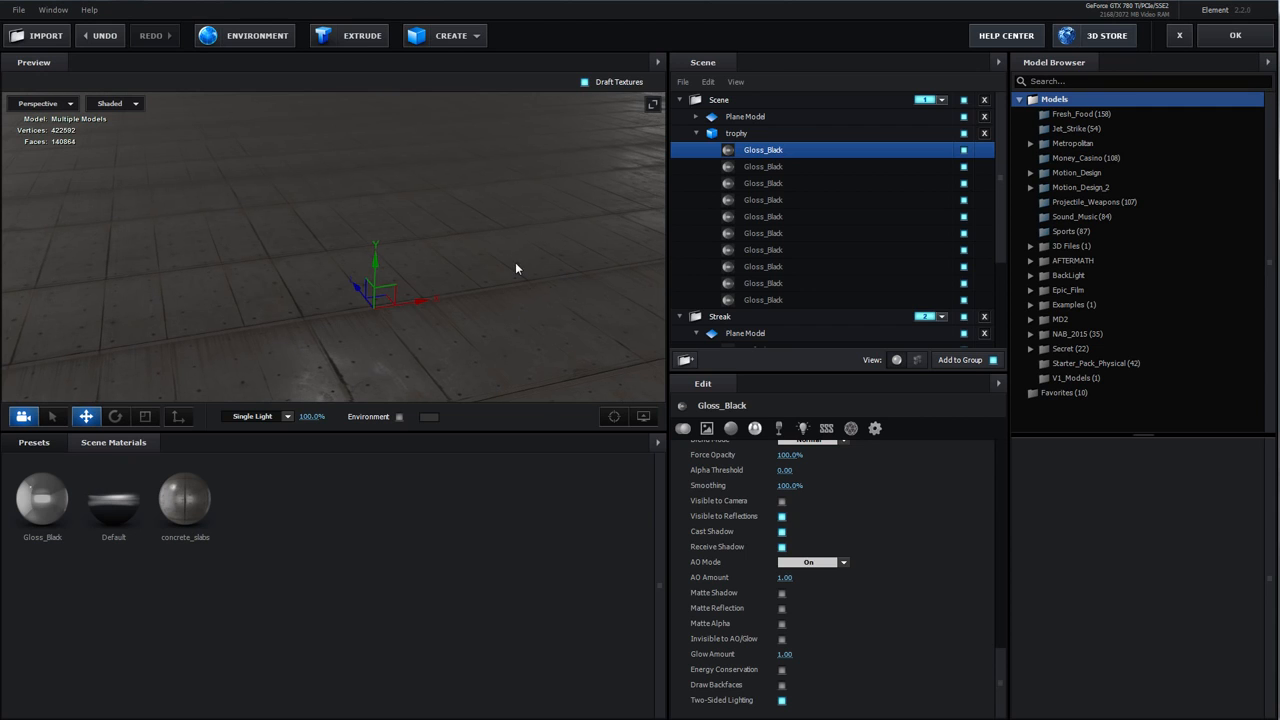
click(782, 501)
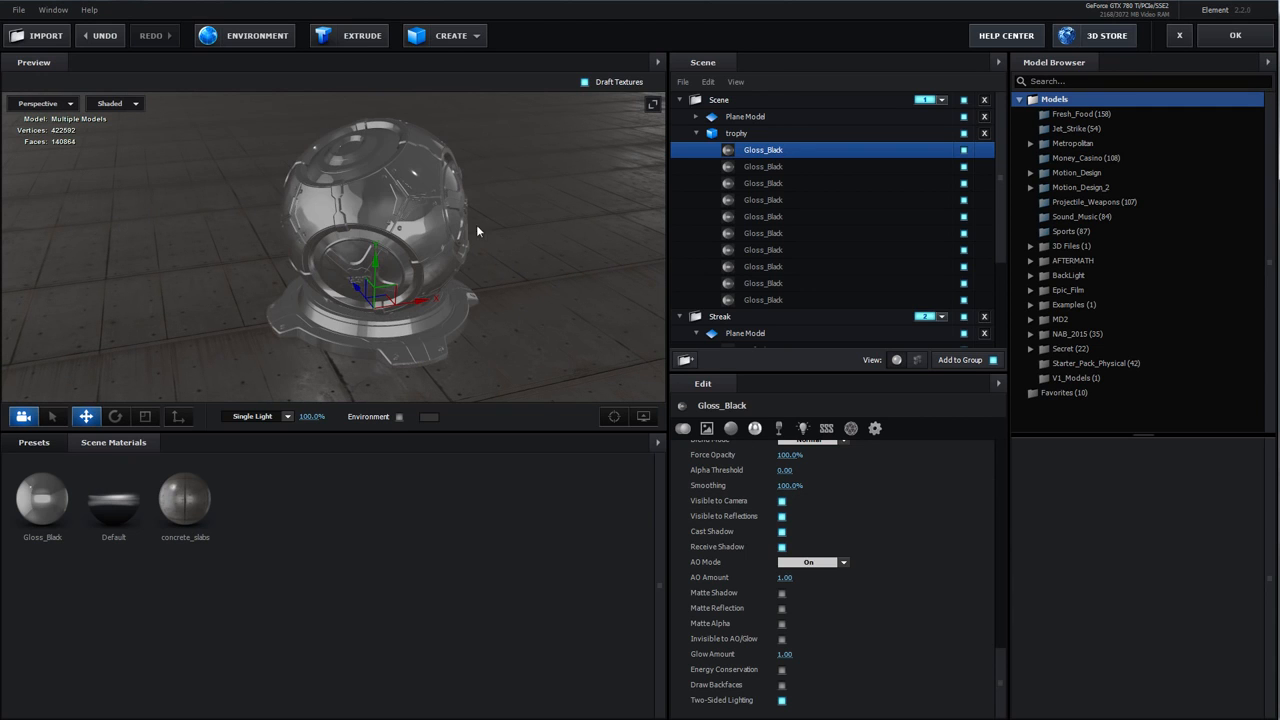
Create a sphere model and move it to the left of the trophy
click(452, 36)
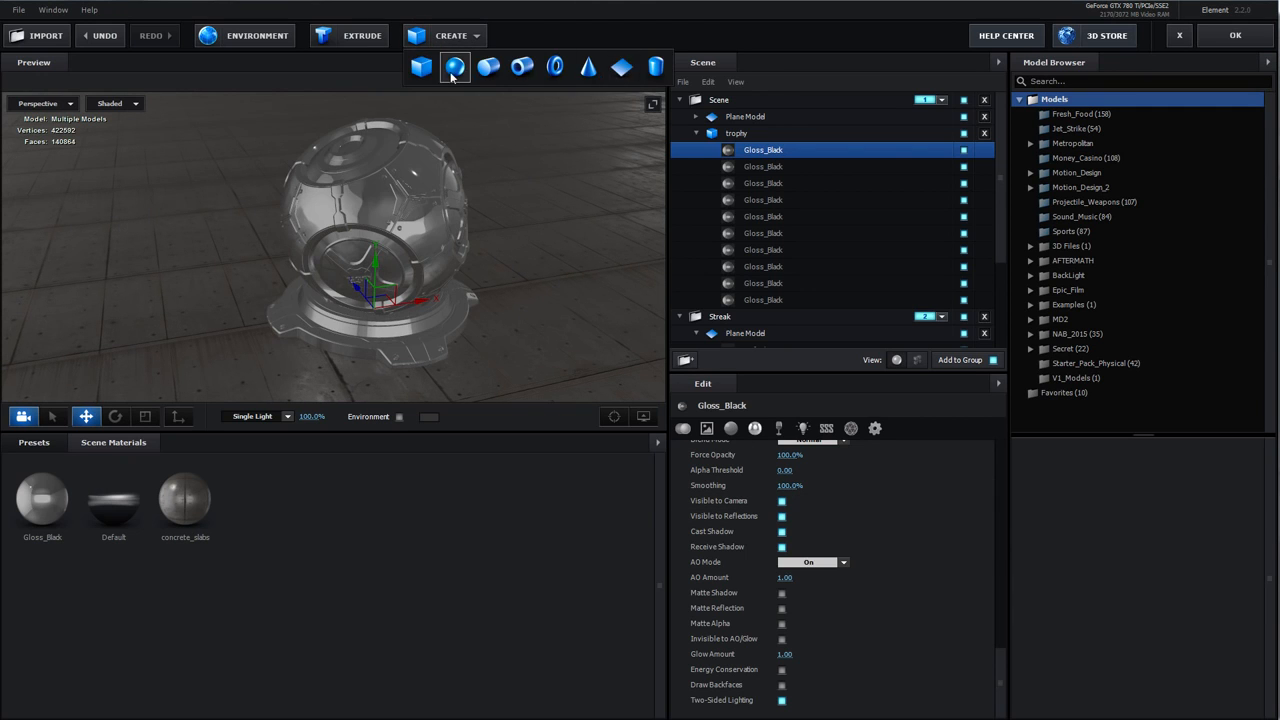
click(456, 69)
drag(392, 298, 196, 192)
drag(196, 243, 88, 207)
Select the sphere's Default material and raise its reflectivity intensity
click(695, 116)
click(752, 133)
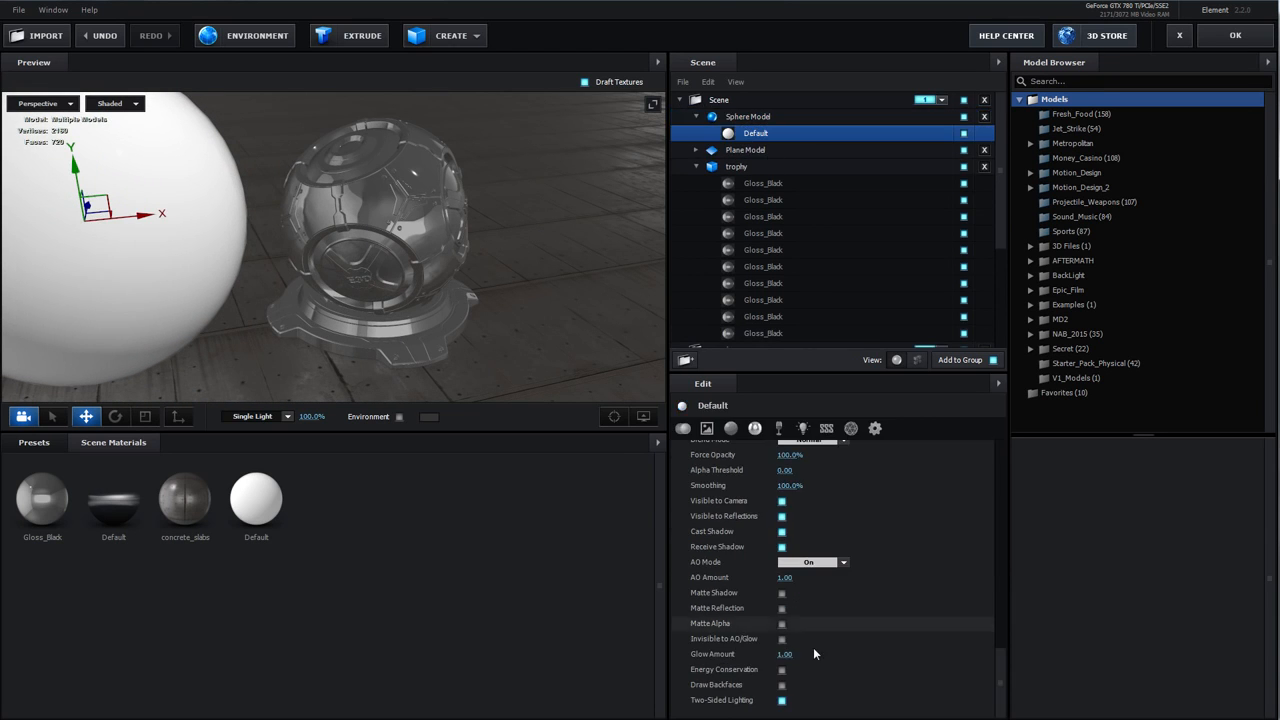
click(757, 429)
drag(788, 481, 876, 483)
Set the Sphere Model's Reflect Mode to Spherical
click(748, 116)
click(803, 428)
click(810, 466)
click(816, 513)
Select the trophy's Gloss_Black material and change its color to red
scroll(369, 259, down, 5)
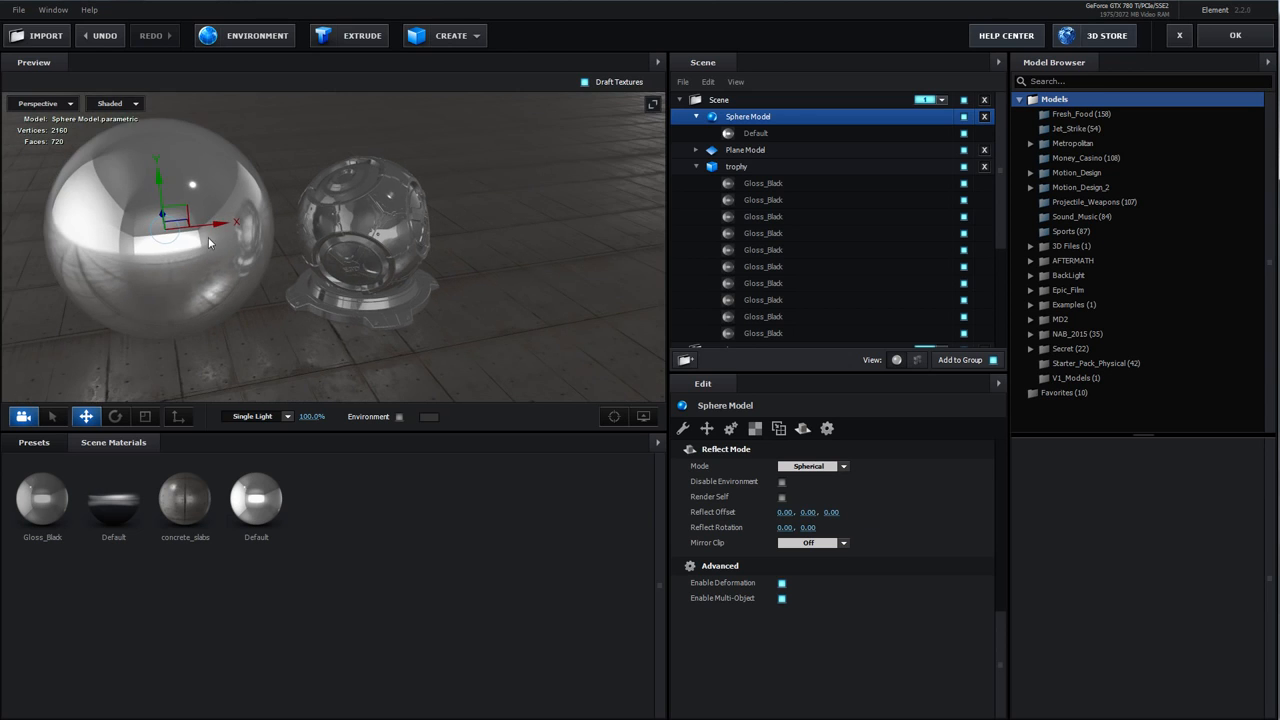
scroll(316, 304, down, 3)
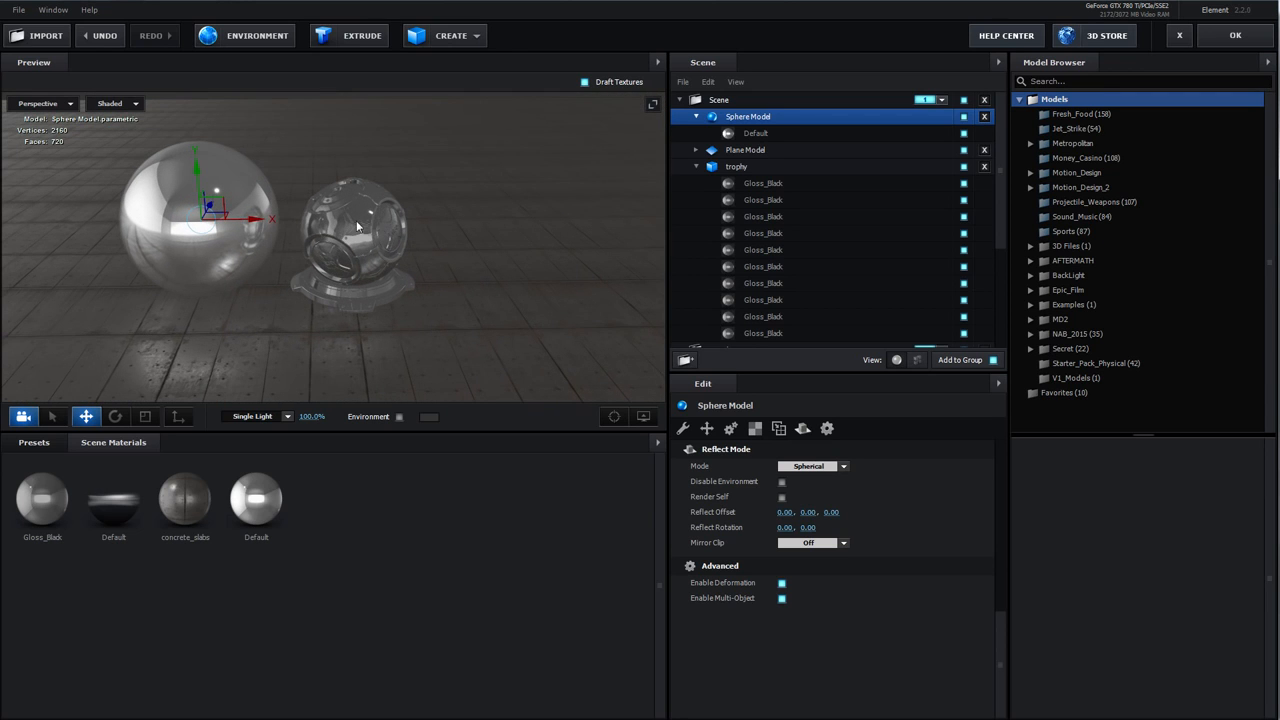
click(376, 228)
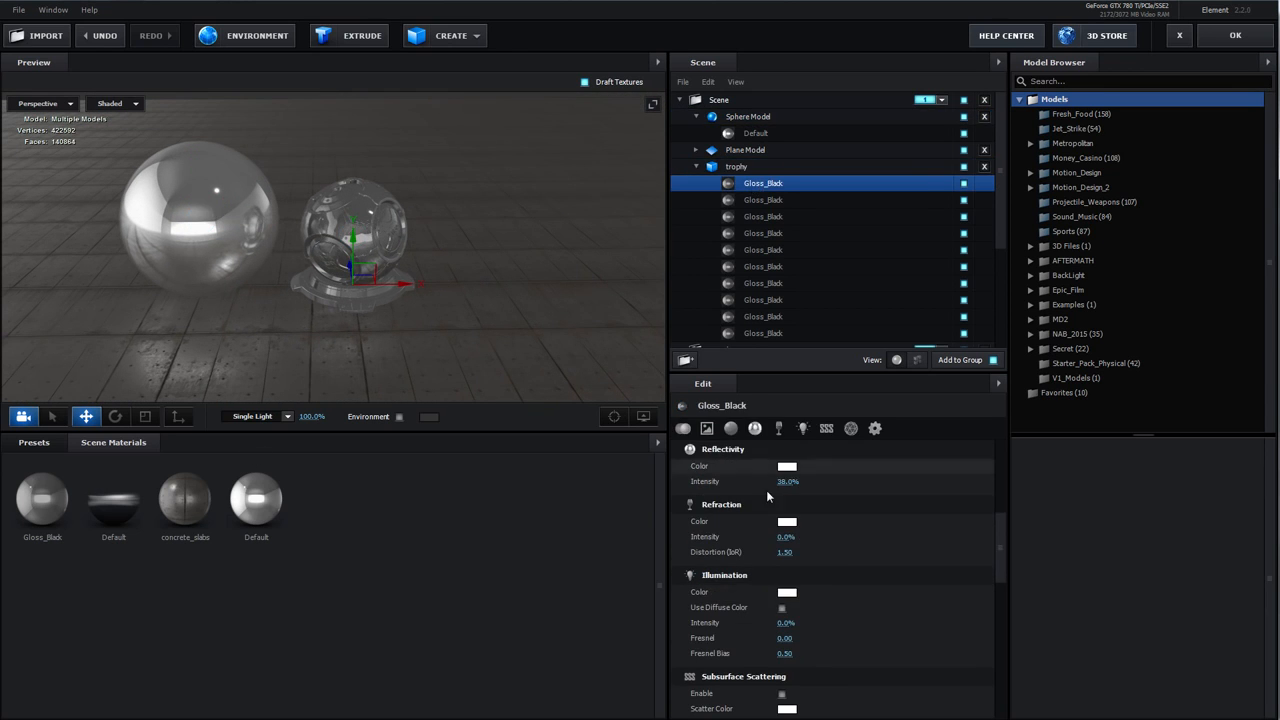
click(732, 430)
click(787, 468)
drag(797, 486, 856, 443)
click(891, 561)
Open Gloss_Black's advanced settings and toggle Visible to Camera off and back on
drag(376, 298, 216, 209)
click(380, 208)
click(758, 184)
click(875, 429)
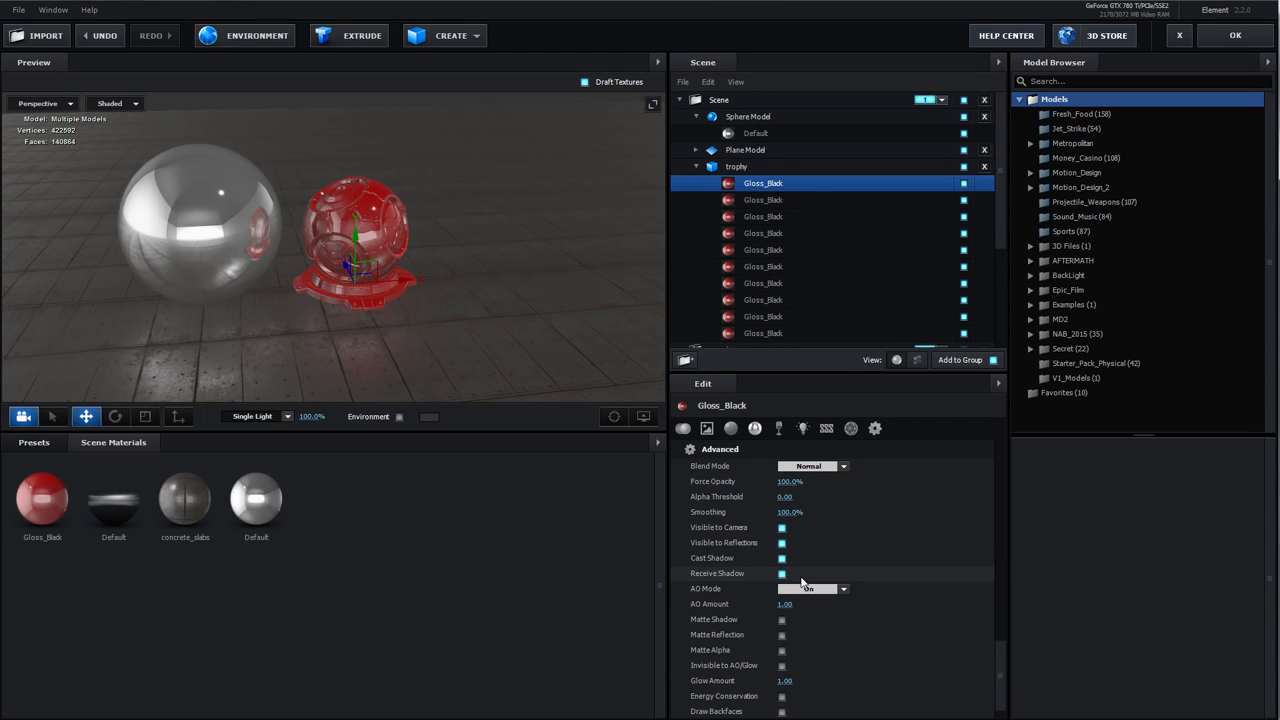
click(782, 528)
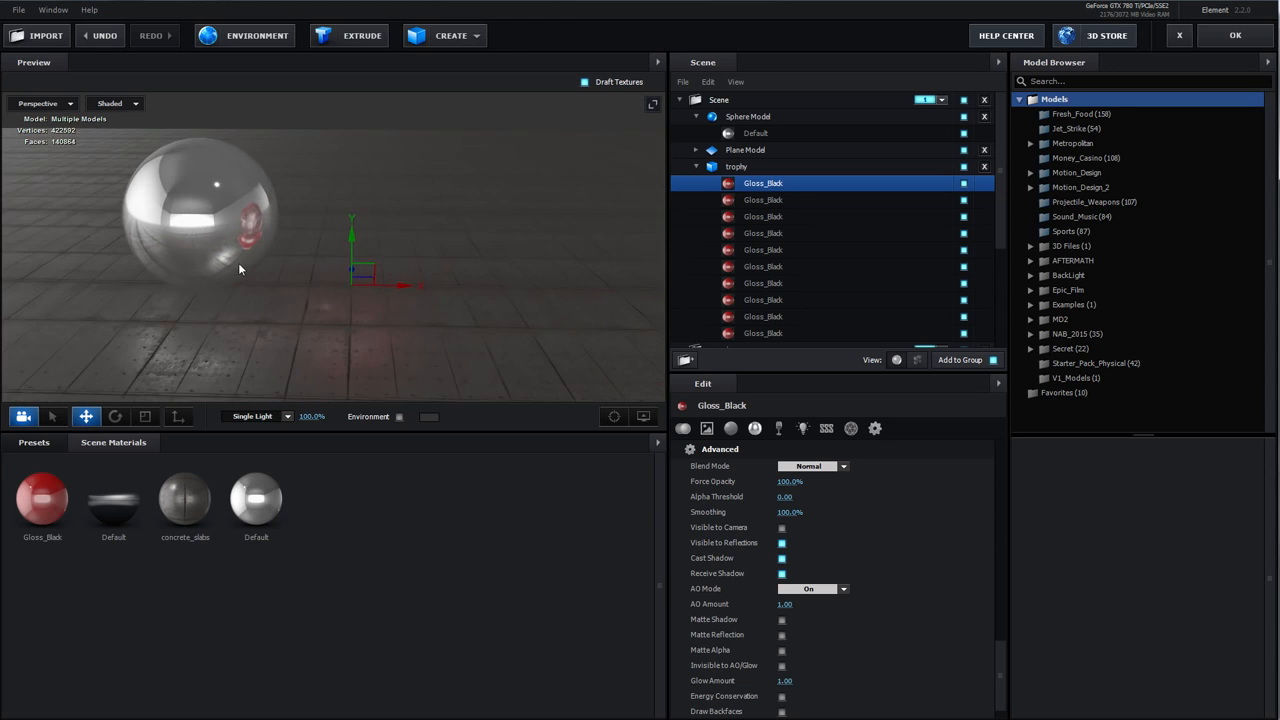
click(782, 528)
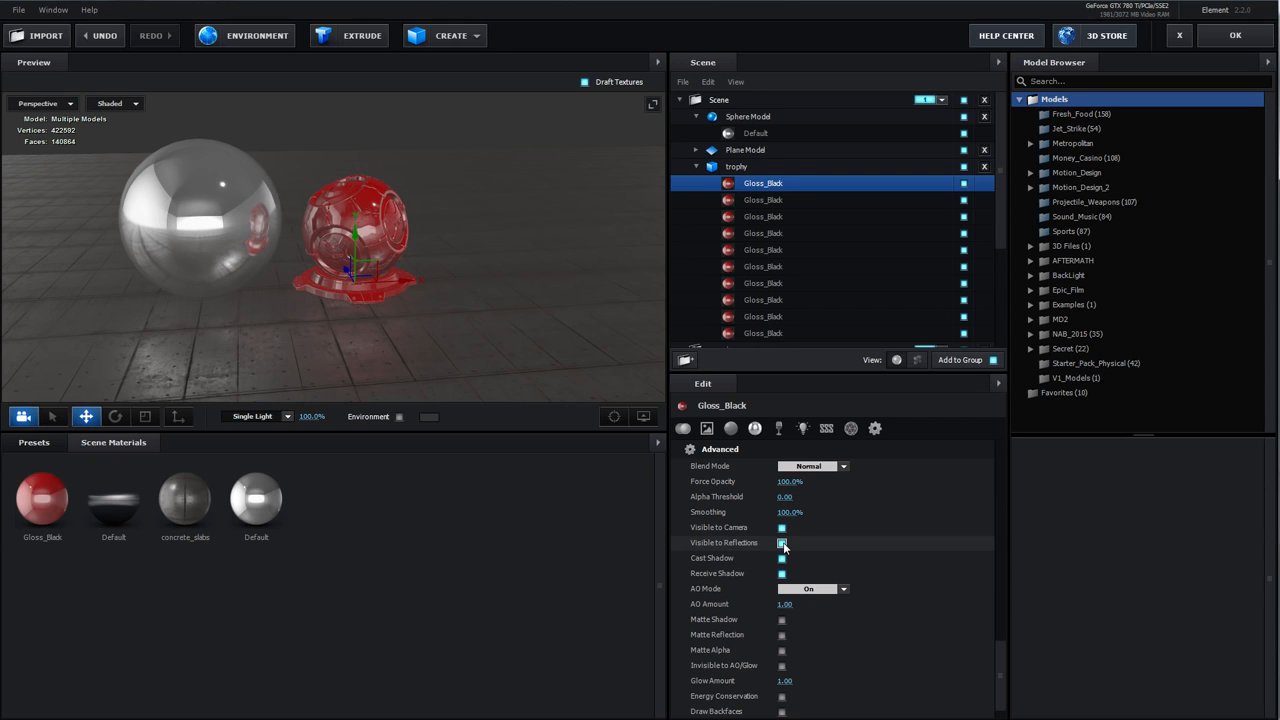
Toggle Visible to Reflections and Visible to Camera off and back on to compare the sphere's reflection
click(782, 543)
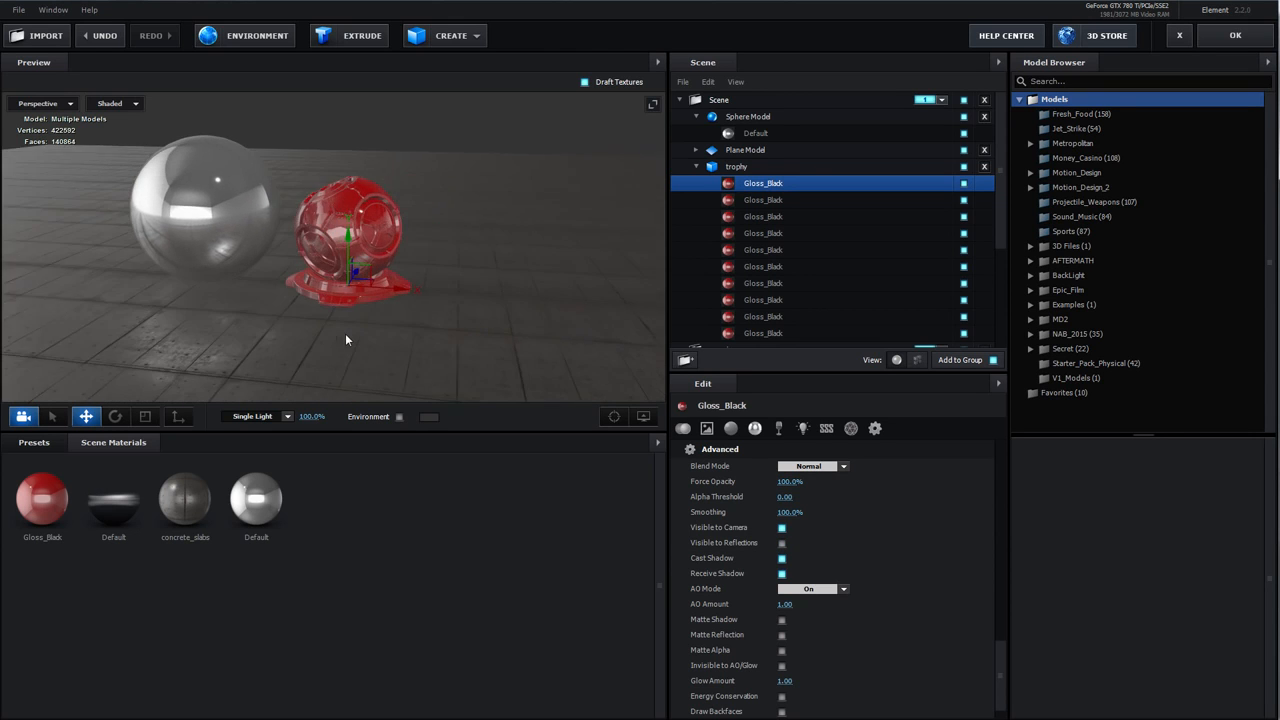
click(782, 528)
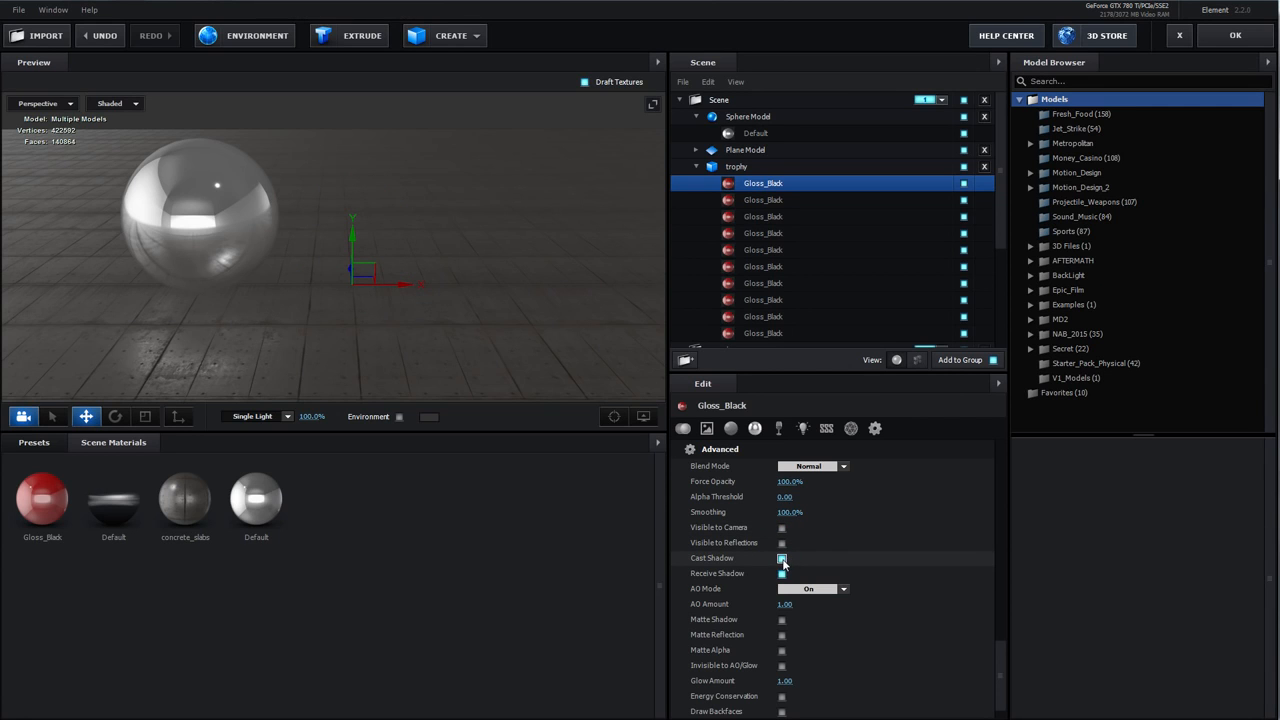
click(782, 543)
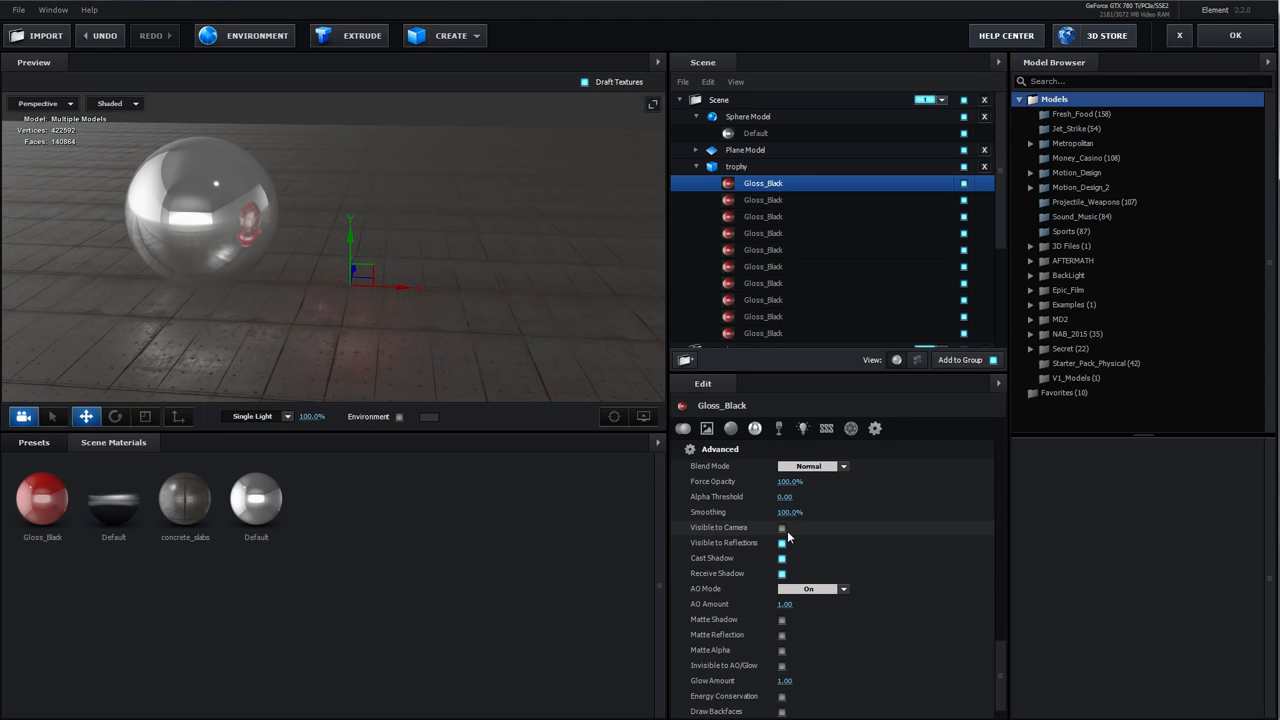
click(782, 528)
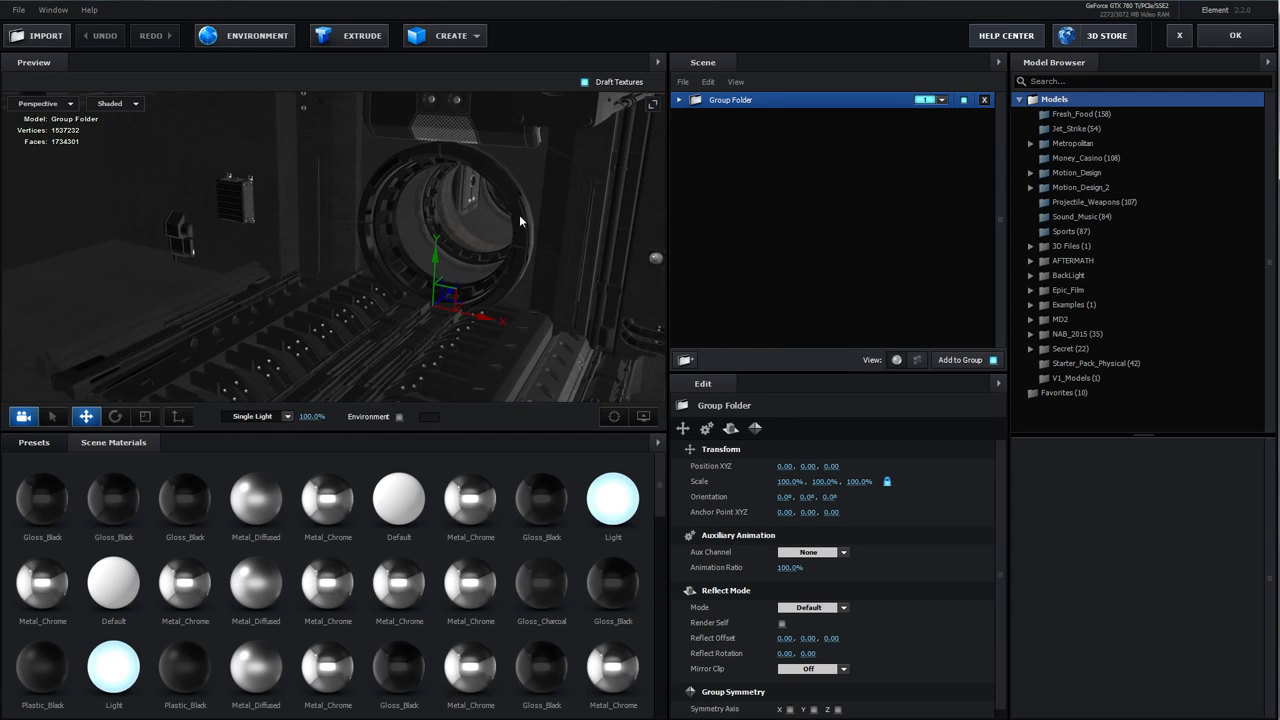
Expand the Group Folder and examine its pipe models while orbiting the view
scroll(525, 214, down, 3)
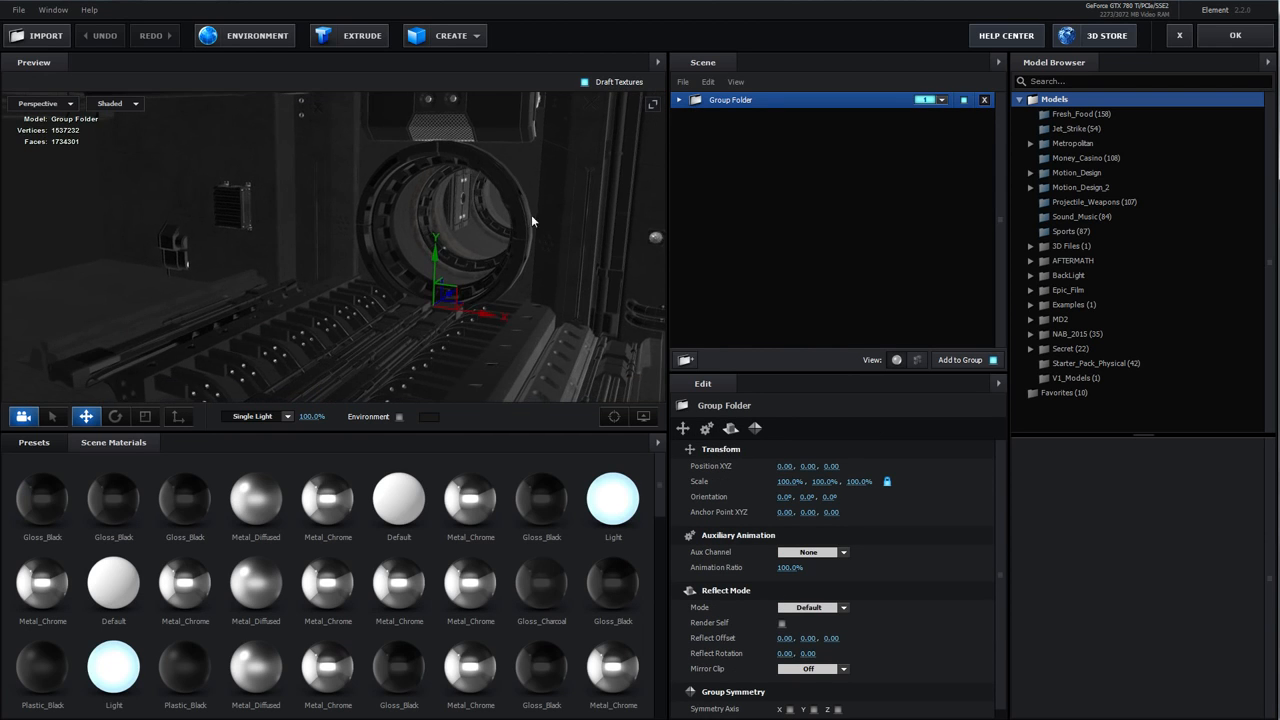
scroll(460, 230, up, 5)
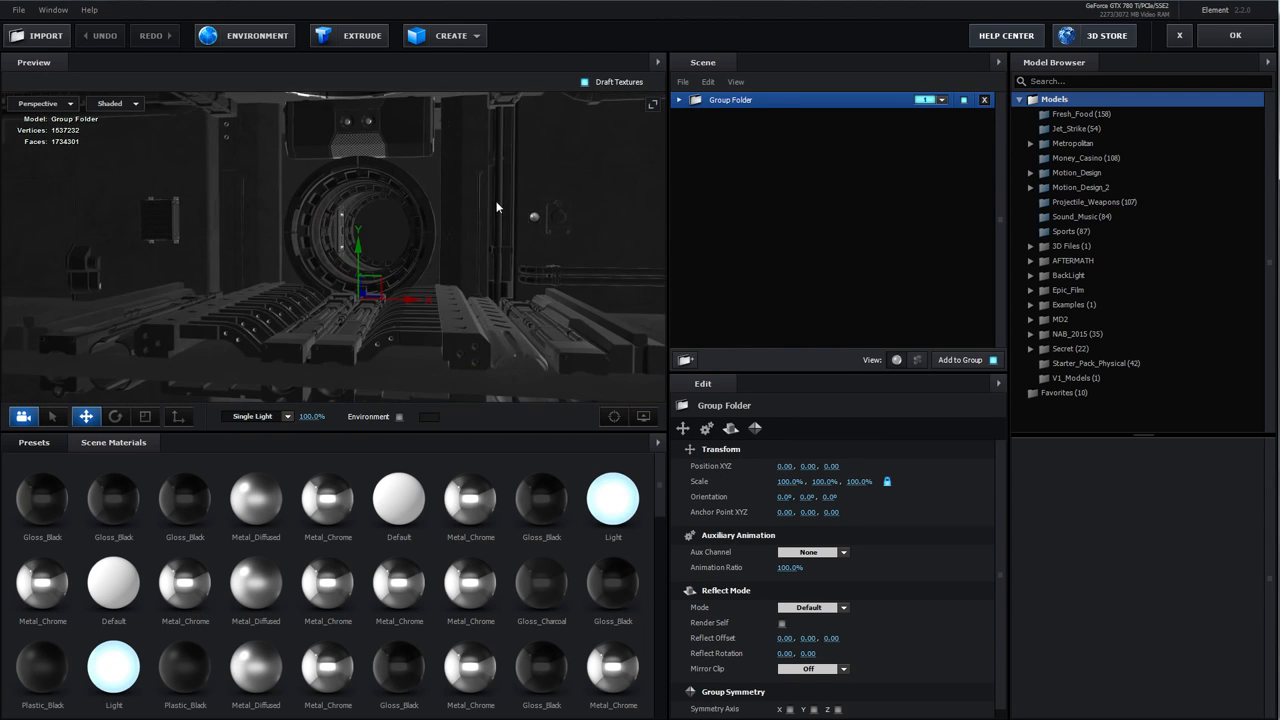
click(679, 100)
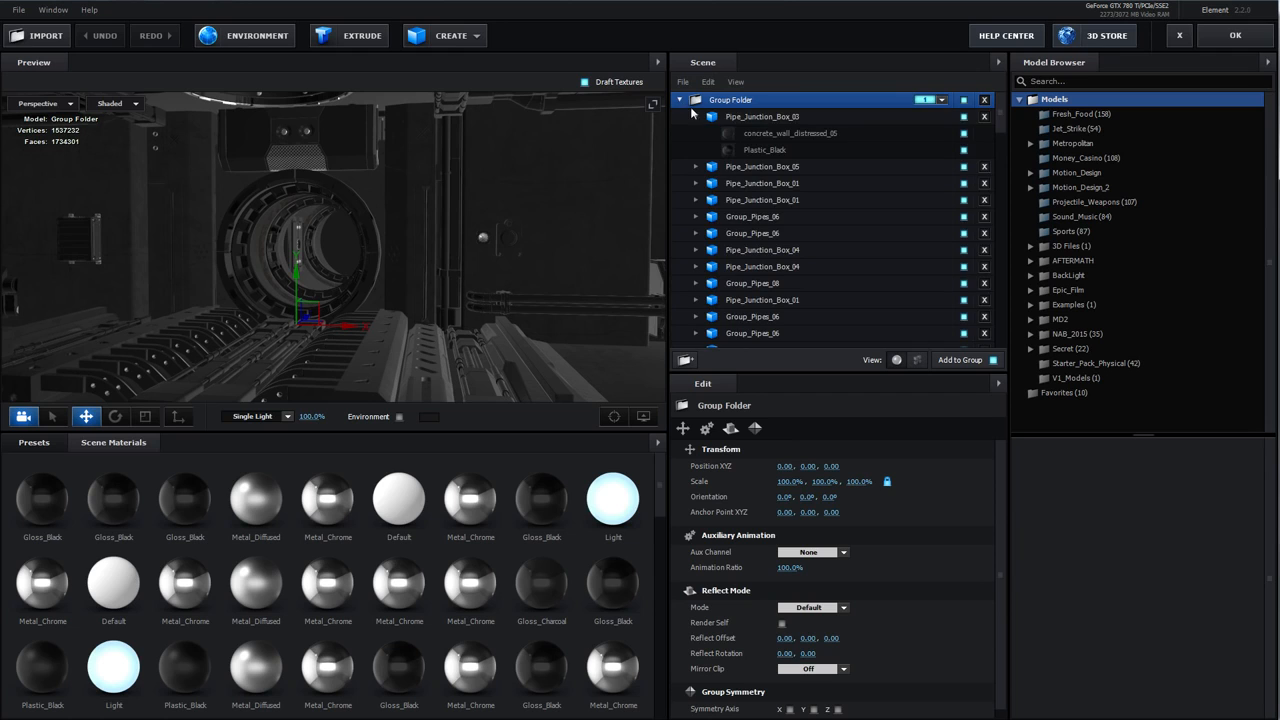
click(698, 117)
click(730, 100)
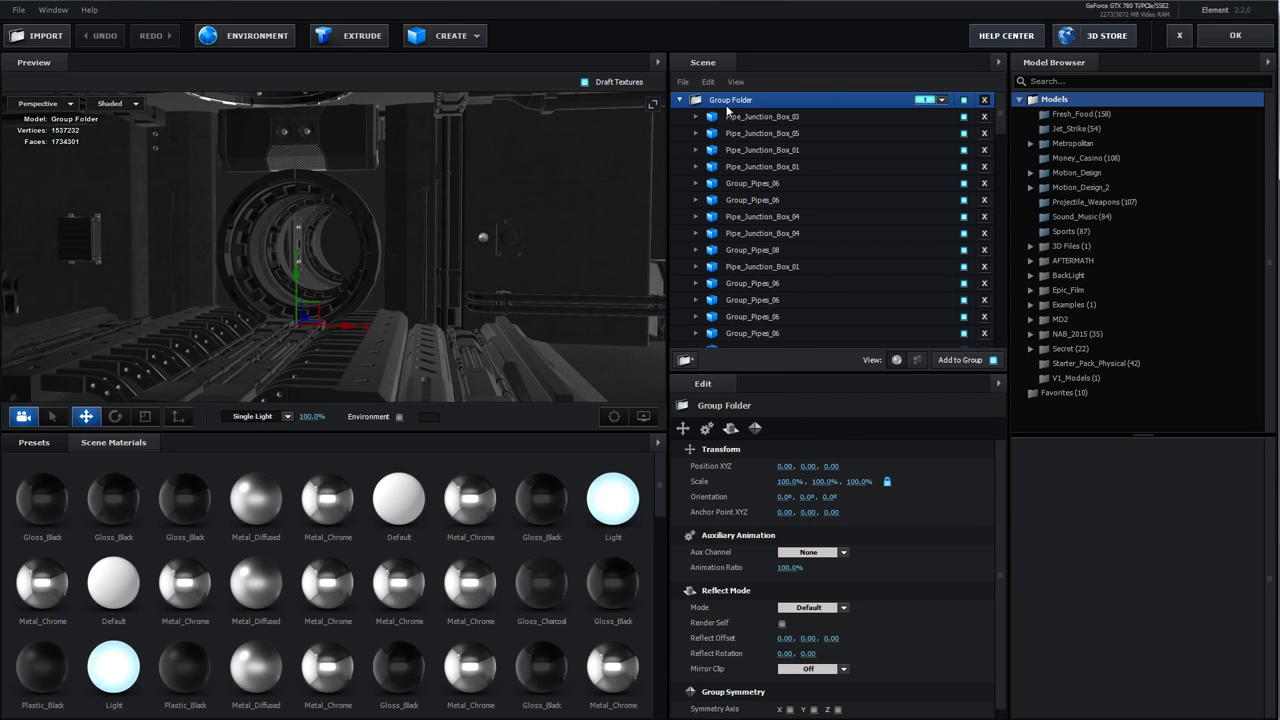
drag(580, 158, 510, 170)
click(762, 117)
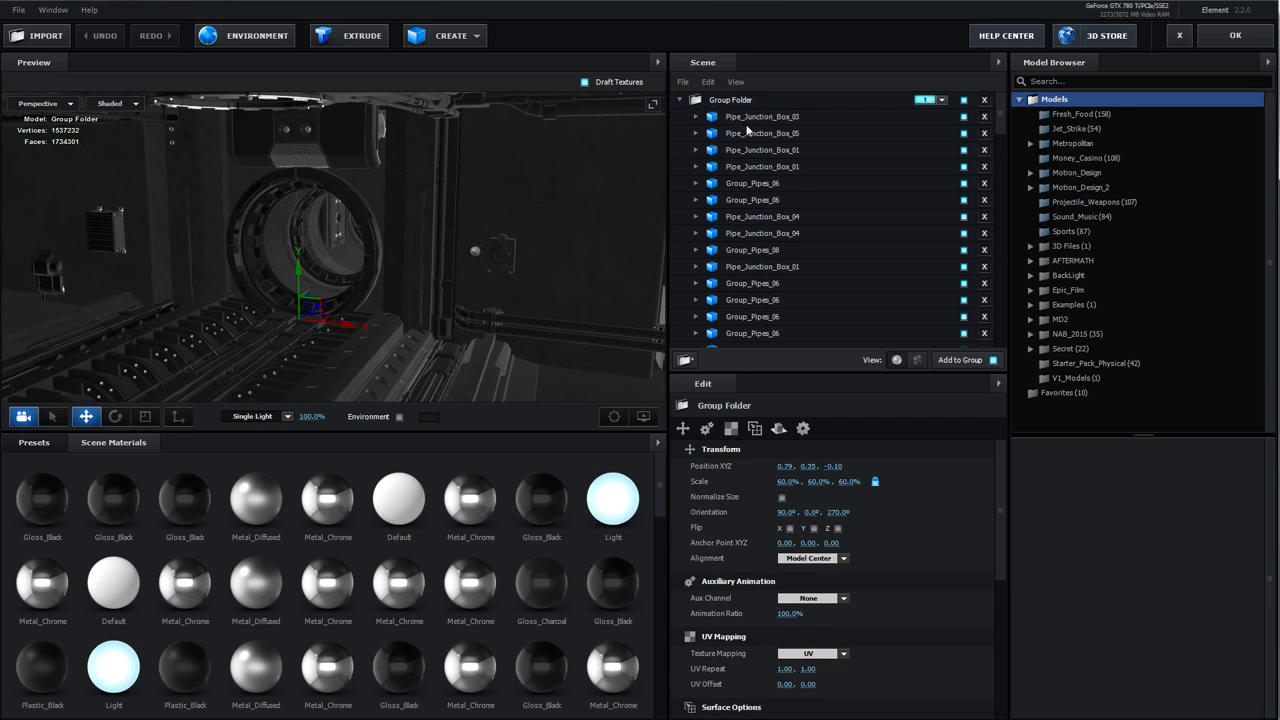
drag(576, 194, 535, 200)
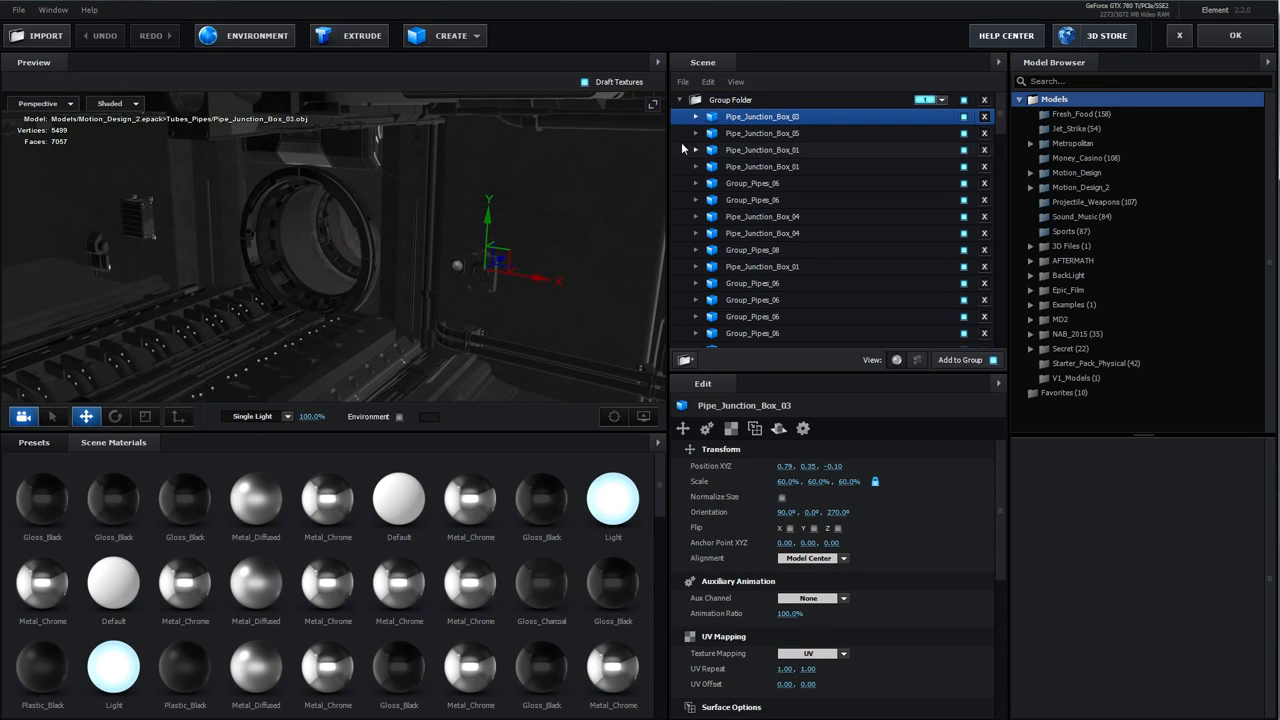
click(720, 103)
drag(270, 245, 480, 240)
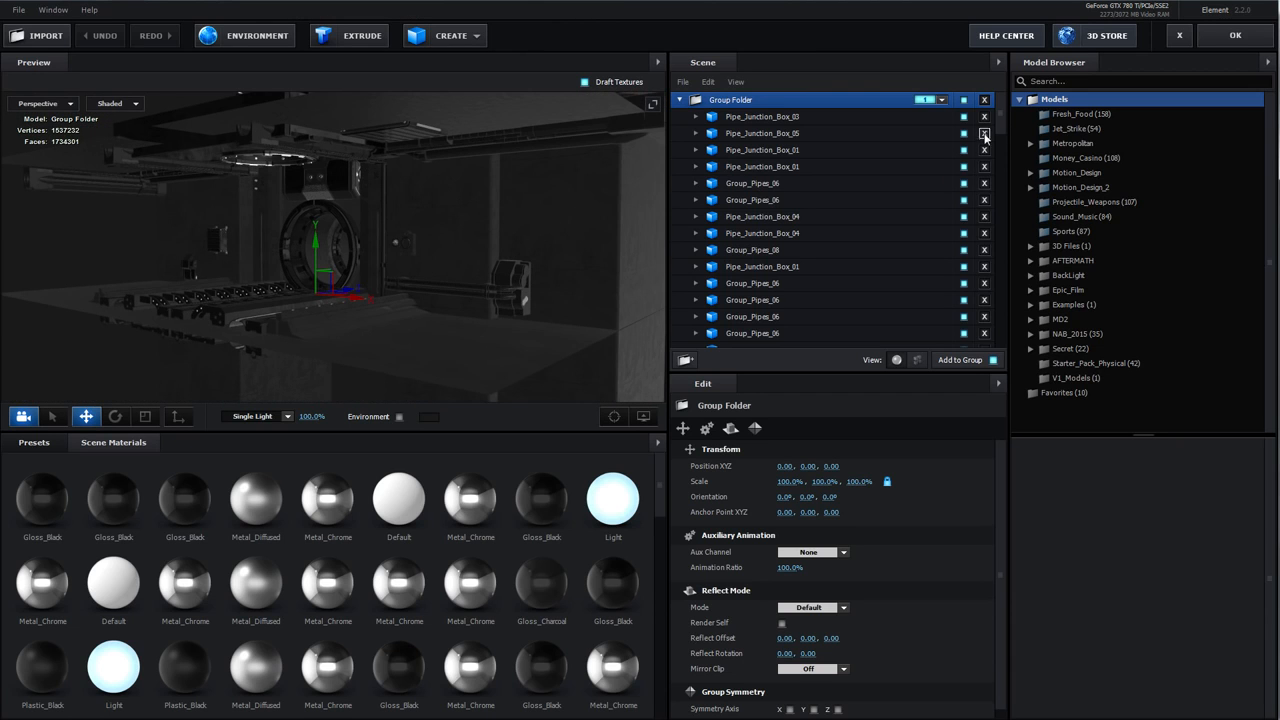
drag(1000, 125, 975, 106)
click(681, 100)
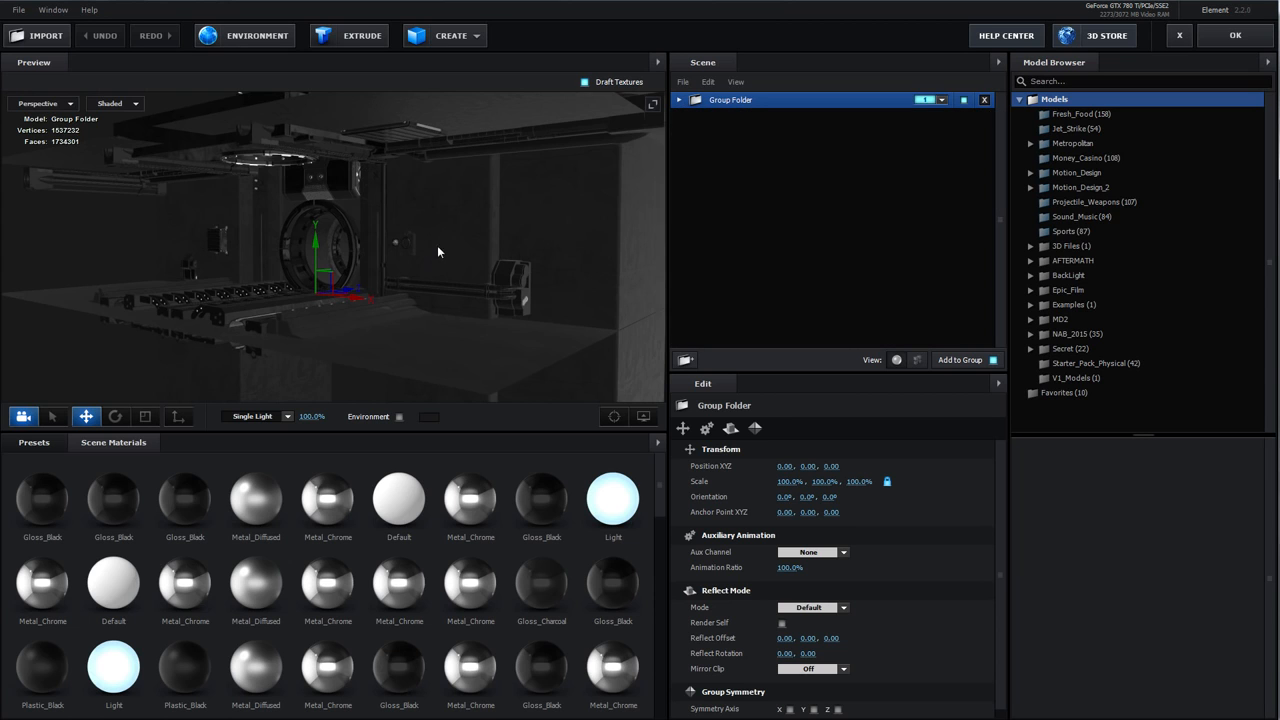
drag(438, 248, 411, 242)
Save the Group Folder as a model preset named Crazy S in Favorites
right_click(730, 105)
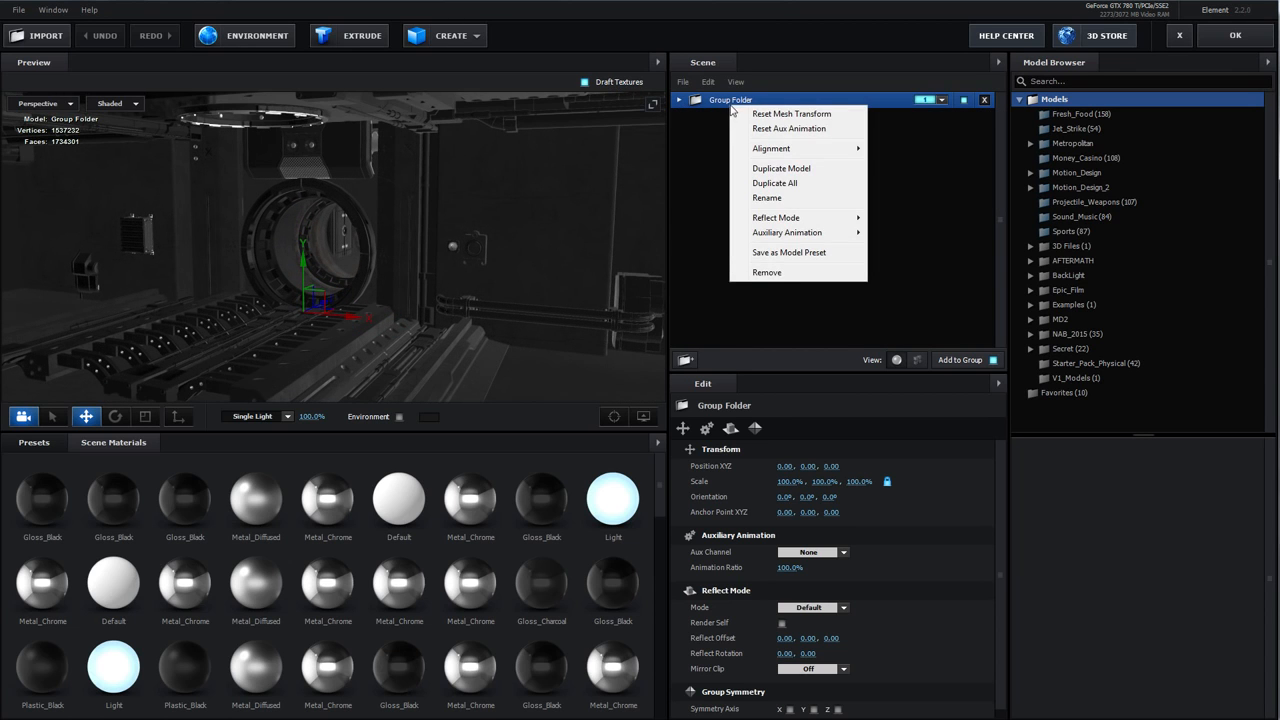
click(798, 252)
drag(740, 336, 739, 375)
click(628, 405)
key(ctrl+a)
text(Cr)
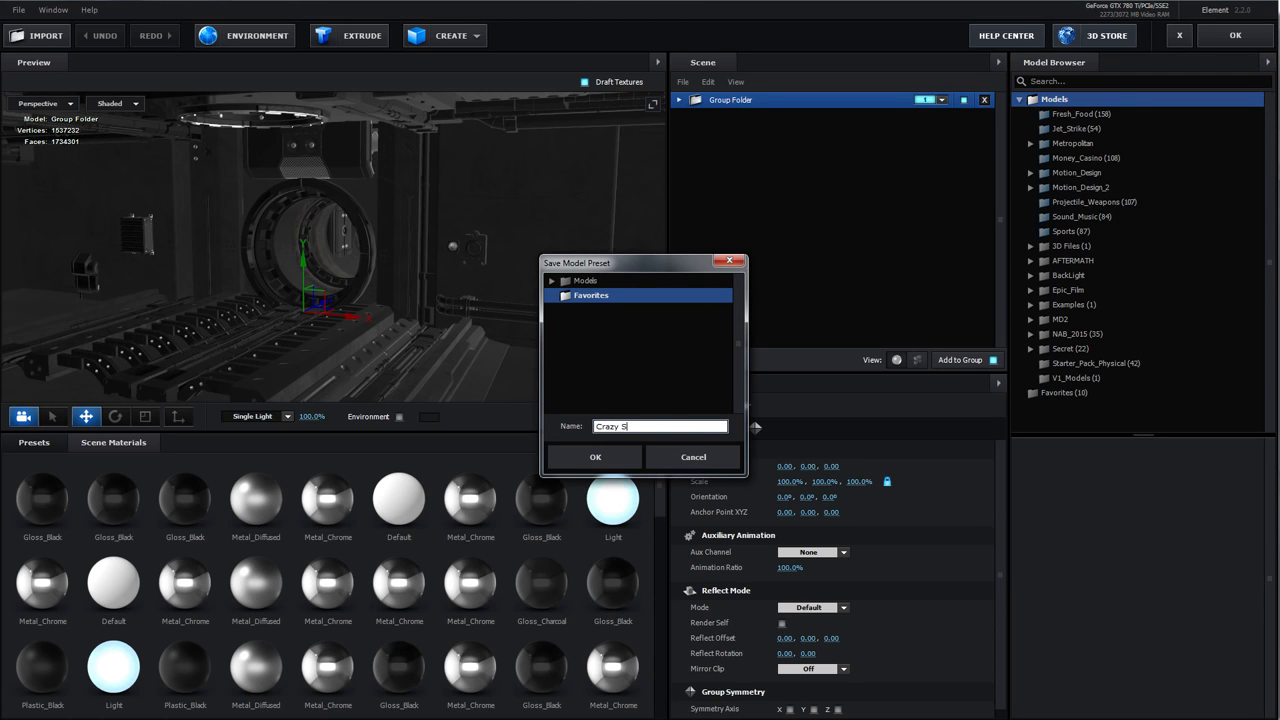
click(596, 457)
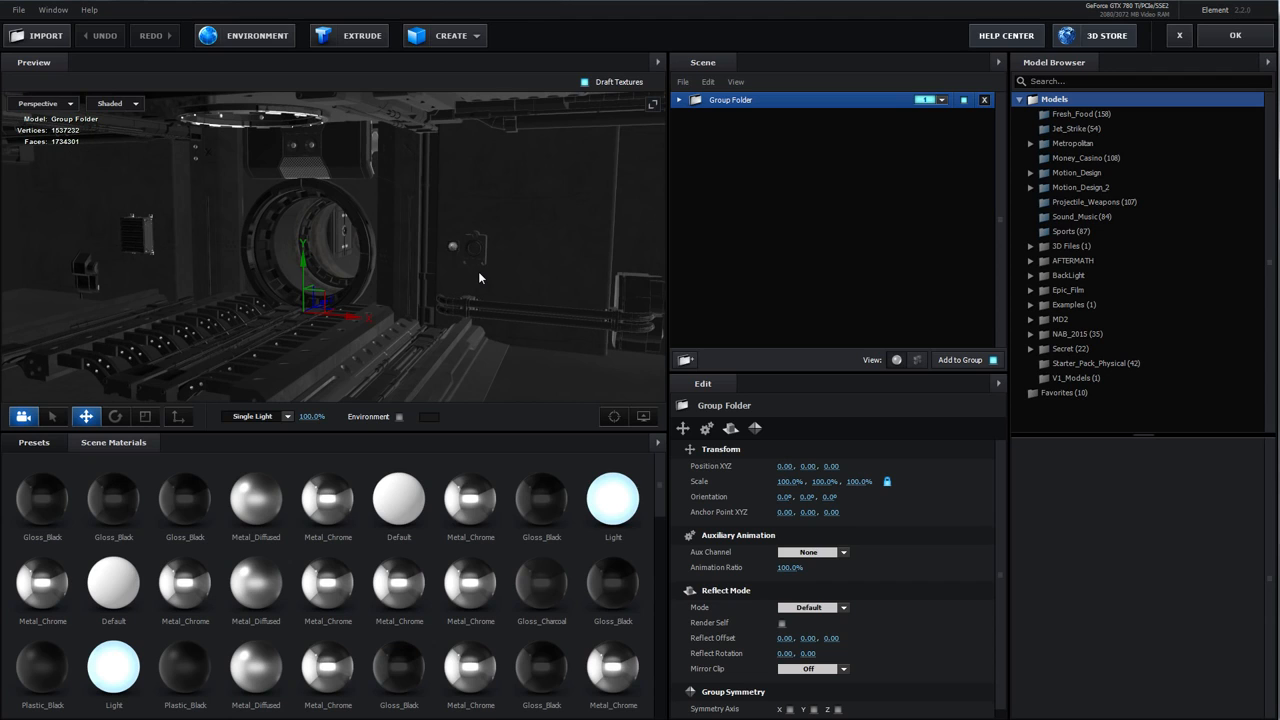
Delete the Group Folder from the Element scene
click(684, 428)
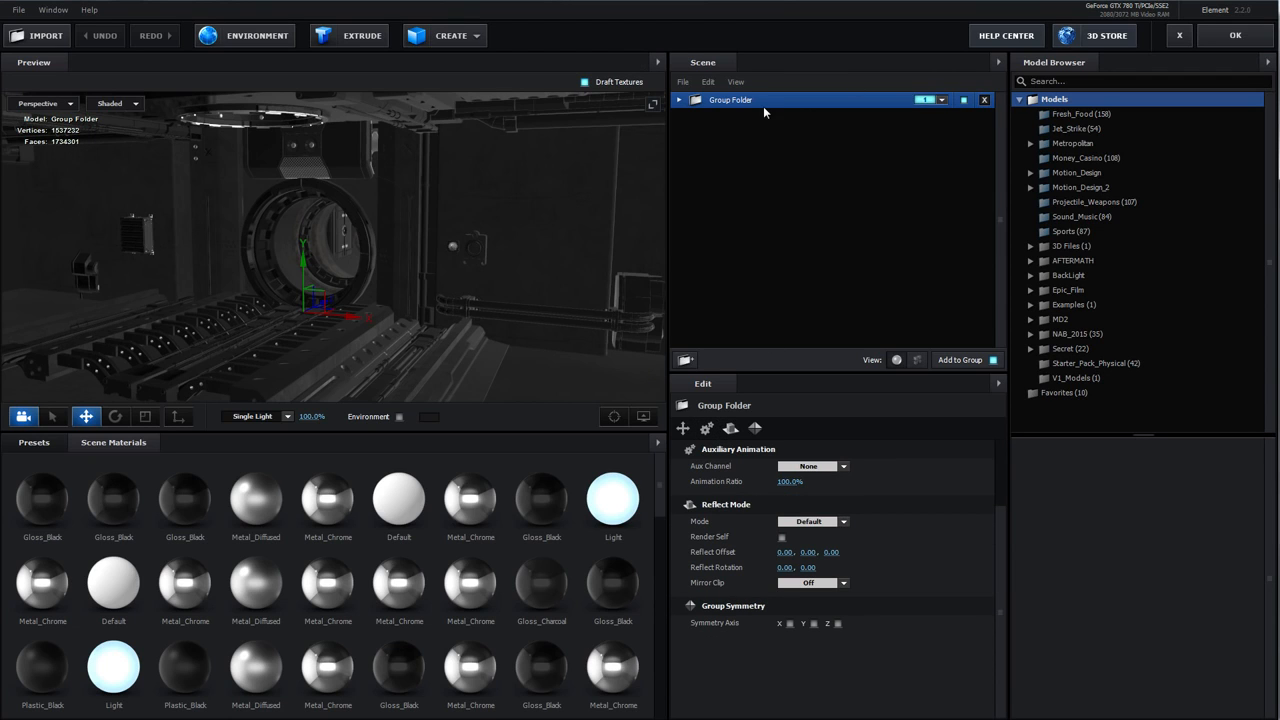
click(982, 100)
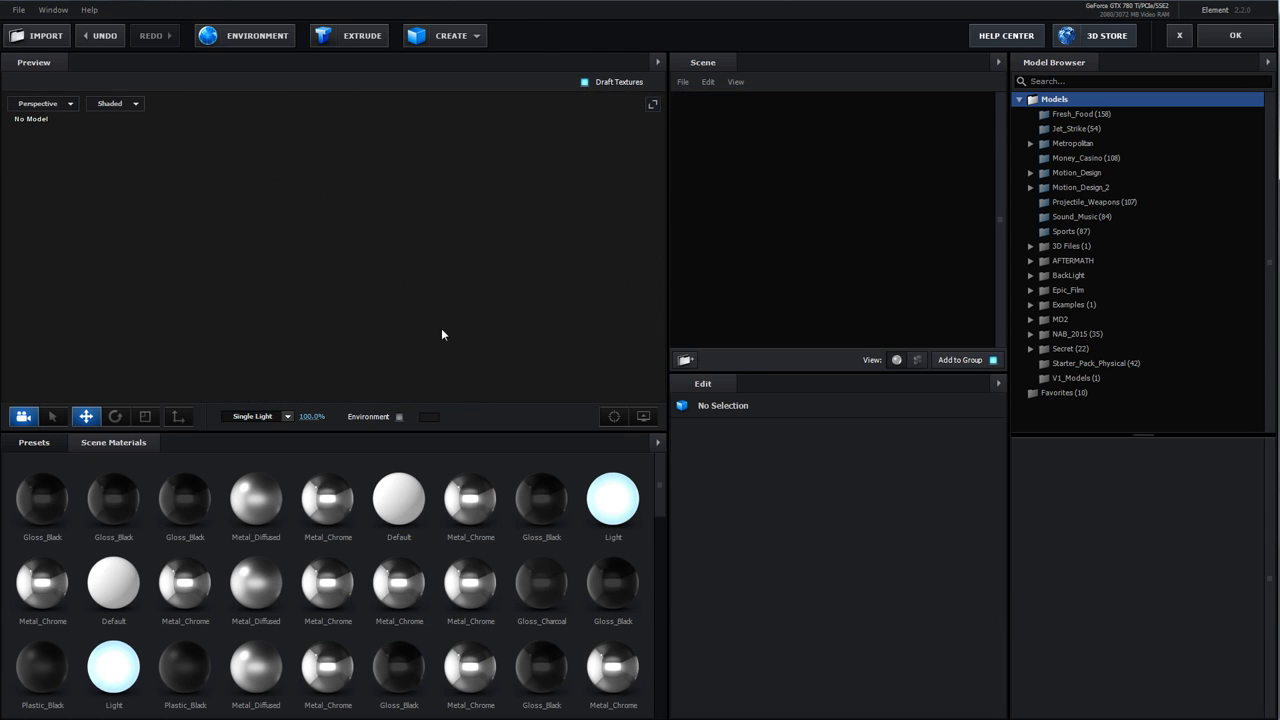
Remove unused materials from the scene materials
click(656, 442)
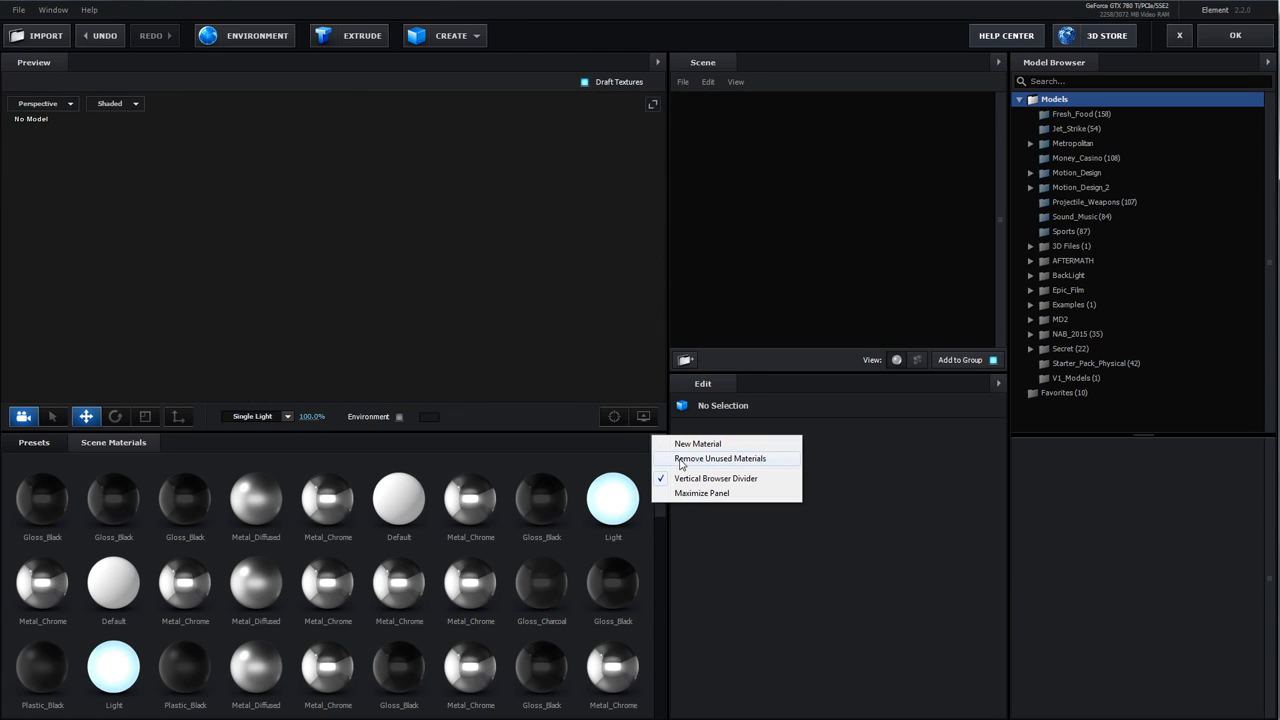
click(680, 459)
Load the Crazy Scene preset from Favorites into the scene and exit the scene setup without applying it
click(1084, 394)
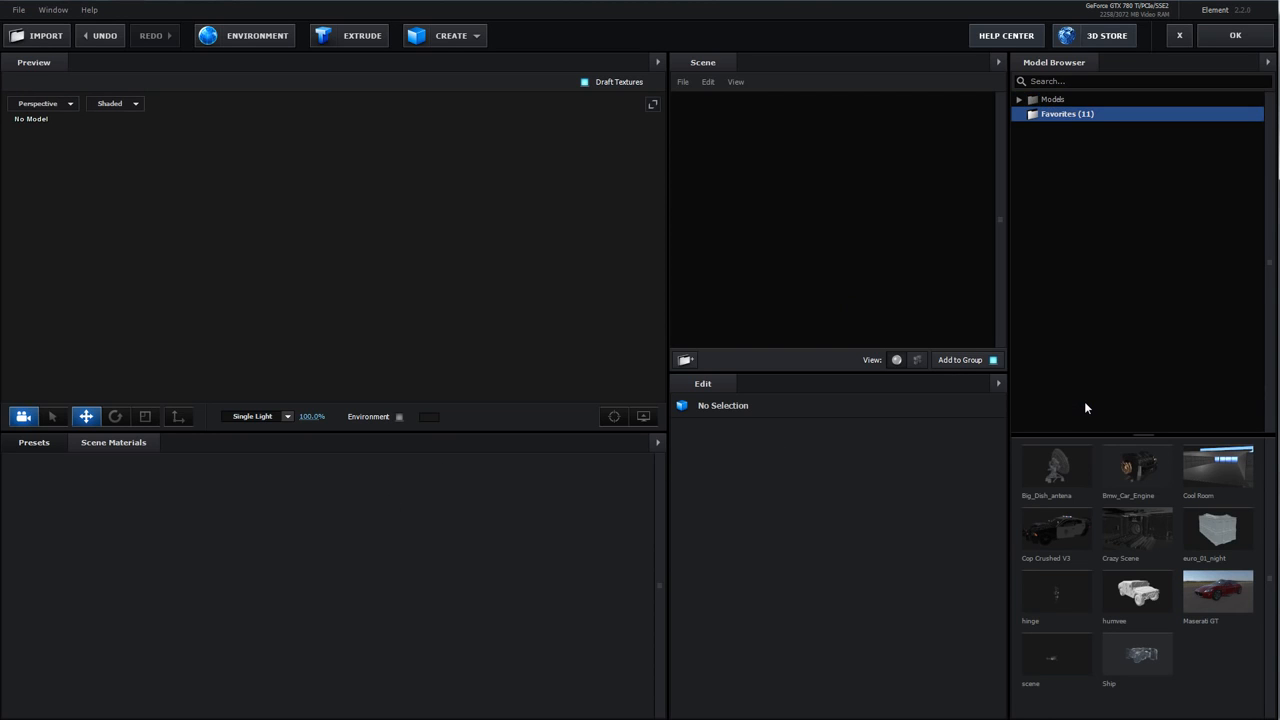
double_click(1129, 526)
mouse_move(397, 227)
mouse_down()
mouse_move(466, 212)
mouse_move(403, 219)
mouse_move(432, 247)
mouse_move(418, 279)
mouse_move(463, 290)
mouse_up()
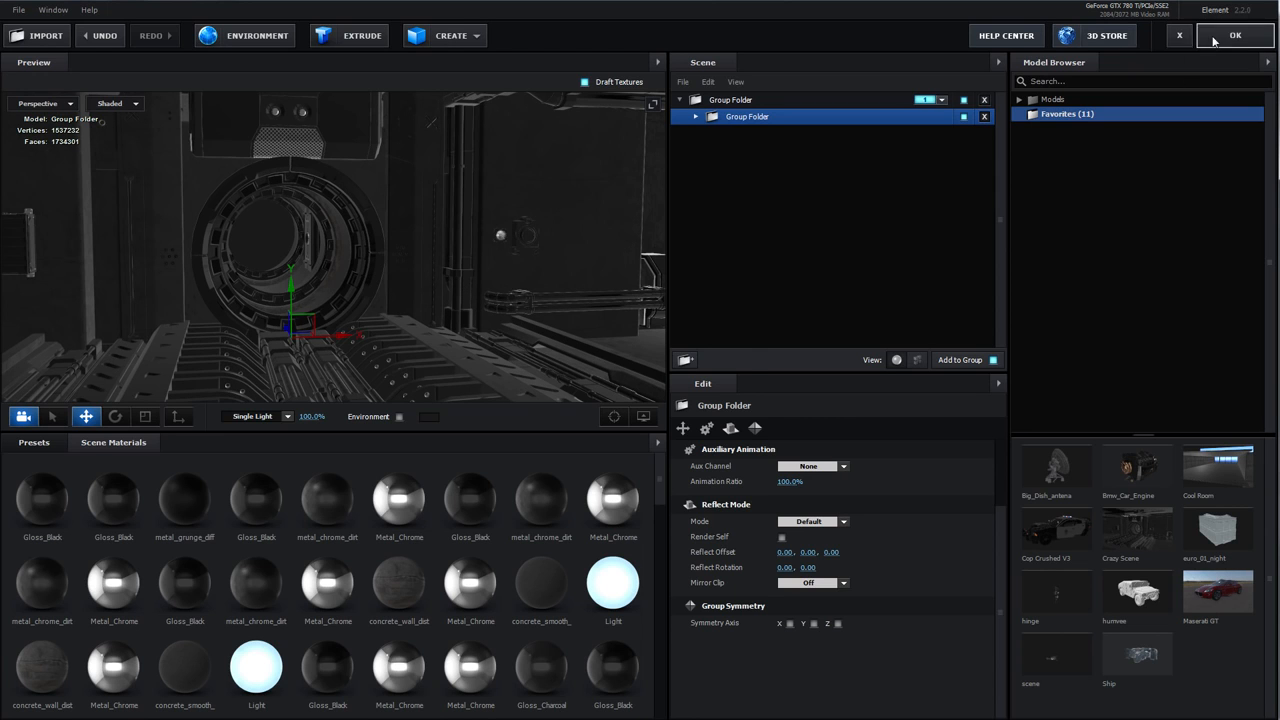
click(1179, 35)
Expand Element's Utilities, Group Export and Export Obj settings in the effect controls
click(590, 383)
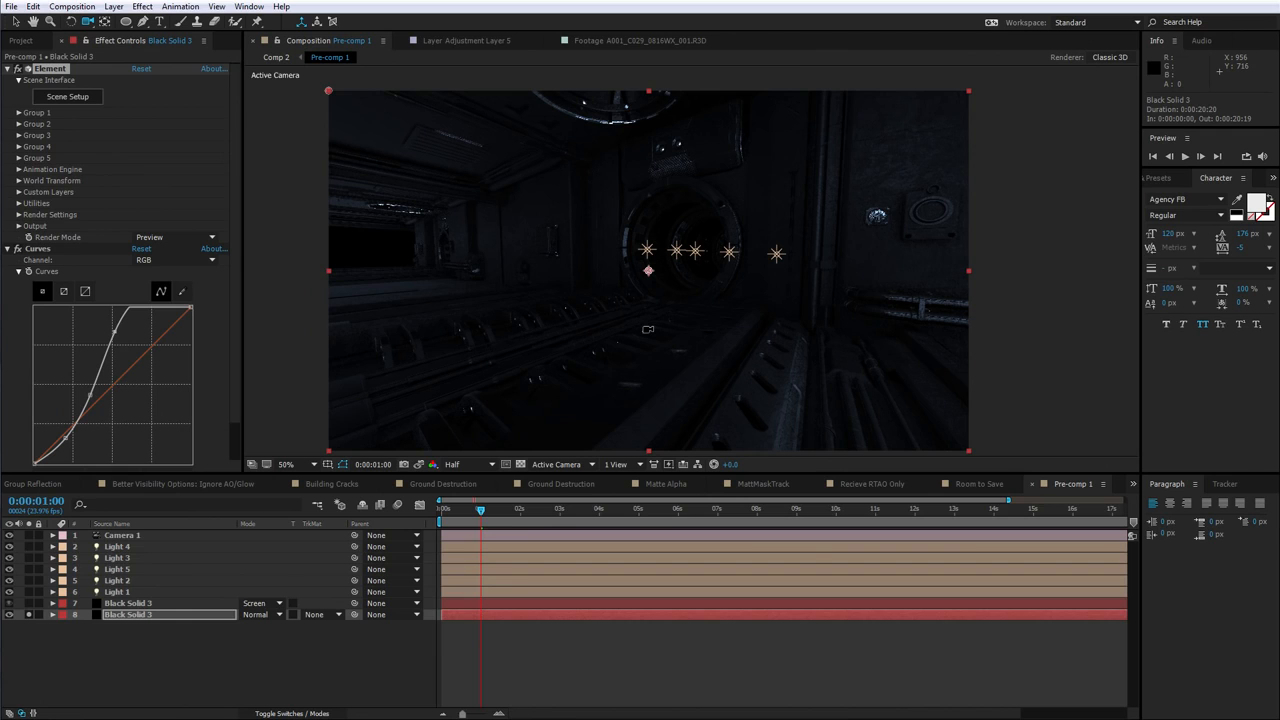
scroll(692, 262, up, 2)
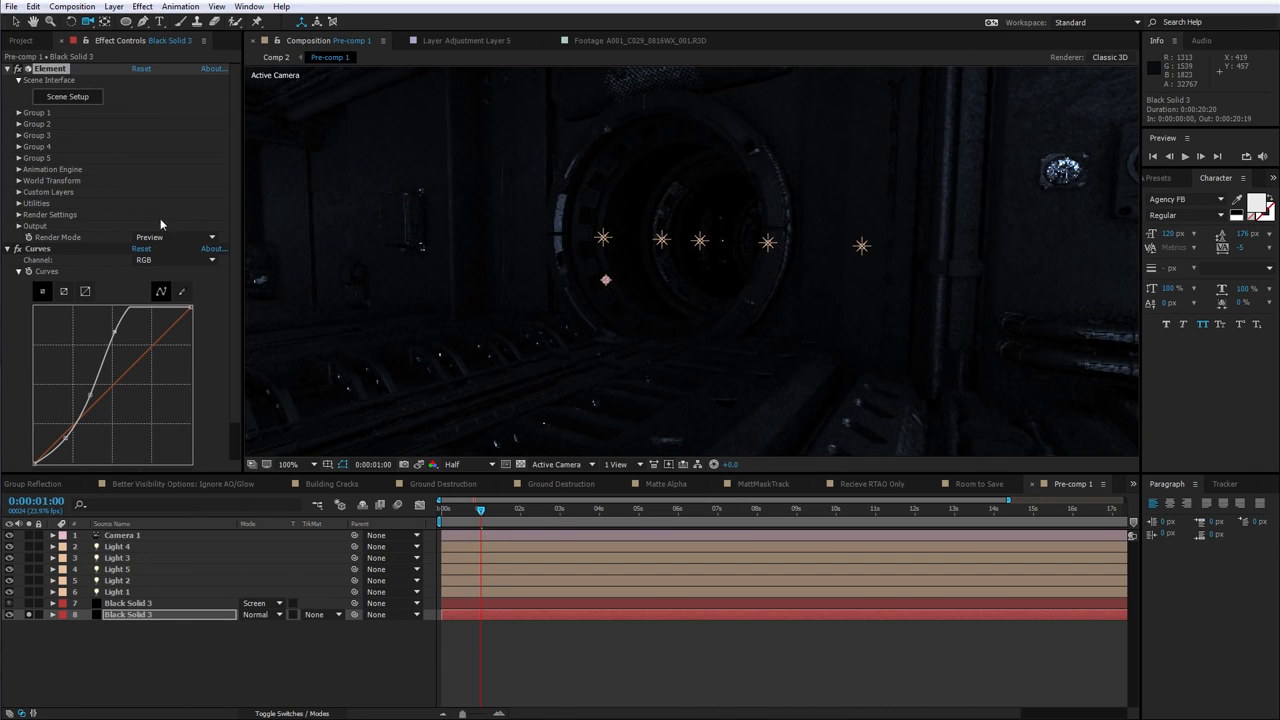
click(18, 203)
click(30, 216)
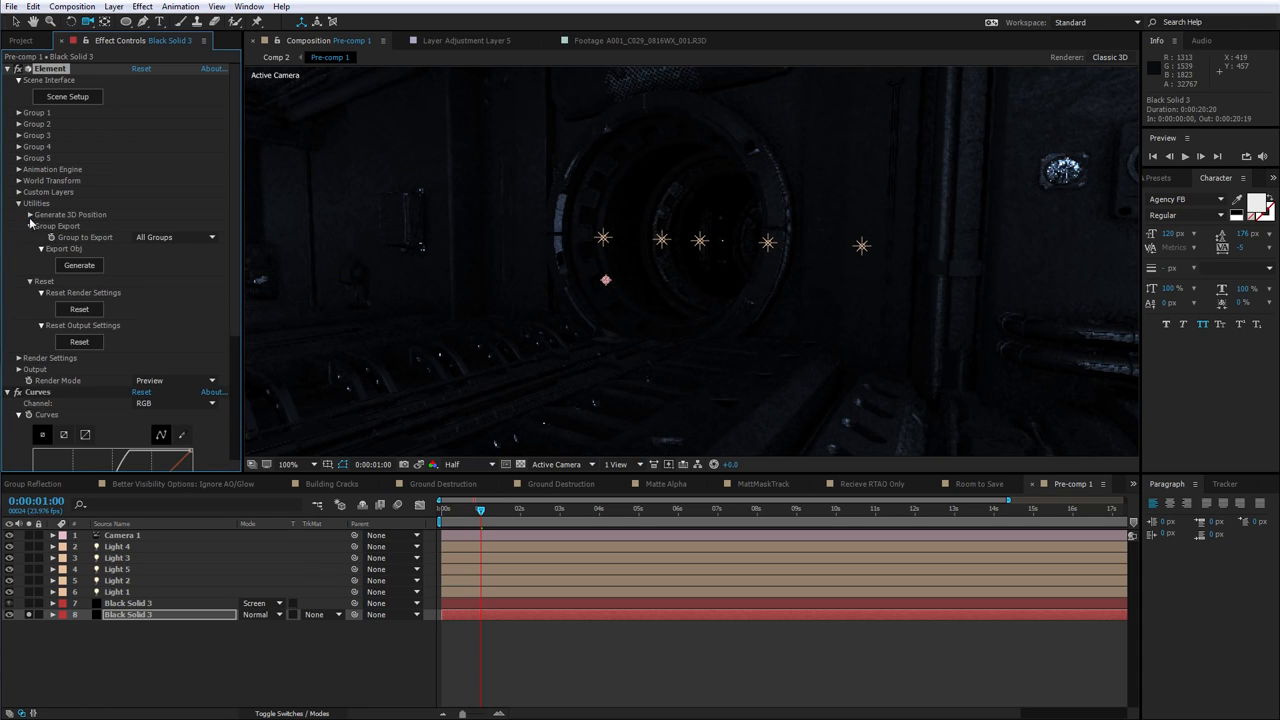
click(93, 242)
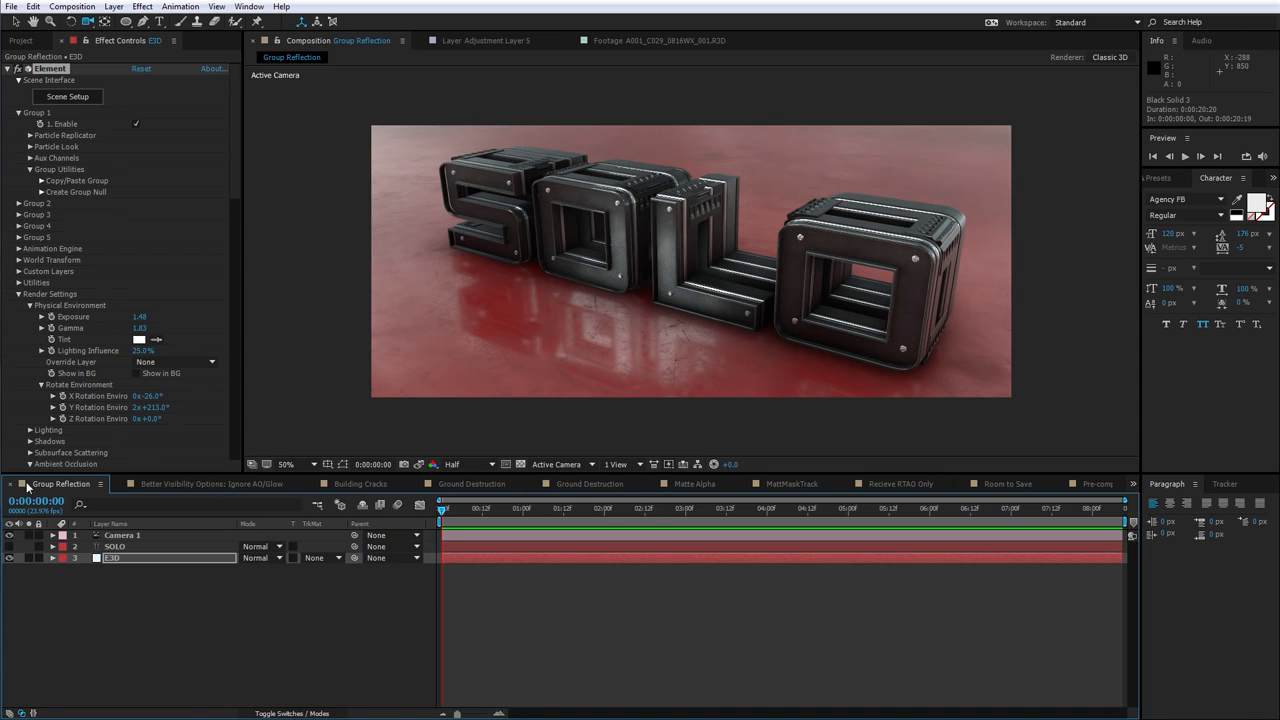
Switch to the Sym composition from the list of open compositions
click(1133, 484)
click(1157, 508)
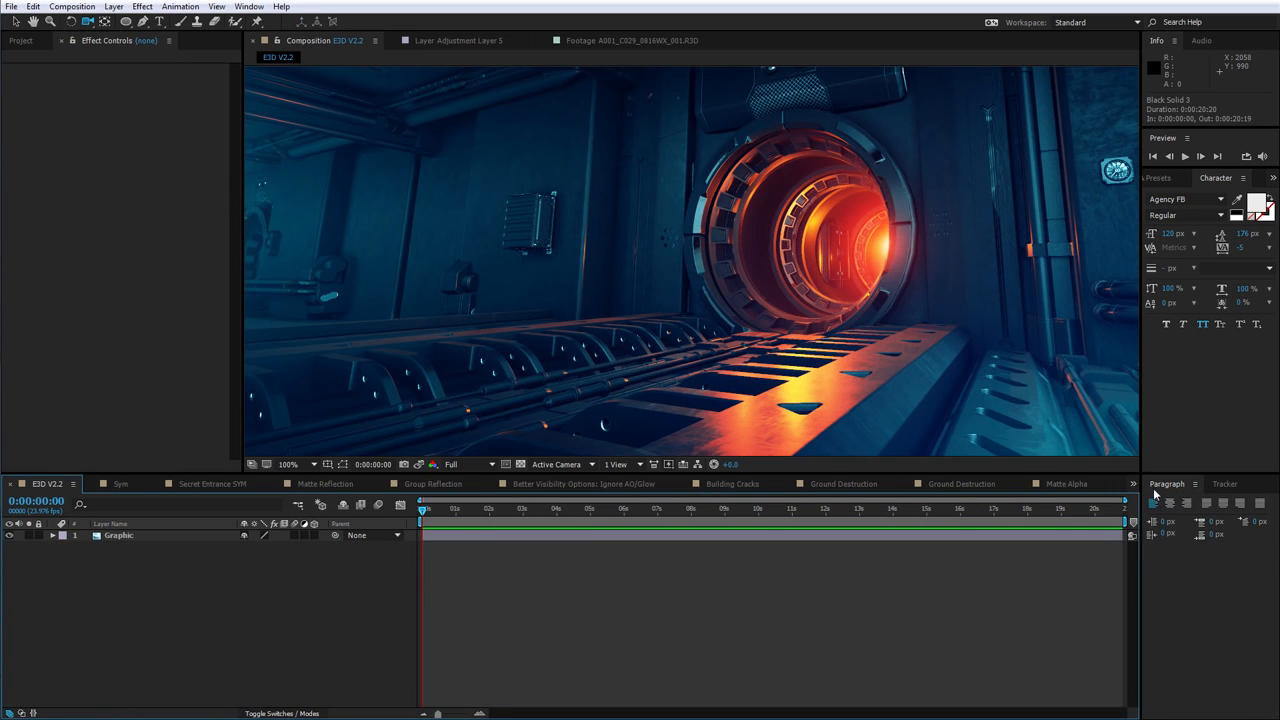
click(1133, 484)
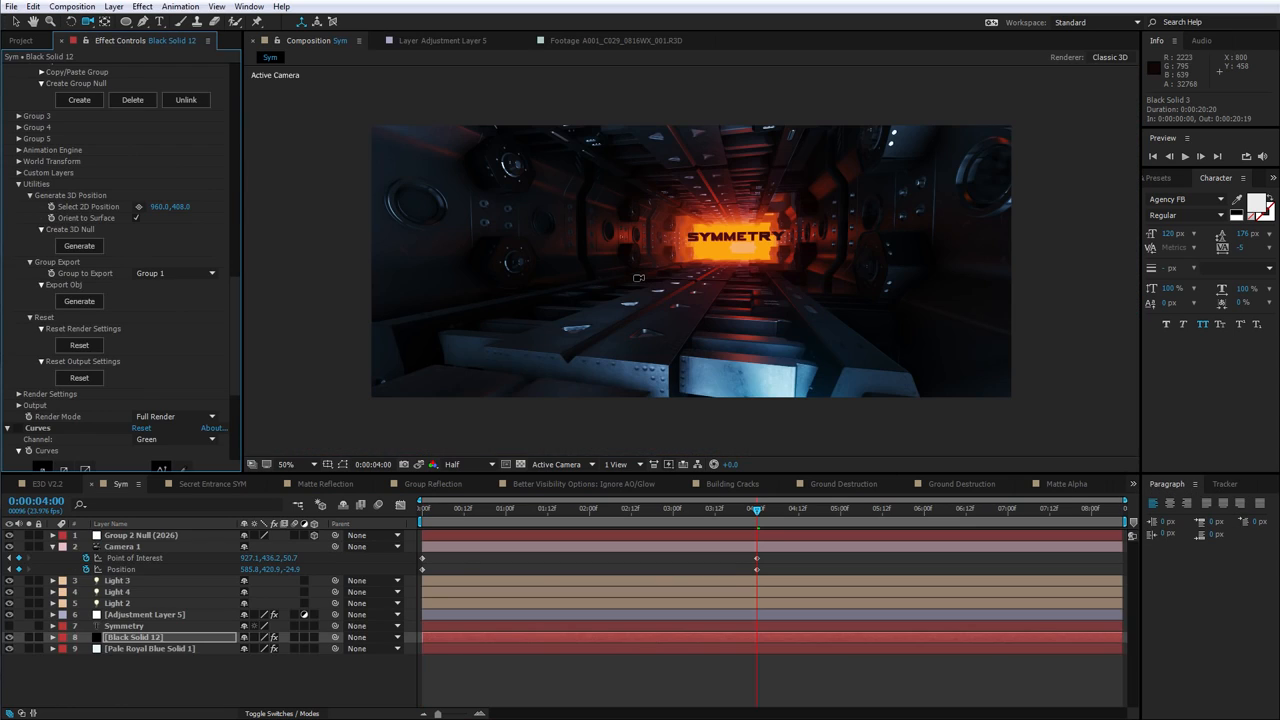